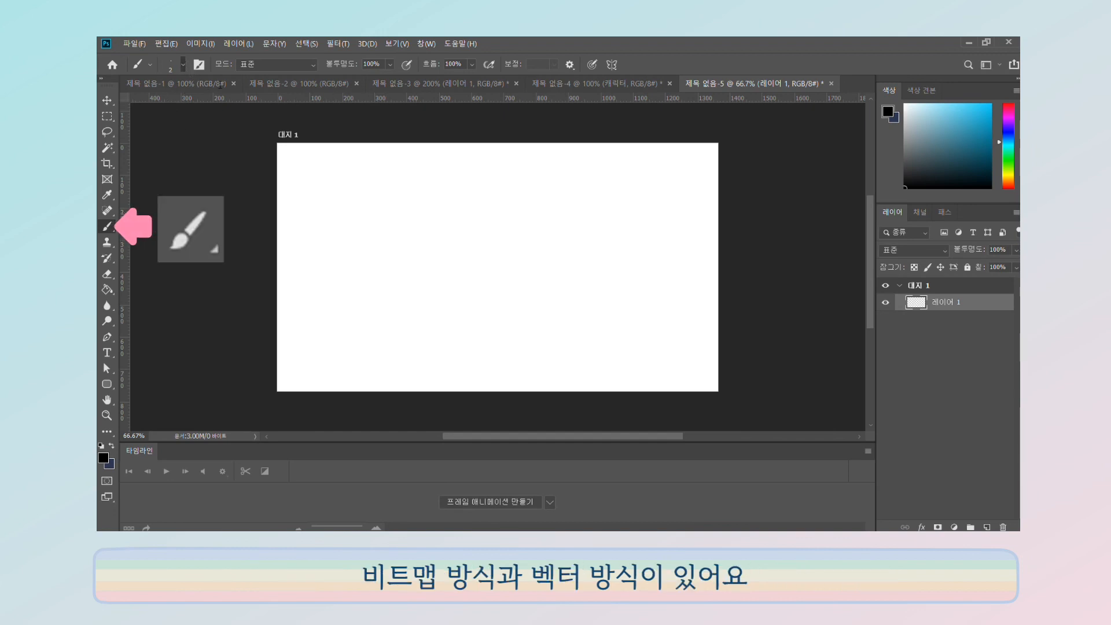
Draw three roughly parallel curved black lines on the blank artboard with a 5 px brush.
{"action": "key", "text": "bracketright"}
{"action": "key", "text": "bracketright"}
{"action": "key", "text": "bracketright"}
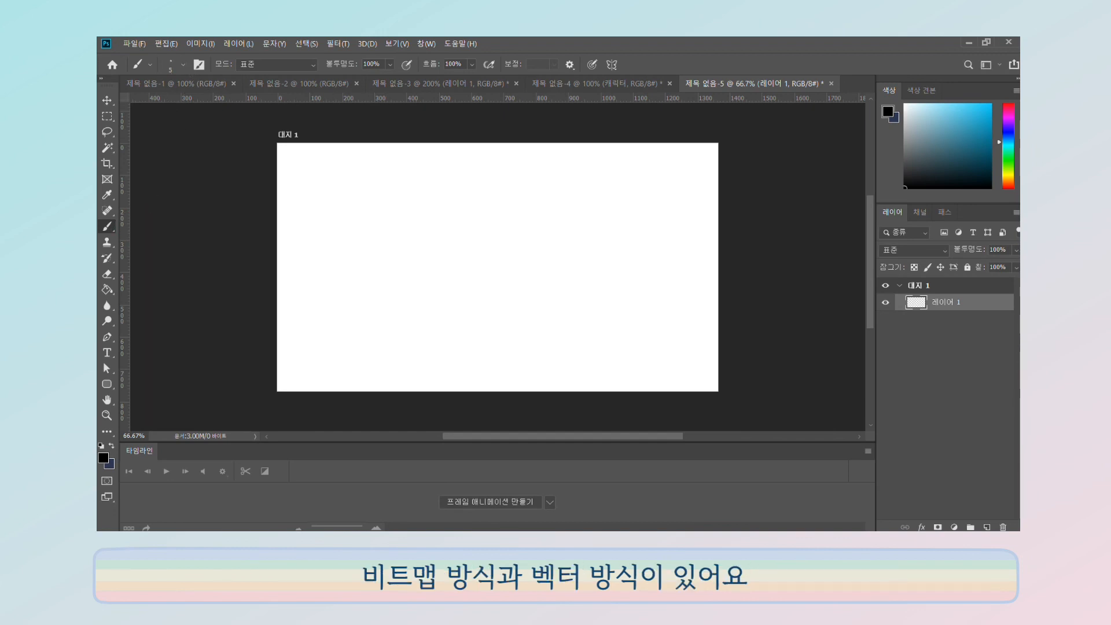
{"action": "left_click_drag", "start_coordinate": [369, 198], "coordinate": [403, 332]}
{"action": "mouse_move", "coordinate": [389, 193]}
{"action": "left_mouse_down"}
{"action": "mouse_move", "coordinate": [421, 318]}
{"action": "mouse_move", "coordinate": [434, 329]}
{"action": "mouse_move", "coordinate": [448, 295]}
{"action": "mouse_move", "coordinate": [461, 317]}
{"action": "left_mouse_up"}
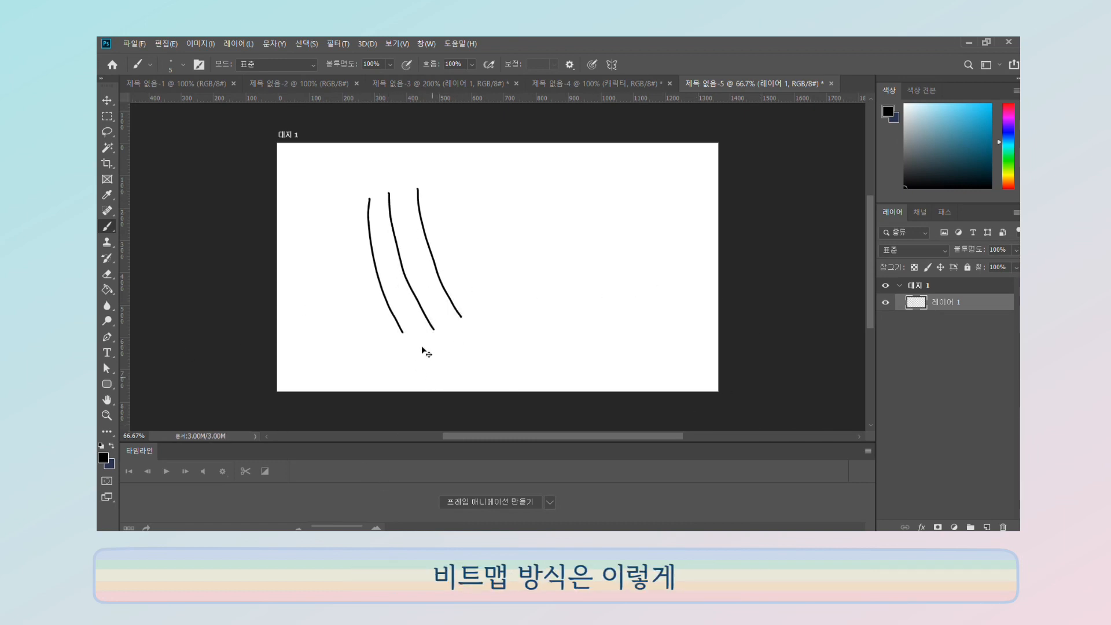
Enlarge the three brushed lines to about 313% width and 350% height, and move them to the artboard's left edge.
{"action": "key", "text": "ctrl+t"}
{"action": "left_click_drag", "start_coordinate": [461, 333], "coordinate": [663, 469]}
{"action": "scroll", "coordinate": [501, 231], "scroll_direction": "up", "scroll_amount": 5}
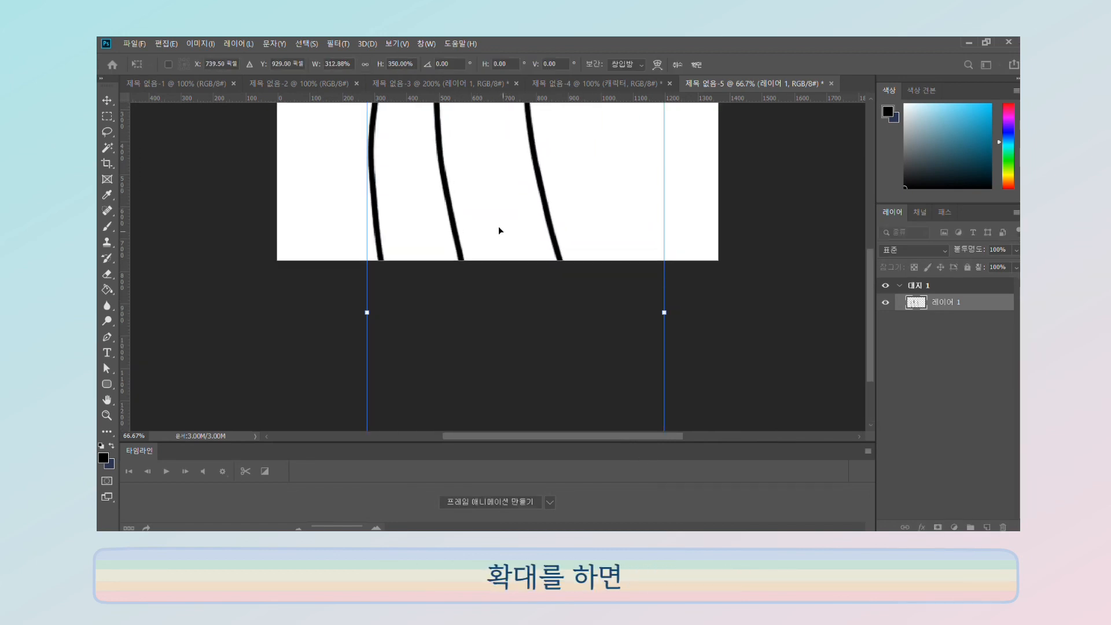
{"action": "scroll", "coordinate": [496, 234], "scroll_direction": "up", "scroll_amount": 3}
{"action": "left_click_drag", "start_coordinate": [503, 313], "coordinate": [397, 199]}
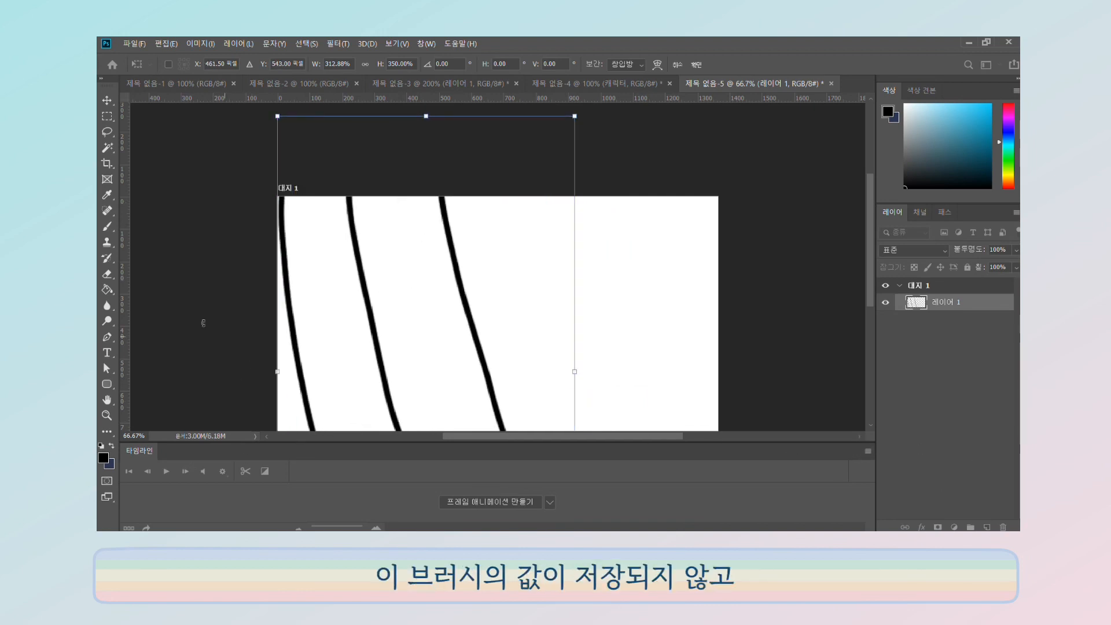
{"action": "key", "text": "b"}
{"action": "left_click_drag", "start_coordinate": [347, 307], "coordinate": [444, 242]}
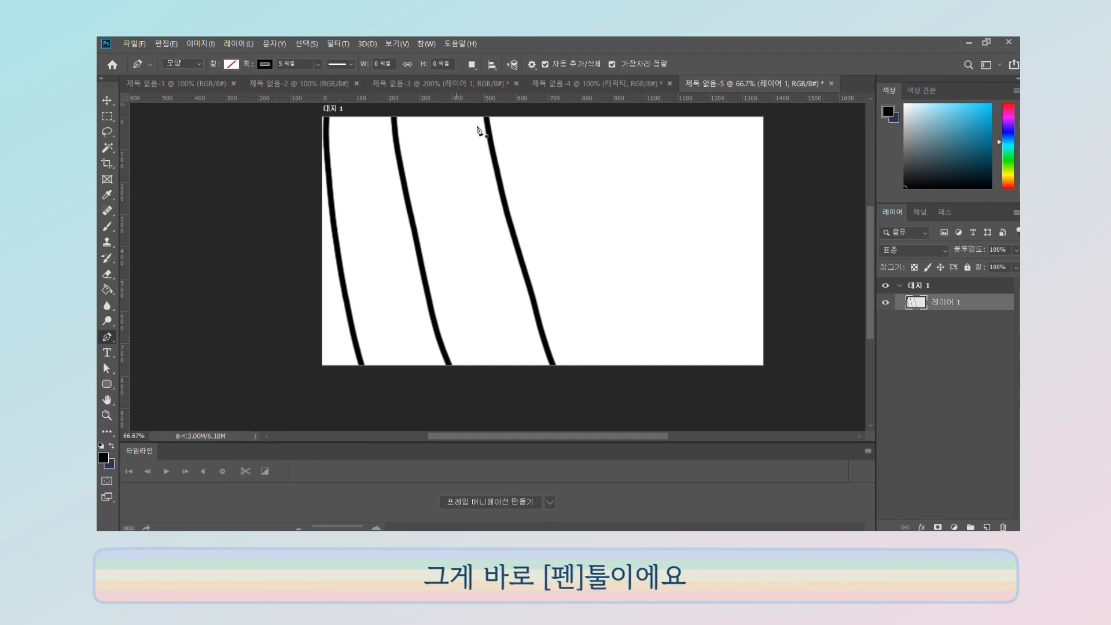
Draw three separate curved lines with the Pen tool beside the brushed lines, using a 5 px black stroke and no fill.
{"action": "left_click_drag", "start_coordinate": [605, 373], "coordinate": [654, 431]}
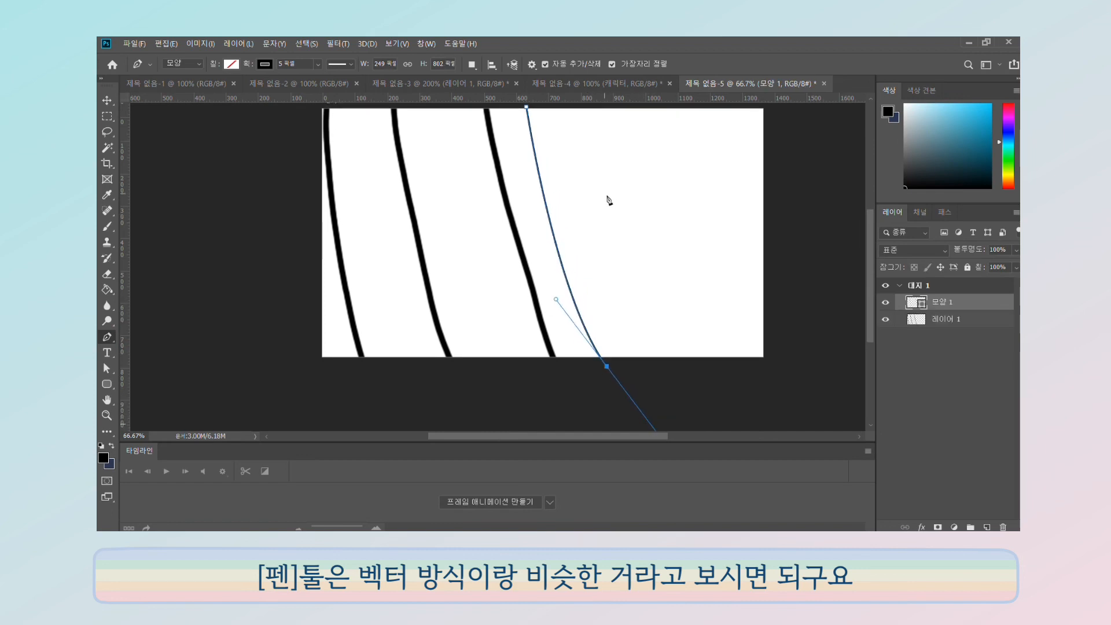
{"action": "key", "text": "Escape"}
{"action": "left_click", "coordinate": [557, 107]}
{"action": "left_click_drag", "start_coordinate": [629, 356], "coordinate": [662, 396]}
{"action": "key", "text": "Escape"}
{"action": "left_click", "coordinate": [586, 108]}
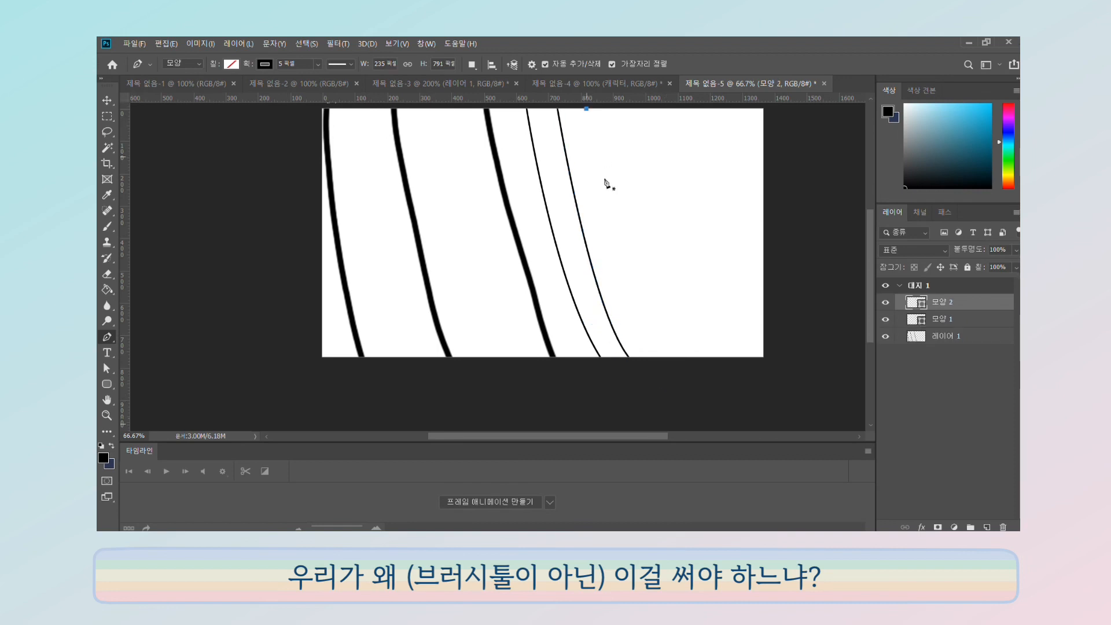
{"action": "left_click_drag", "start_coordinate": [655, 355], "coordinate": [682, 380]}
{"action": "key", "text": "Escape"}
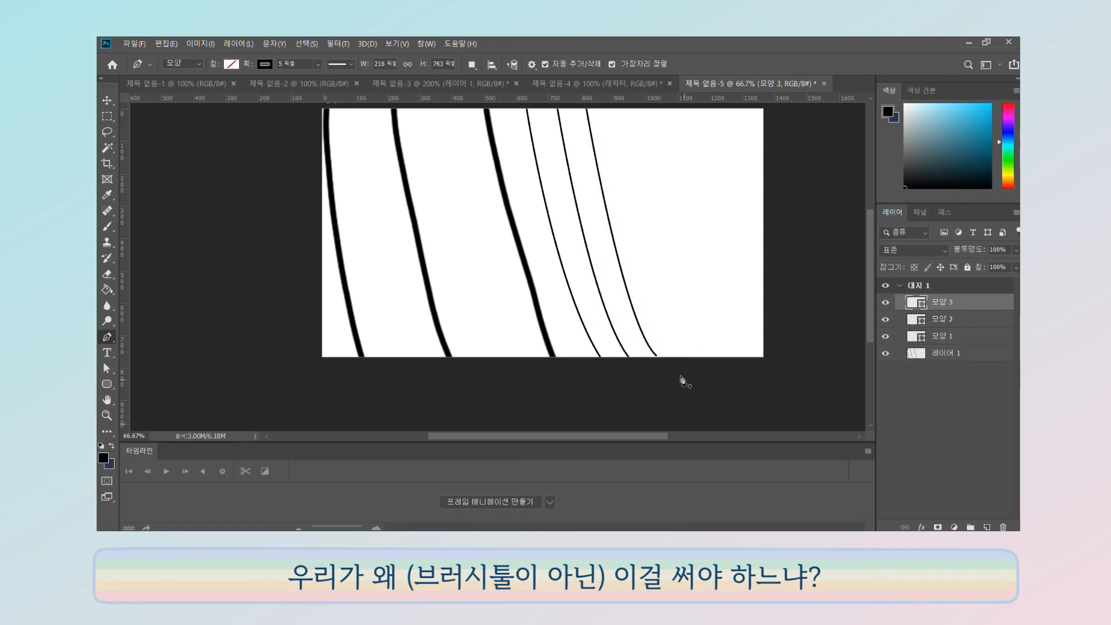
Scale the three pen-line shape layers together to about 210% and move them up over the artboard's right half.
{"action": "left_click", "coordinate": [947, 335], "text": "shift"}
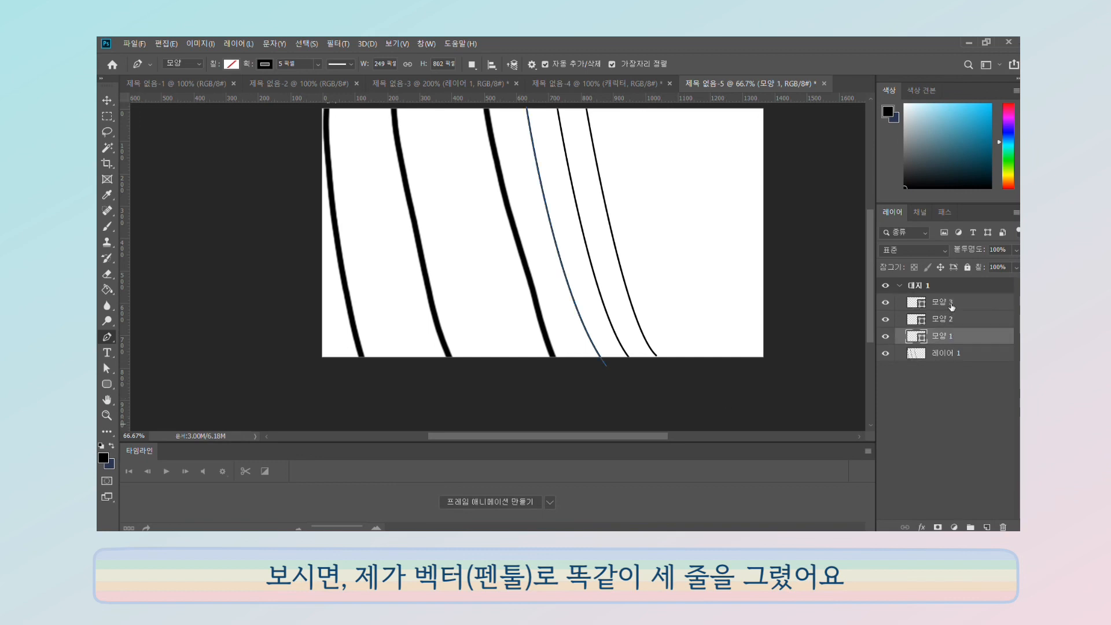
{"action": "key", "text": "ctrl+t"}
{"action": "left_click_drag", "start_coordinate": [657, 365], "coordinate": [797, 474]}
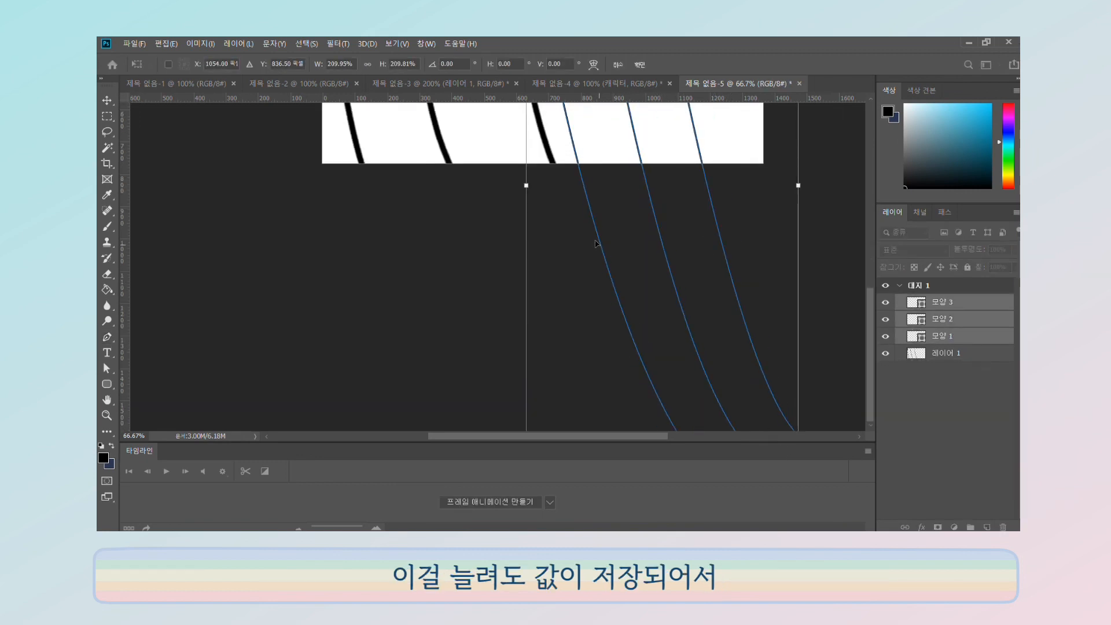
{"action": "scroll", "coordinate": [602, 230], "scroll_direction": "up", "scroll_amount": 4}
{"action": "scroll", "coordinate": [607, 236], "scroll_direction": "up", "scroll_amount": 2}
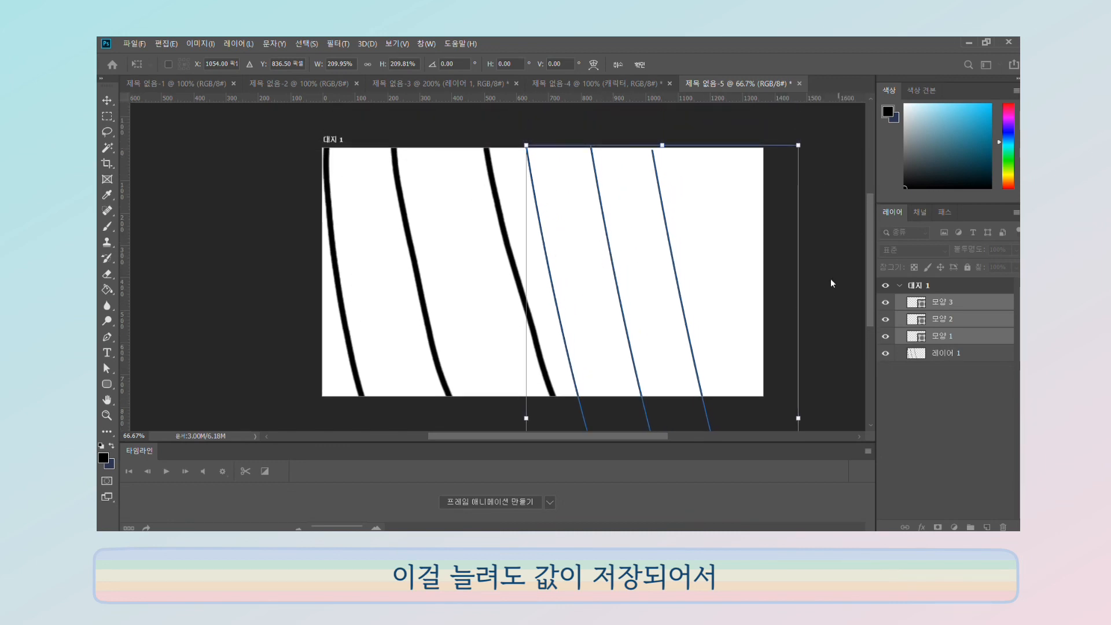
{"action": "left_click_drag", "start_coordinate": [597, 302], "coordinate": [768, 268]}
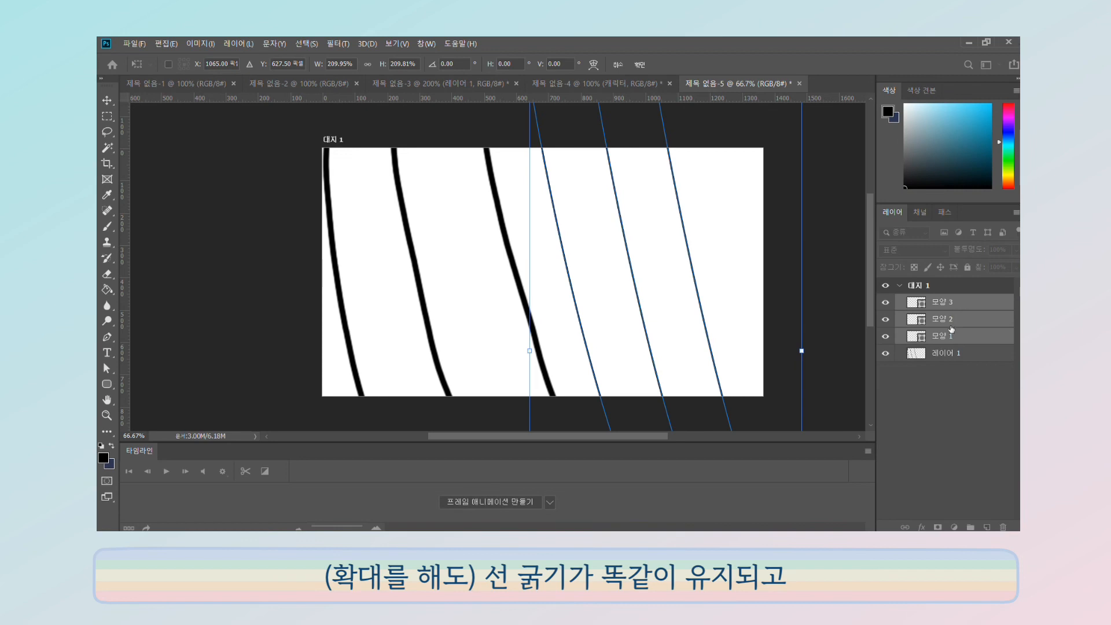
{"action": "key", "text": "Return"}
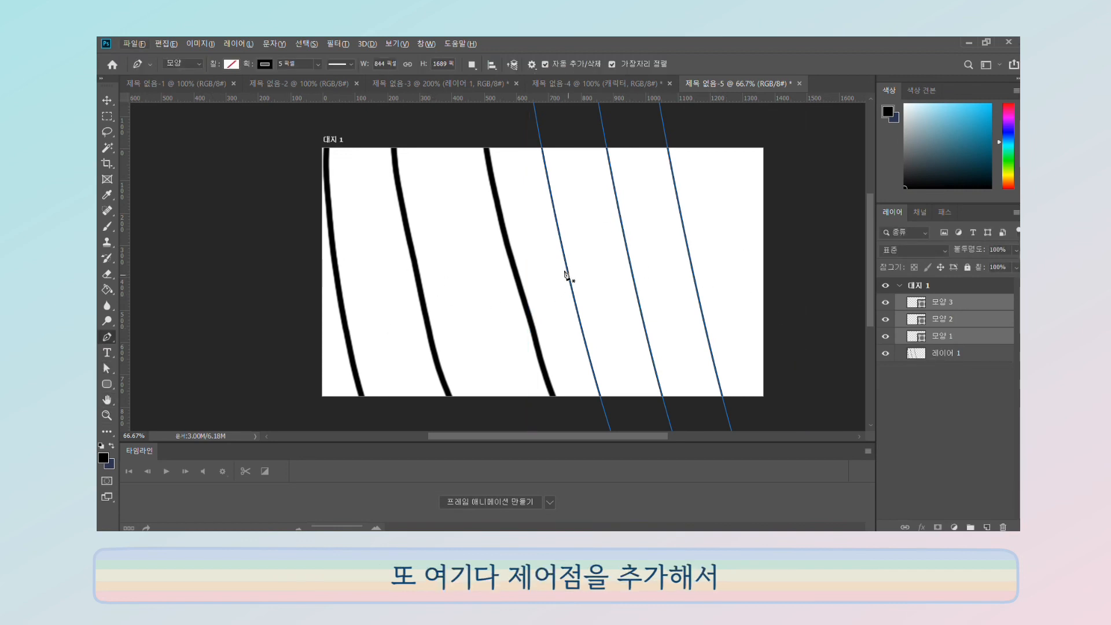
Reshape the leftmost pen line by adding three anchor points, pulling them sideways and swinging a curve handle.
{"action": "left_click", "coordinate": [568, 280]}
{"action": "left_click_drag", "start_coordinate": [568, 284], "coordinate": [684, 279]}
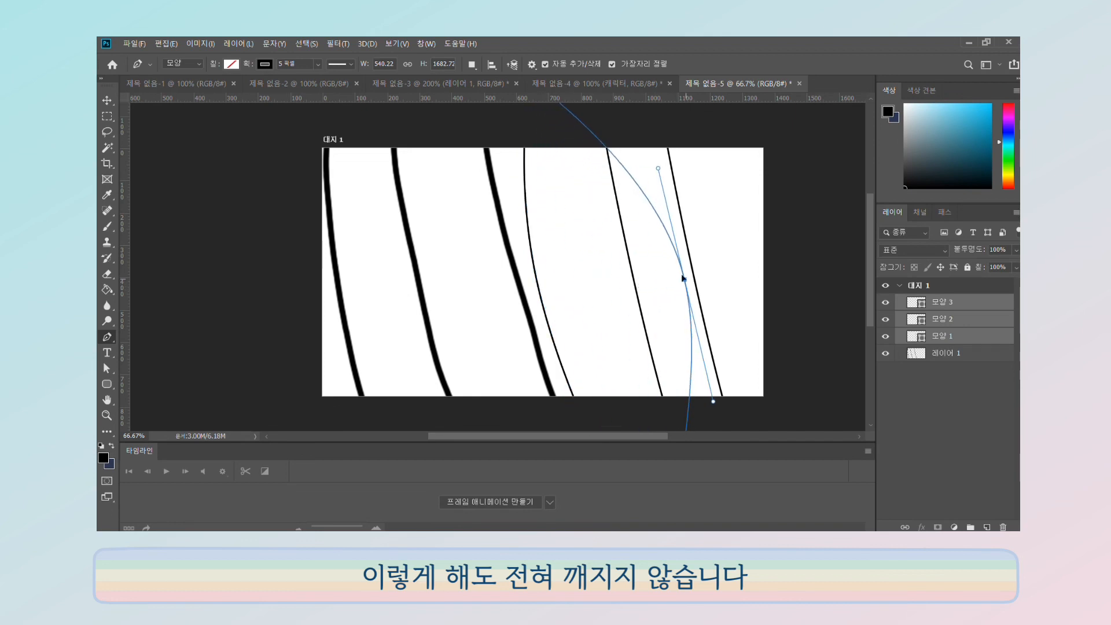
{"action": "left_click_drag", "start_coordinate": [656, 170], "coordinate": [585, 289]}
{"action": "left_click", "coordinate": [724, 296]}
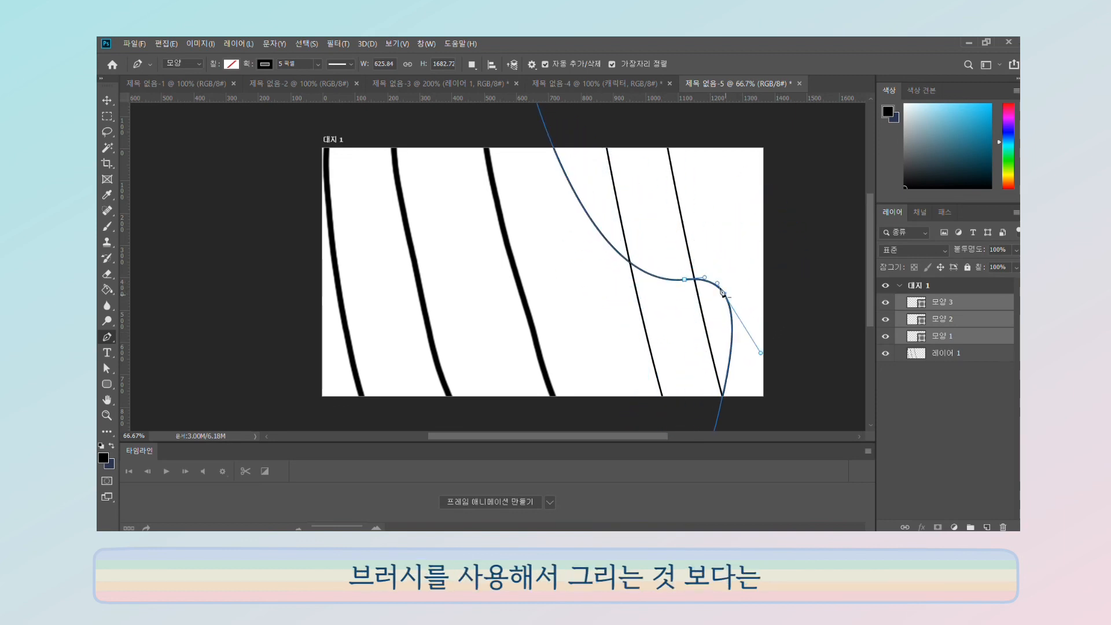
{"action": "left_click_drag", "start_coordinate": [723, 294], "coordinate": [640, 324]}
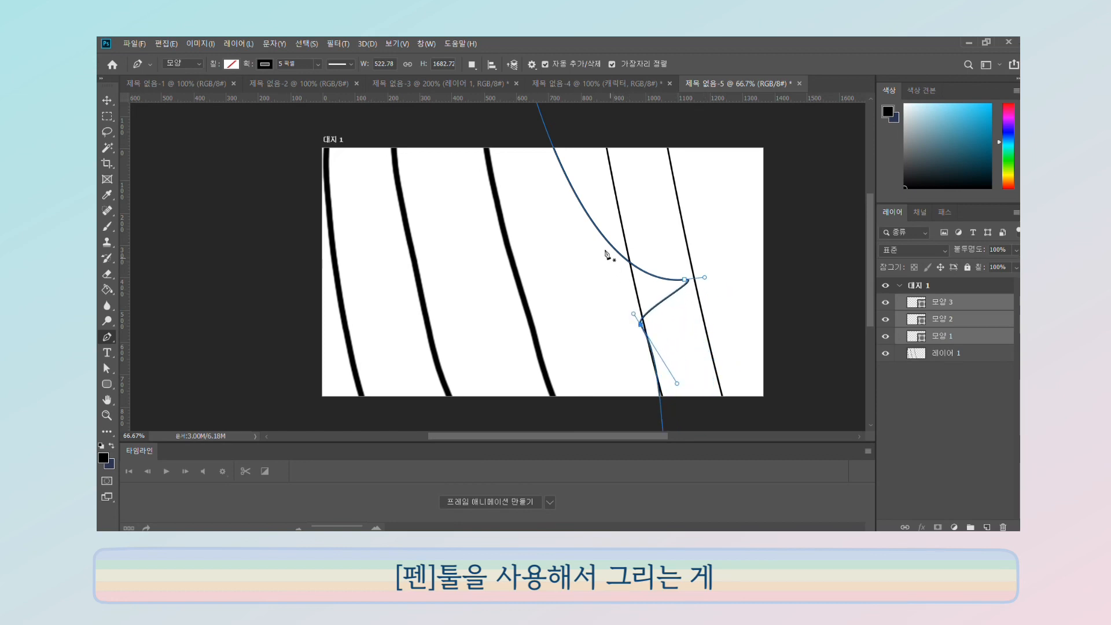
{"action": "left_click", "coordinate": [607, 241]}
{"action": "left_click_drag", "start_coordinate": [607, 241], "coordinate": [523, 250]}
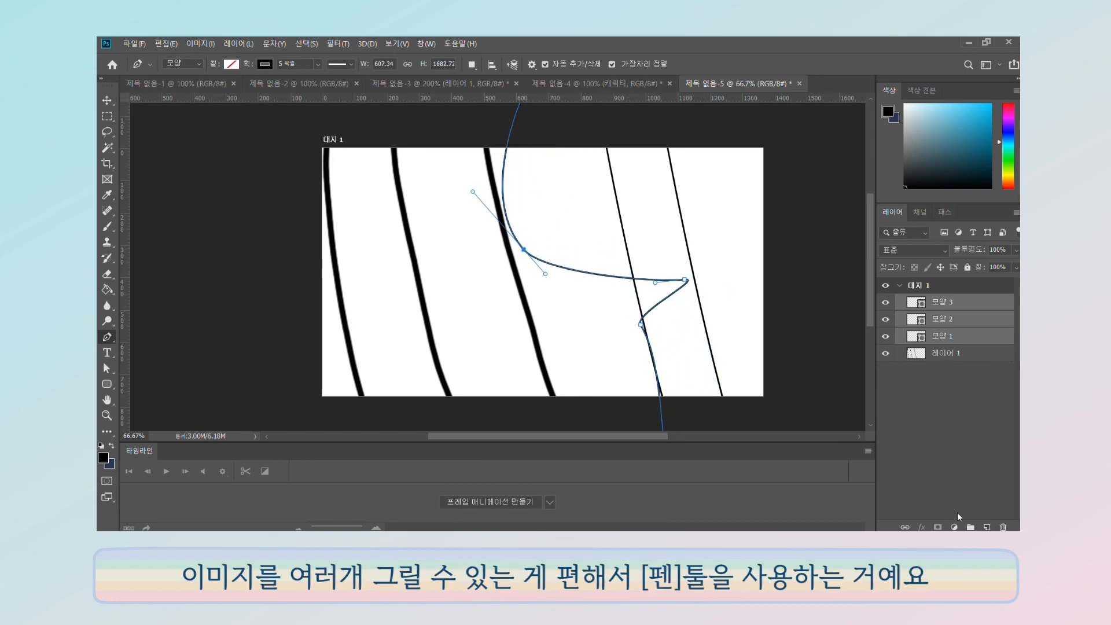
{"action": "left_click", "coordinate": [967, 302]}
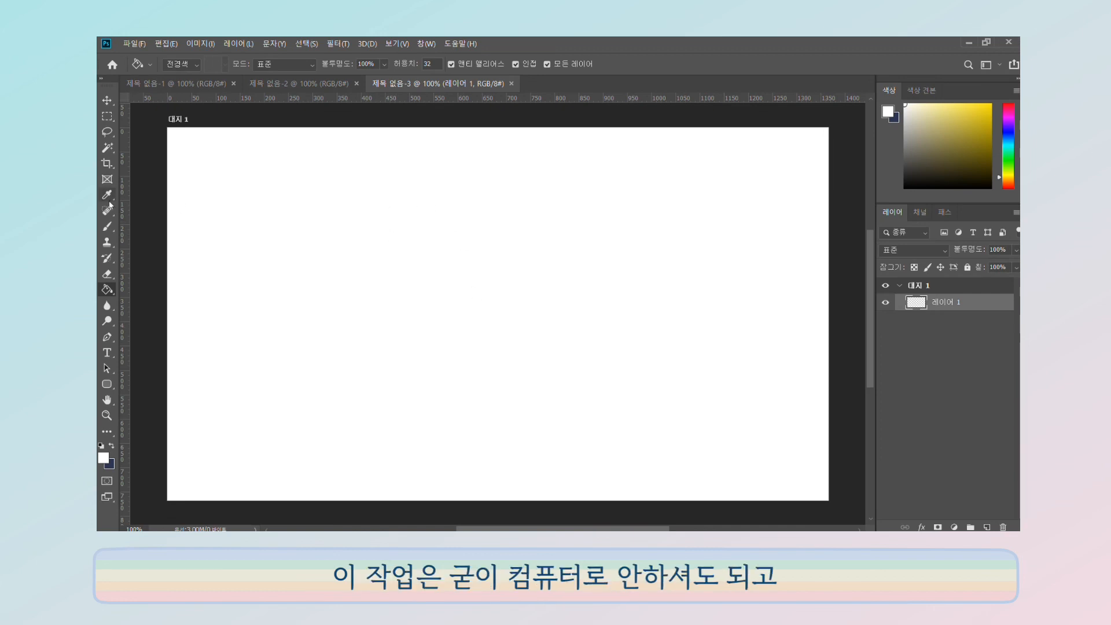
Sketch a bear with a 2 px green brush near the artboard's upper left, one arm and leg raised toward the right.
{"action": "left_click", "coordinate": [107, 227]}
{"action": "mouse_move", "coordinate": [305, 205]}
{"action": "left_mouse_down"}
{"action": "mouse_move", "coordinate": [288, 216]}
{"action": "mouse_move", "coordinate": [377, 223]}
{"action": "mouse_move", "coordinate": [467, 201]}
{"action": "mouse_move", "coordinate": [420, 262]}
{"action": "left_mouse_up"}
{"action": "key", "text": "ctrl+plus"}
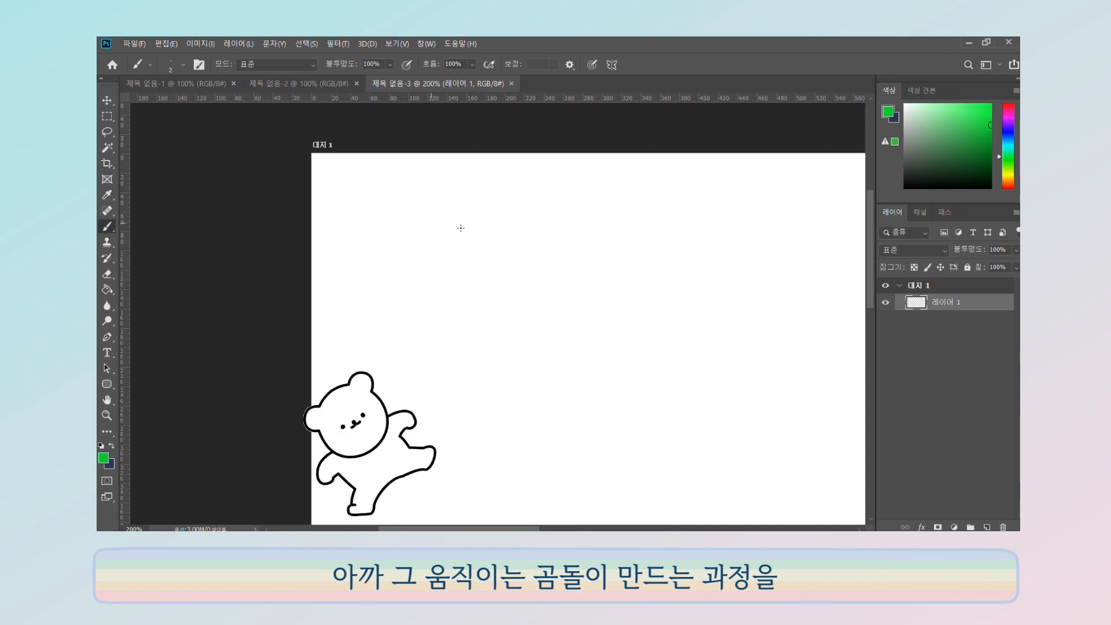
{"action": "mouse_move", "coordinate": [431, 223]}
{"action": "left_mouse_down"}
{"action": "mouse_move", "coordinate": [416, 237]}
{"action": "mouse_move", "coordinate": [469, 237]}
{"action": "left_mouse_up"}
{"action": "mouse_move", "coordinate": [421, 268]}
{"action": "left_mouse_down"}
{"action": "mouse_move", "coordinate": [407, 286]}
{"action": "mouse_move", "coordinate": [423, 285]}
{"action": "left_mouse_up"}
{"action": "left_click_drag", "start_coordinate": [468, 255], "coordinate": [478, 274]}
{"action": "mouse_move", "coordinate": [473, 276]}
{"action": "left_mouse_down"}
{"action": "mouse_move", "coordinate": [446, 318]}
{"action": "mouse_move", "coordinate": [488, 292]}
{"action": "mouse_move", "coordinate": [474, 274]}
{"action": "mouse_move", "coordinate": [485, 292]}
{"action": "mouse_move", "coordinate": [447, 315]}
{"action": "mouse_move", "coordinate": [420, 307]}
{"action": "mouse_move", "coordinate": [412, 292]}
{"action": "mouse_move", "coordinate": [471, 262]}
{"action": "mouse_move", "coordinate": [472, 216]}
{"action": "mouse_move", "coordinate": [449, 247]}
{"action": "left_mouse_up"}
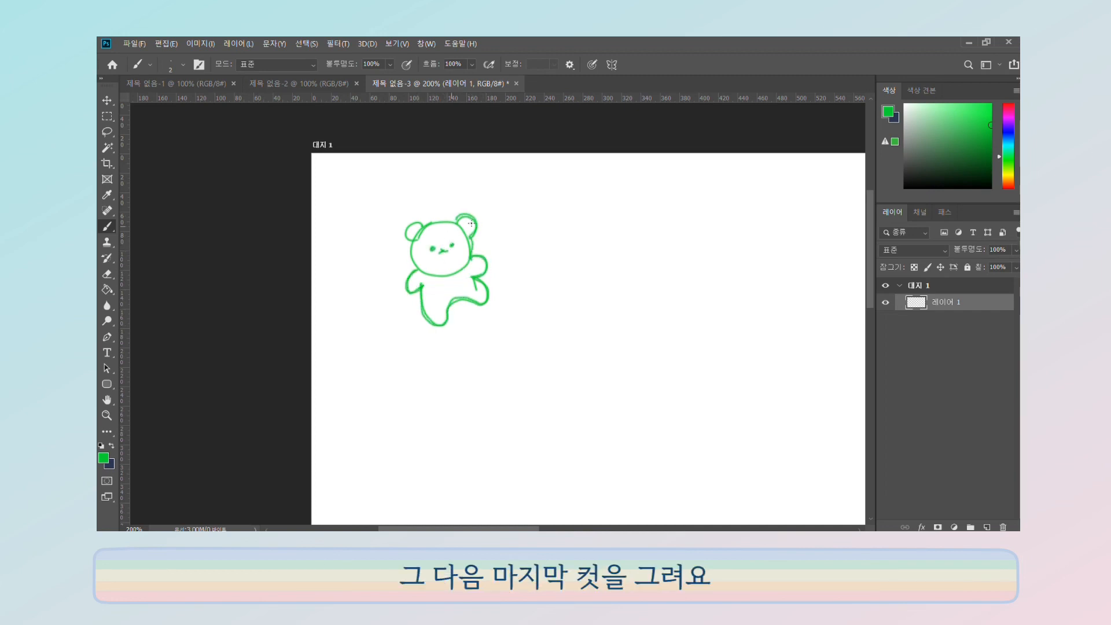
Sketch a second, mirrored bear to the right of the first and add short motion lines between the two.
{"action": "left_click_drag", "start_coordinate": [539, 237], "coordinate": [554, 268]}
{"action": "mouse_move", "coordinate": [553, 222]}
{"action": "left_mouse_down"}
{"action": "mouse_move", "coordinate": [540, 263]}
{"action": "mouse_move", "coordinate": [573, 270]}
{"action": "mouse_move", "coordinate": [549, 218]}
{"action": "mouse_move", "coordinate": [597, 220]}
{"action": "mouse_move", "coordinate": [591, 242]}
{"action": "left_mouse_up"}
{"action": "left_click_drag", "start_coordinate": [552, 215], "coordinate": [563, 209]}
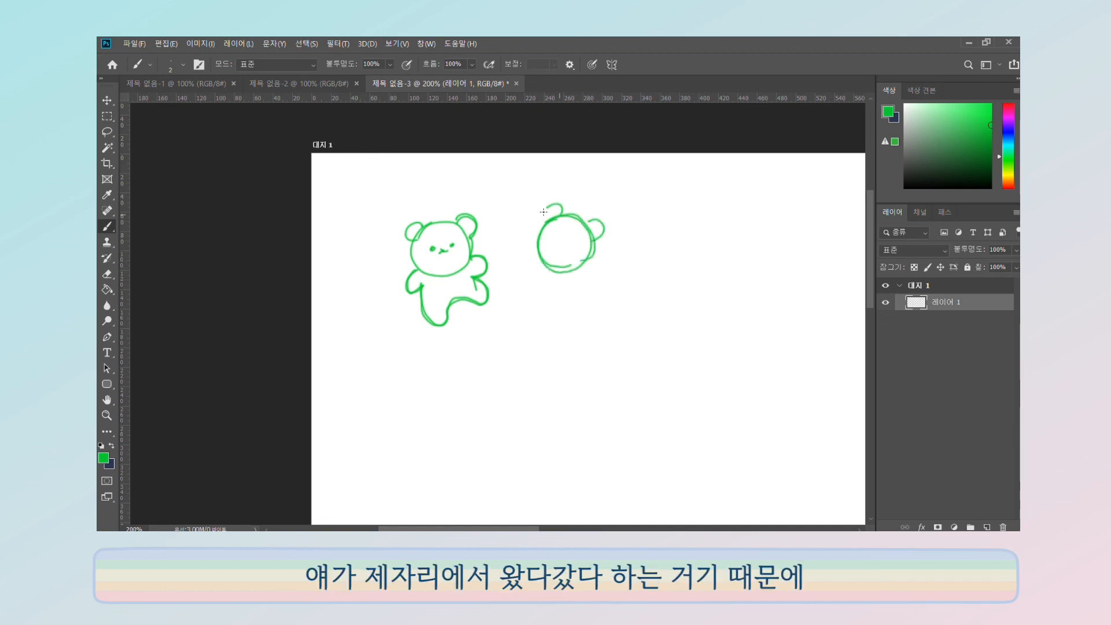
{"action": "mouse_move", "coordinate": [535, 254]}
{"action": "left_mouse_down"}
{"action": "mouse_move", "coordinate": [589, 289]}
{"action": "mouse_move", "coordinate": [564, 314]}
{"action": "mouse_move", "coordinate": [557, 296]}
{"action": "mouse_move", "coordinate": [534, 297]}
{"action": "mouse_move", "coordinate": [532, 276]}
{"action": "mouse_move", "coordinate": [517, 292]}
{"action": "mouse_move", "coordinate": [562, 299]}
{"action": "left_mouse_up"}
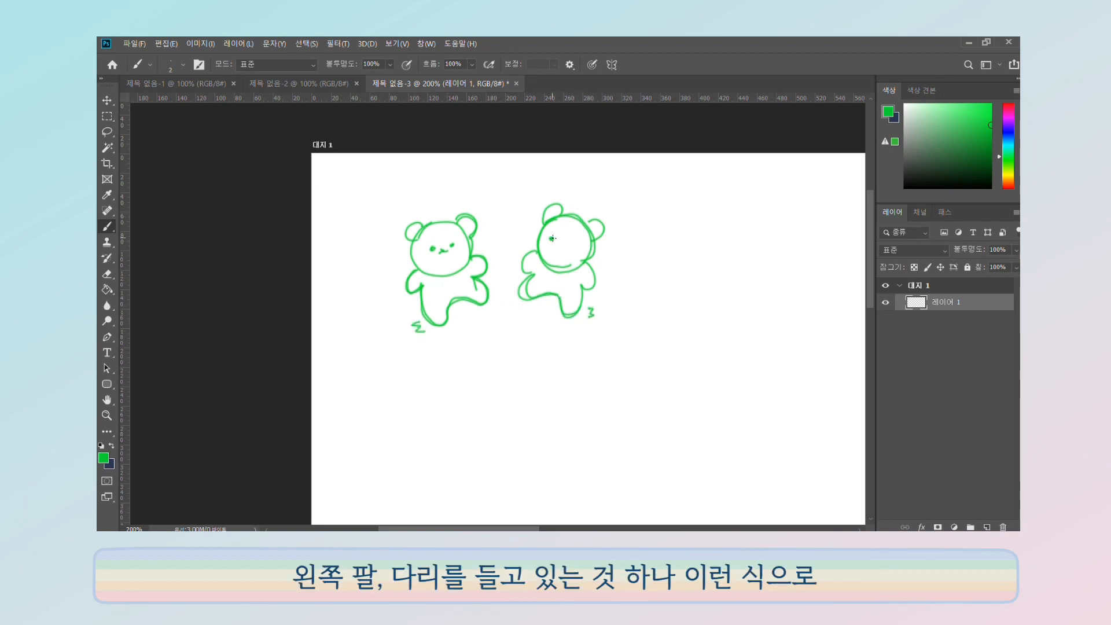
{"action": "left_click_drag", "start_coordinate": [521, 223], "coordinate": [544, 227]}
{"action": "mouse_move", "coordinate": [520, 235]}
{"action": "left_mouse_down"}
{"action": "mouse_move", "coordinate": [552, 244]}
{"action": "mouse_move", "coordinate": [540, 235]}
{"action": "mouse_move", "coordinate": [469, 241]}
{"action": "left_mouse_up"}
{"action": "left_click_drag", "start_coordinate": [490, 239], "coordinate": [471, 253]}
Sketch a smaller faceless bear below the first one, tilted left with its right-side arm and leg raised.
{"action": "left_click_drag", "start_coordinate": [622, 347], "coordinate": [673, 310]}
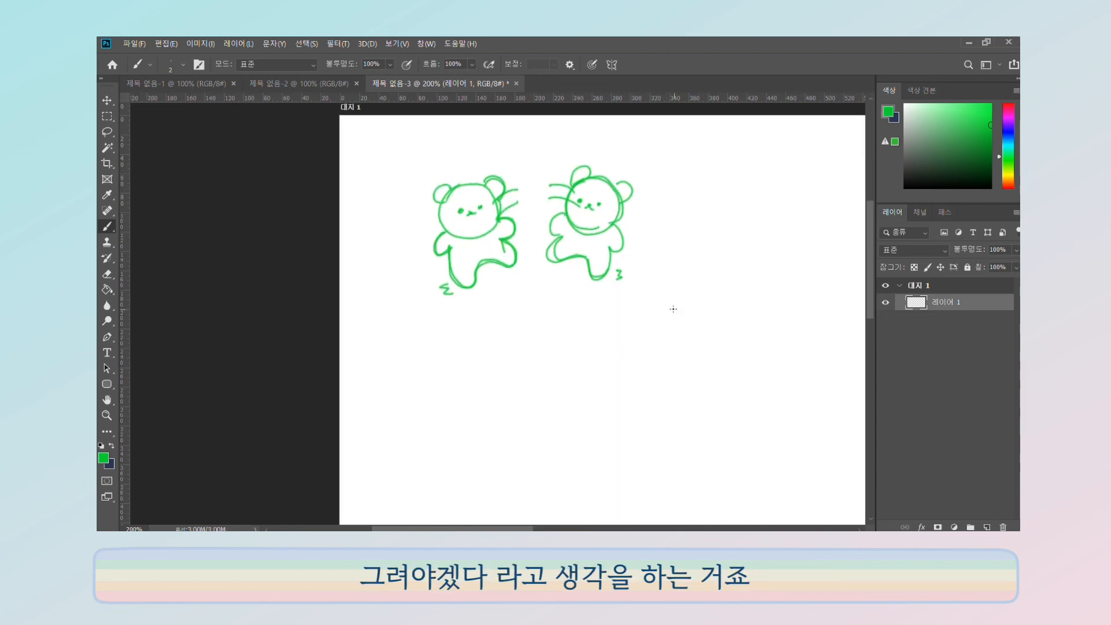
{"action": "left_click_drag", "start_coordinate": [609, 323], "coordinate": [625, 314]}
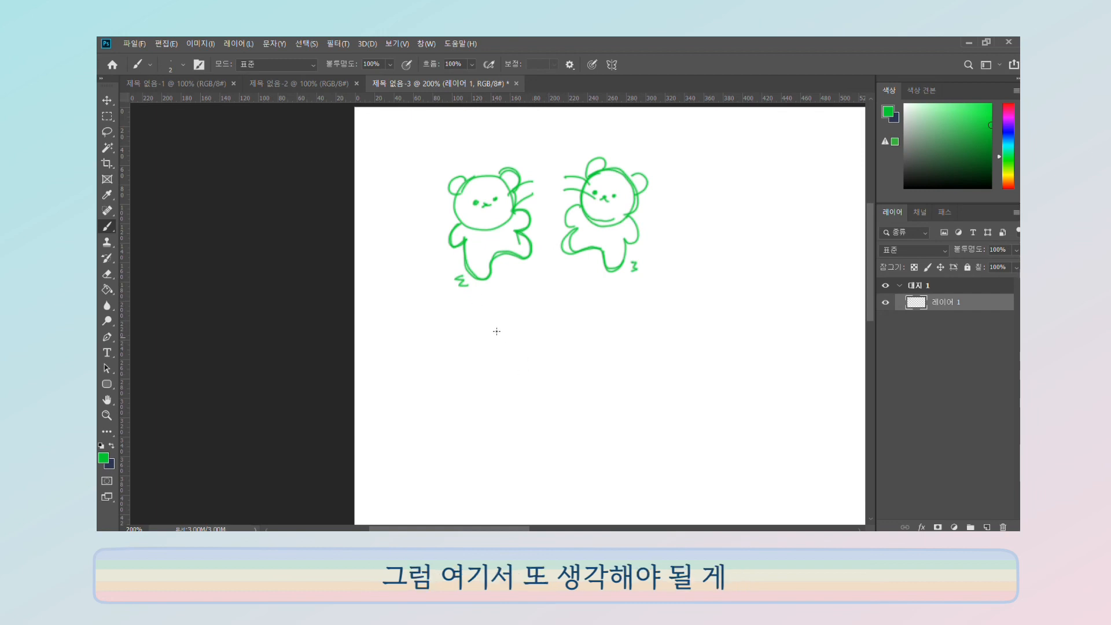
{"action": "mouse_move", "coordinate": [481, 326]}
{"action": "left_mouse_down"}
{"action": "mouse_move", "coordinate": [492, 367]}
{"action": "mouse_move", "coordinate": [483, 325]}
{"action": "mouse_move", "coordinate": [456, 357]}
{"action": "mouse_move", "coordinate": [508, 337]}
{"action": "left_mouse_up"}
{"action": "left_click_drag", "start_coordinate": [469, 370], "coordinate": [478, 393]}
{"action": "mouse_move", "coordinate": [507, 351]}
{"action": "left_mouse_down"}
{"action": "mouse_move", "coordinate": [527, 390]}
{"action": "mouse_move", "coordinate": [482, 410]}
{"action": "mouse_move", "coordinate": [511, 390]}
{"action": "mouse_move", "coordinate": [526, 387]}
{"action": "mouse_move", "coordinate": [523, 398]}
{"action": "mouse_move", "coordinate": [503, 393]}
{"action": "mouse_move", "coordinate": [522, 377]}
{"action": "left_mouse_up"}
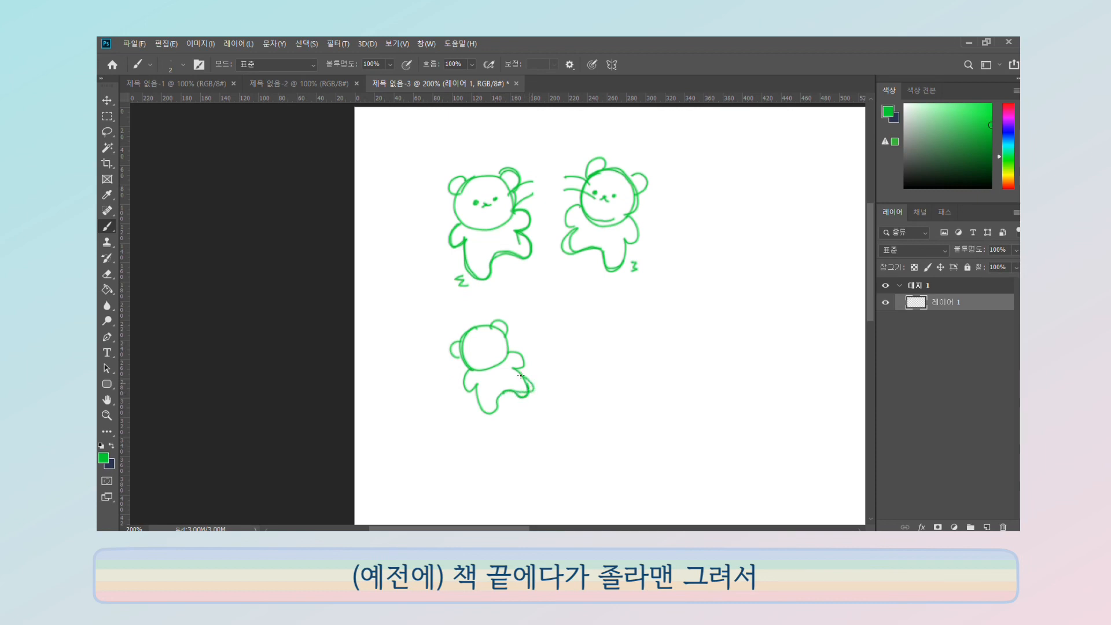
{"action": "mouse_move", "coordinate": [536, 317]}
{"action": "left_mouse_down"}
{"action": "mouse_move", "coordinate": [527, 359]}
{"action": "mouse_move", "coordinate": [536, 362]}
{"action": "left_mouse_up"}
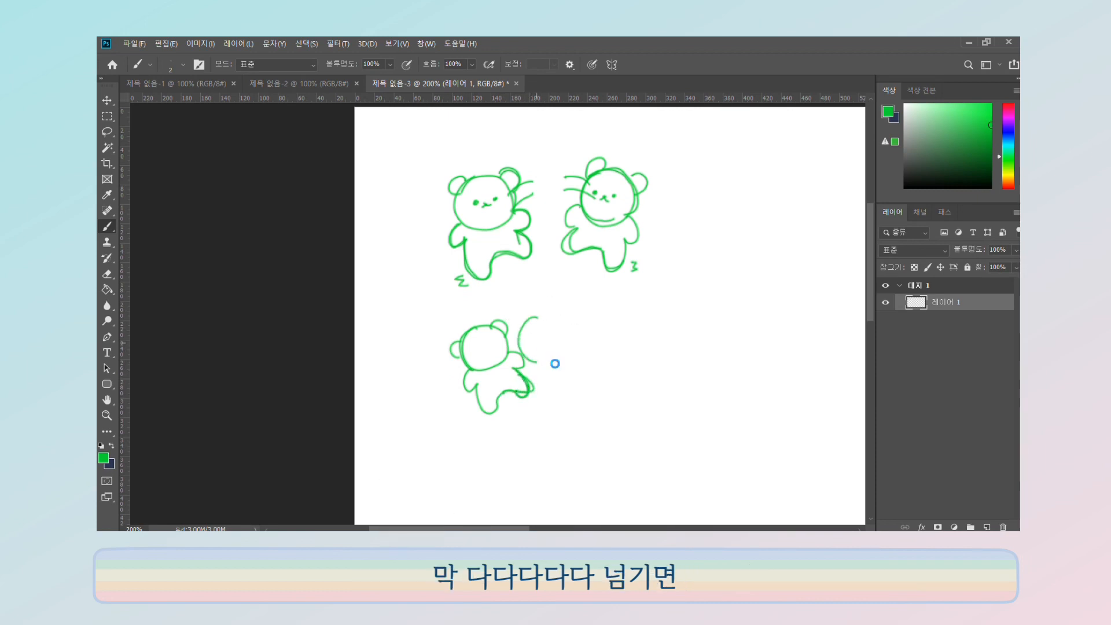
{"action": "key", "text": "ctrl+z"}
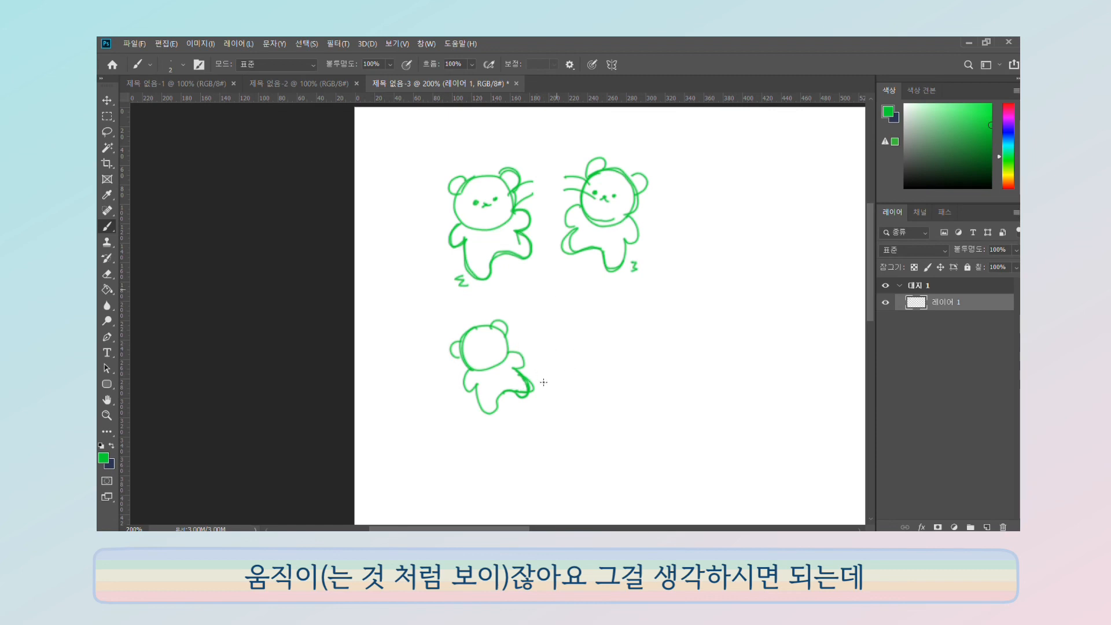
{"action": "key", "text": "z"}
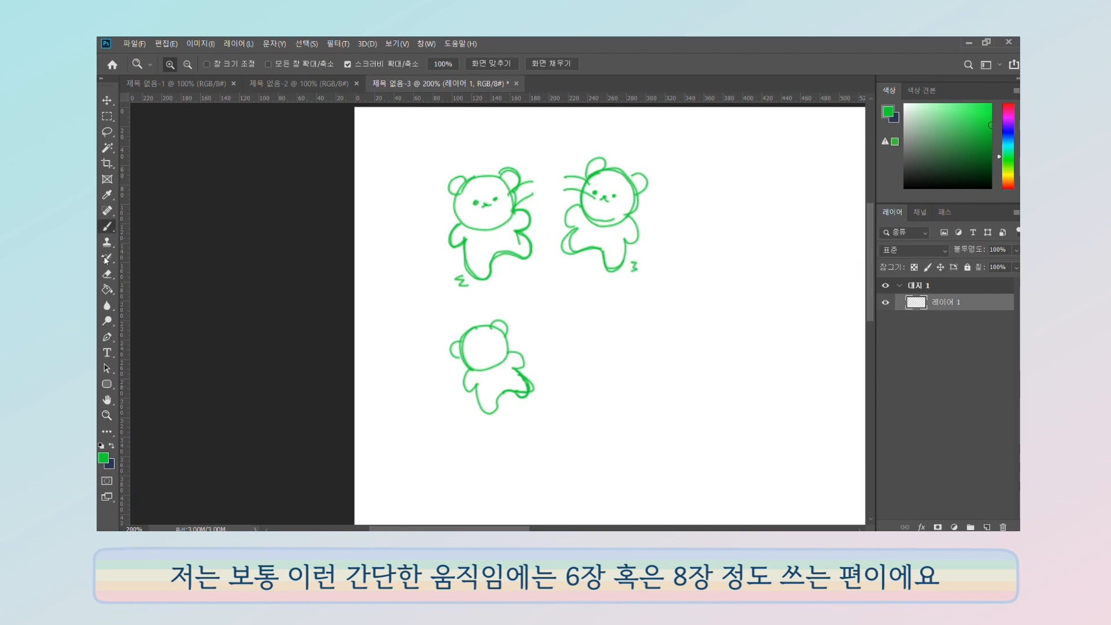
{"action": "left_click", "coordinate": [106, 227]}
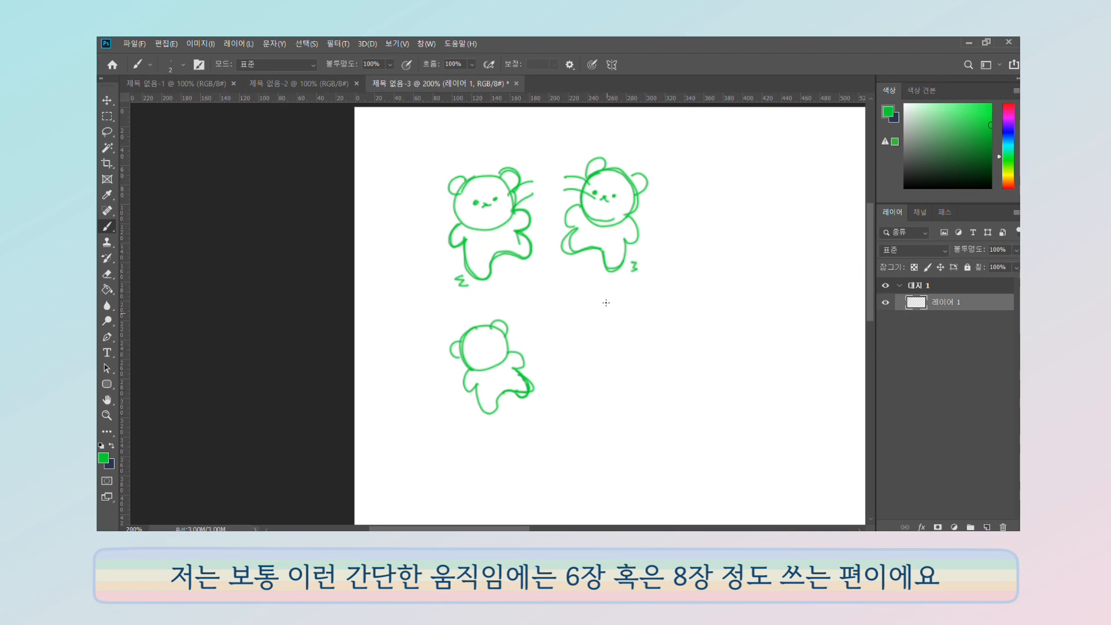
Sketch a faceless bear standing upright with both feet down, to the right of the small tilted bear.
{"action": "mouse_move", "coordinate": [608, 316]}
{"action": "left_mouse_down"}
{"action": "mouse_move", "coordinate": [591, 331]}
{"action": "mouse_move", "coordinate": [630, 324]}
{"action": "mouse_move", "coordinate": [581, 336]}
{"action": "mouse_move", "coordinate": [596, 366]}
{"action": "left_mouse_up"}
{"action": "mouse_move", "coordinate": [627, 350]}
{"action": "left_mouse_down"}
{"action": "mouse_move", "coordinate": [645, 357]}
{"action": "mouse_move", "coordinate": [632, 364]}
{"action": "left_mouse_up"}
{"action": "left_click_drag", "start_coordinate": [596, 369], "coordinate": [587, 392]}
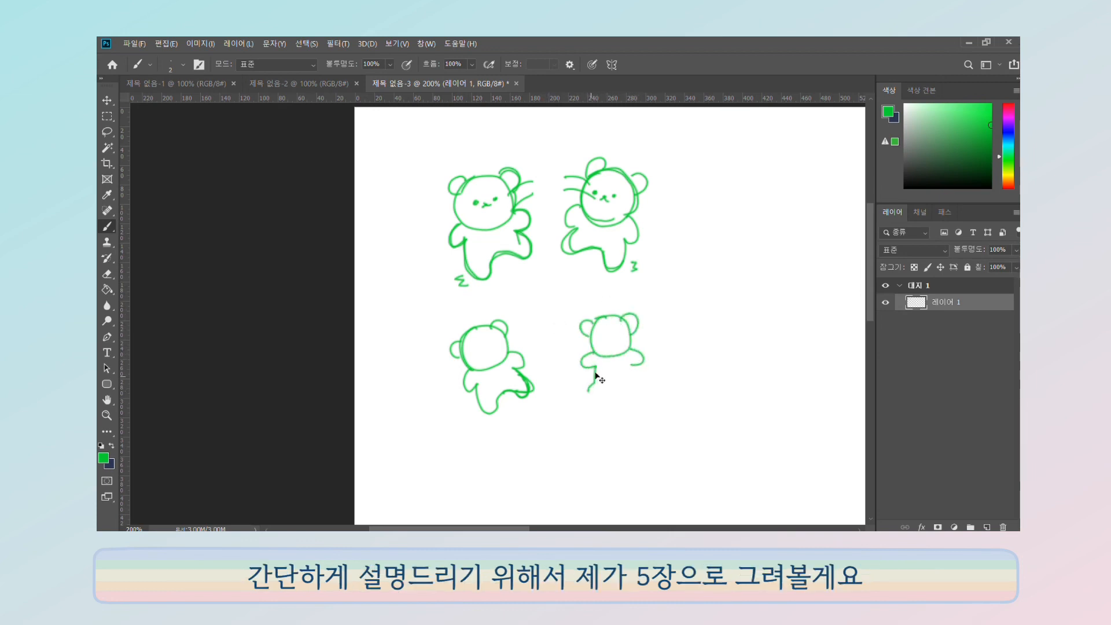
{"action": "key", "text": "ctrl+z"}
{"action": "mouse_move", "coordinate": [591, 372]}
{"action": "left_mouse_down"}
{"action": "mouse_move", "coordinate": [619, 389]}
{"action": "mouse_move", "coordinate": [636, 374]}
{"action": "left_mouse_up"}
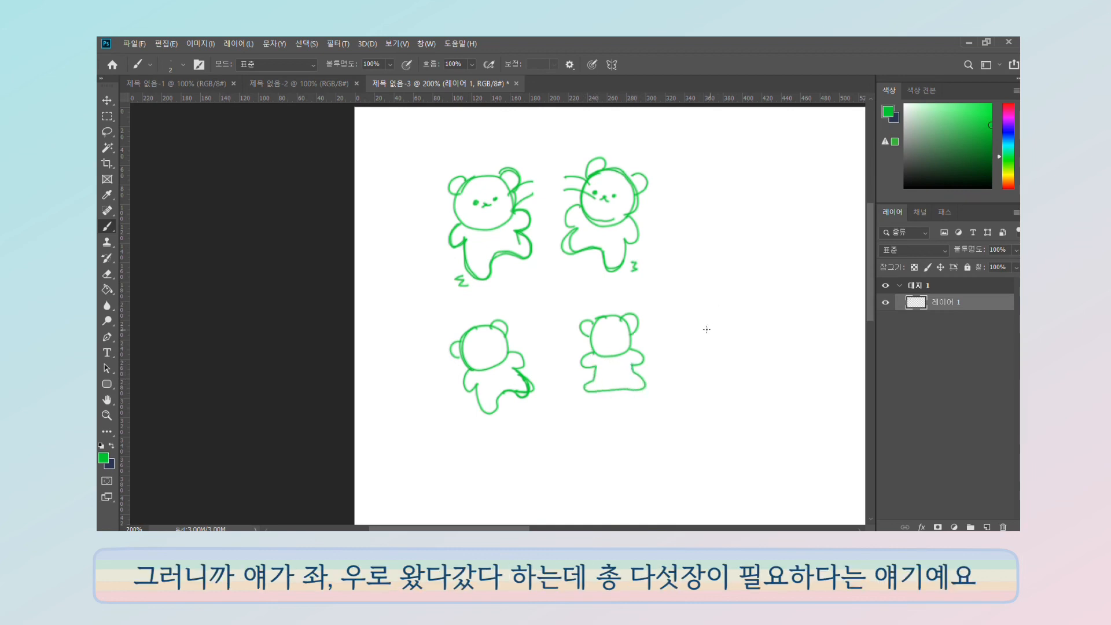
Sketch a third small bear at the right end of the lower row, with its left-side arm and leg raised.
{"action": "mouse_move", "coordinate": [714, 322]}
{"action": "left_mouse_down"}
{"action": "mouse_move", "coordinate": [723, 362]}
{"action": "mouse_move", "coordinate": [694, 324]}
{"action": "mouse_move", "coordinate": [699, 335]}
{"action": "left_mouse_up"}
{"action": "left_click_drag", "start_coordinate": [736, 327], "coordinate": [735, 382]}
{"action": "mouse_move", "coordinate": [698, 347]}
{"action": "left_mouse_down"}
{"action": "mouse_move", "coordinate": [679, 379]}
{"action": "mouse_move", "coordinate": [727, 391]}
{"action": "mouse_move", "coordinate": [710, 396]}
{"action": "mouse_move", "coordinate": [683, 371]}
{"action": "left_mouse_up"}
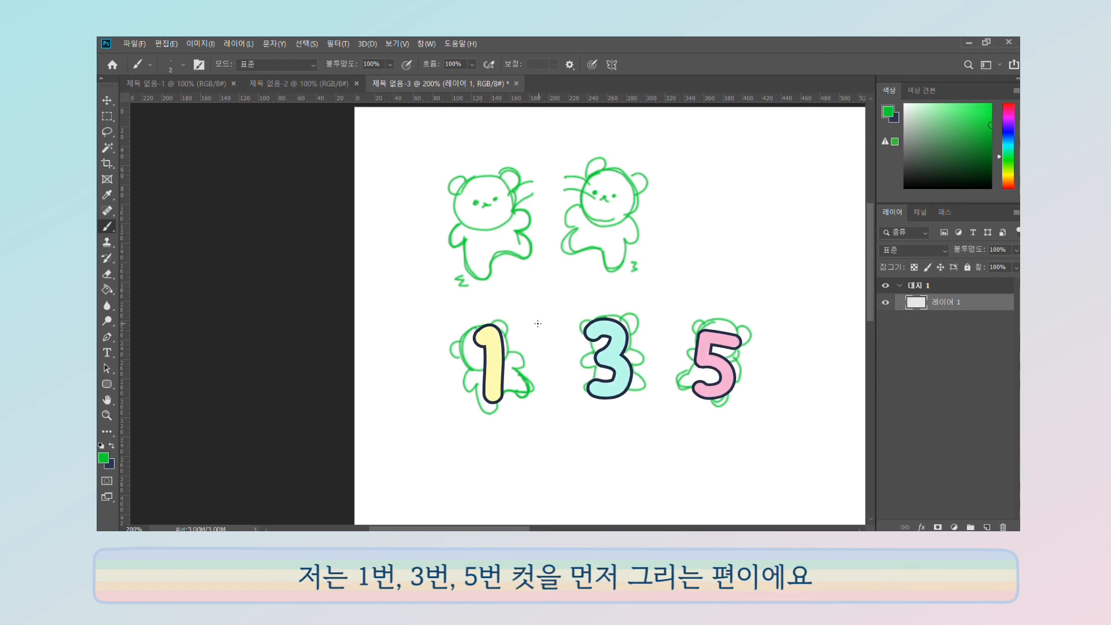
Mark the two gaps in the lower row with check marks and sketch an in-between bear pose in each.
{"action": "left_click_drag", "start_coordinate": [544, 321], "coordinate": [552, 302]}
{"action": "left_click_drag", "start_coordinate": [664, 305], "coordinate": [688, 303]}
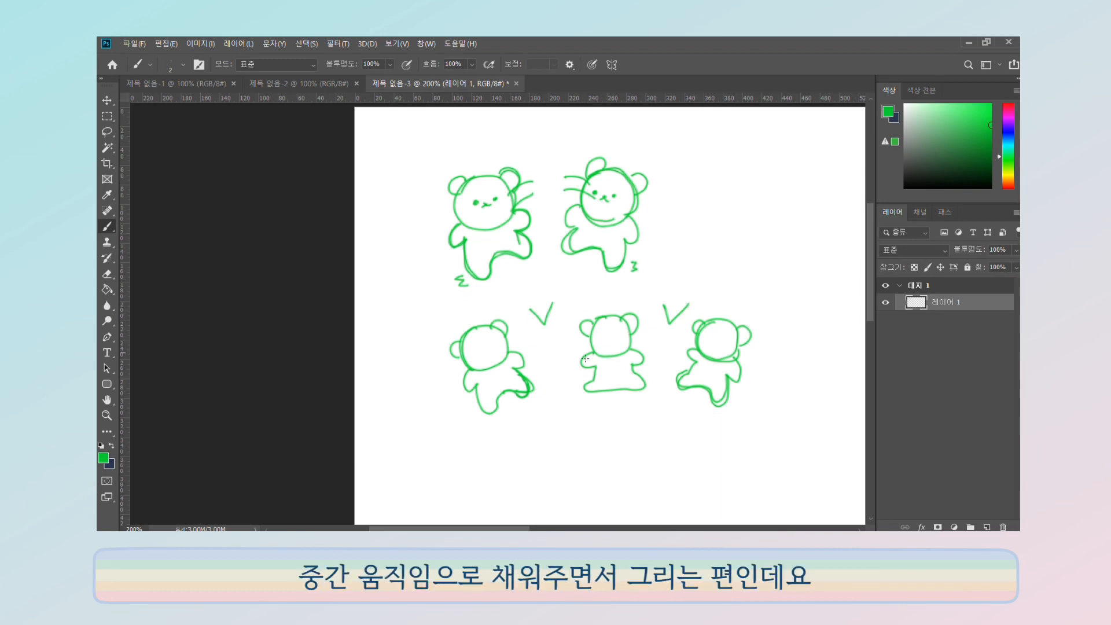
{"action": "mouse_move", "coordinate": [531, 317]}
{"action": "left_mouse_down"}
{"action": "mouse_move", "coordinate": [564, 347]}
{"action": "mouse_move", "coordinate": [532, 315]}
{"action": "mouse_move", "coordinate": [521, 336]}
{"action": "mouse_move", "coordinate": [566, 310]}
{"action": "mouse_move", "coordinate": [572, 355]}
{"action": "mouse_move", "coordinate": [535, 365]}
{"action": "mouse_move", "coordinate": [536, 387]}
{"action": "mouse_move", "coordinate": [581, 379]}
{"action": "mouse_move", "coordinate": [571, 354]}
{"action": "left_mouse_up"}
{"action": "left_click_drag", "start_coordinate": [666, 311], "coordinate": [647, 322]}
{"action": "mouse_move", "coordinate": [660, 315]}
{"action": "left_mouse_down"}
{"action": "mouse_move", "coordinate": [651, 350]}
{"action": "mouse_move", "coordinate": [691, 324]}
{"action": "left_mouse_up"}
{"action": "mouse_move", "coordinate": [639, 328]}
{"action": "left_mouse_down"}
{"action": "mouse_move", "coordinate": [652, 313]}
{"action": "mouse_move", "coordinate": [696, 331]}
{"action": "left_mouse_up"}
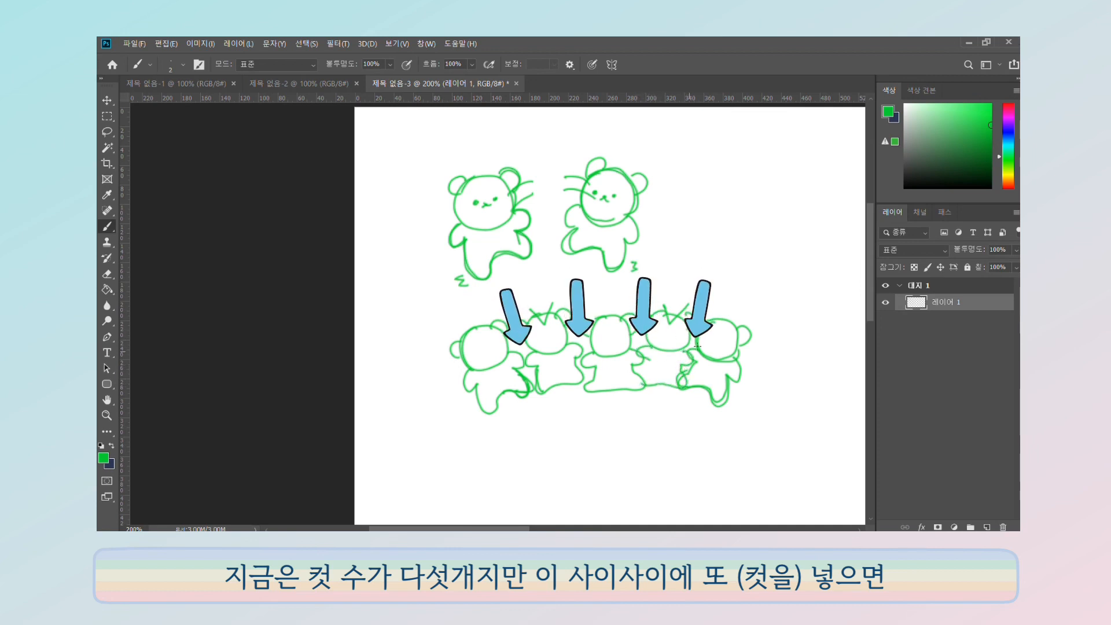
{"action": "left_click_drag", "start_coordinate": [685, 388], "coordinate": [641, 373]}
{"action": "left_click_drag", "start_coordinate": [748, 400], "coordinate": [756, 387]}
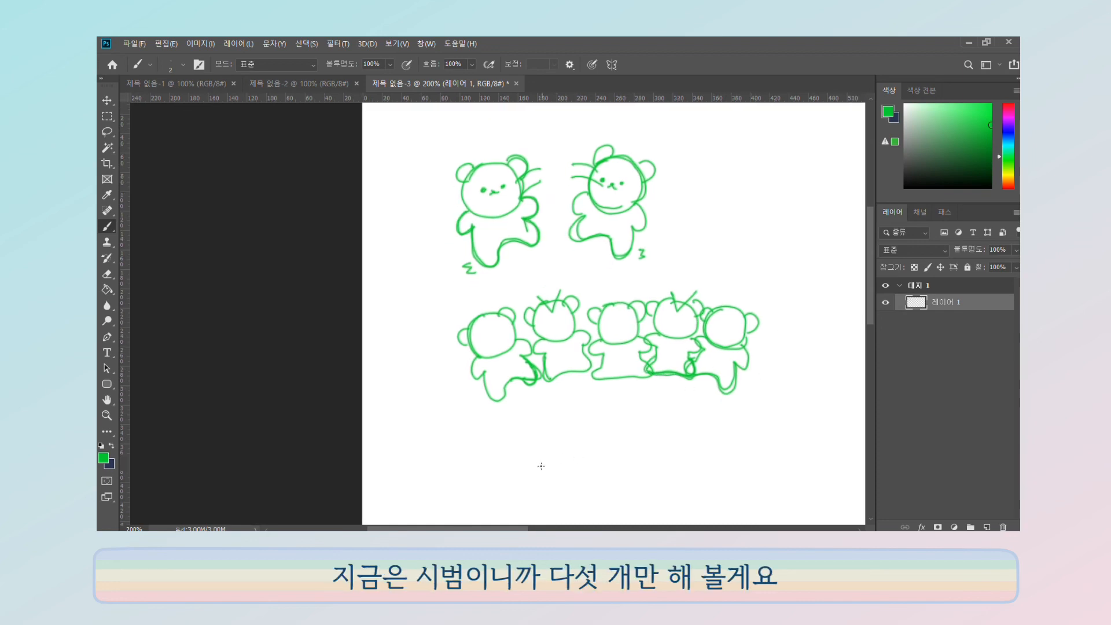
Mark the middle bear of the lower row with a vertical symmetry line and a circle, and draw a double-headed arrow beneath the row.
{"action": "left_click_drag", "start_coordinate": [732, 440], "coordinate": [741, 423]}
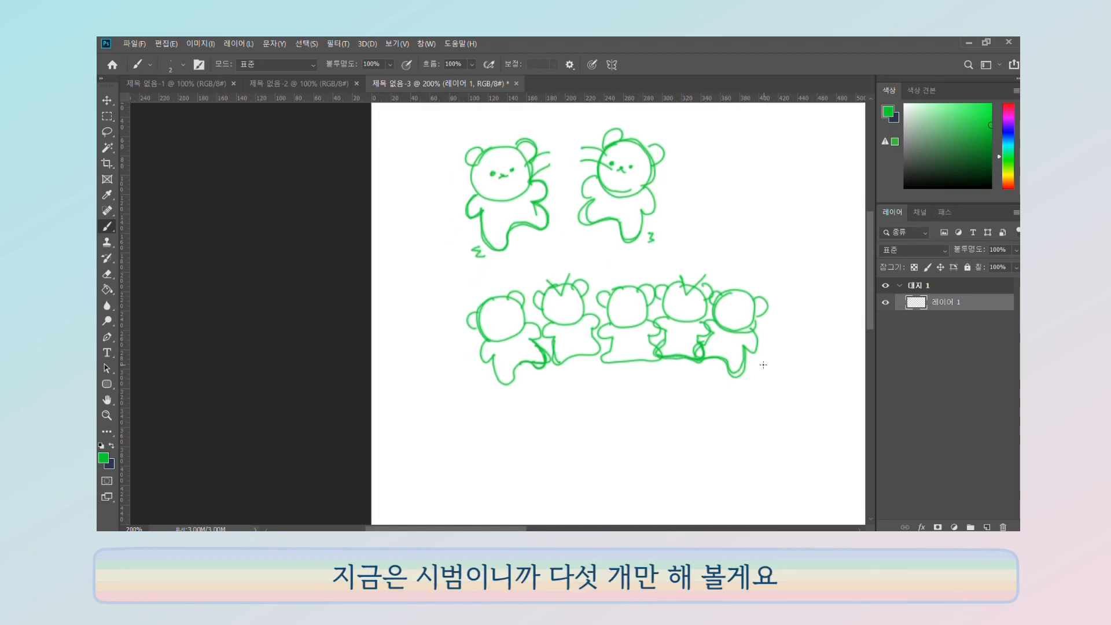
{"action": "left_click_drag", "start_coordinate": [625, 230], "coordinate": [634, 418]}
{"action": "mouse_move", "coordinate": [658, 370]}
{"action": "left_mouse_down"}
{"action": "mouse_move", "coordinate": [599, 353]}
{"action": "mouse_move", "coordinate": [640, 291]}
{"action": "mouse_move", "coordinate": [659, 374]}
{"action": "left_mouse_up"}
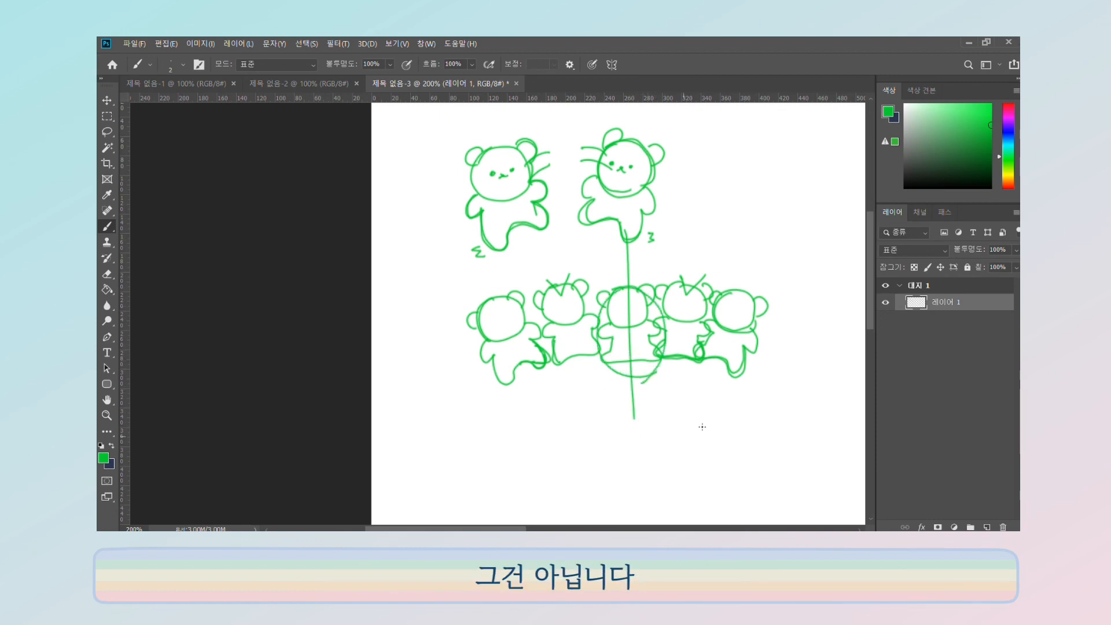
{"action": "mouse_move", "coordinate": [545, 395]}
{"action": "left_mouse_down"}
{"action": "mouse_move", "coordinate": [528, 404]}
{"action": "mouse_move", "coordinate": [760, 397]}
{"action": "left_mouse_up"}
{"action": "left_click_drag", "start_coordinate": [752, 392], "coordinate": [751, 403]}
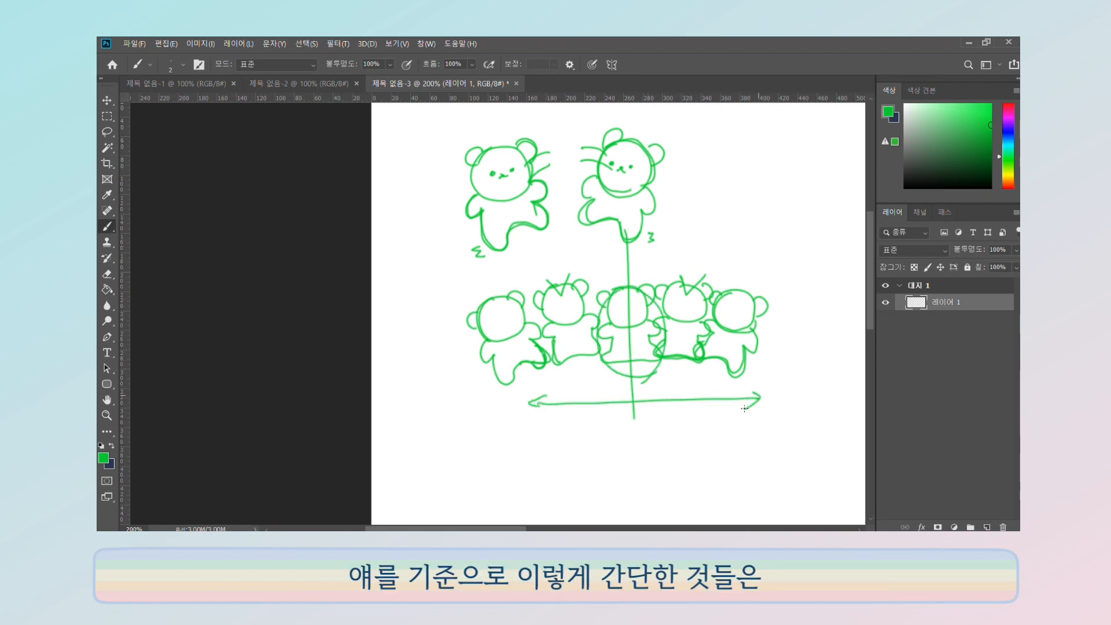
Mark off the three left-hand bears of the lower row with a guide stroke, undoing the first attempt and redrawing it.
{"action": "mouse_move", "coordinate": [471, 398]}
{"action": "left_mouse_down"}
{"action": "mouse_move", "coordinate": [621, 393]}
{"action": "mouse_move", "coordinate": [625, 255]}
{"action": "left_mouse_up"}
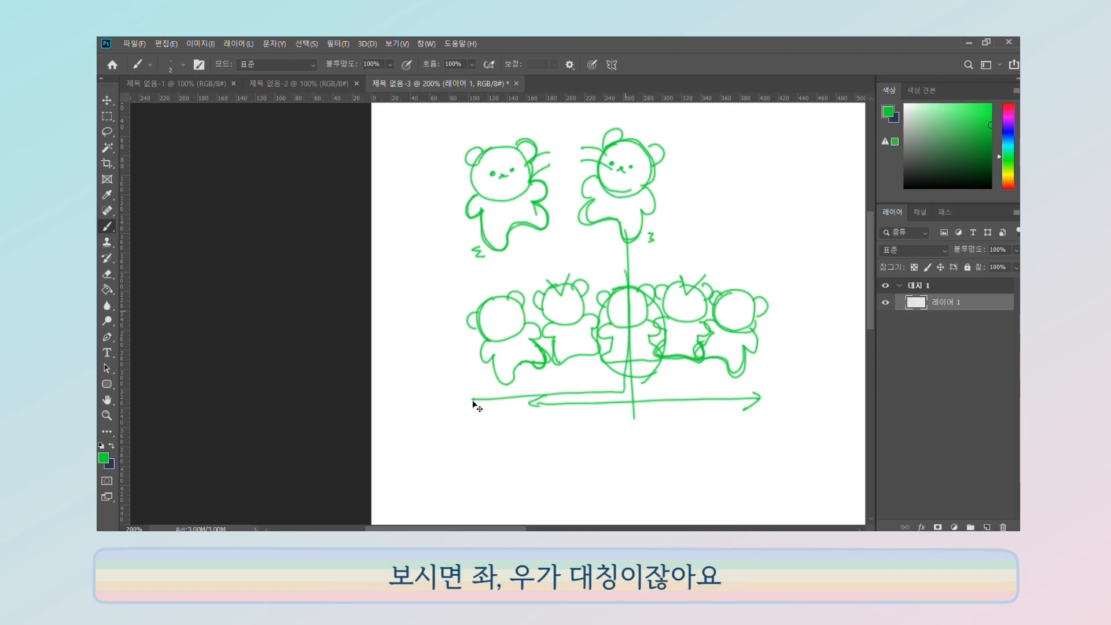
{"action": "key", "text": "ctrl+z"}
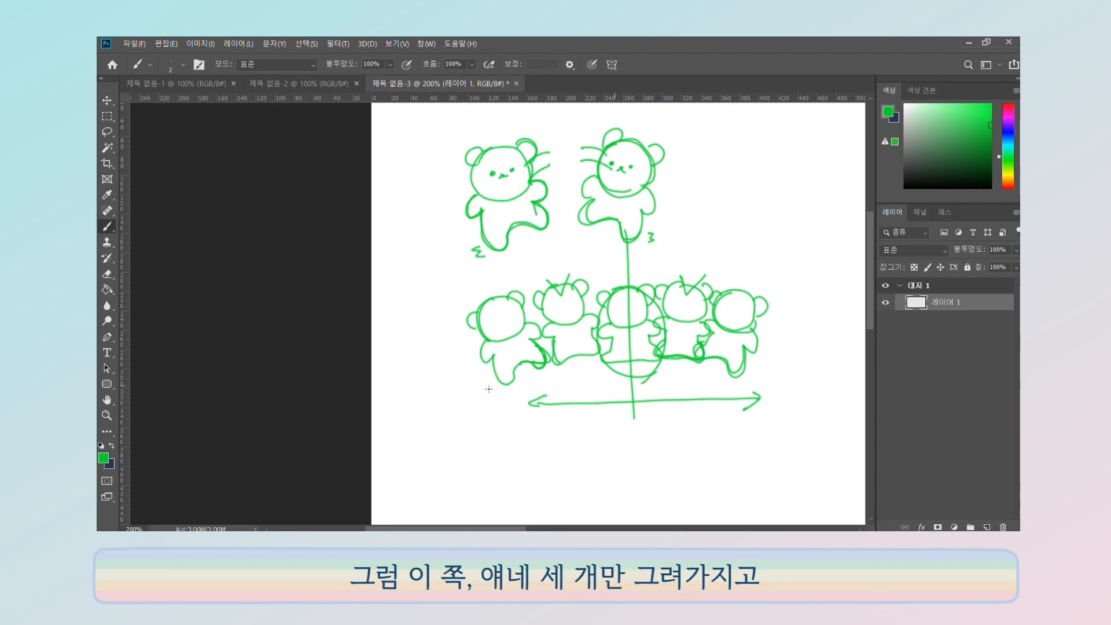
{"action": "mouse_move", "coordinate": [473, 401]}
{"action": "left_mouse_down"}
{"action": "mouse_move", "coordinate": [646, 388]}
{"action": "mouse_move", "coordinate": [664, 336]}
{"action": "mouse_move", "coordinate": [641, 279]}
{"action": "mouse_move", "coordinate": [580, 258]}
{"action": "mouse_move", "coordinate": [473, 285]}
{"action": "mouse_move", "coordinate": [439, 362]}
{"action": "mouse_move", "coordinate": [491, 406]}
{"action": "left_mouse_up"}
{"action": "mouse_move", "coordinate": [605, 257]}
{"action": "left_mouse_down"}
{"action": "mouse_move", "coordinate": [639, 241]}
{"action": "mouse_move", "coordinate": [679, 244]}
{"action": "left_mouse_up"}
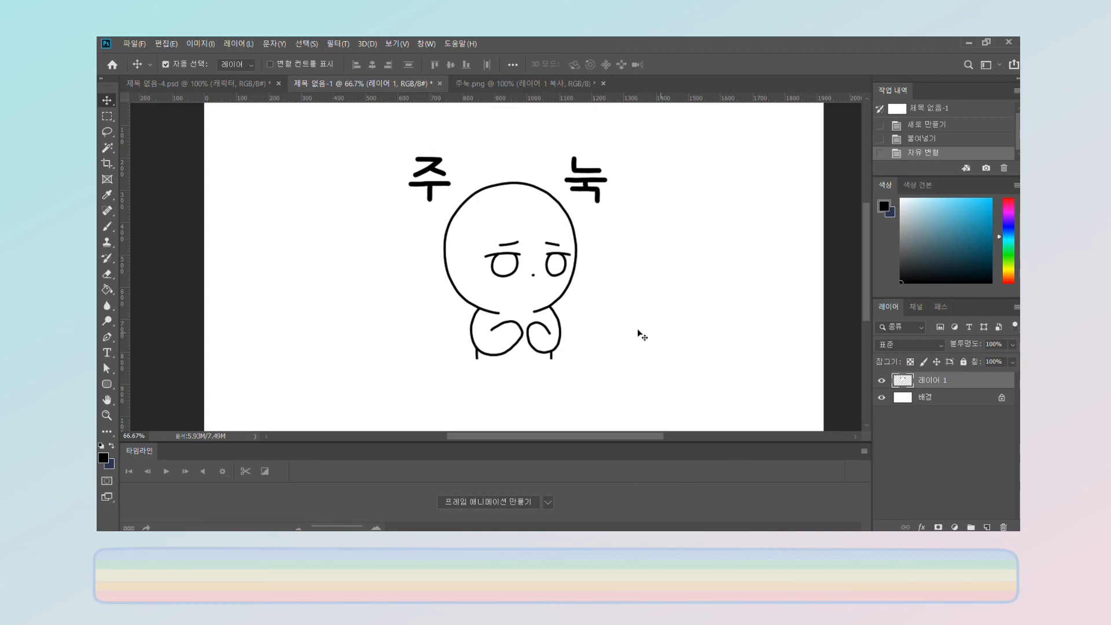
Lower the character drawing layer's opacity to 17% and switch to the Pen tool with a 5-pixel black stroke and no fill.
{"action": "left_click_drag", "start_coordinate": [1015, 349], "coordinate": [837, 384]}
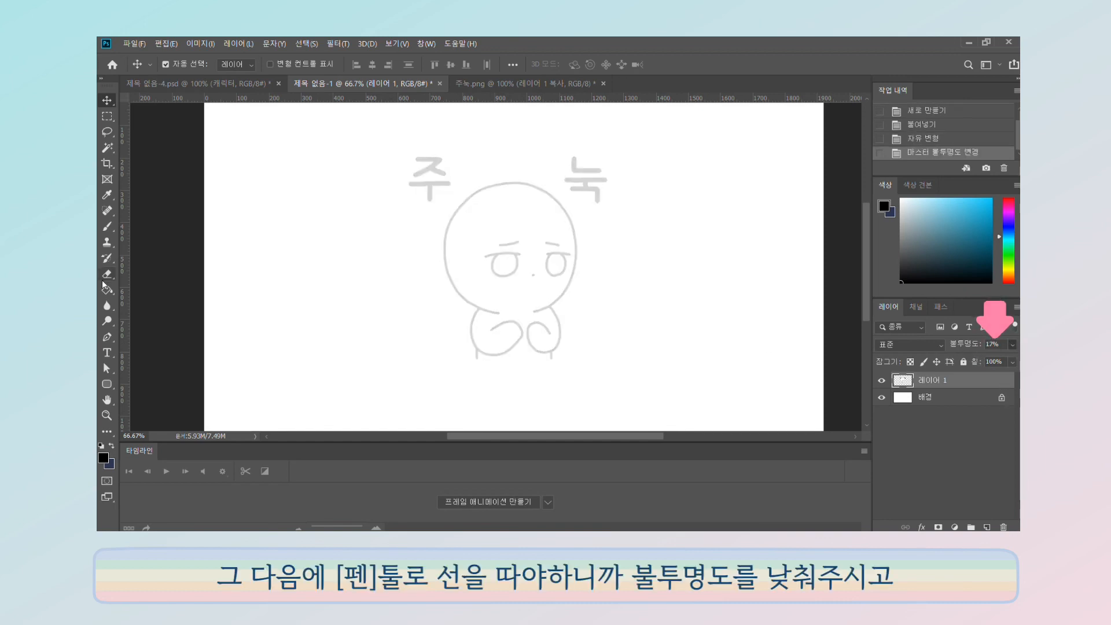
{"action": "left_click", "coordinate": [107, 336]}
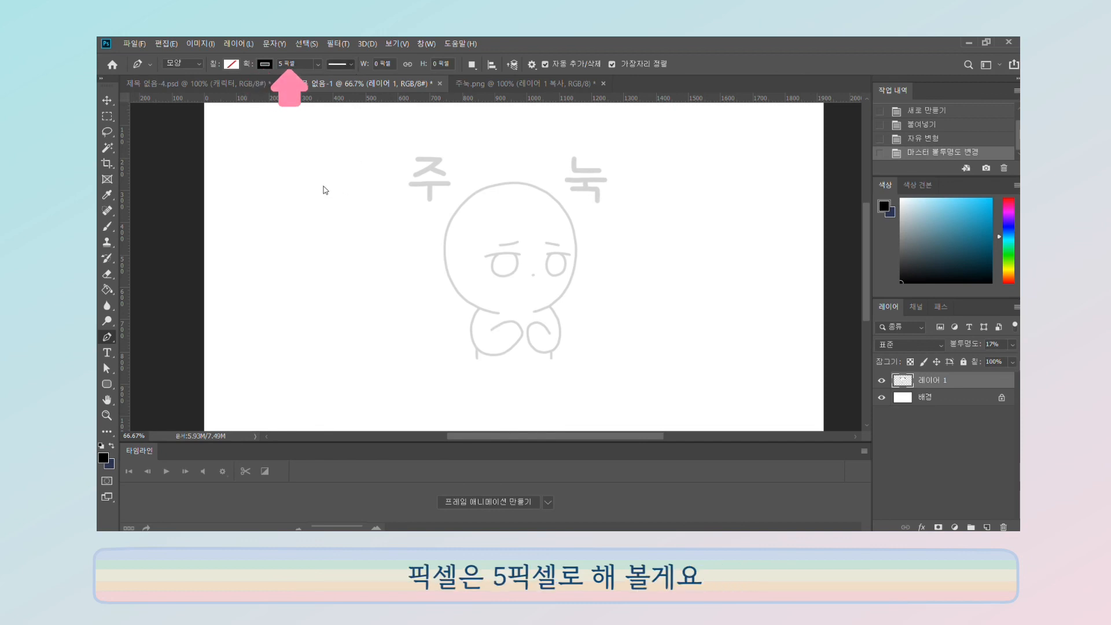
{"action": "left_click", "coordinate": [380, 271]}
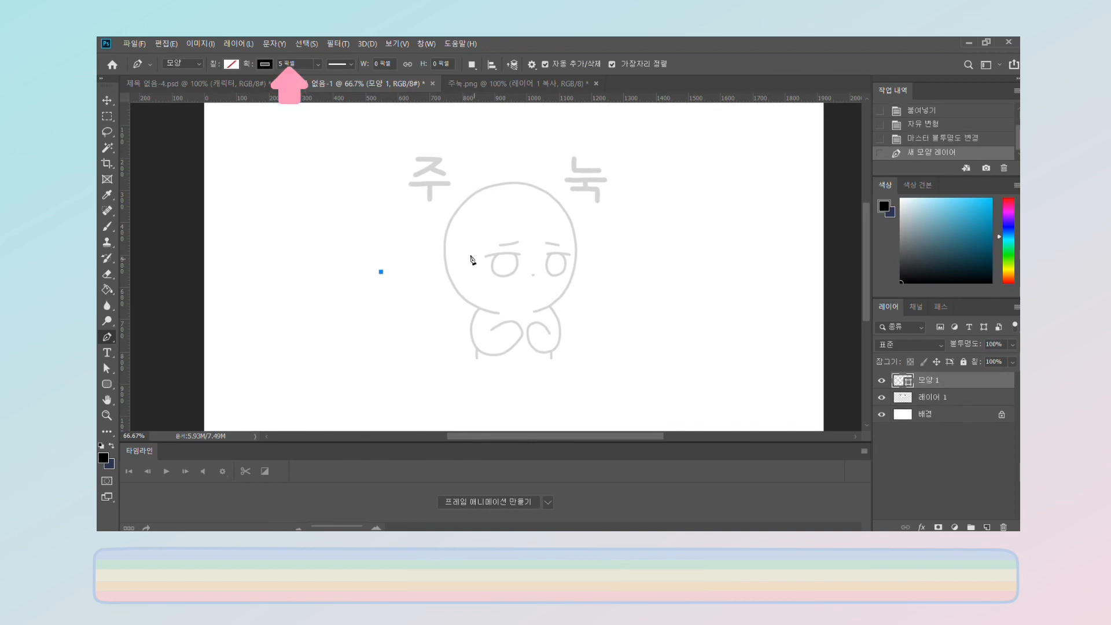
{"action": "key", "text": "ctrl+z"}
Start a pen path at the left end of the chin and trace the head's lower-left curve up to its left side.
{"action": "scroll", "coordinate": [520, 322], "scroll_direction": "up", "scroll_amount": 2}
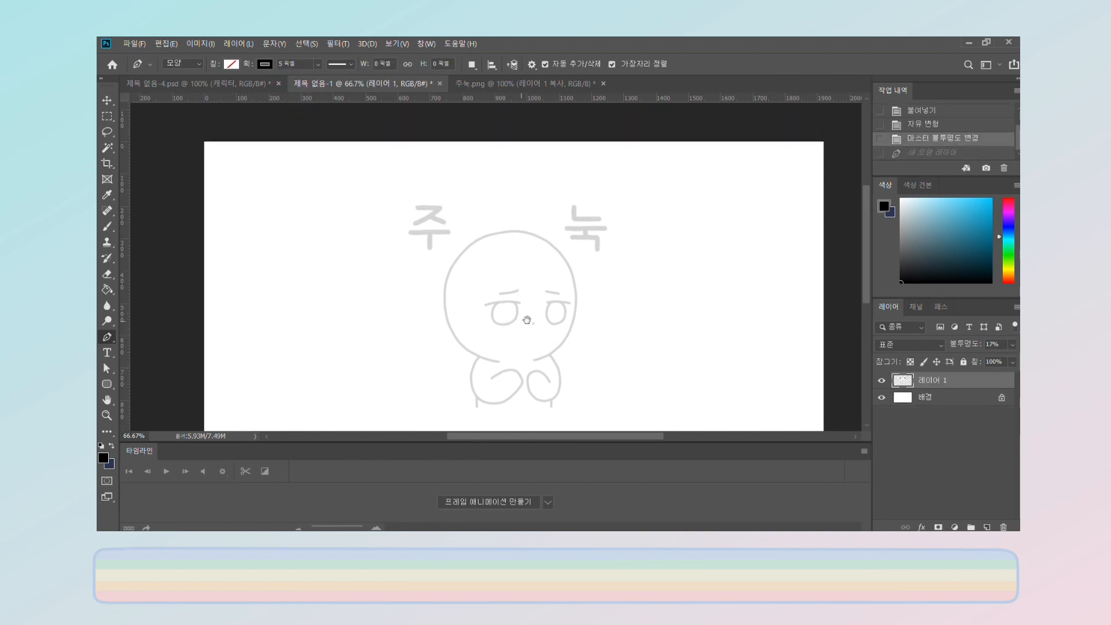
{"action": "key", "text": "ctrl+plus"}
{"action": "left_click_drag", "start_coordinate": [559, 336], "coordinate": [539, 268]}
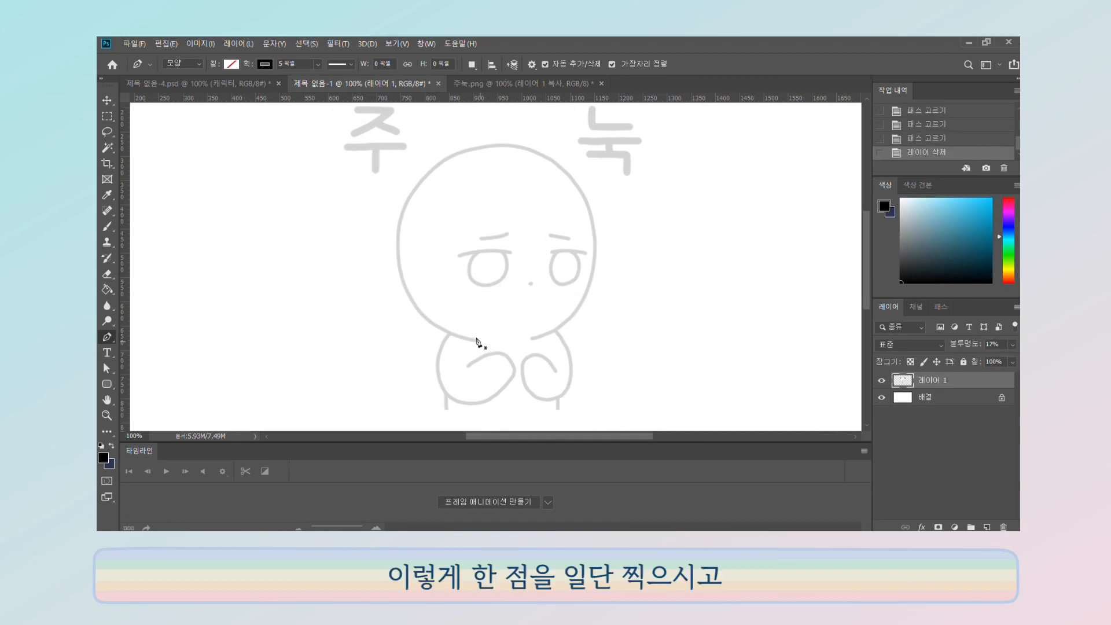
{"action": "left_click", "coordinate": [479, 340]}
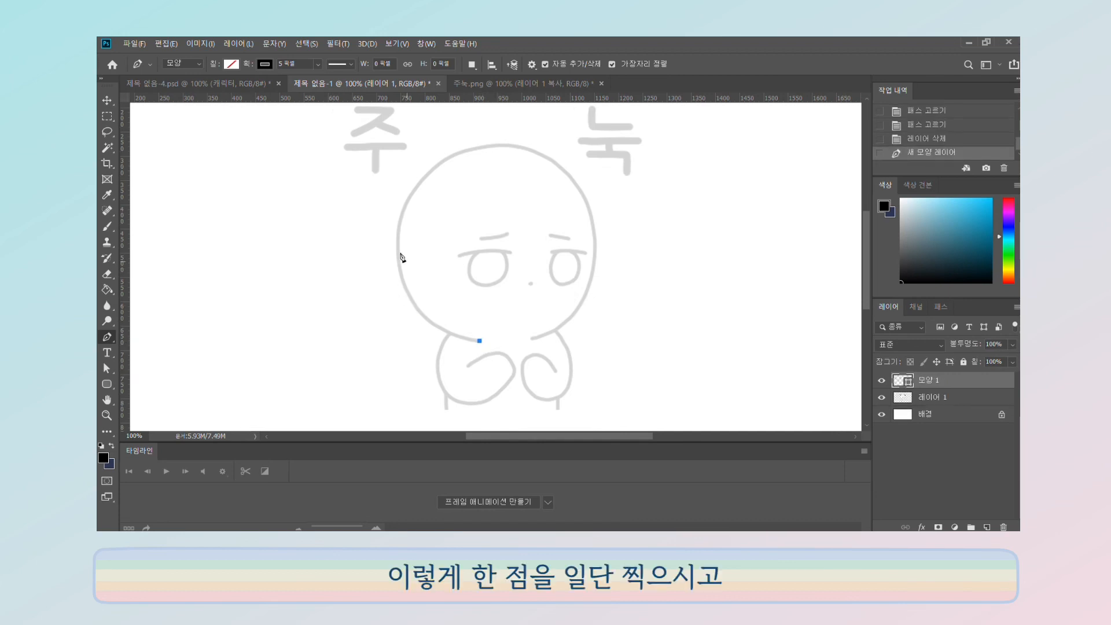
{"action": "left_click_drag", "start_coordinate": [397, 246], "coordinate": [403, 159]}
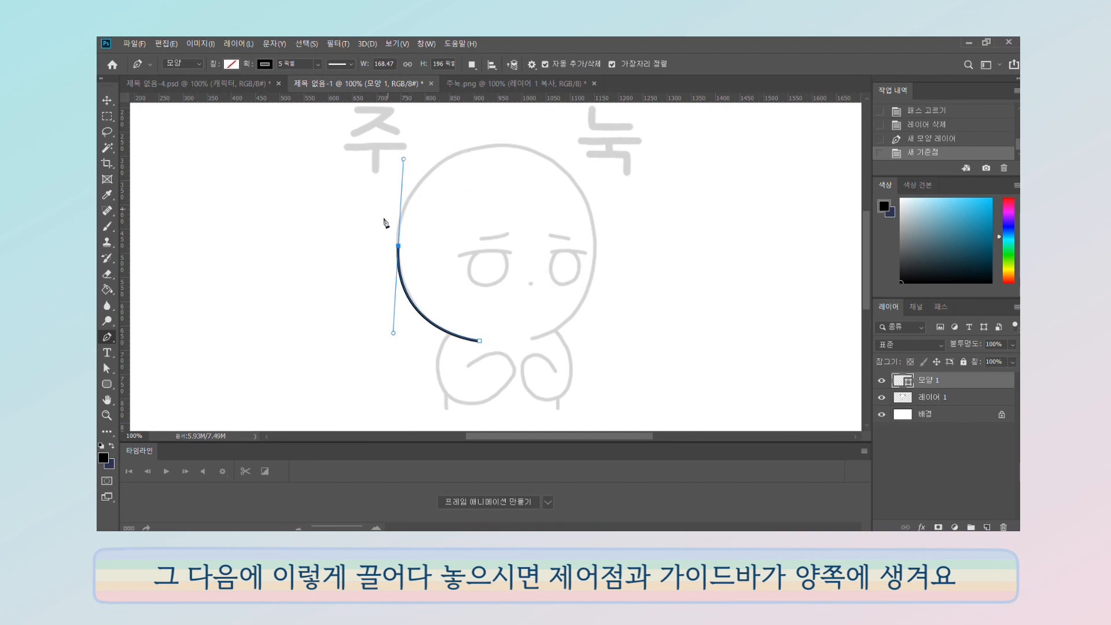
Undo the first curve to the top of the head, remove the left anchor's outgoing handle, and redraw that curve along the sketch.
{"action": "left_click_drag", "start_coordinate": [496, 146], "coordinate": [542, 146]}
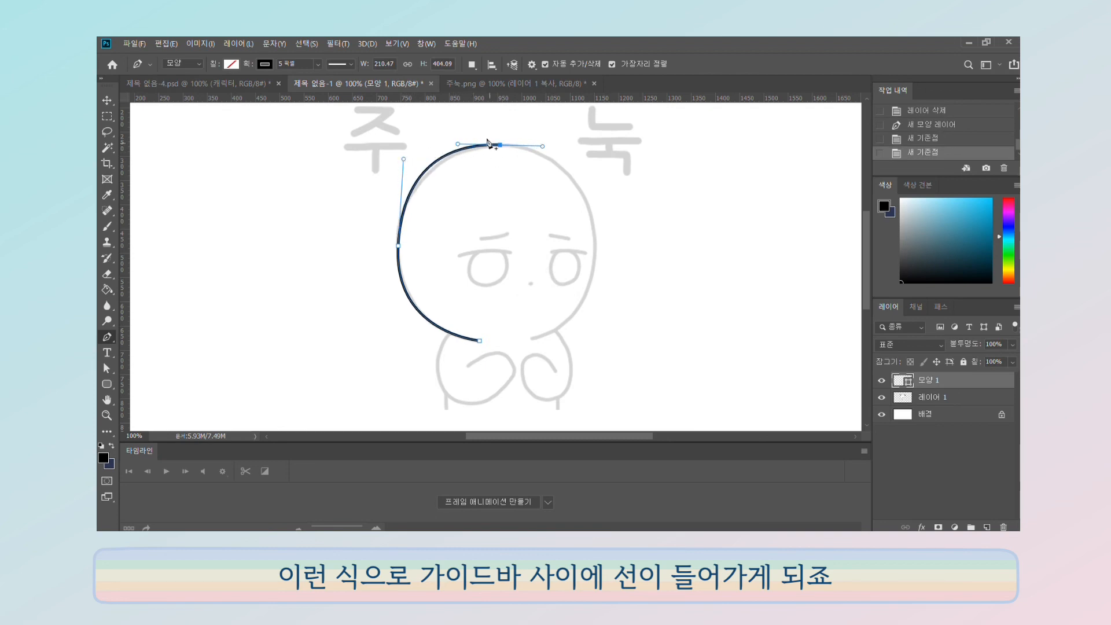
{"action": "key", "text": "ctrl+z"}
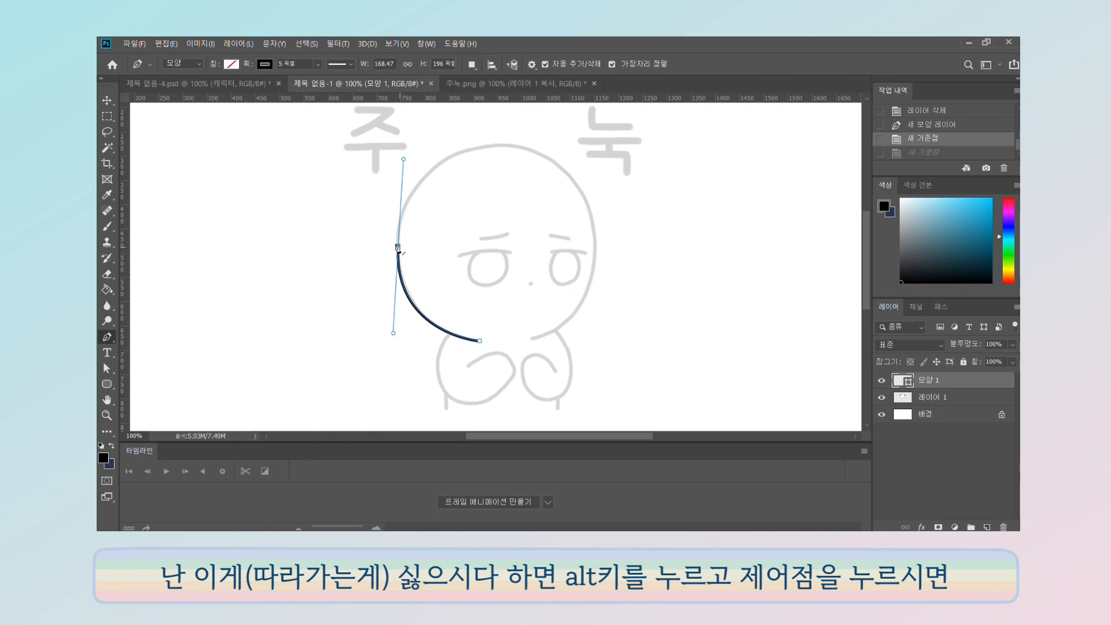
{"action": "left_click", "coordinate": [397, 248], "text": "alt"}
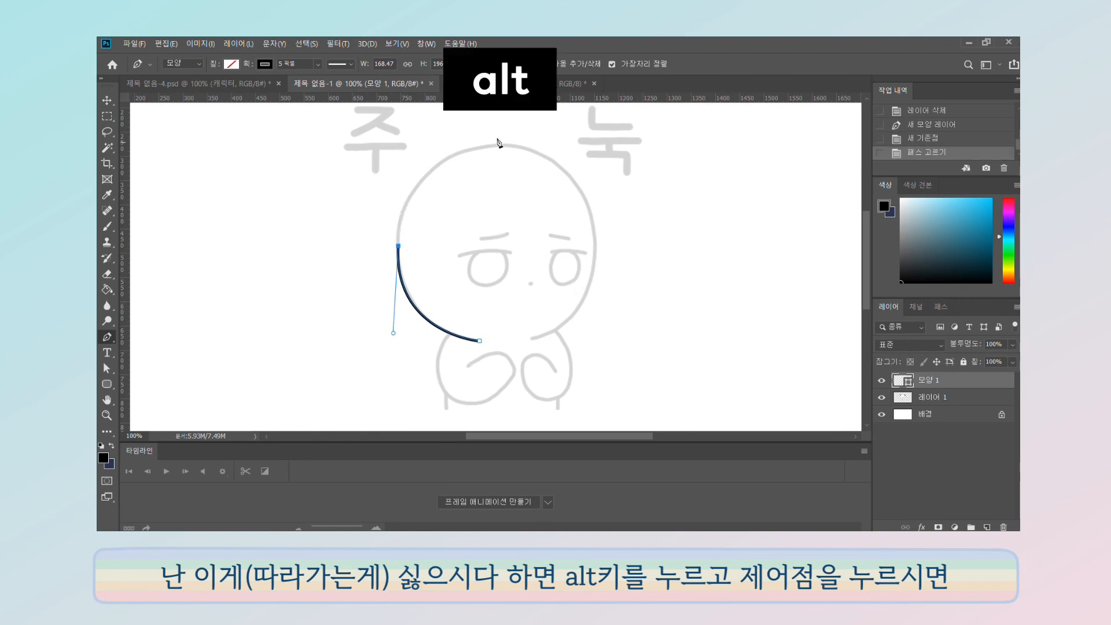
{"action": "left_click_drag", "start_coordinate": [504, 146], "coordinate": [614, 149]}
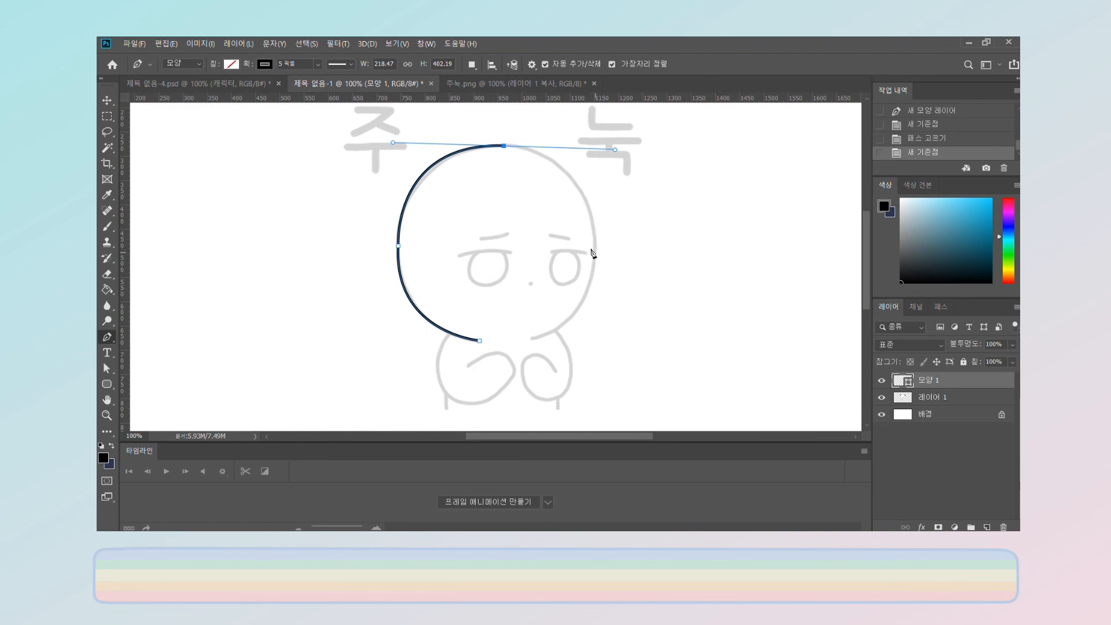
Remove the top anchor's outgoing handle, trace the curve to the head's right side, and nudge the new anchor slightly outward.
{"action": "left_click_drag", "start_coordinate": [594, 254], "coordinate": [618, 265]}
{"action": "key", "text": "ctrl+z"}
{"action": "key", "text": "ctrl+z"}
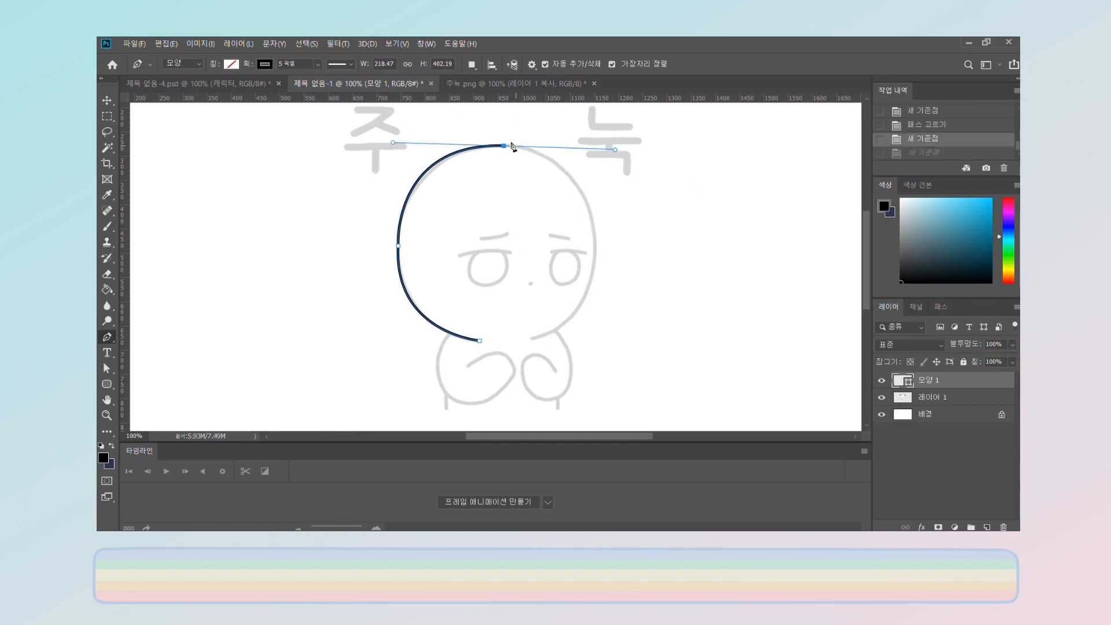
{"action": "left_click", "coordinate": [502, 146], "text": "alt"}
{"action": "left_click_drag", "start_coordinate": [594, 248], "coordinate": [603, 359]}
{"action": "key", "text": "ctrl"}
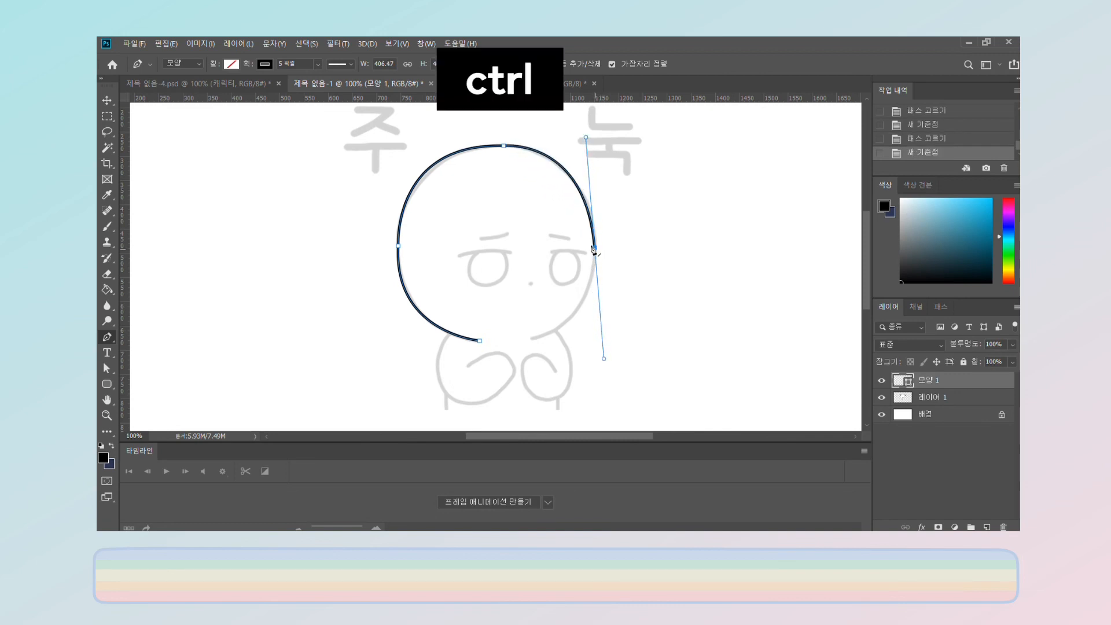
{"action": "left_click_drag", "start_coordinate": [591, 246], "coordinate": [596, 247]}
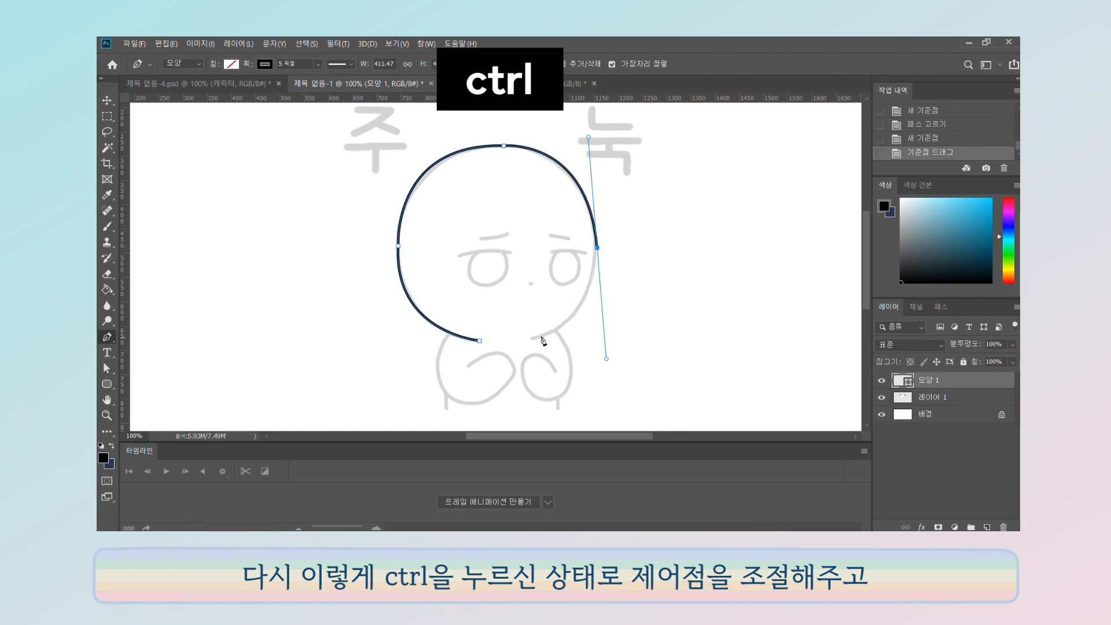
Remove the right anchor's outgoing handle, trace the lower-right curve to the right end of the chin, and finish the open head path.
{"action": "left_click", "coordinate": [530, 339]}
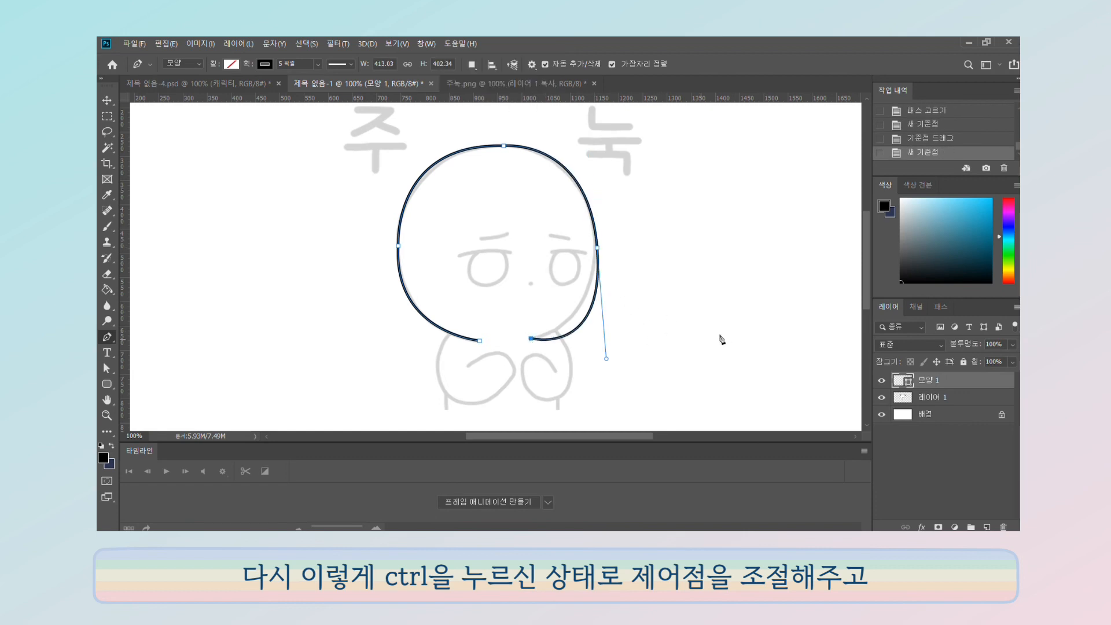
{"action": "key", "text": "alt"}
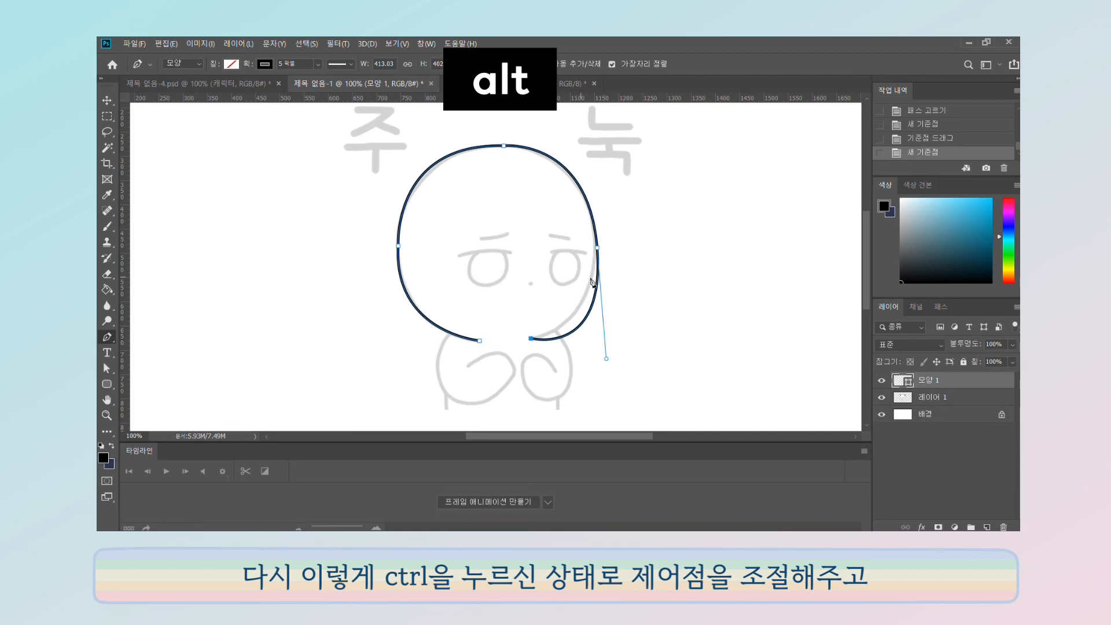
{"action": "key", "text": "ctrl+z"}
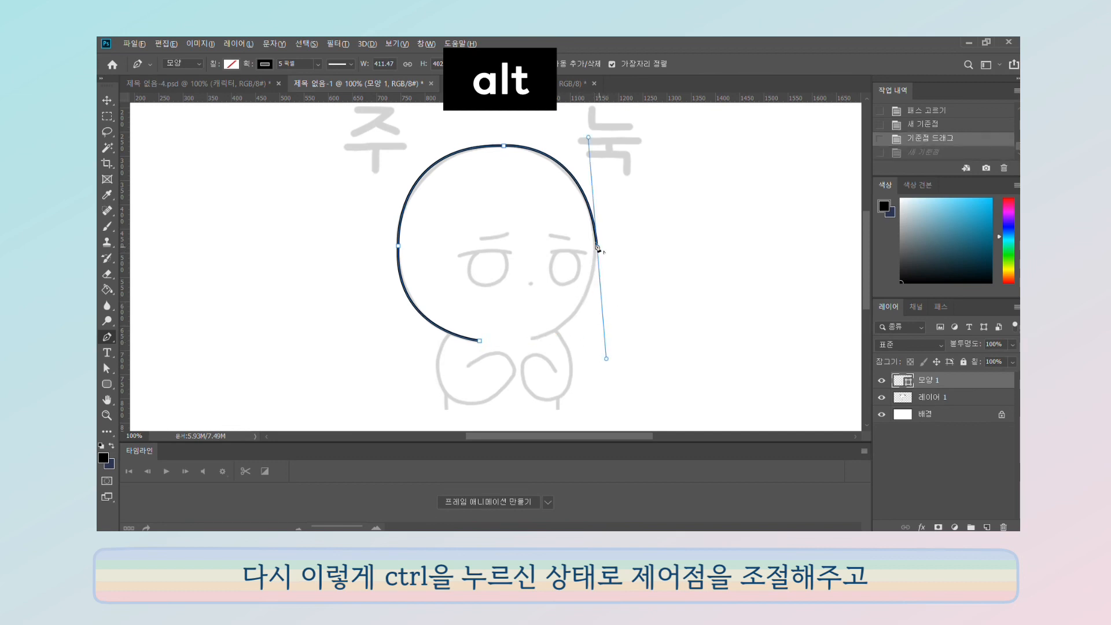
{"action": "left_click", "coordinate": [597, 248], "text": "alt"}
{"action": "left_click_drag", "start_coordinate": [530, 339], "coordinate": [469, 339]}
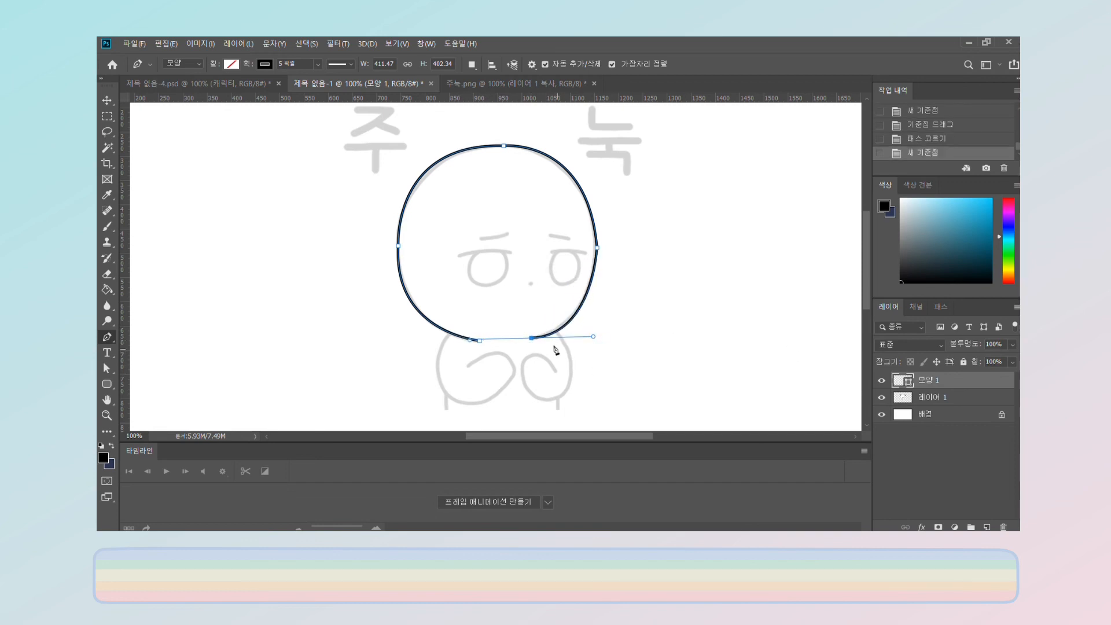
{"action": "key", "text": "Return"}
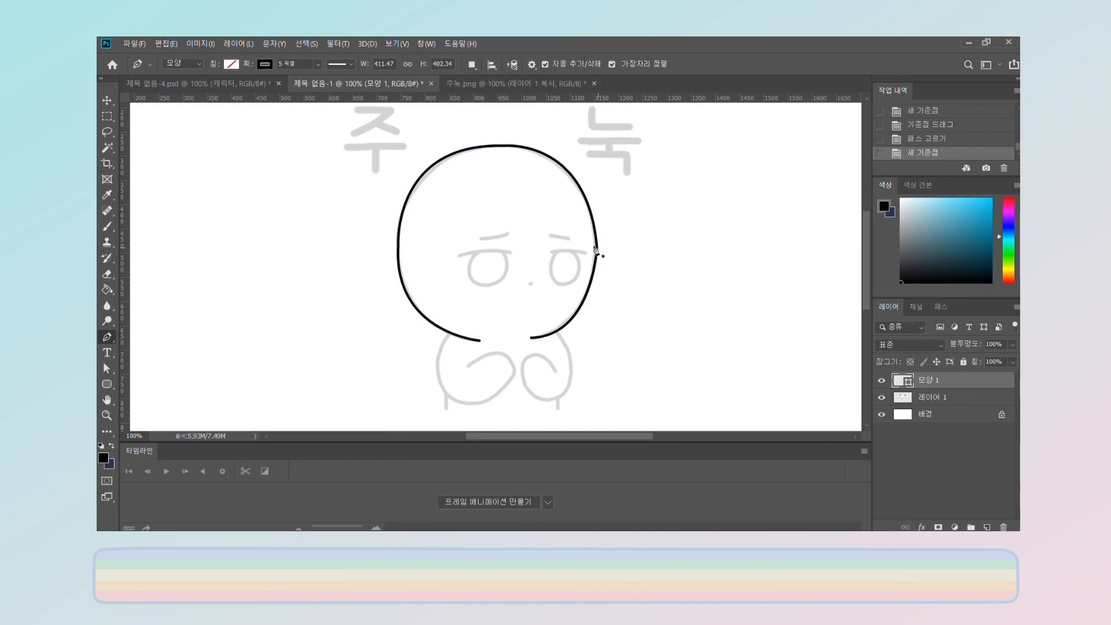
Reselect the head path and adjust the handles at the right chin end and right side to refine the curves.
{"action": "scroll", "coordinate": [595, 254], "scroll_direction": "up", "scroll_amount": 2}
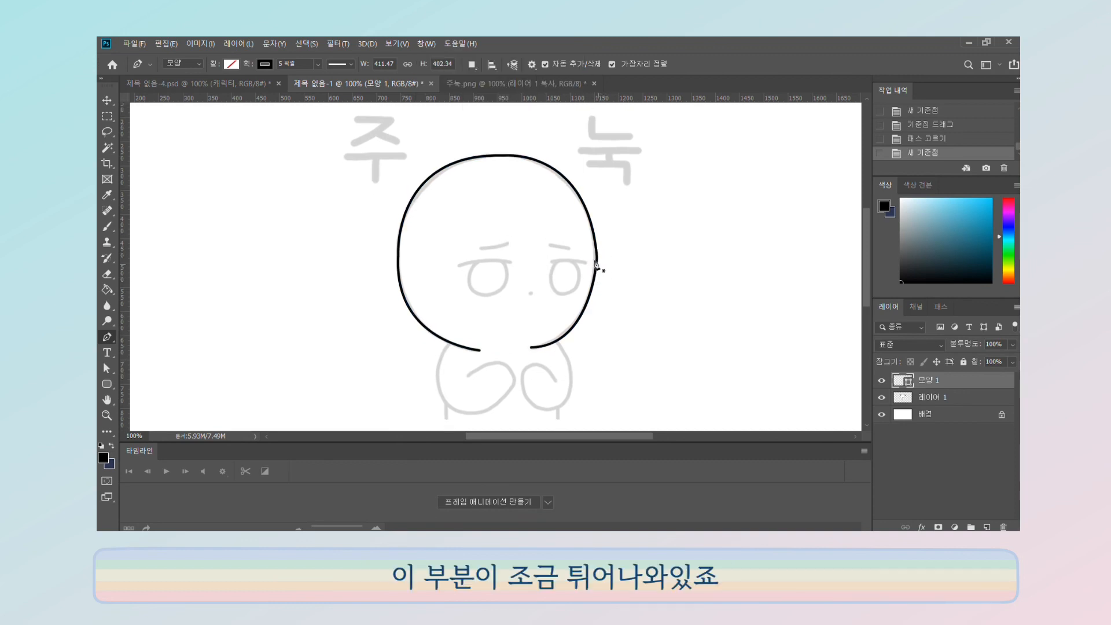
{"action": "key", "text": "ctrl"}
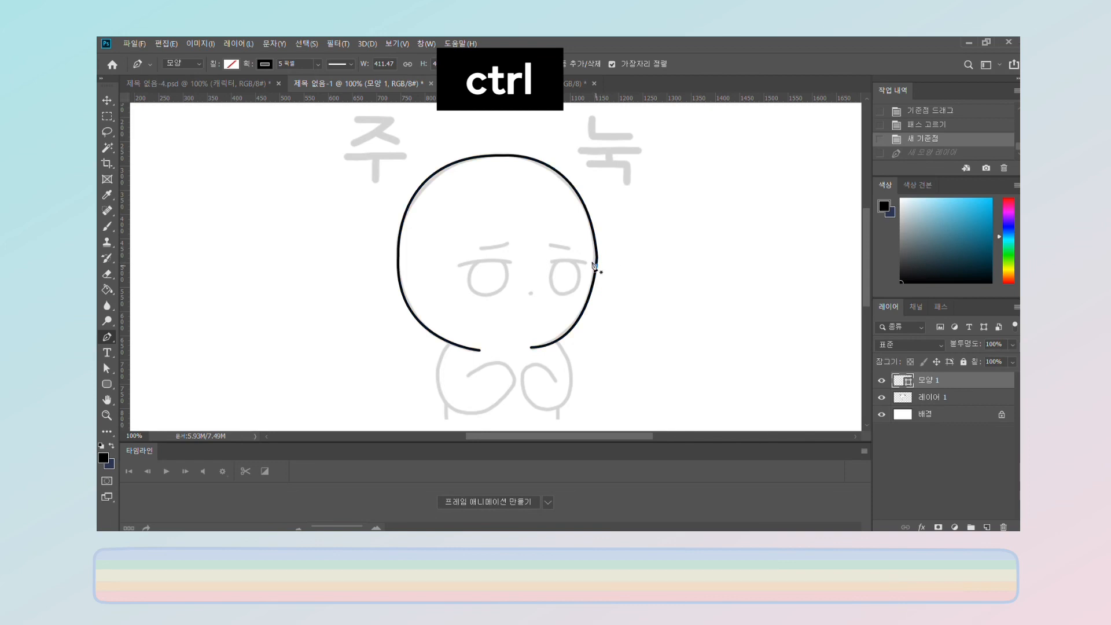
{"action": "left_click", "coordinate": [593, 269], "text": "ctrl"}
{"action": "left_click", "coordinate": [531, 347], "text": "ctrl"}
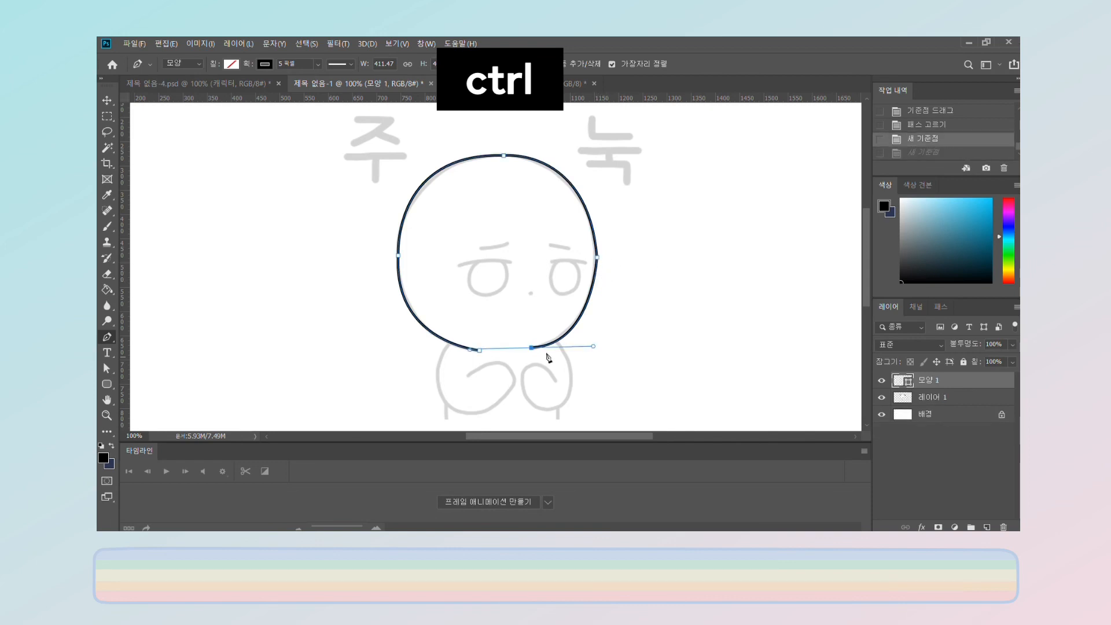
{"action": "left_click_drag", "start_coordinate": [590, 345], "coordinate": [597, 345]}
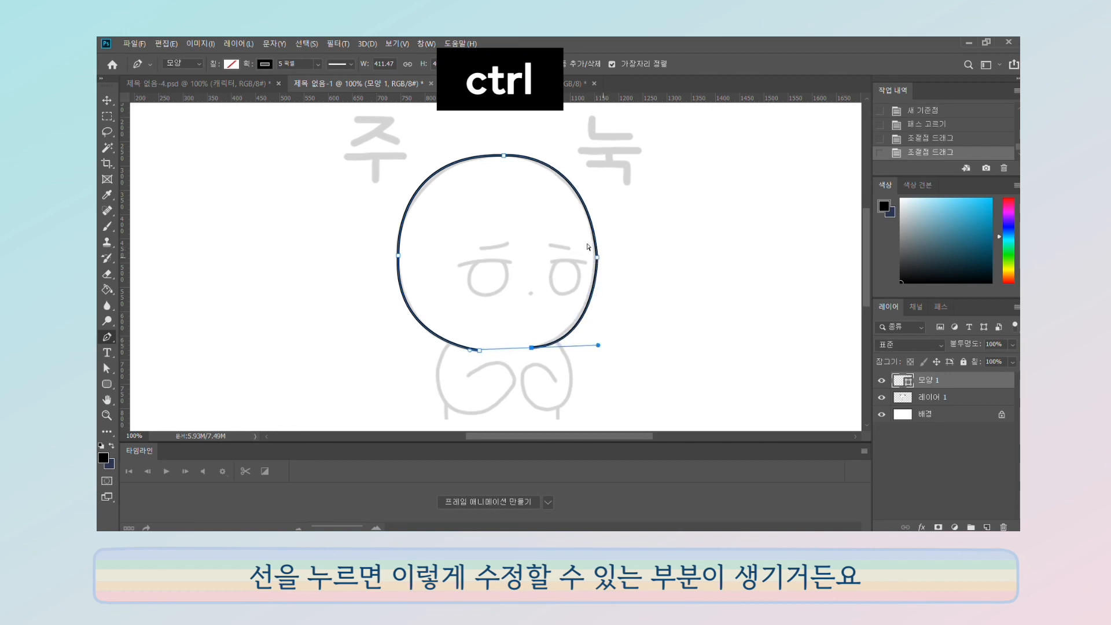
{"action": "left_click", "coordinate": [597, 258], "text": "ctrl"}
{"action": "left_click", "coordinate": [596, 256], "text": "ctrl"}
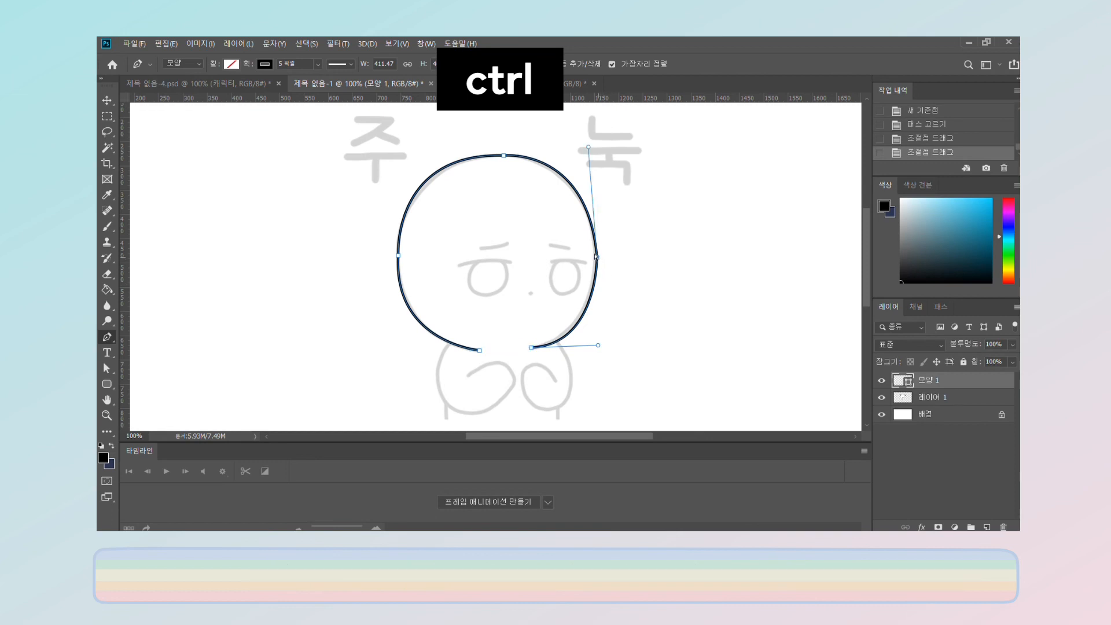
{"action": "left_click_drag", "start_coordinate": [586, 146], "coordinate": [600, 157]}
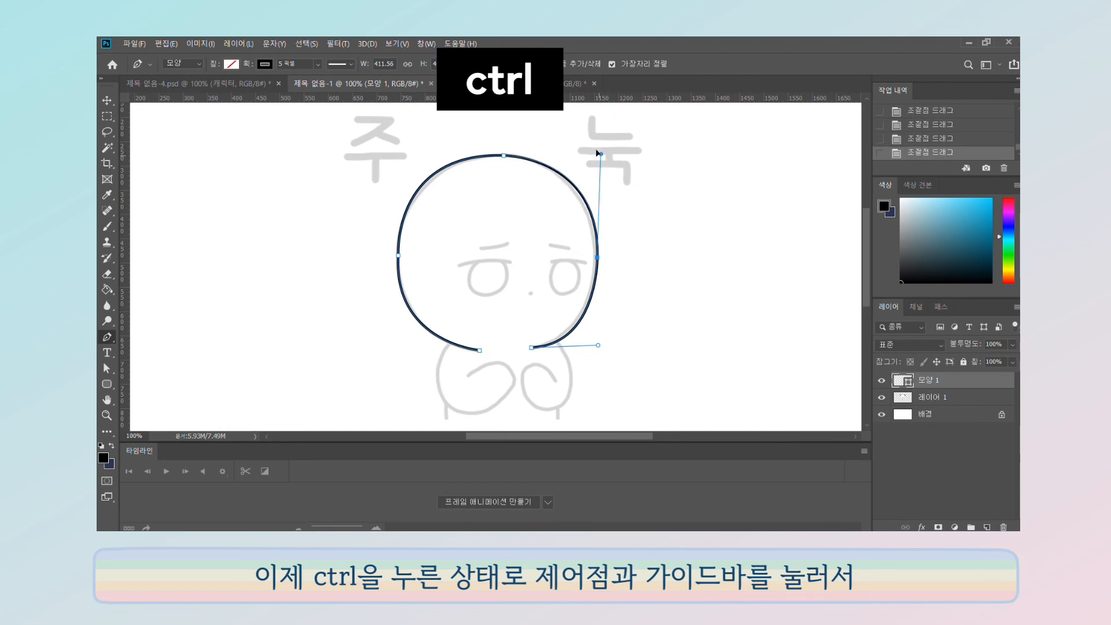
Adjust the handle shaping the head's upper-left curve, move the right chin anchor slightly down, and finish editing the head path.
{"action": "left_click", "coordinate": [415, 185], "text": "ctrl"}
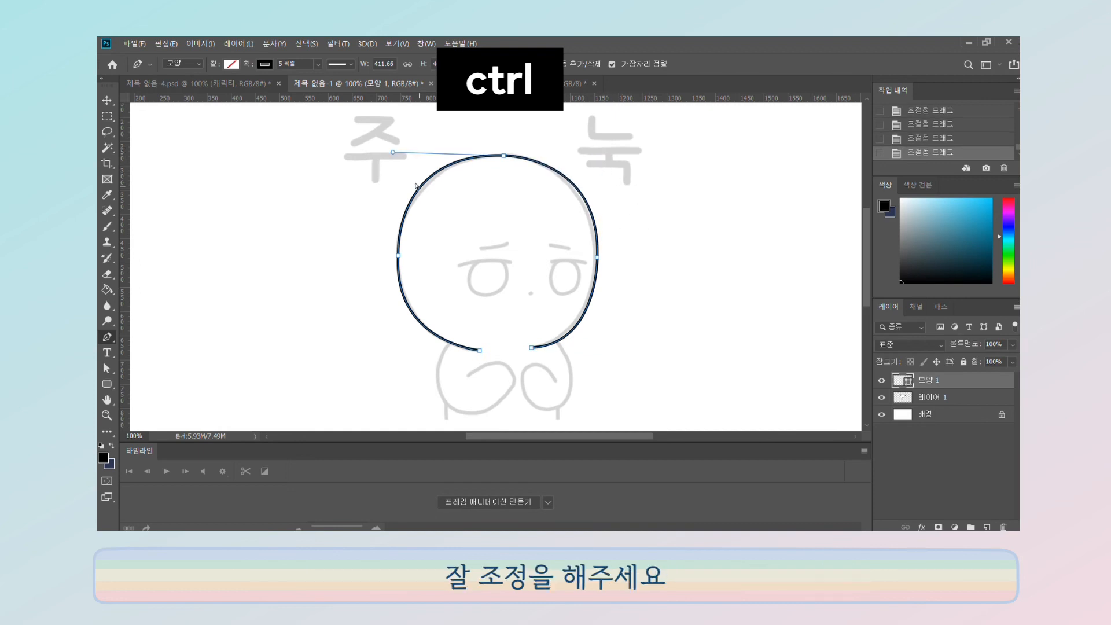
{"action": "left_click_drag", "start_coordinate": [391, 152], "coordinate": [395, 156]}
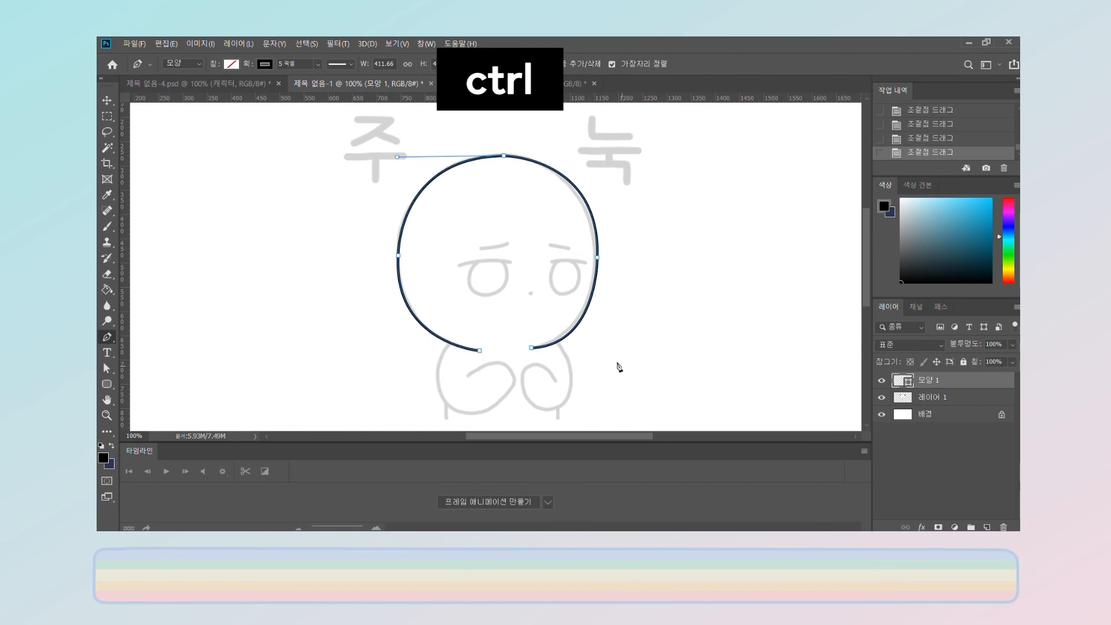
{"action": "left_click_drag", "start_coordinate": [528, 348], "coordinate": [532, 351]}
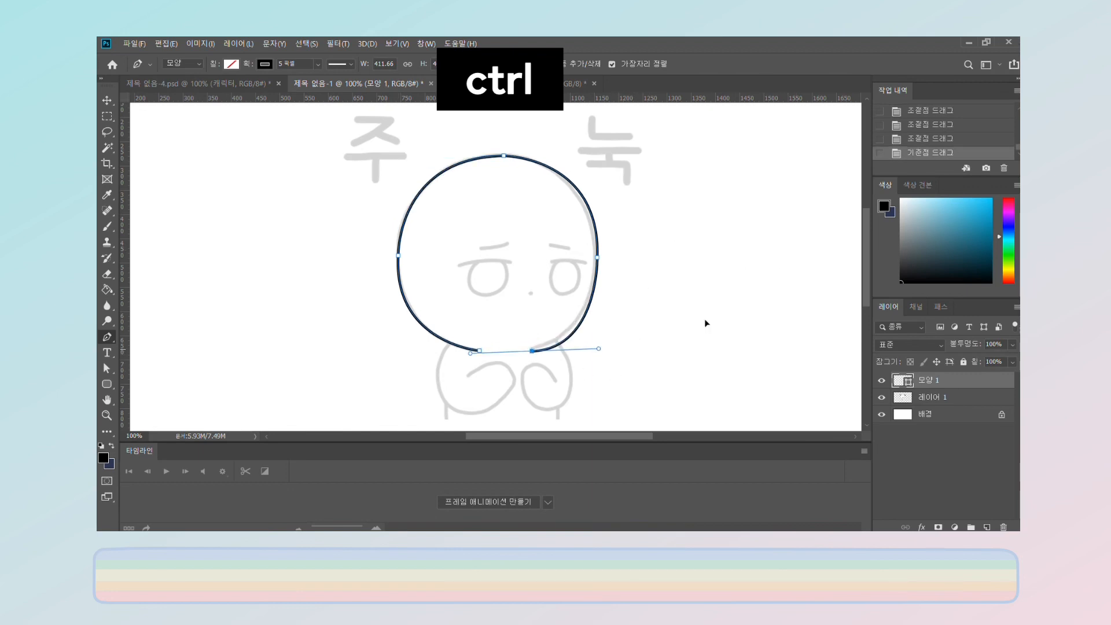
{"action": "key", "text": "Escape"}
Trace the left eye's upper lid line and the rounded eye outline below it as separate pen paths.
{"action": "left_click", "coordinate": [457, 265]}
{"action": "left_click_drag", "start_coordinate": [511, 262], "coordinate": [527, 265]}
{"action": "key", "text": "Escape"}
{"action": "left_click", "coordinate": [478, 262]}
{"action": "left_click_drag", "start_coordinate": [483, 295], "coordinate": [510, 299]}
{"action": "left_click_drag", "start_coordinate": [504, 261], "coordinate": [496, 256]}
{"action": "key", "text": "Escape"}
Trace the right eye's upper lid line and rounded outline with the Pen tool.
{"action": "left_click", "coordinate": [550, 261]}
{"action": "key", "text": "Escape"}
{"action": "mouse_move", "coordinate": [585, 263]}
{"action": "left_mouse_down"}
{"action": "mouse_move", "coordinate": [596, 266]}
{"action": "mouse_move", "coordinate": [588, 298]}
{"action": "mouse_move", "coordinate": [567, 259]}
{"action": "mouse_move", "coordinate": [516, 239]}
{"action": "mouse_move", "coordinate": [578, 249]}
{"action": "left_mouse_up"}
{"action": "left_click", "coordinate": [557, 261]}
{"action": "key", "text": "Escape"}
Trace both eyebrows and the small nose mark between the eyes as separate pen paths.
{"action": "left_click", "coordinate": [480, 248]}
{"action": "left_click", "coordinate": [549, 244]}
{"action": "key", "text": "ctrl+z"}
{"action": "key", "text": "Escape"}
{"action": "left_click", "coordinate": [549, 244]}
{"action": "left_click", "coordinate": [529, 293]}
{"action": "left_click", "coordinate": [534, 292]}
{"action": "key", "text": "Escape"}
Trace the left arm with the Pen tool, from the shoulder around the bottom of the arm to the curled hand.
{"action": "left_click", "coordinate": [449, 344]}
{"action": "mouse_move", "coordinate": [483, 409]}
{"action": "left_mouse_down"}
{"action": "mouse_move", "coordinate": [543, 395]}
{"action": "mouse_move", "coordinate": [526, 396]}
{"action": "mouse_move", "coordinate": [511, 346]}
{"action": "left_mouse_up"}
{"action": "key", "text": "ctrl+z"}
{"action": "left_click", "coordinate": [483, 410], "text": "alt"}
{"action": "left_click", "coordinate": [466, 376]}
{"action": "key", "text": "Escape"}
Trace the right arm's curled outline and the short vertical body line beneath the left arm.
{"action": "left_click", "coordinate": [559, 344]}
{"action": "left_click_drag", "start_coordinate": [565, 401], "coordinate": [544, 421]}
{"action": "left_click_drag", "start_coordinate": [521, 378], "coordinate": [523, 354]}
{"action": "key", "text": "ctrl+z"}
{"action": "left_click", "coordinate": [444, 406]}
{"action": "left_click", "coordinate": [445, 420]}
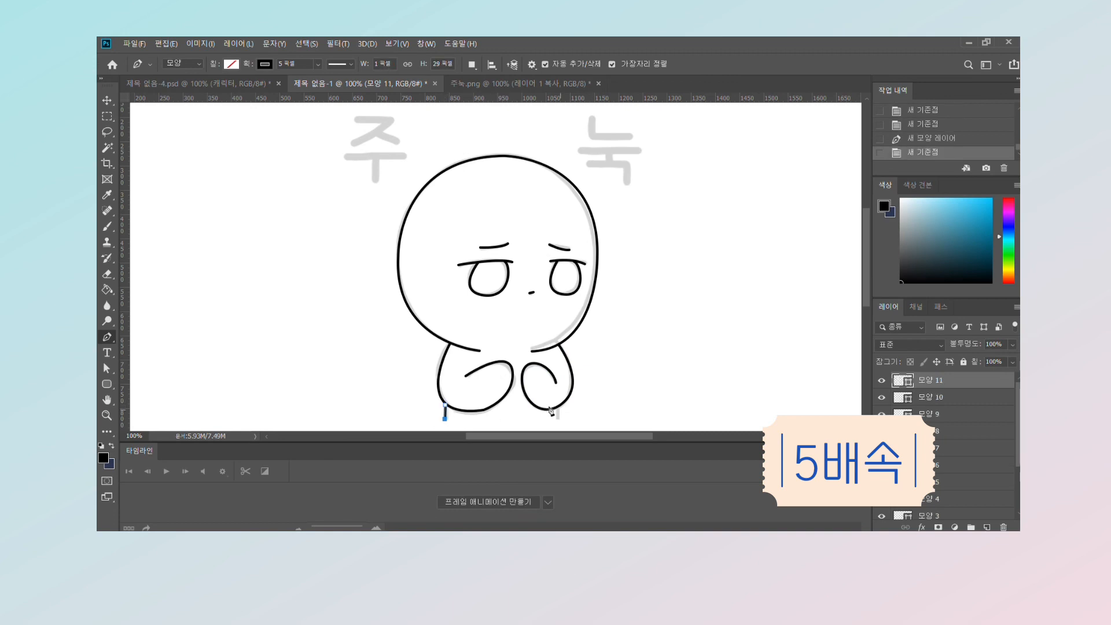
Trace the short vertical body line beneath the right arm with the Pen tool.
{"action": "left_click", "coordinate": [557, 407]}
{"action": "left_click", "coordinate": [559, 419]}
{"action": "scroll", "coordinate": [578, 347], "scroll_direction": "down", "scroll_amount": 1}
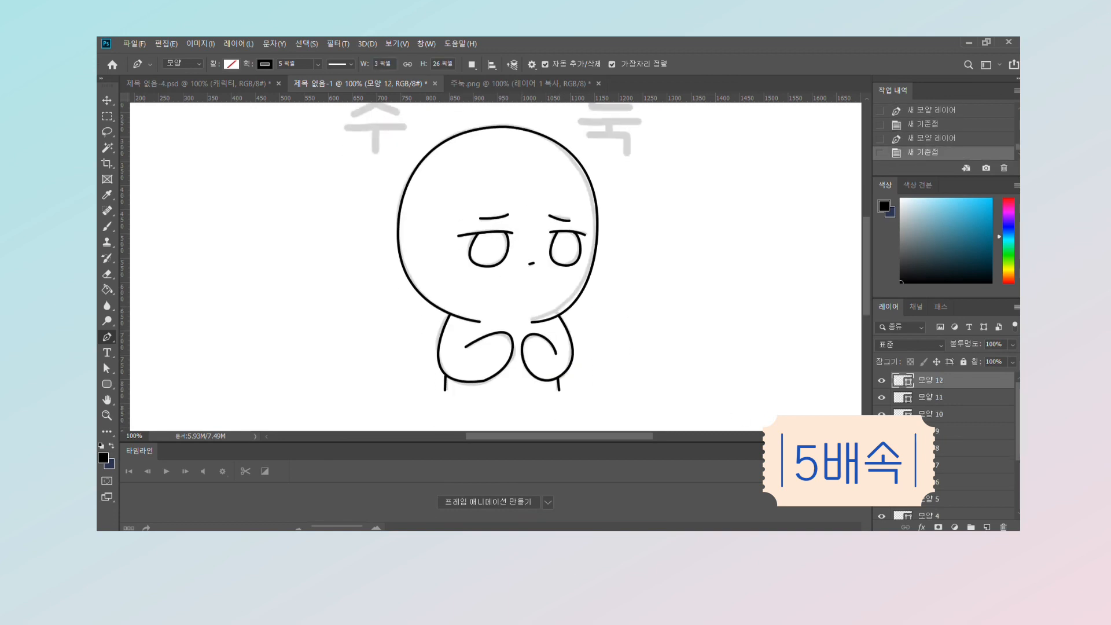
{"action": "scroll", "coordinate": [929, 440], "scroll_direction": "down", "scroll_amount": 3}
{"action": "left_click", "coordinate": [881, 493]}
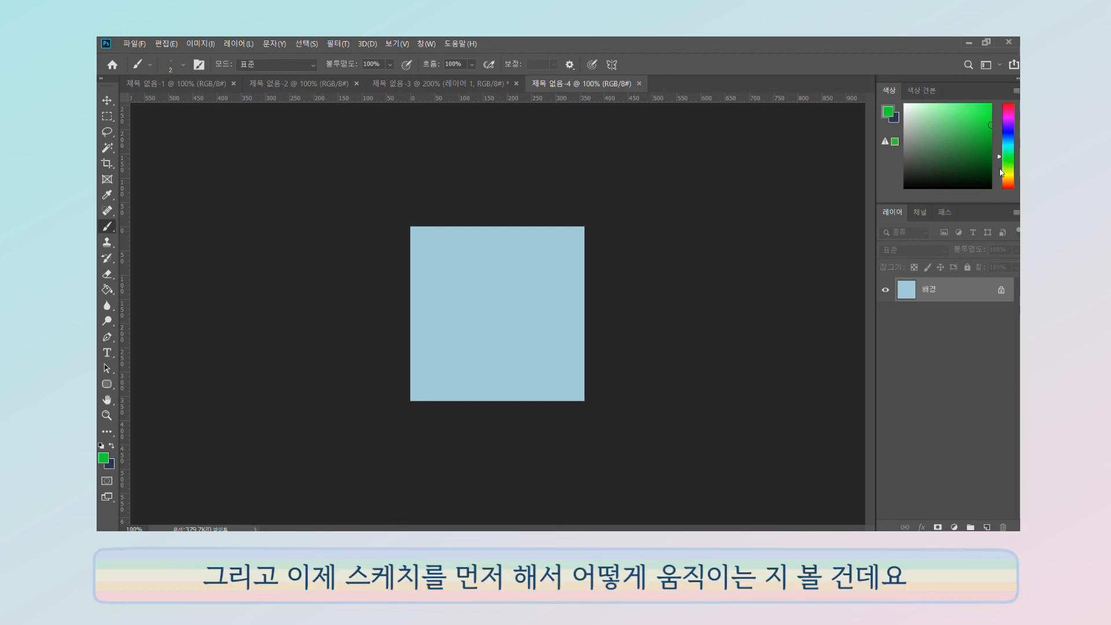
Change the foreground colour to pale yellow and add a new layer above the blue background.
{"action": "left_click_drag", "start_coordinate": [1003, 166], "coordinate": [1003, 177]}
{"action": "left_click", "coordinate": [935, 104]}
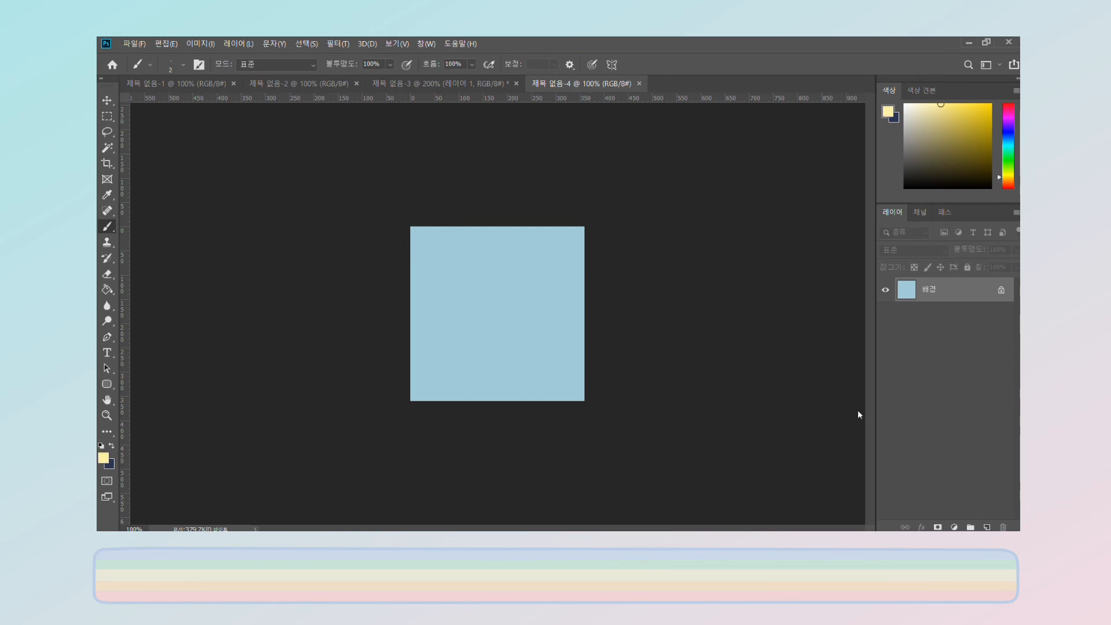
{"action": "left_click", "coordinate": [987, 527]}
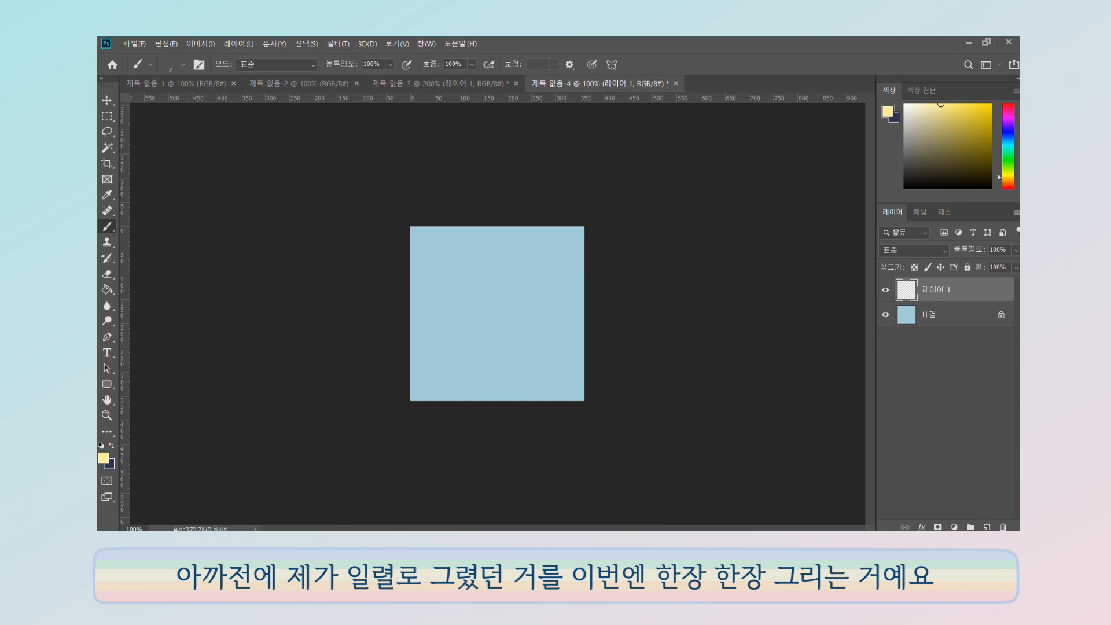
Write a #1 label near the canvas corner and brush a rough one-legged dancing bear leaning left.
{"action": "key", "text": "ctrl+plus"}
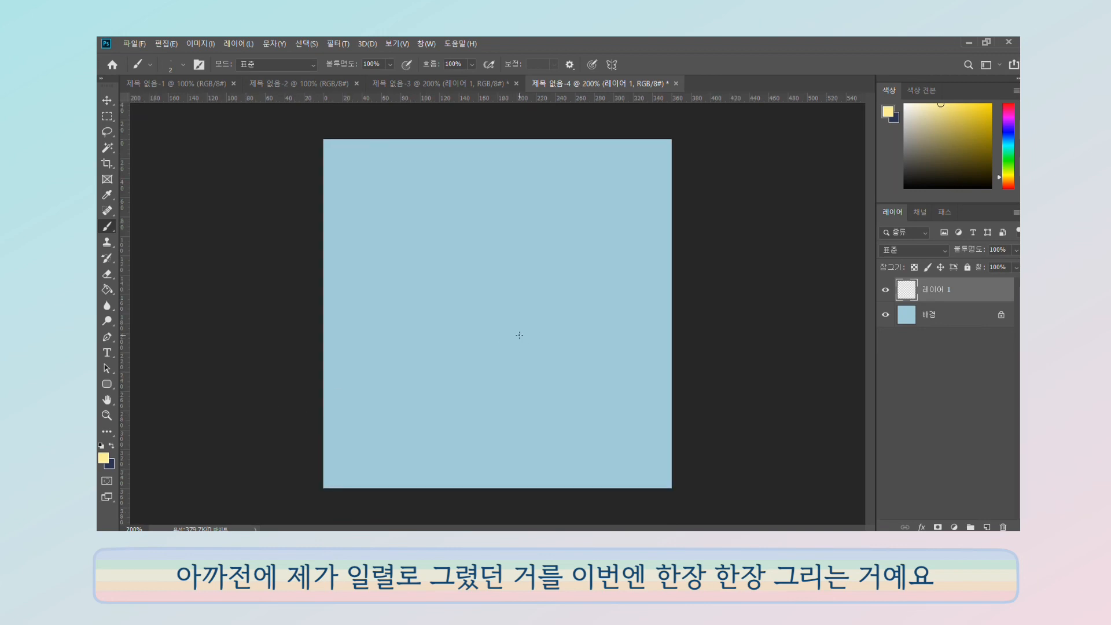
{"action": "left_click_drag", "start_coordinate": [595, 156], "coordinate": [641, 178]}
{"action": "left_click_drag", "start_coordinate": [428, 243], "coordinate": [409, 255]}
{"action": "left_click_drag", "start_coordinate": [524, 269], "coordinate": [560, 268]}
{"action": "mouse_move", "coordinate": [599, 347]}
{"action": "left_mouse_down"}
{"action": "mouse_move", "coordinate": [471, 390]}
{"action": "mouse_move", "coordinate": [505, 416]}
{"action": "left_mouse_up"}
{"action": "left_click_drag", "start_coordinate": [473, 392], "coordinate": [446, 366]}
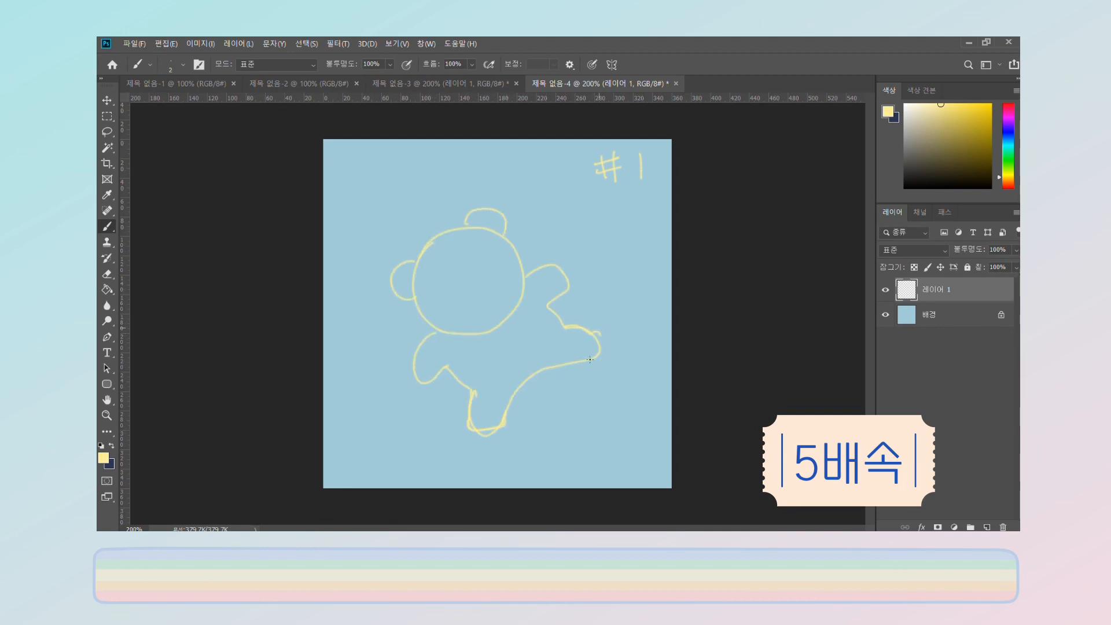
{"action": "left_click_drag", "start_coordinate": [565, 326], "coordinate": [577, 360]}
{"action": "left_click_drag", "start_coordinate": [434, 334], "coordinate": [417, 384]}
{"action": "mouse_move", "coordinate": [524, 281]}
{"action": "left_mouse_down"}
{"action": "mouse_move", "coordinate": [573, 292]}
{"action": "mouse_move", "coordinate": [553, 321]}
{"action": "left_mouse_up"}
{"action": "left_click", "coordinate": [454, 294]}
Enlarge the bear sketch to about 114% width and 119% height, shift it left, and rewrite the #1 label.
{"action": "key", "text": "ctrl+t"}
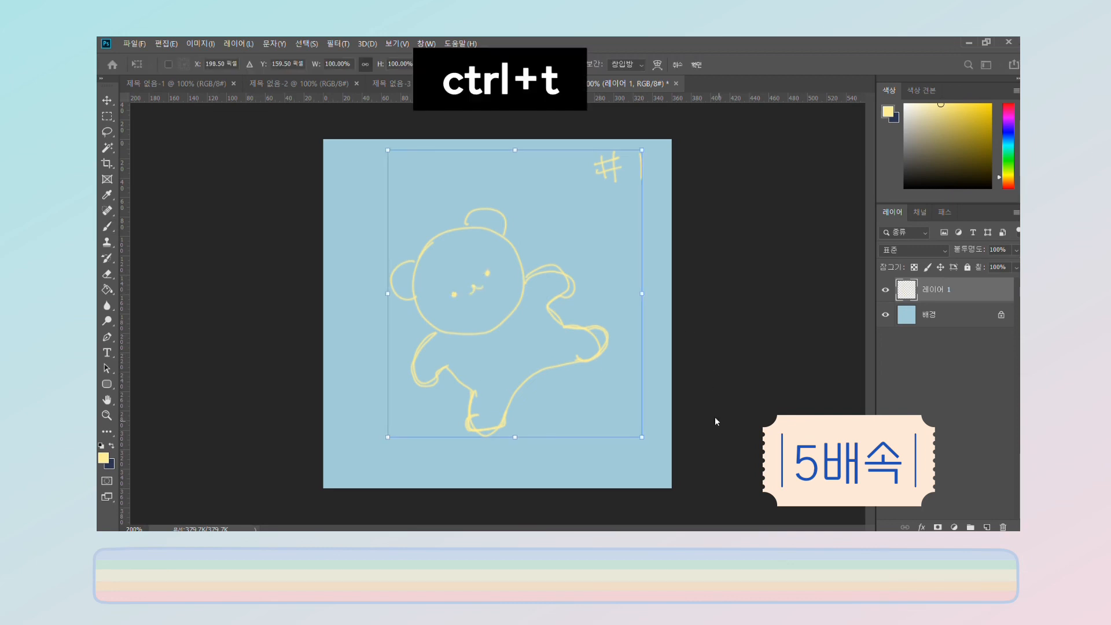
{"action": "mouse_move", "coordinate": [714, 421]}
{"action": "left_mouse_down"}
{"action": "mouse_move", "coordinate": [565, 394]}
{"action": "mouse_move", "coordinate": [577, 412]}
{"action": "mouse_move", "coordinate": [543, 396]}
{"action": "mouse_move", "coordinate": [540, 407]}
{"action": "mouse_move", "coordinate": [577, 425]}
{"action": "left_mouse_up"}
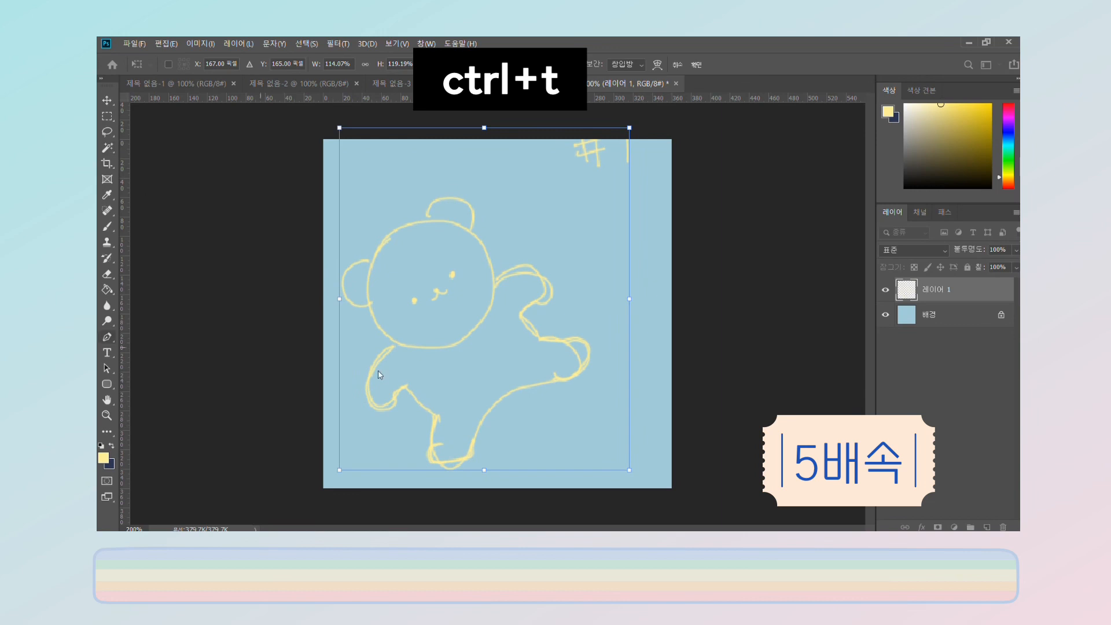
{"action": "key", "text": "Return"}
{"action": "left_click_drag", "start_coordinate": [590, 152], "coordinate": [595, 179]}
{"action": "left_click_drag", "start_coordinate": [588, 171], "coordinate": [617, 162]}
{"action": "left_click_drag", "start_coordinate": [638, 152], "coordinate": [642, 196]}
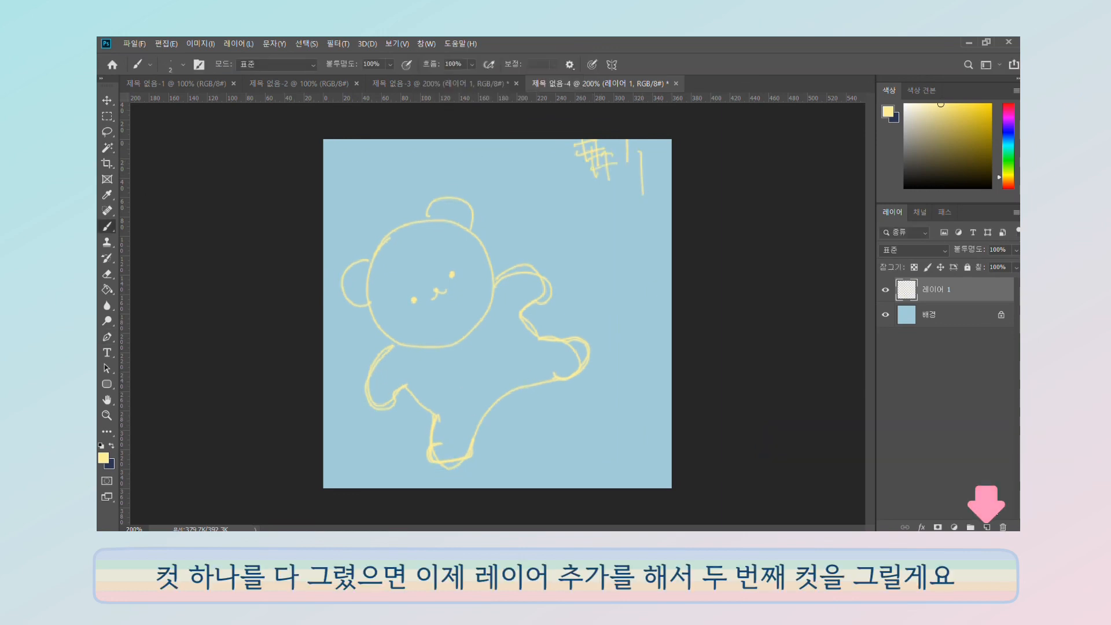
Add a new layer for the next frame and lower the first bear layer's opacity to 45%.
{"action": "left_click", "coordinate": [986, 526]}
{"action": "left_click", "coordinate": [947, 312]}
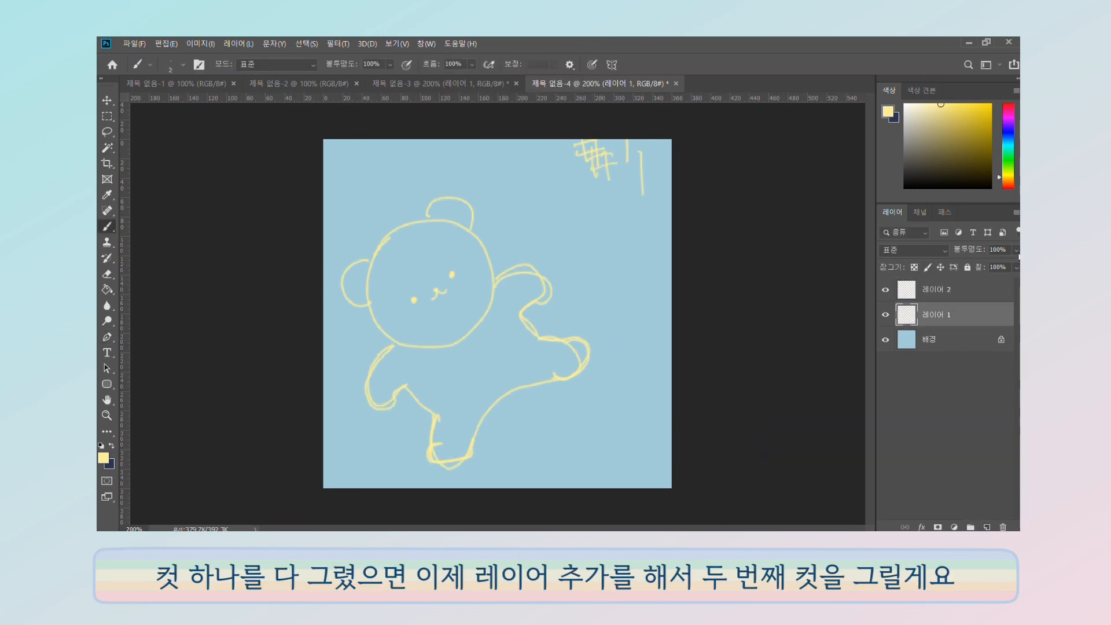
{"action": "left_click_drag", "start_coordinate": [975, 258], "coordinate": [971, 258]}
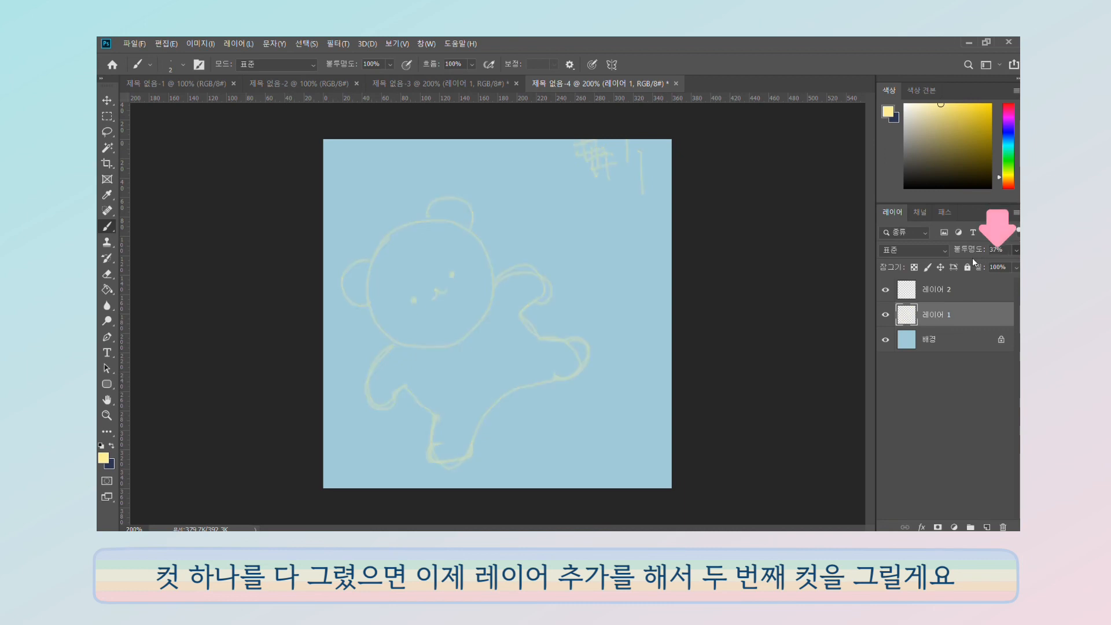
{"action": "left_click", "coordinate": [970, 290]}
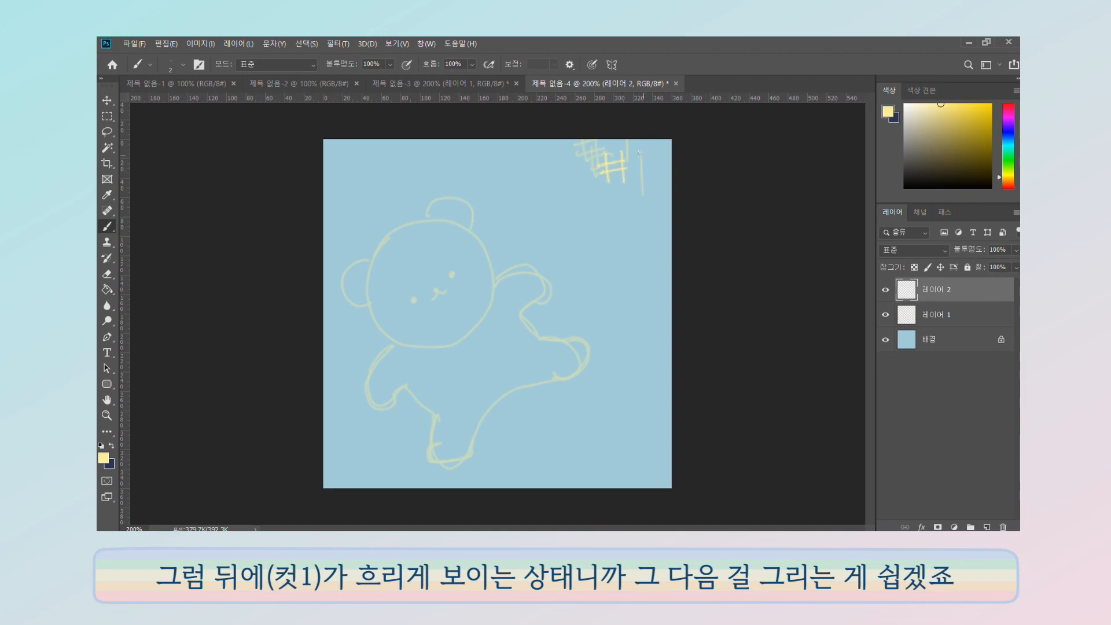
Label the new layer's frame #3 and sketch an upright bear head with ears and face beside the faded bear.
{"action": "mouse_move", "coordinate": [509, 195]}
{"action": "left_mouse_down"}
{"action": "mouse_move", "coordinate": [454, 247]}
{"action": "mouse_move", "coordinate": [481, 306]}
{"action": "left_mouse_up"}
{"action": "mouse_move", "coordinate": [576, 273]}
{"action": "left_mouse_down"}
{"action": "mouse_move", "coordinate": [568, 218]}
{"action": "mouse_move", "coordinate": [503, 191]}
{"action": "mouse_move", "coordinate": [487, 193]}
{"action": "mouse_move", "coordinate": [557, 203]}
{"action": "mouse_move", "coordinate": [580, 261]}
{"action": "mouse_move", "coordinate": [551, 312]}
{"action": "mouse_move", "coordinate": [500, 321]}
{"action": "mouse_move", "coordinate": [456, 273]}
{"action": "left_mouse_up"}
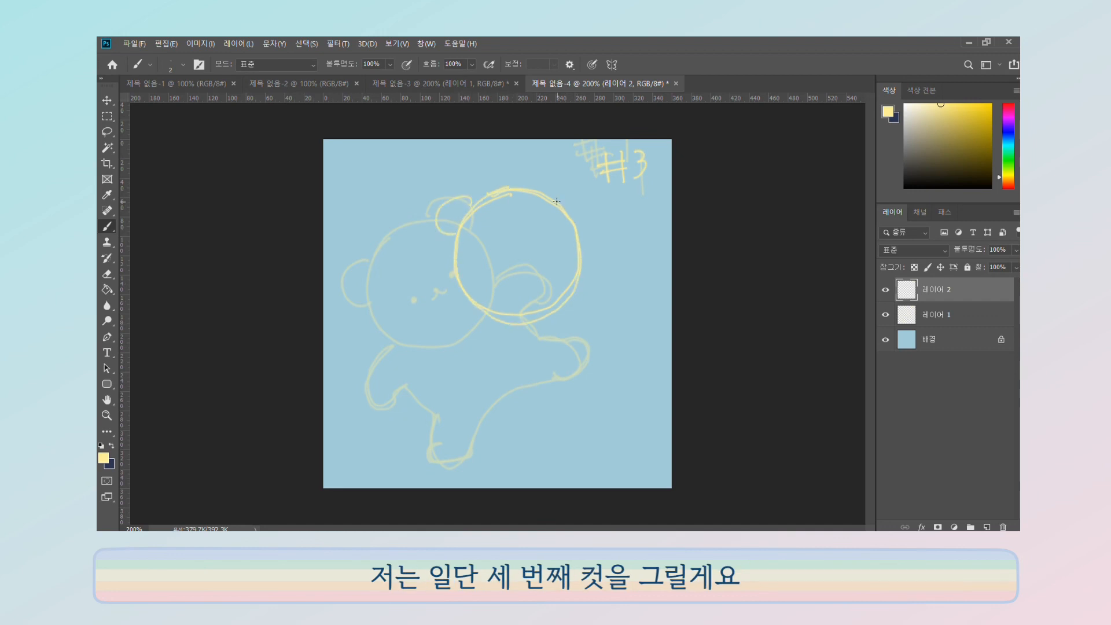
{"action": "left_click_drag", "start_coordinate": [557, 202], "coordinate": [569, 223]}
{"action": "left_click", "coordinate": [539, 254]}
Sketch the #3 bear's raised arms, torso and two legs spread wide, redoing the first arm strokes.
{"action": "left_click_drag", "start_coordinate": [571, 291], "coordinate": [614, 289]}
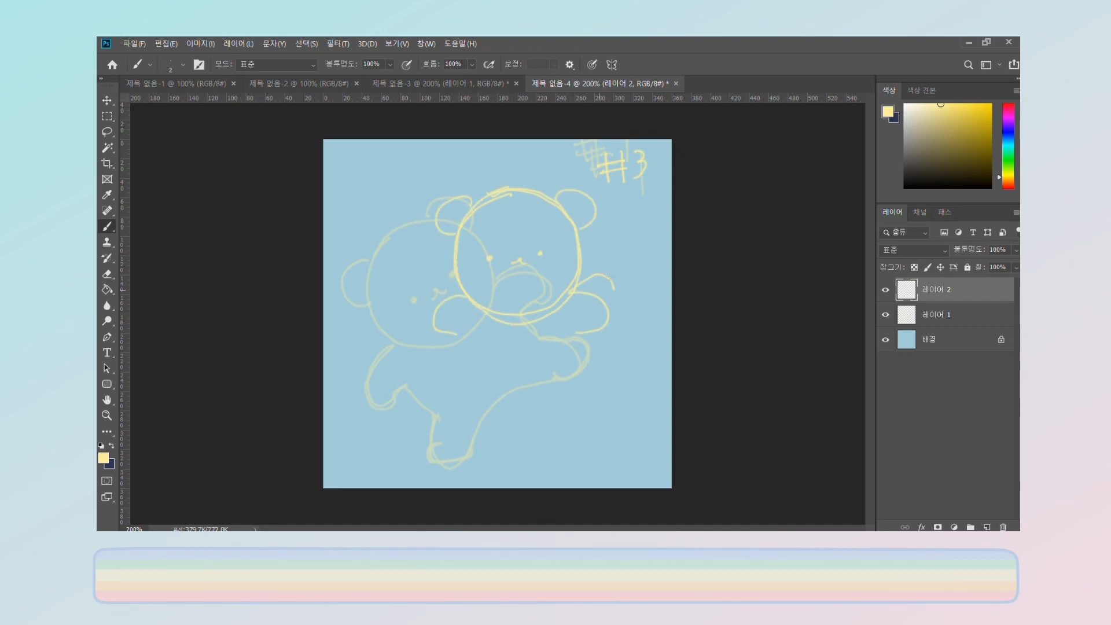
{"action": "key", "text": "ctrl+z"}
{"action": "key", "text": "ctrl+z"}
{"action": "left_click_drag", "start_coordinate": [561, 302], "coordinate": [590, 328]}
{"action": "left_click_drag", "start_coordinate": [470, 302], "coordinate": [455, 338]}
{"action": "mouse_move", "coordinate": [471, 302]}
{"action": "left_mouse_down"}
{"action": "mouse_move", "coordinate": [432, 290]}
{"action": "mouse_move", "coordinate": [459, 364]}
{"action": "mouse_move", "coordinate": [591, 373]}
{"action": "mouse_move", "coordinate": [459, 389]}
{"action": "left_mouse_up"}
{"action": "left_click_drag", "start_coordinate": [591, 331], "coordinate": [589, 376]}
{"action": "left_click_drag", "start_coordinate": [458, 362], "coordinate": [457, 386]}
{"action": "mouse_move", "coordinate": [455, 383]}
{"action": "left_mouse_down"}
{"action": "mouse_move", "coordinate": [425, 401]}
{"action": "mouse_move", "coordinate": [464, 421]}
{"action": "mouse_move", "coordinate": [602, 422]}
{"action": "left_mouse_up"}
{"action": "mouse_move", "coordinate": [607, 377]}
{"action": "left_mouse_down"}
{"action": "mouse_move", "coordinate": [601, 421]}
{"action": "mouse_move", "coordinate": [611, 376]}
{"action": "left_mouse_up"}
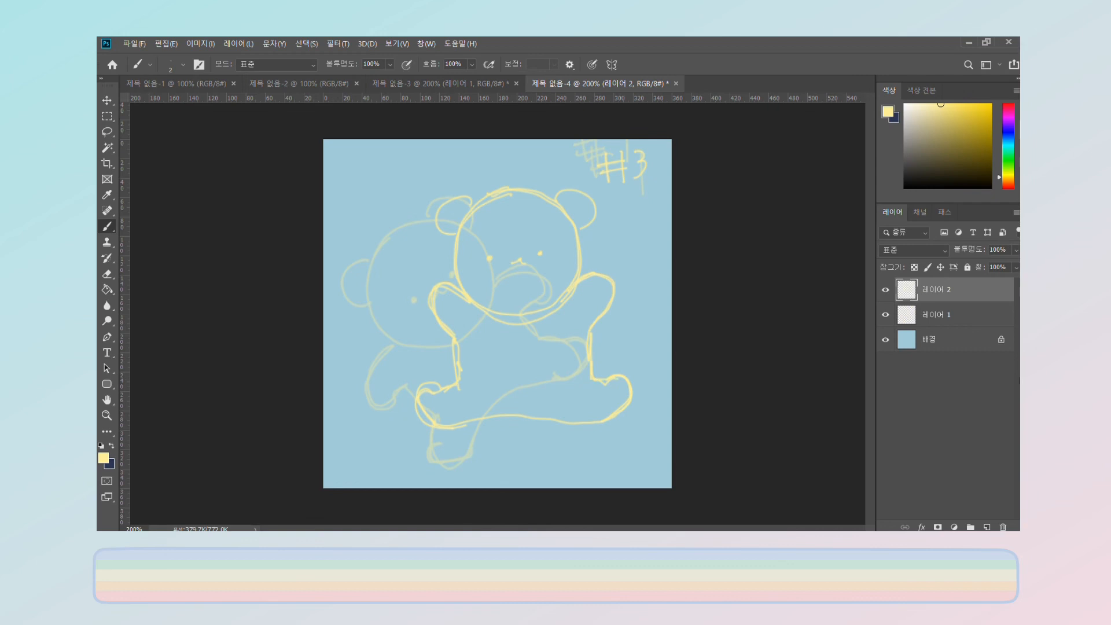
Rename the first bear's layer to 1 and the upright bear's layer to 3.
{"action": "double_click", "coordinate": [947, 314]}
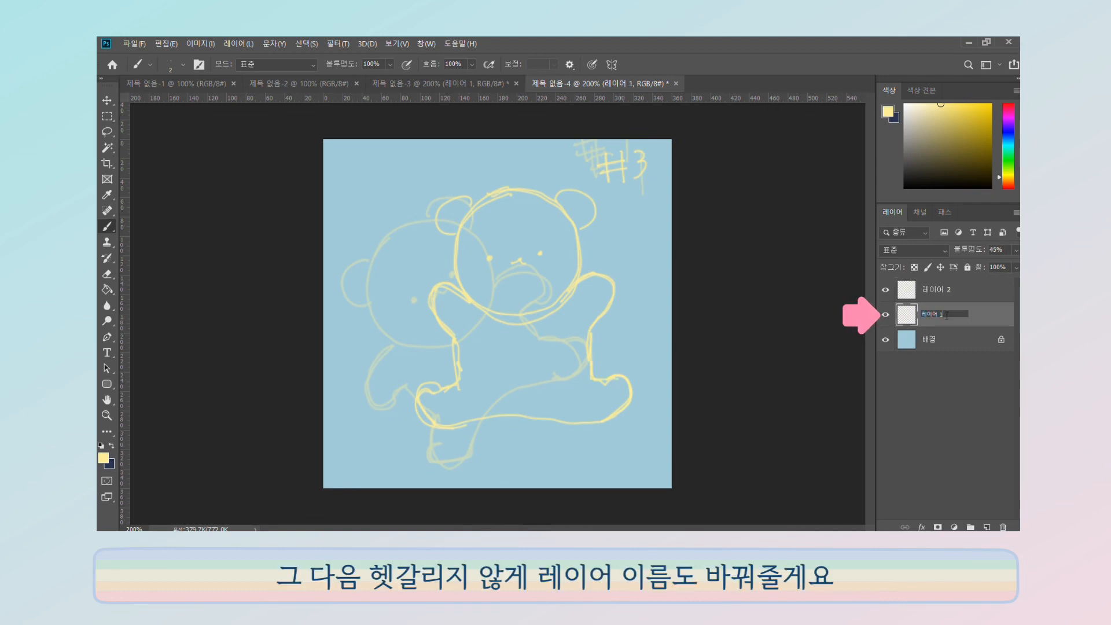
{"action": "type", "text": "1"}
{"action": "key", "text": "Return"}
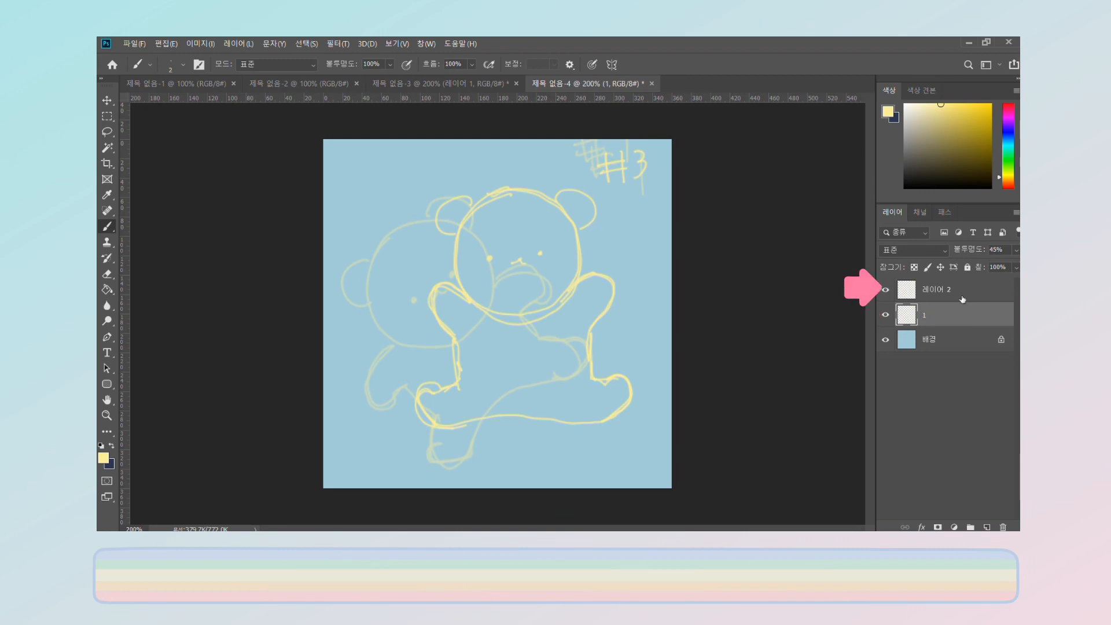
{"action": "double_click", "coordinate": [942, 289]}
{"action": "type", "text": "3"}
{"action": "key", "text": "Return"}
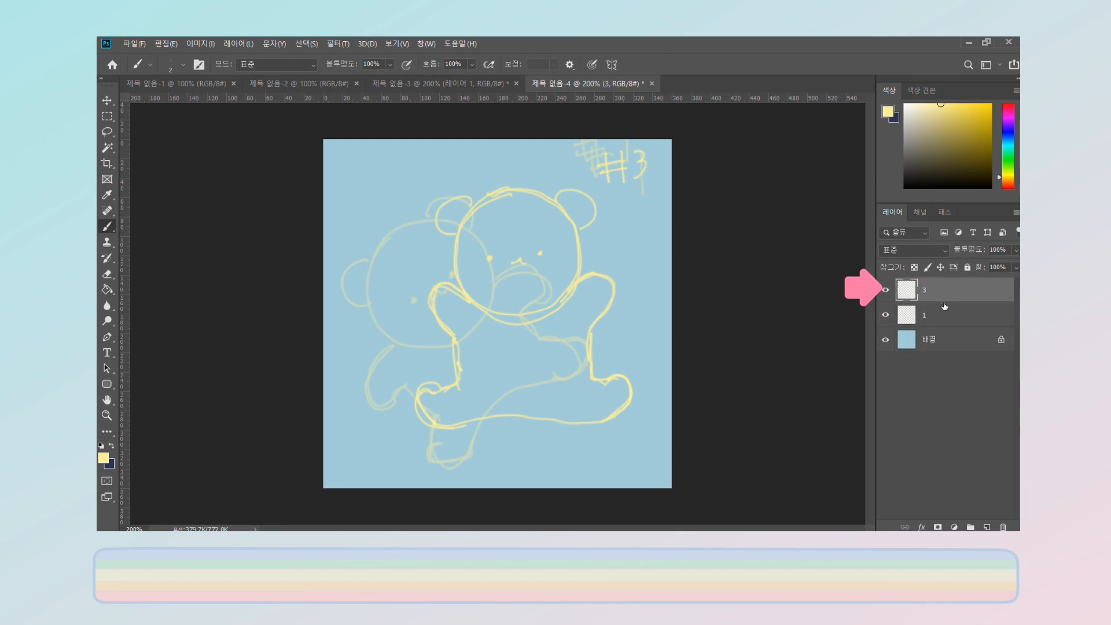
Add a new layer between layers 1 and 3 and name it 2.
{"action": "left_click", "coordinate": [943, 315]}
{"action": "left_click", "coordinate": [987, 527]}
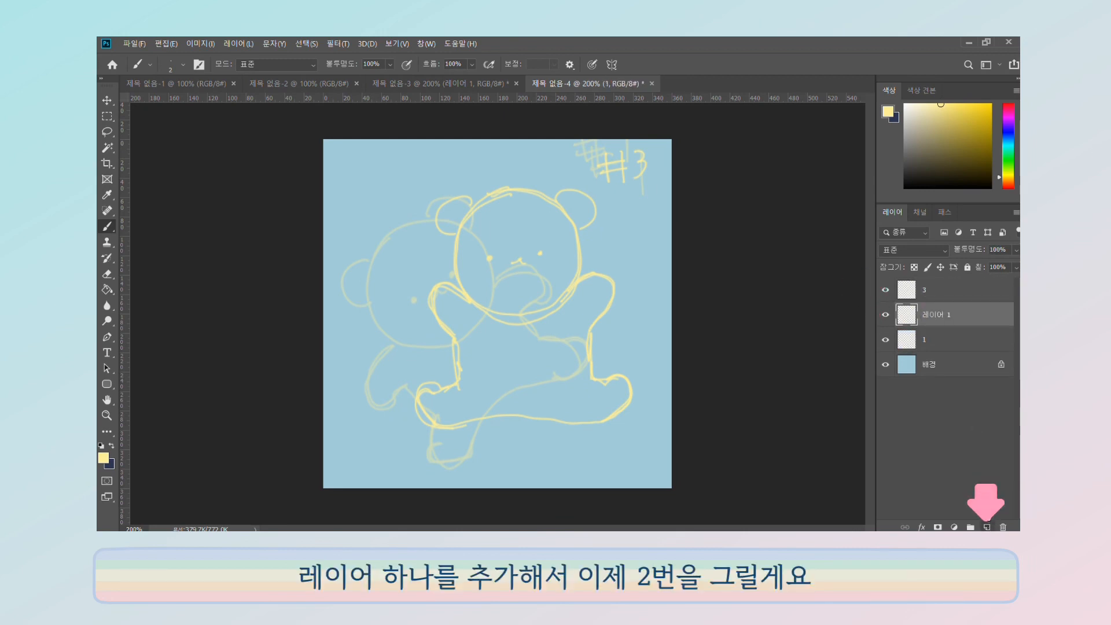
{"action": "double_click", "coordinate": [941, 314]}
{"action": "type", "text": "2"}
{"action": "key", "text": "Return"}
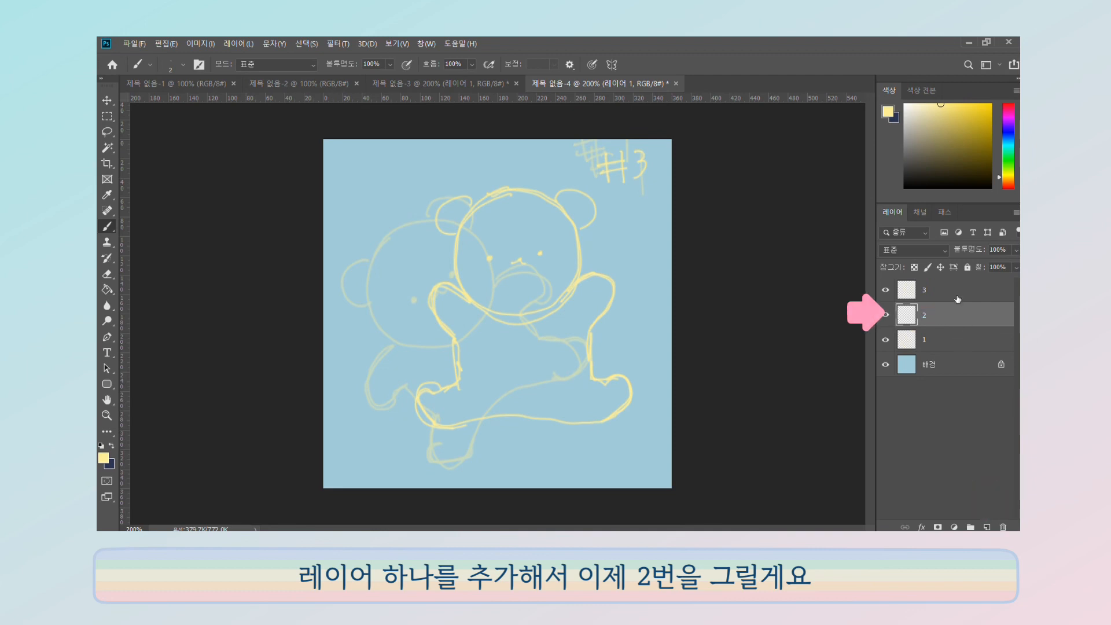
Lower layer 3's opacity to about 34% and make layer 2 active for drawing.
{"action": "left_click", "coordinate": [978, 289]}
{"action": "left_click_drag", "start_coordinate": [1016, 249], "coordinate": [973, 258]}
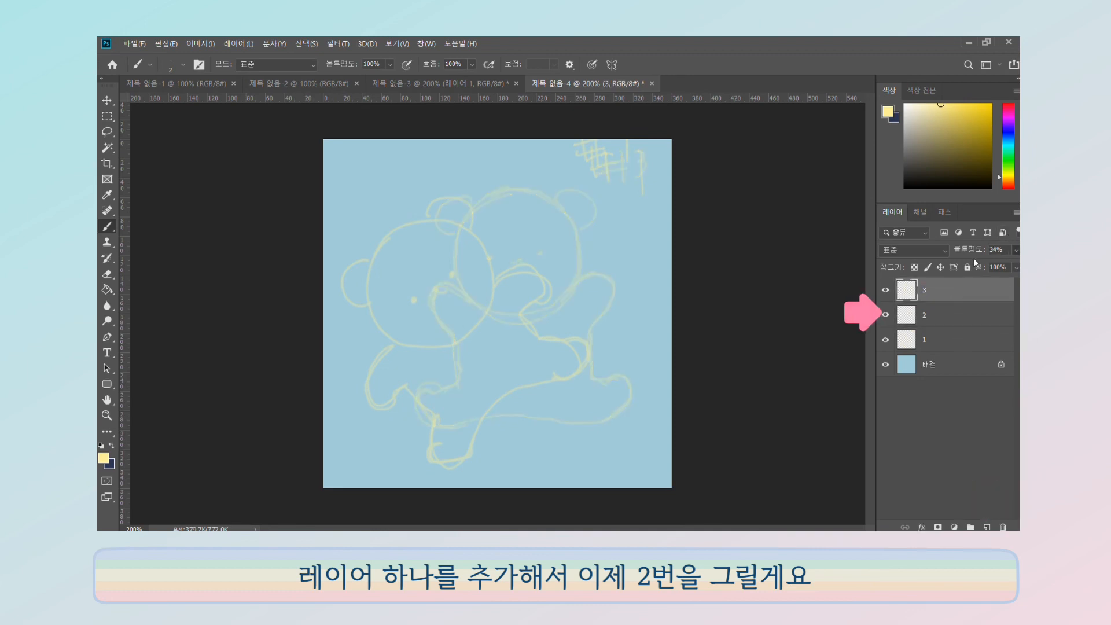
{"action": "left_click", "coordinate": [935, 314]}
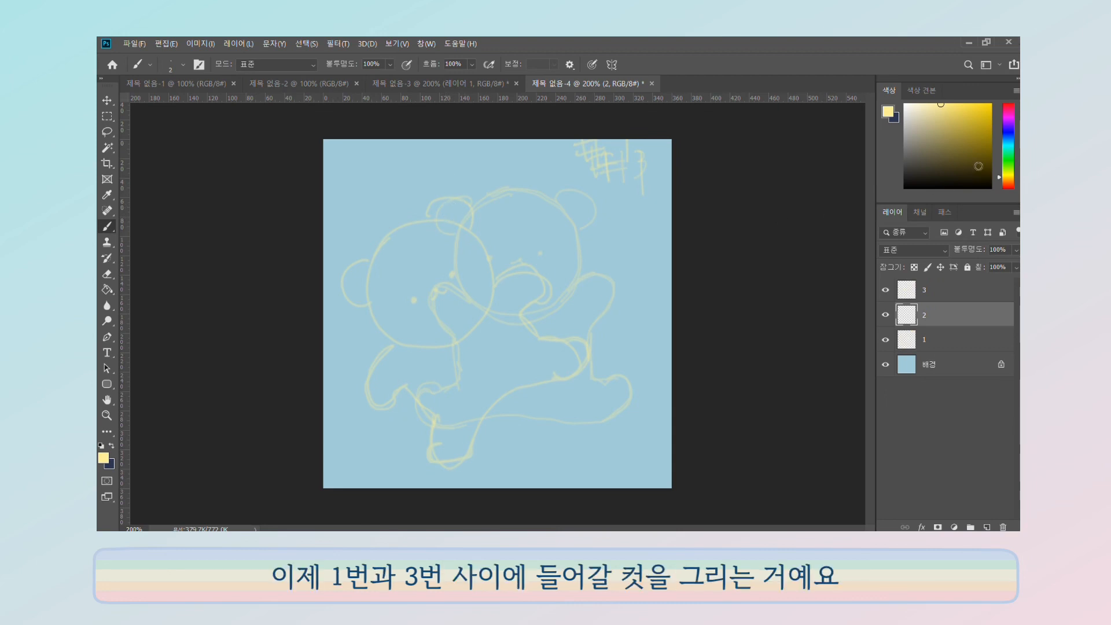
Switch the brush colour to vivid pink and sketch the in-between bear's head, ears and face on layer 2.
{"action": "left_click_drag", "start_coordinate": [1004, 154], "coordinate": [1008, 104]}
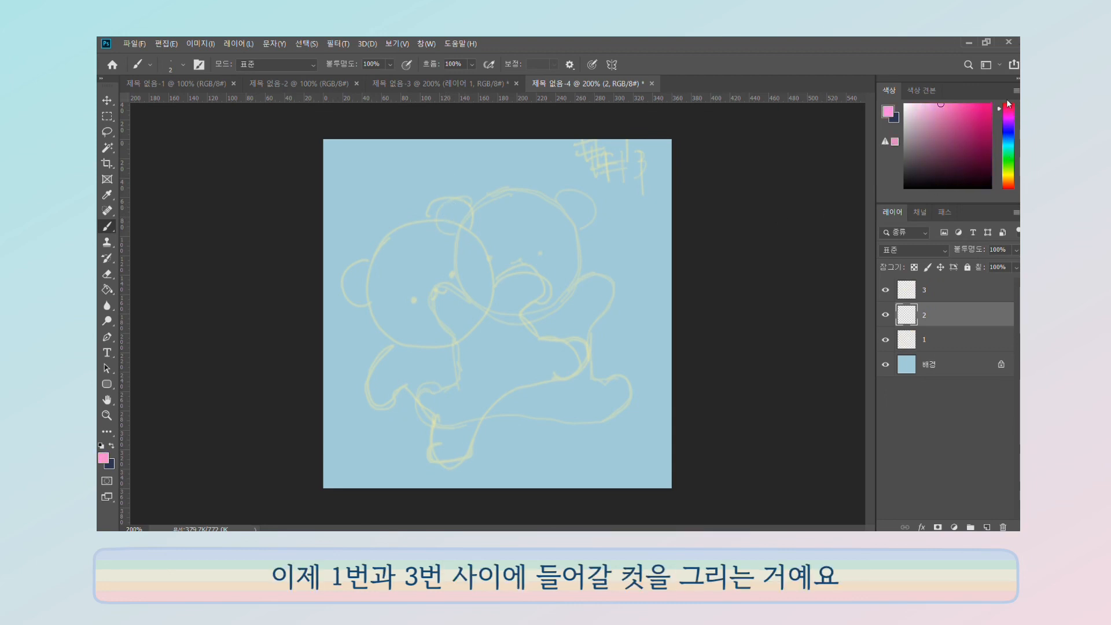
{"action": "left_click", "coordinate": [979, 102]}
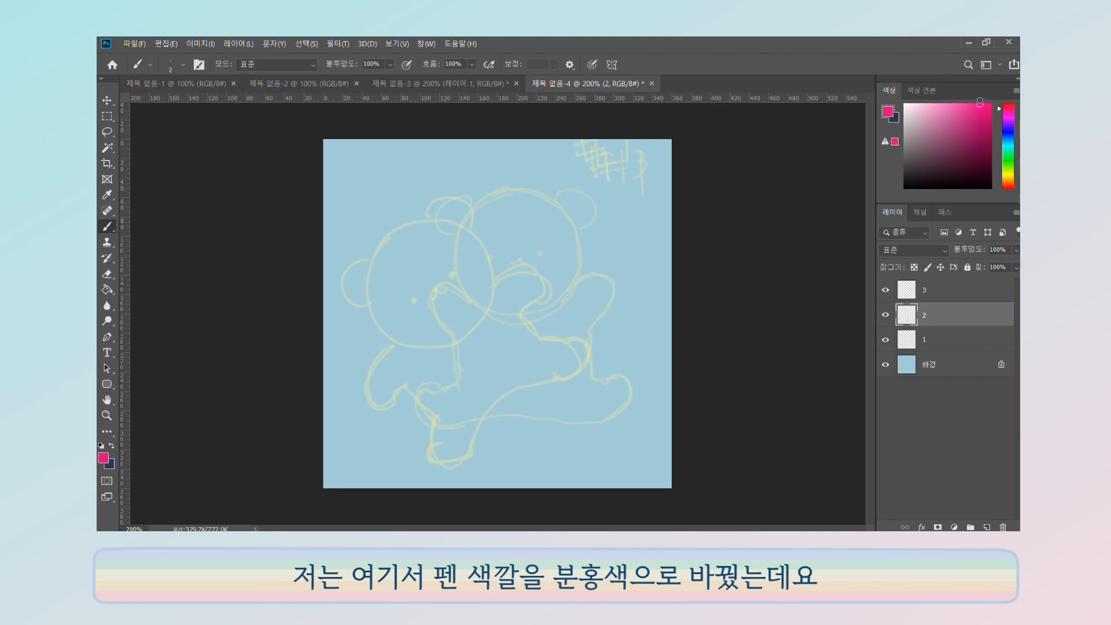
{"action": "mouse_move", "coordinate": [454, 205]}
{"action": "left_mouse_down"}
{"action": "mouse_move", "coordinate": [418, 266]}
{"action": "mouse_move", "coordinate": [470, 332]}
{"action": "mouse_move", "coordinate": [518, 313]}
{"action": "left_mouse_up"}
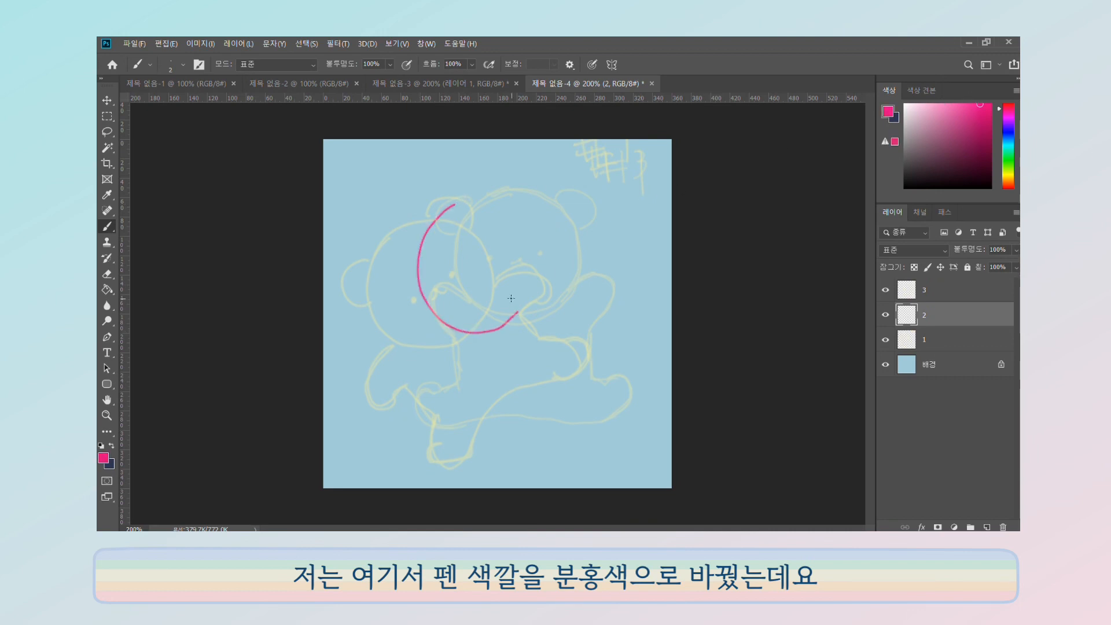
{"action": "key", "text": "ctrl+z"}
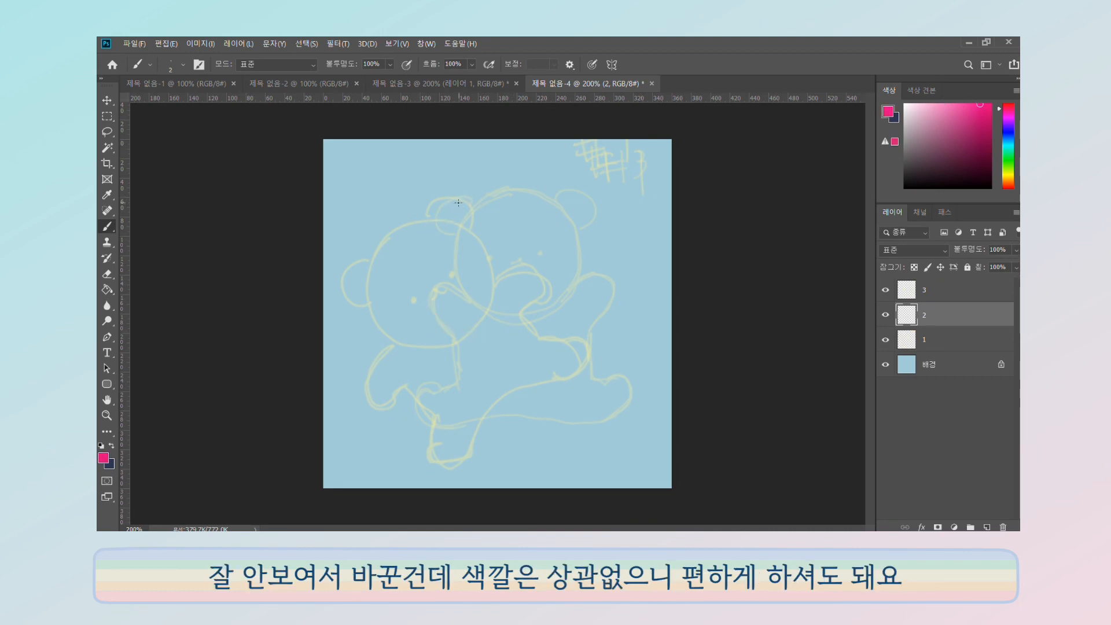
{"action": "mouse_move", "coordinate": [444, 210]}
{"action": "left_mouse_down"}
{"action": "mouse_move", "coordinate": [417, 243]}
{"action": "mouse_move", "coordinate": [436, 318]}
{"action": "mouse_move", "coordinate": [490, 328]}
{"action": "mouse_move", "coordinate": [521, 302]}
{"action": "mouse_move", "coordinate": [525, 259]}
{"action": "mouse_move", "coordinate": [492, 215]}
{"action": "mouse_move", "coordinate": [435, 211]}
{"action": "mouse_move", "coordinate": [495, 199]}
{"action": "mouse_move", "coordinate": [529, 243]}
{"action": "mouse_move", "coordinate": [528, 289]}
{"action": "mouse_move", "coordinate": [490, 324]}
{"action": "left_mouse_up"}
{"action": "left_click_drag", "start_coordinate": [416, 232], "coordinate": [410, 264]}
{"action": "left_click_drag", "start_coordinate": [493, 197], "coordinate": [526, 215]}
{"action": "left_click_drag", "start_coordinate": [449, 276], "coordinate": [486, 267]}
{"action": "left_click", "coordinate": [495, 251]}
Sketch the pink bear's arms, torso and legs in a pose between the two faded bears.
{"action": "mouse_move", "coordinate": [531, 246]}
{"action": "left_mouse_down"}
{"action": "mouse_move", "coordinate": [517, 313]}
{"action": "mouse_move", "coordinate": [558, 260]}
{"action": "mouse_move", "coordinate": [573, 290]}
{"action": "left_mouse_up"}
{"action": "left_click_drag", "start_coordinate": [571, 278], "coordinate": [559, 306]}
{"action": "mouse_move", "coordinate": [446, 328]}
{"action": "left_mouse_down"}
{"action": "mouse_move", "coordinate": [430, 360]}
{"action": "mouse_move", "coordinate": [455, 357]}
{"action": "left_mouse_up"}
{"action": "left_click_drag", "start_coordinate": [573, 280], "coordinate": [564, 348]}
{"action": "left_click_drag", "start_coordinate": [452, 354], "coordinate": [454, 375]}
{"action": "mouse_move", "coordinate": [564, 347]}
{"action": "left_mouse_down"}
{"action": "mouse_move", "coordinate": [598, 367]}
{"action": "mouse_move", "coordinate": [607, 394]}
{"action": "left_mouse_up"}
{"action": "mouse_move", "coordinate": [602, 396]}
{"action": "left_mouse_down"}
{"action": "mouse_move", "coordinate": [483, 419]}
{"action": "mouse_move", "coordinate": [445, 444]}
{"action": "left_mouse_up"}
{"action": "mouse_move", "coordinate": [453, 368]}
{"action": "left_mouse_down"}
{"action": "mouse_move", "coordinate": [434, 440]}
{"action": "mouse_move", "coordinate": [470, 425]}
{"action": "left_mouse_up"}
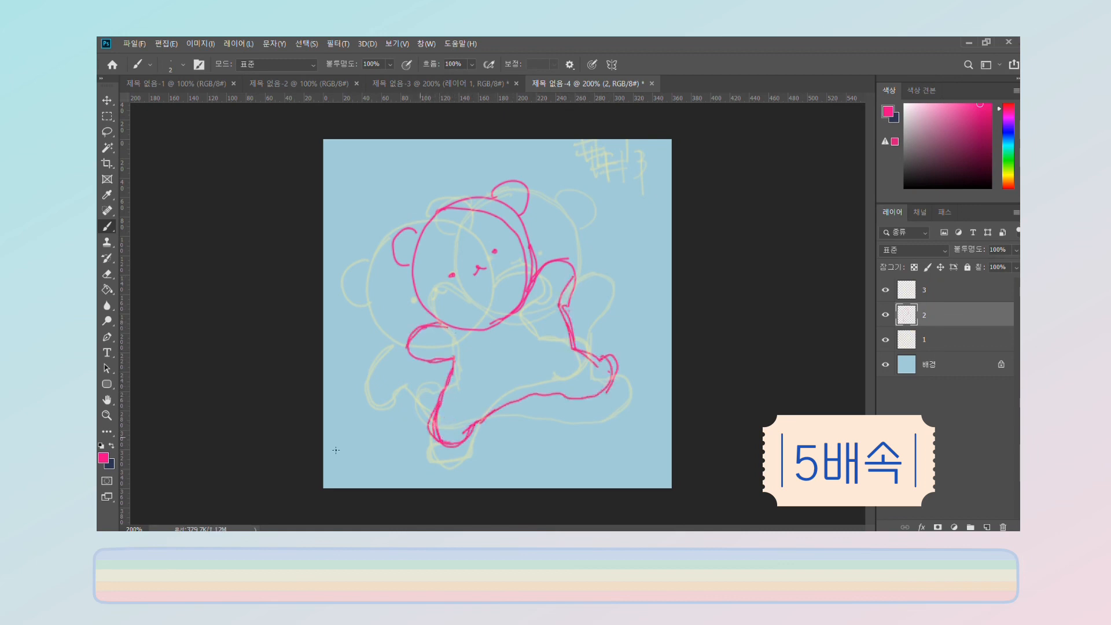
Write a pink #2 label in the canvas corner on layer 2.
{"action": "left_click_drag", "start_coordinate": [608, 158], "coordinate": [602, 186]}
{"action": "left_click_drag", "start_coordinate": [620, 157], "coordinate": [615, 184]}
{"action": "left_click_drag", "start_coordinate": [596, 171], "coordinate": [626, 165]}
{"action": "left_click_drag", "start_coordinate": [598, 181], "coordinate": [626, 175]}
{"action": "left_click_drag", "start_coordinate": [630, 163], "coordinate": [650, 175]}
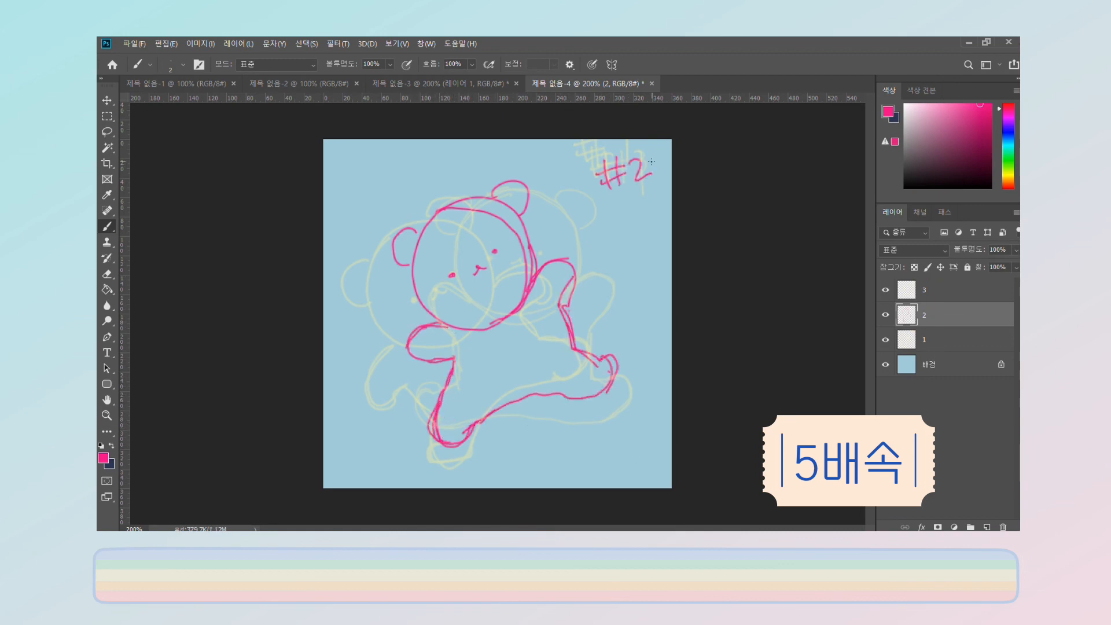
Restore the opacity of layers 1 and 3 to 100%.
{"action": "left_click", "coordinate": [949, 343]}
{"action": "left_click", "coordinate": [1015, 248]}
{"action": "left_click_drag", "start_coordinate": [1000, 262], "coordinate": [1041, 263]}
{"action": "left_click", "coordinate": [977, 288]}
{"action": "left_click", "coordinate": [1016, 249]}
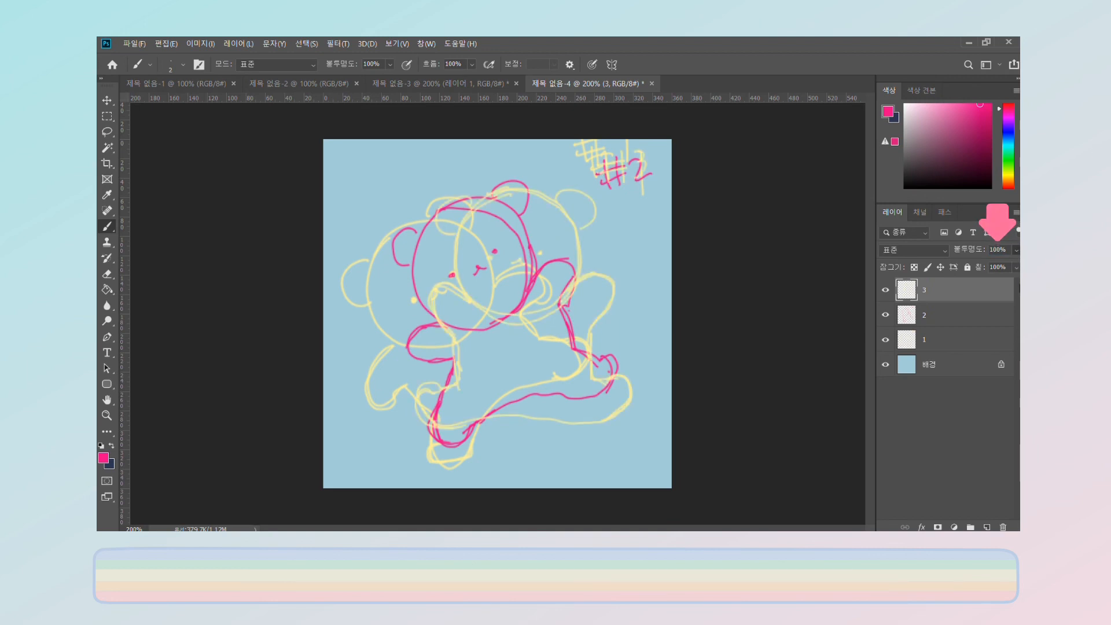
Duplicate layer 2 by copying and pasting it, and name the copy 4.
{"action": "left_click", "coordinate": [943, 312]}
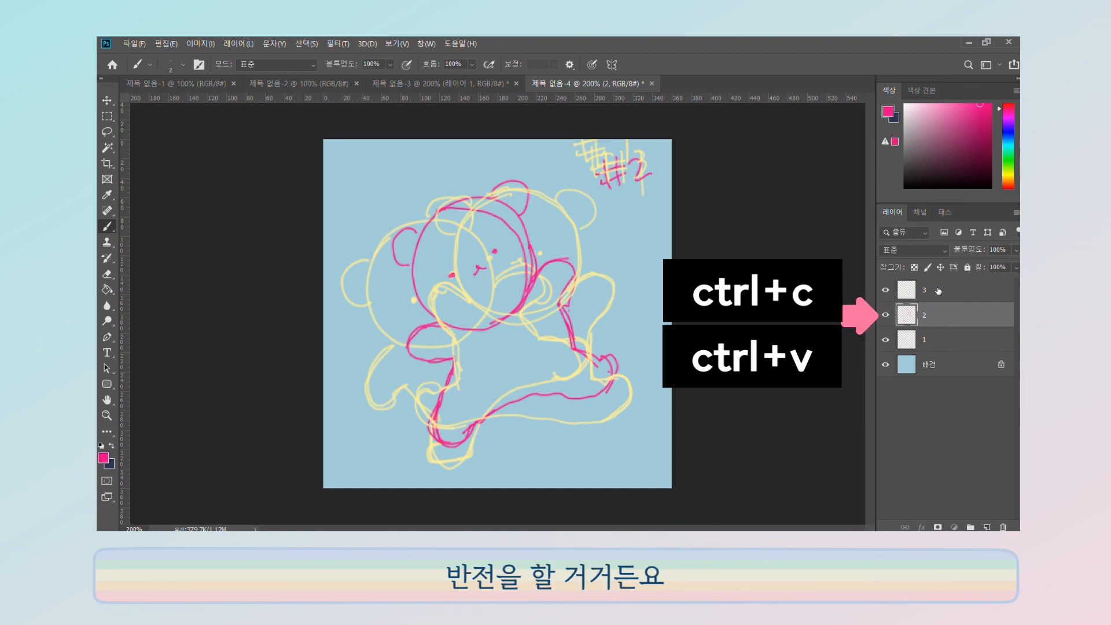
{"action": "key", "text": "ctrl+c"}
{"action": "key", "text": "ctrl+v"}
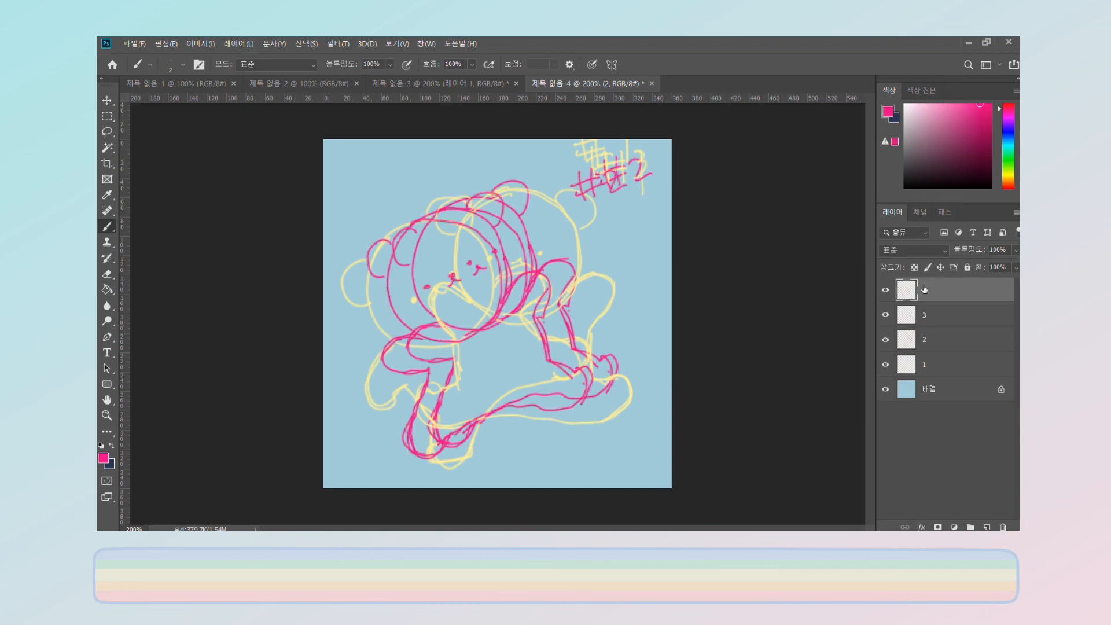
{"action": "double_click", "coordinate": [924, 291]}
{"action": "type", "text": "4"}
{"action": "key", "text": "Return"}
Flip layer 4's pink bear horizontally with Free Transform and move it back over the canvas as a mirrored pose.
{"action": "key", "text": "ctrl+t"}
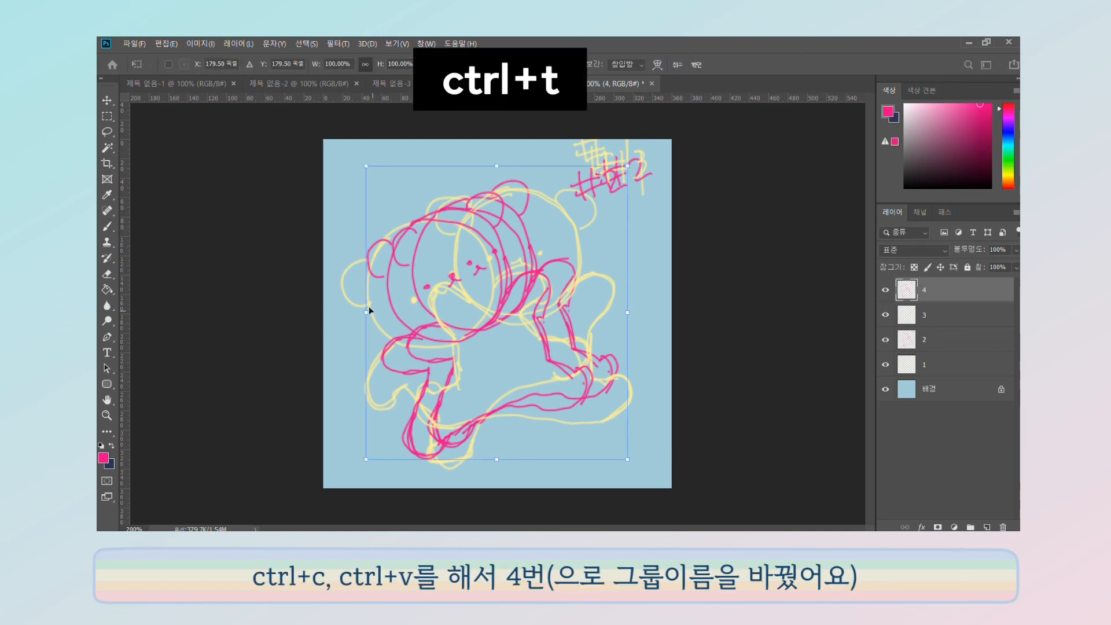
{"action": "mouse_move", "coordinate": [365, 311]}
{"action": "left_mouse_down"}
{"action": "mouse_move", "coordinate": [855, 315]}
{"action": "mouse_move", "coordinate": [785, 354]}
{"action": "mouse_move", "coordinate": [902, 355]}
{"action": "left_mouse_up"}
{"action": "mouse_move", "coordinate": [764, 387]}
{"action": "left_mouse_down"}
{"action": "mouse_move", "coordinate": [478, 388]}
{"action": "mouse_move", "coordinate": [484, 379]}
{"action": "mouse_move", "coordinate": [553, 419]}
{"action": "mouse_move", "coordinate": [584, 407]}
{"action": "mouse_move", "coordinate": [468, 389]}
{"action": "left_mouse_up"}
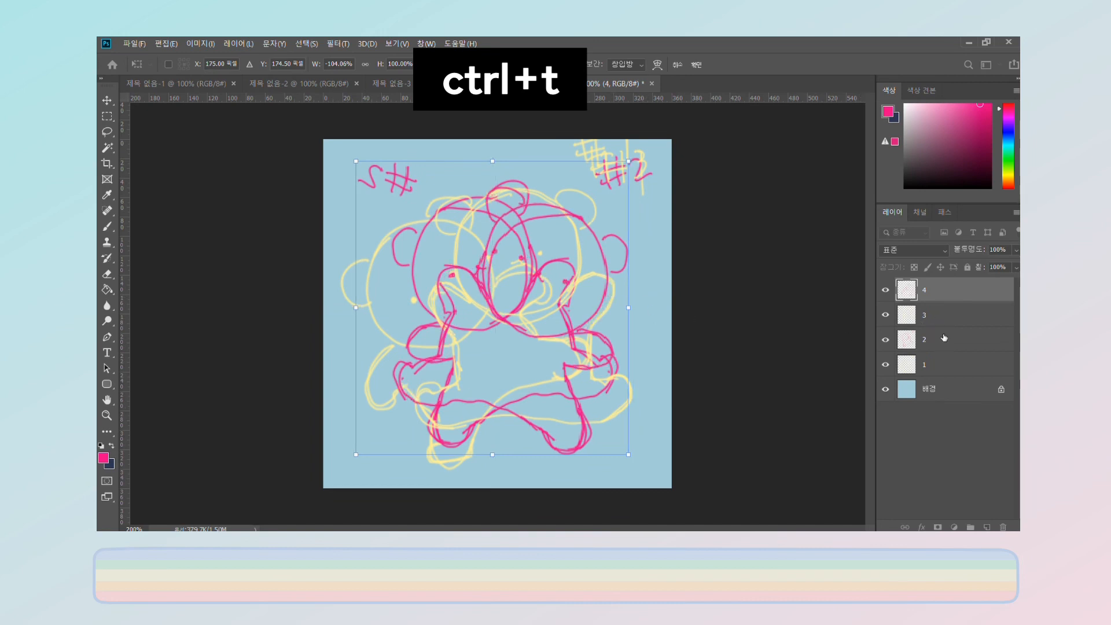
{"action": "key", "text": "Return"}
{"action": "key", "text": "b"}
Duplicate layer 1 by copying and pasting it, and name the copy 5.
{"action": "left_click", "coordinate": [942, 364]}
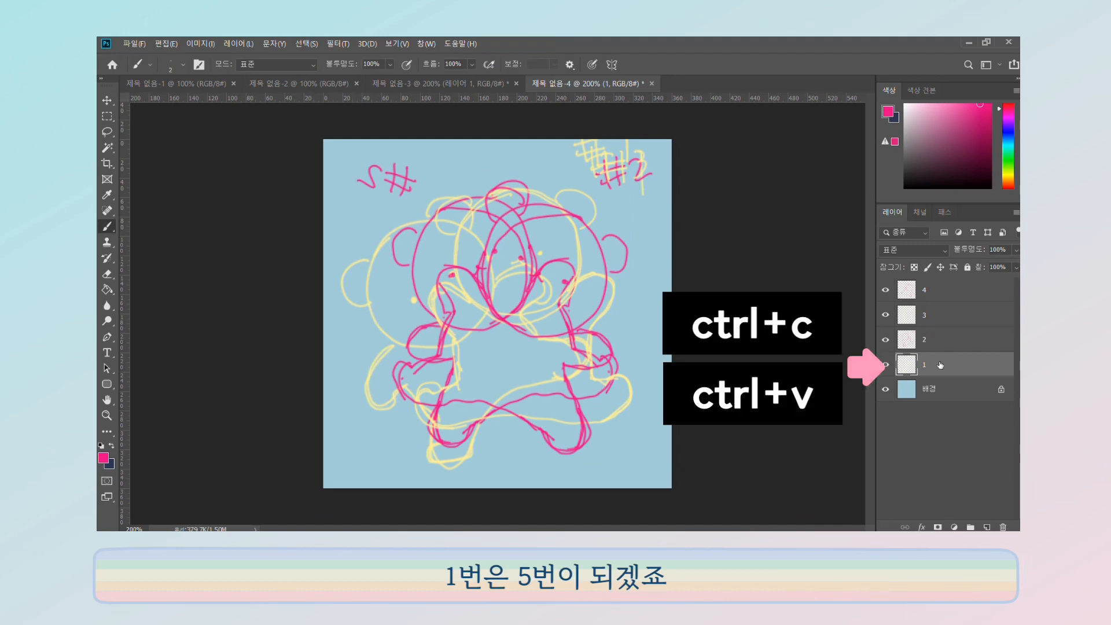
{"action": "key", "text": "ctrl+c"}
{"action": "key", "text": "ctrl+v"}
{"action": "double_click", "coordinate": [922, 289]}
{"action": "type", "text": "5"}
{"action": "key", "text": "Return"}
Flip layer 5's yellow bear horizontally and position it as the mirror image of the first pose.
{"action": "key", "text": "ctrl+t"}
{"action": "left_click_drag", "start_coordinate": [343, 348], "coordinate": [971, 354]}
{"action": "left_click_drag", "start_coordinate": [695, 386], "coordinate": [388, 369]}
{"action": "key", "text": "Return"}
Reposition layer 4's mirrored pink bear slightly left and up to line up with the other poses.
{"action": "left_click", "coordinate": [548, 254], "text": "ctrl"}
{"action": "key", "text": "ctrl+t"}
{"action": "left_click_drag", "start_coordinate": [549, 254], "coordinate": [539, 248]}
{"action": "key", "text": "Return"}
{"action": "key", "text": "b"}
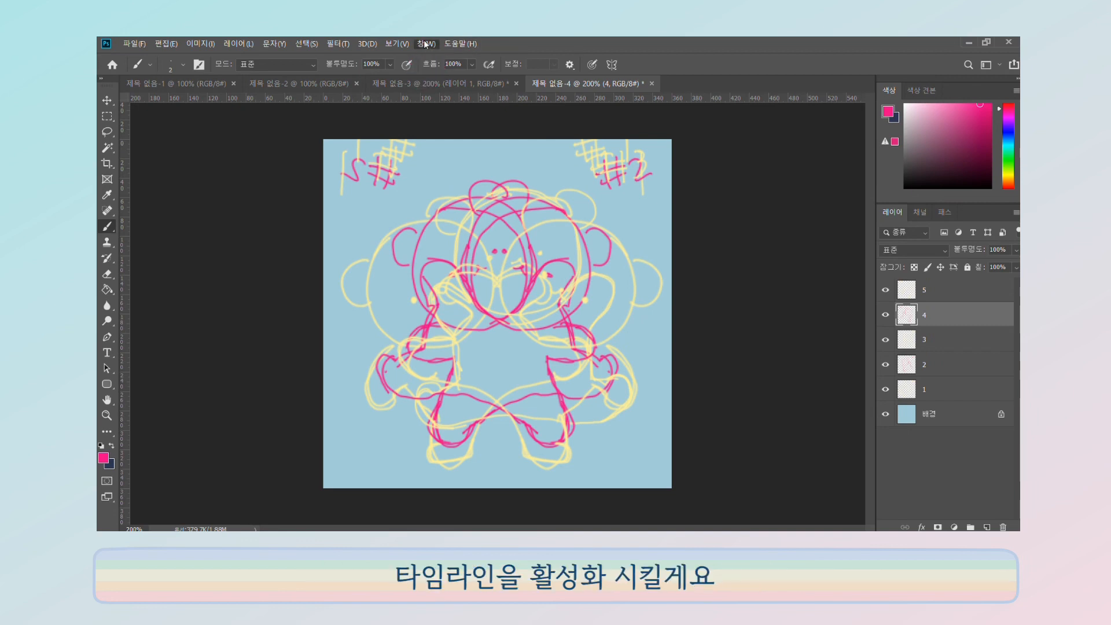
Show the timeline and create a frame animation for the bear document.
{"action": "left_click", "coordinate": [447, 411]}
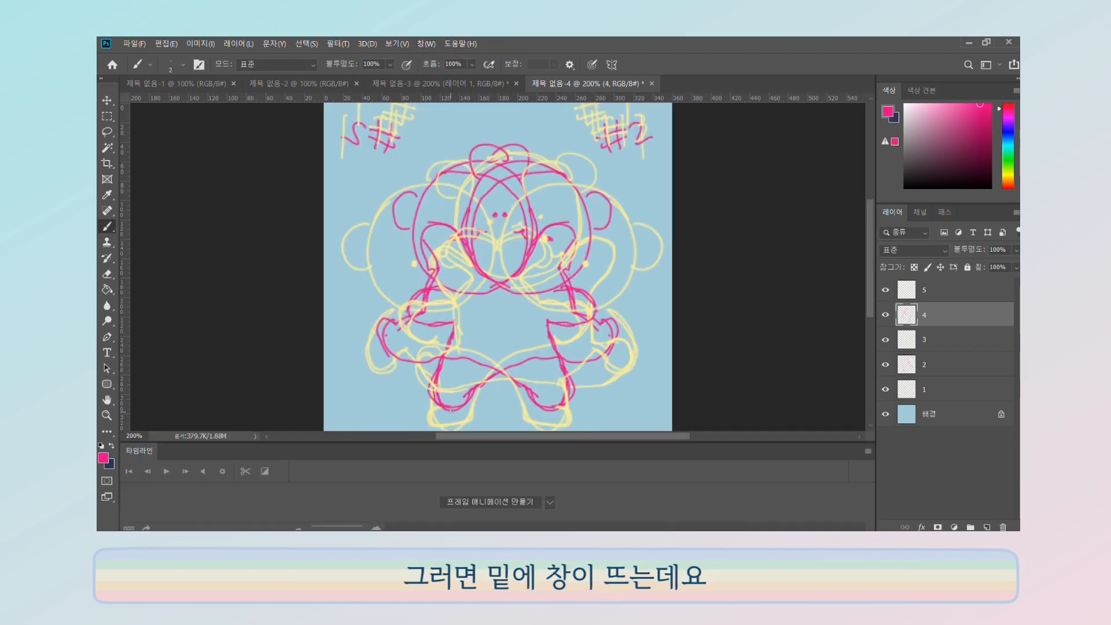
{"action": "left_click", "coordinate": [494, 497]}
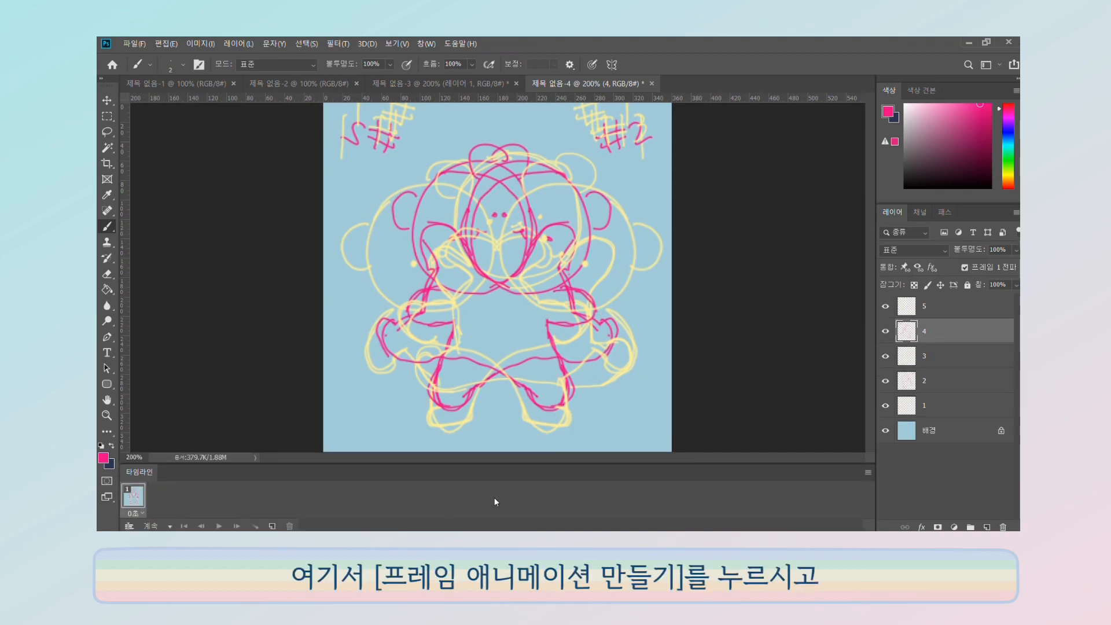
Delete the background layer and make animation frames from the five numbered layers.
{"action": "left_click", "coordinate": [885, 430]}
{"action": "left_click", "coordinate": [963, 428]}
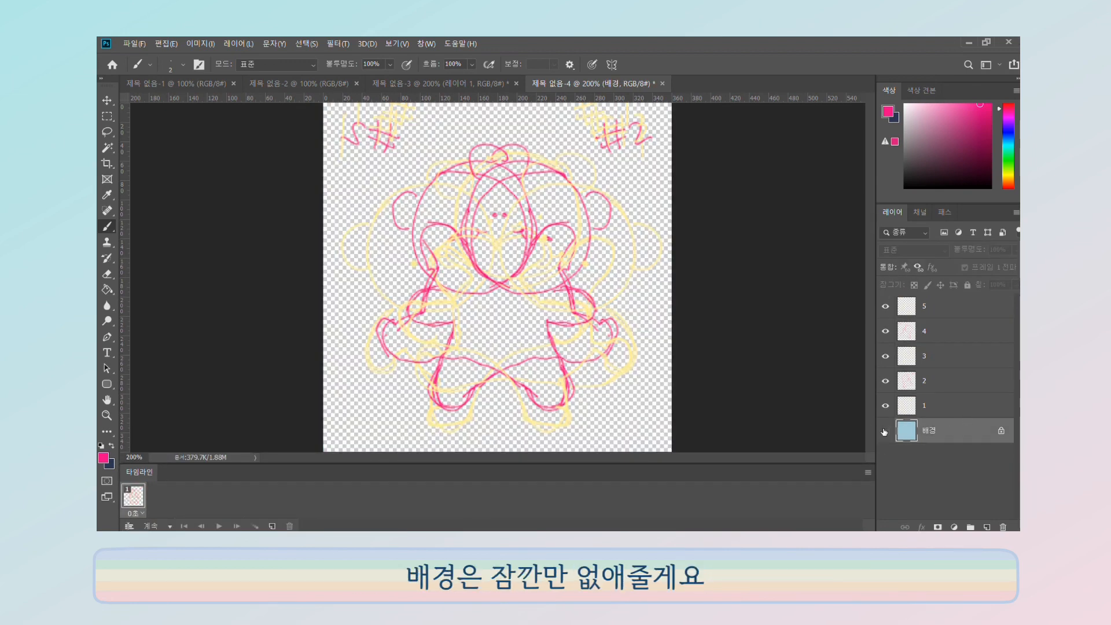
{"action": "left_click", "coordinate": [1001, 430]}
{"action": "left_click", "coordinate": [1004, 526]}
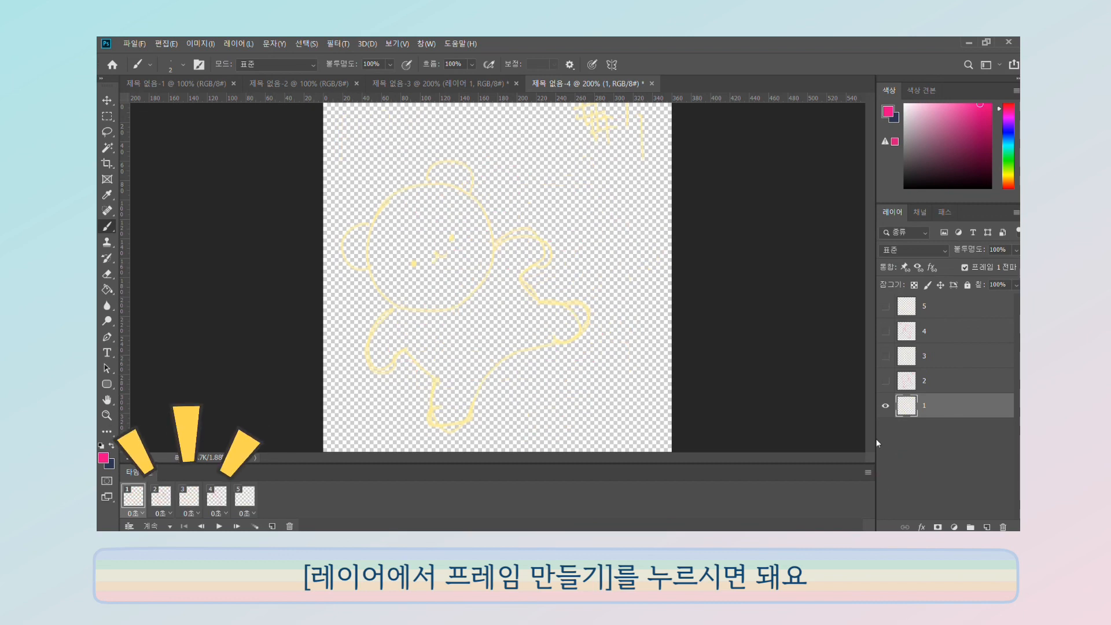
Add a new layer below layer 1 and fill it completely with blue using the Paint Bucket with All Layers turned off.
{"action": "left_click", "coordinate": [987, 528]}
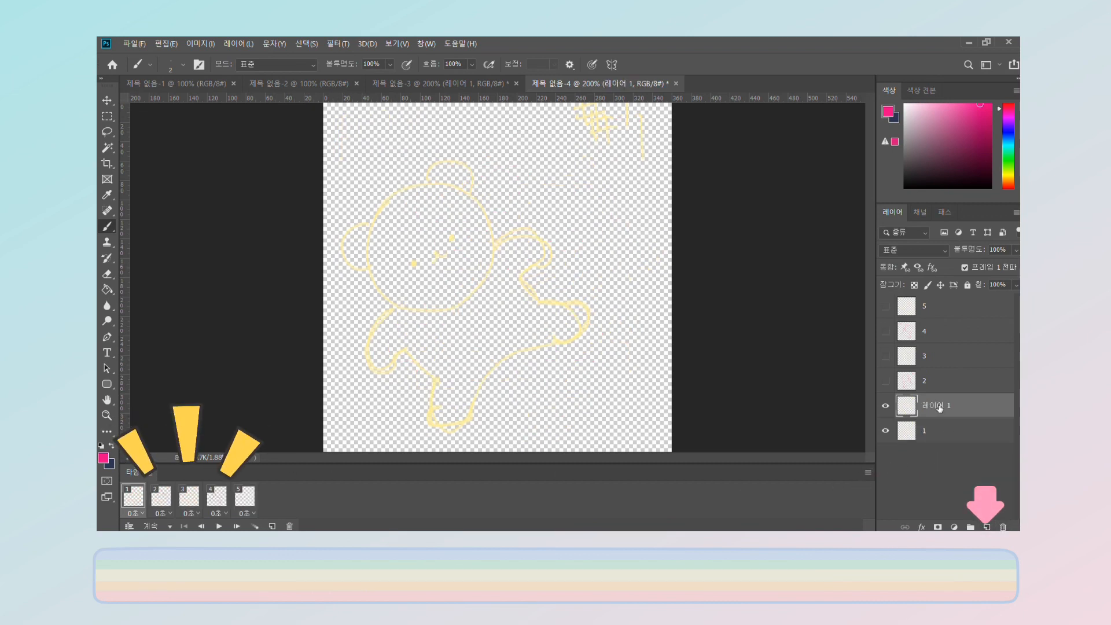
{"action": "key", "text": "g"}
{"action": "left_click_drag", "start_coordinate": [1009, 155], "coordinate": [1009, 142]}
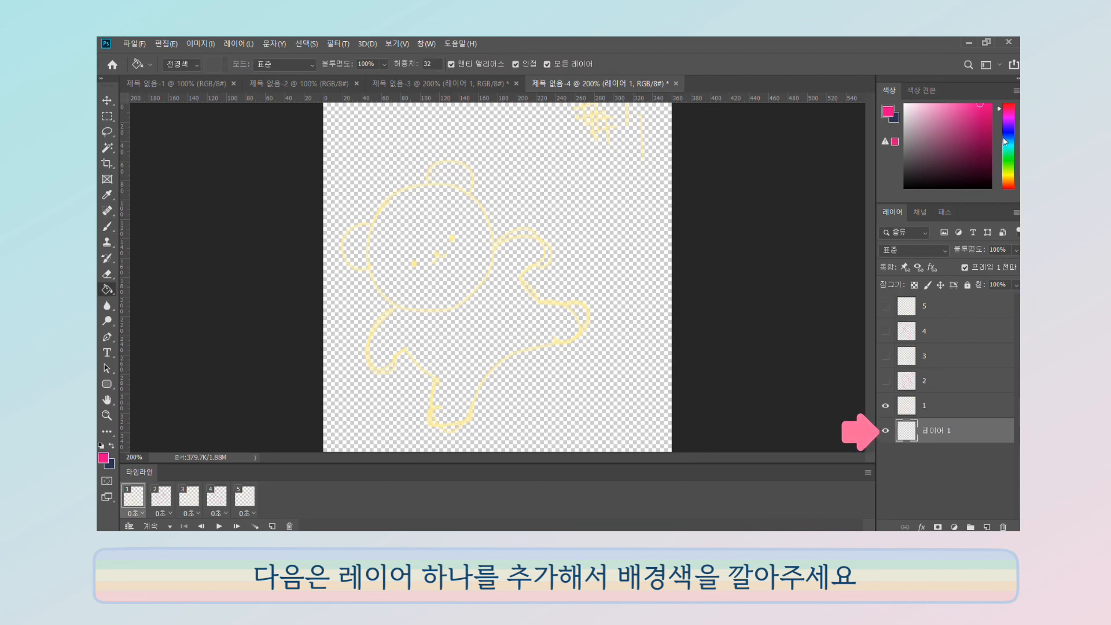
{"action": "left_click", "coordinate": [940, 122]}
{"action": "left_click", "coordinate": [559, 321]}
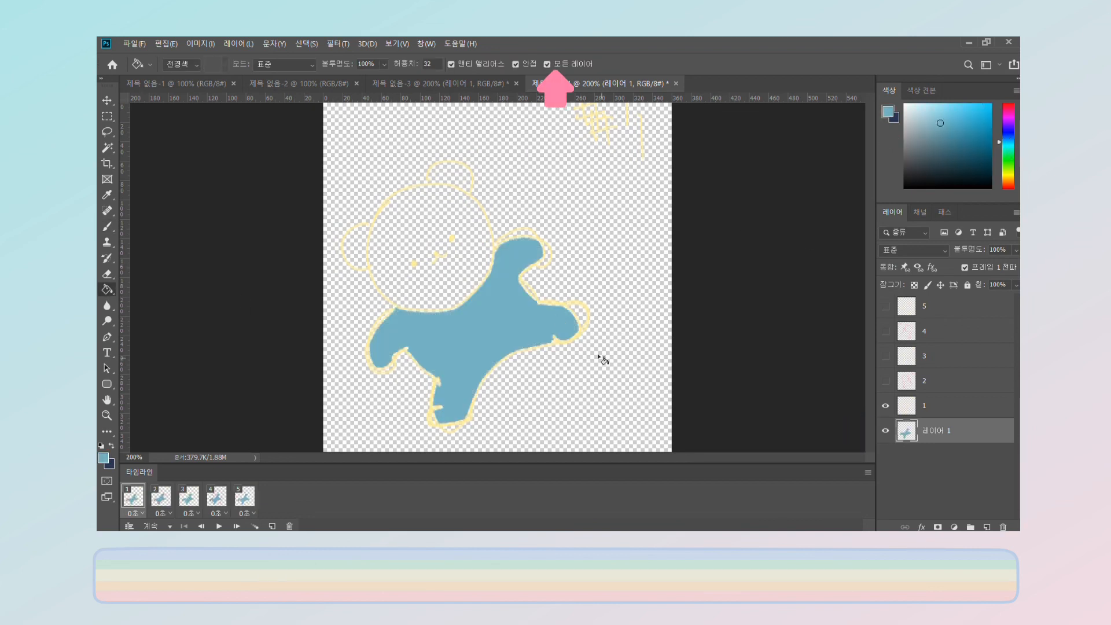
{"action": "key", "text": "ctrl+z"}
{"action": "left_click", "coordinate": [547, 64]}
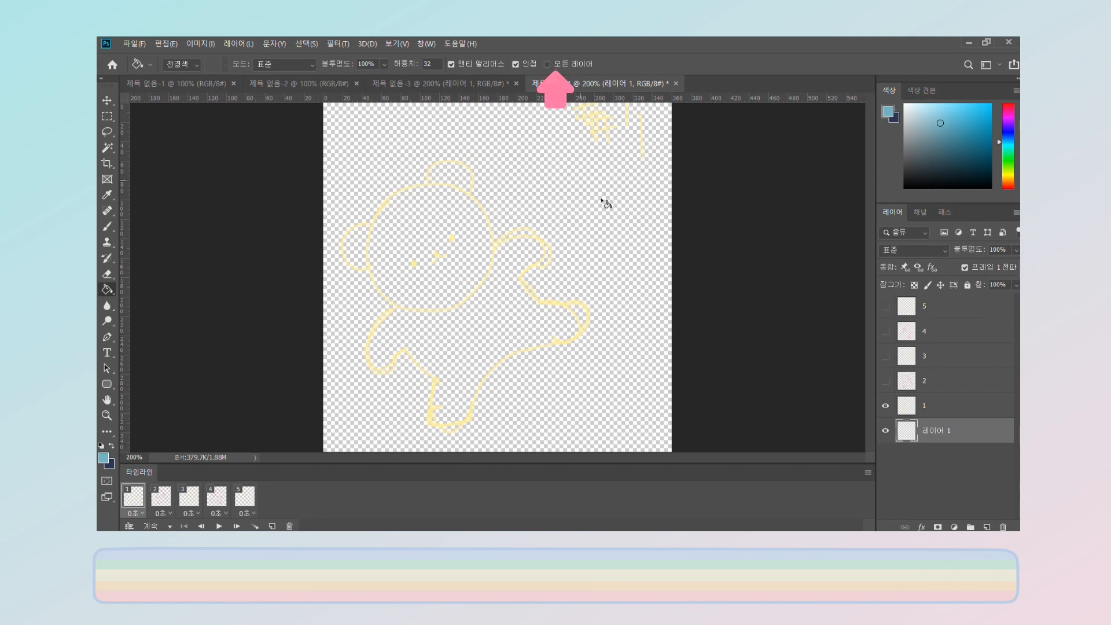
{"action": "left_click", "coordinate": [590, 183]}
Step through the five frames and play the animation to check the background and the bear's motion.
{"action": "left_click", "coordinate": [244, 496]}
{"action": "left_click", "coordinate": [139, 496]}
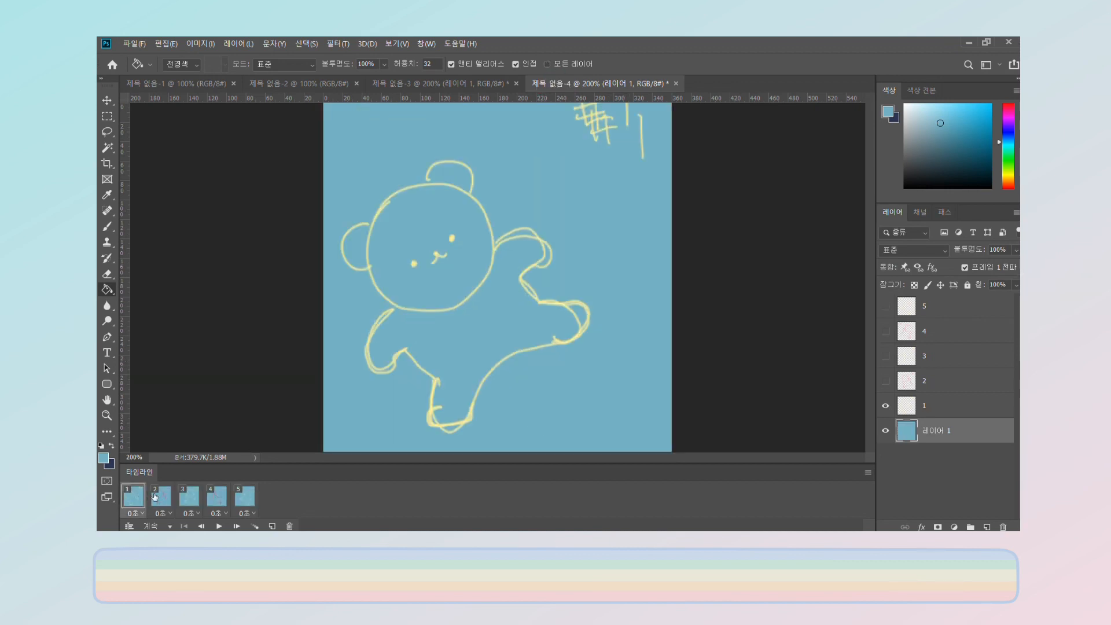
{"action": "left_click", "coordinate": [165, 497]}
{"action": "left_click", "coordinate": [191, 499]}
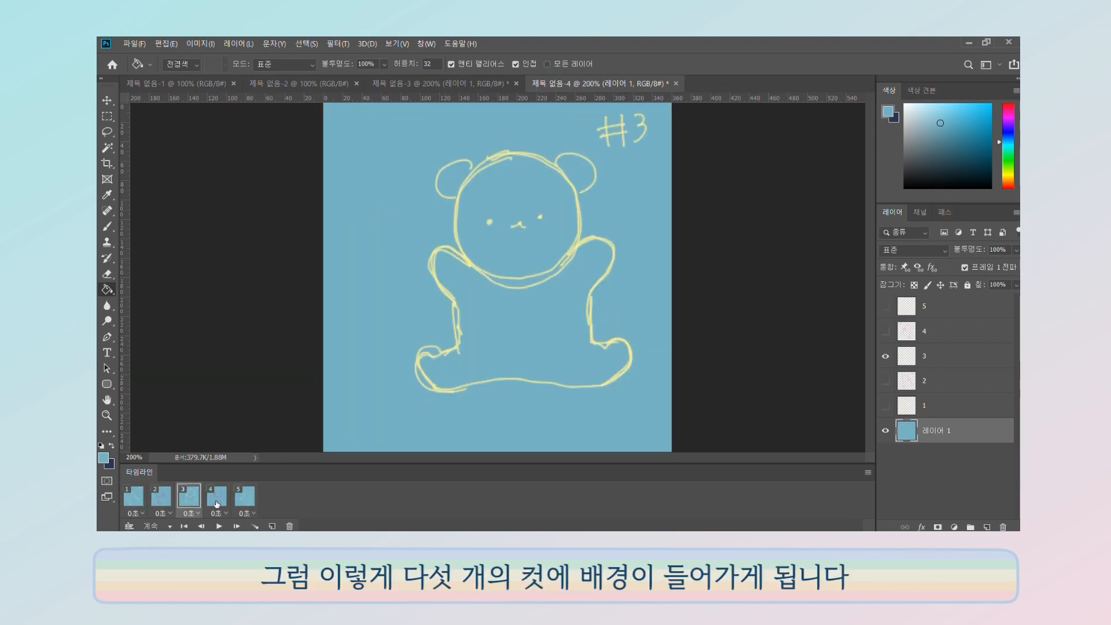
{"action": "left_click", "coordinate": [225, 502]}
{"action": "left_click", "coordinate": [247, 505]}
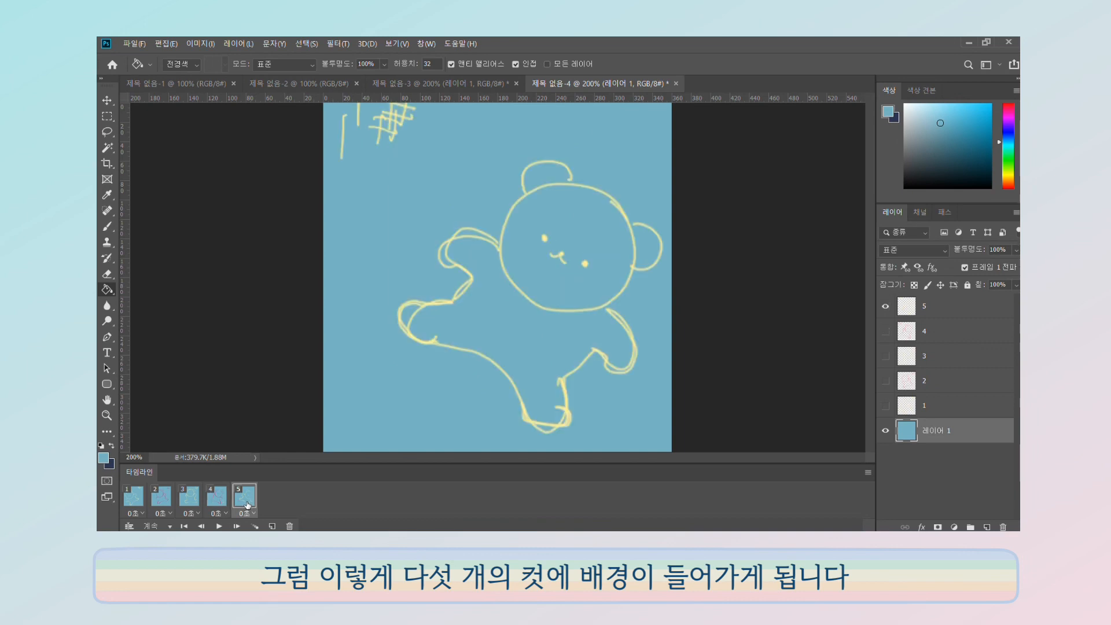
{"action": "left_click", "coordinate": [218, 526]}
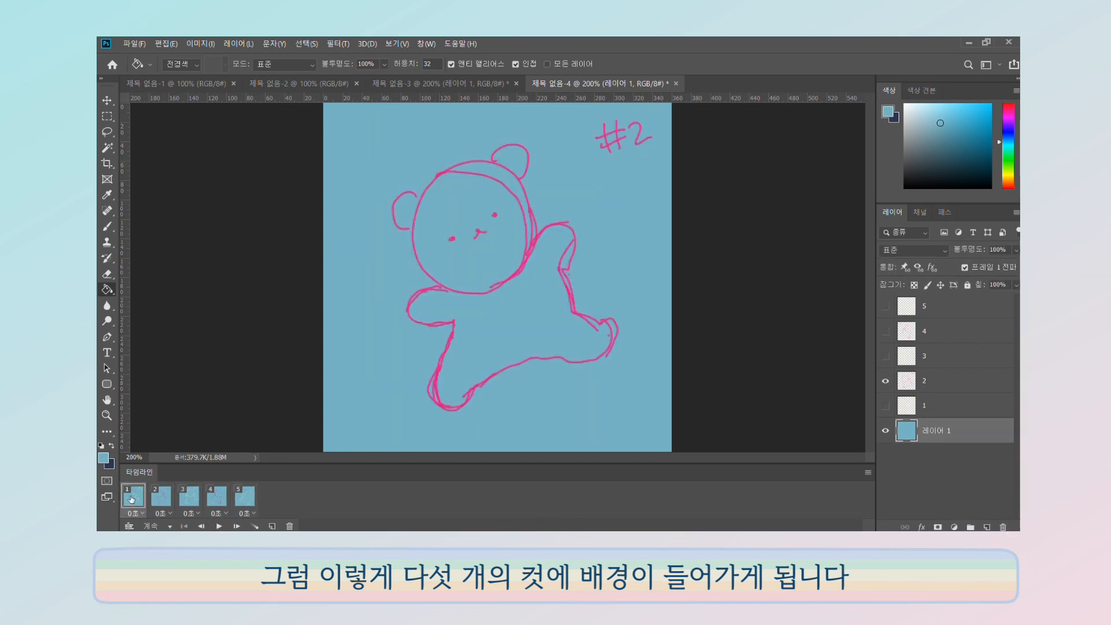
{"action": "left_click", "coordinate": [132, 498]}
{"action": "left_click", "coordinate": [160, 499]}
{"action": "left_click", "coordinate": [194, 500]}
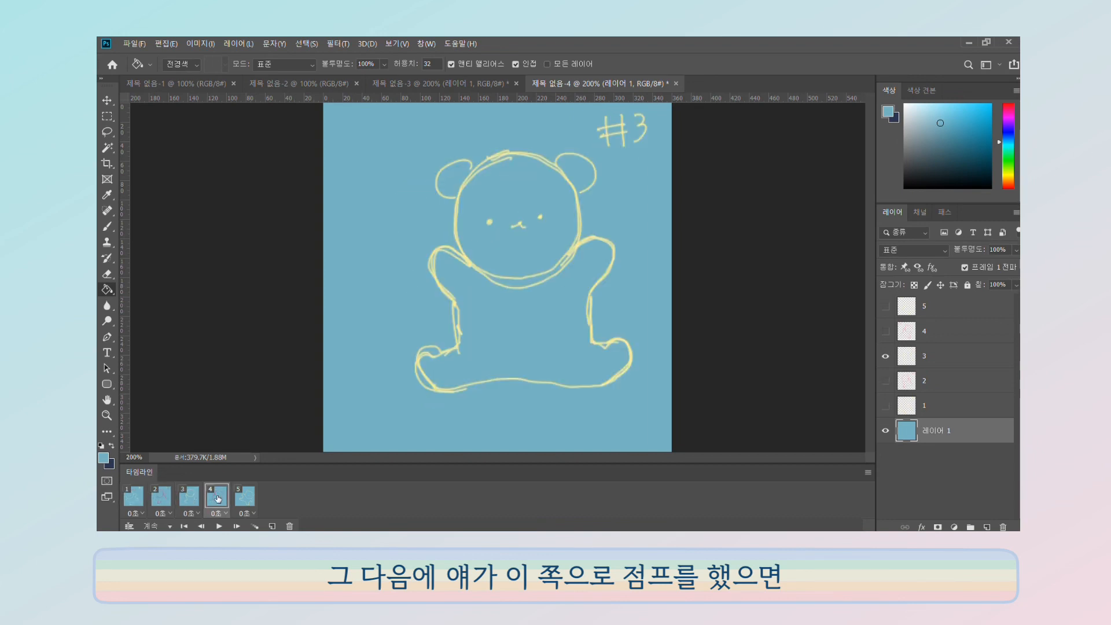
{"action": "left_click", "coordinate": [218, 499]}
{"action": "left_click", "coordinate": [245, 501]}
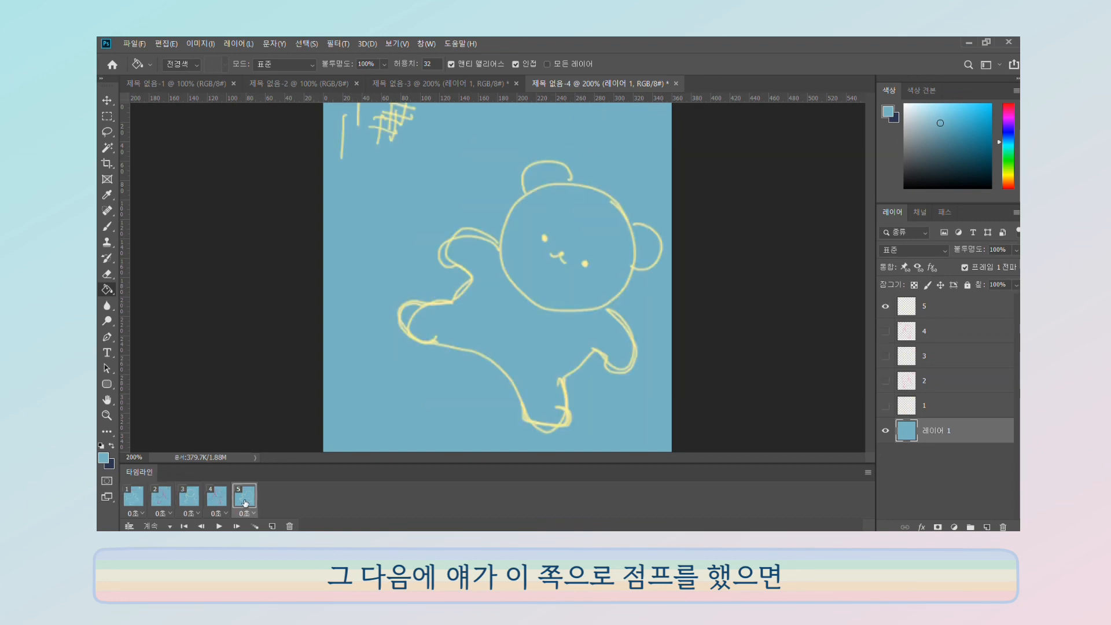
Add frames 6, 7 and 8 after frame 5, showing only bear layers 4, 3 and 2 respectively over the background.
{"action": "left_click", "coordinate": [272, 526]}
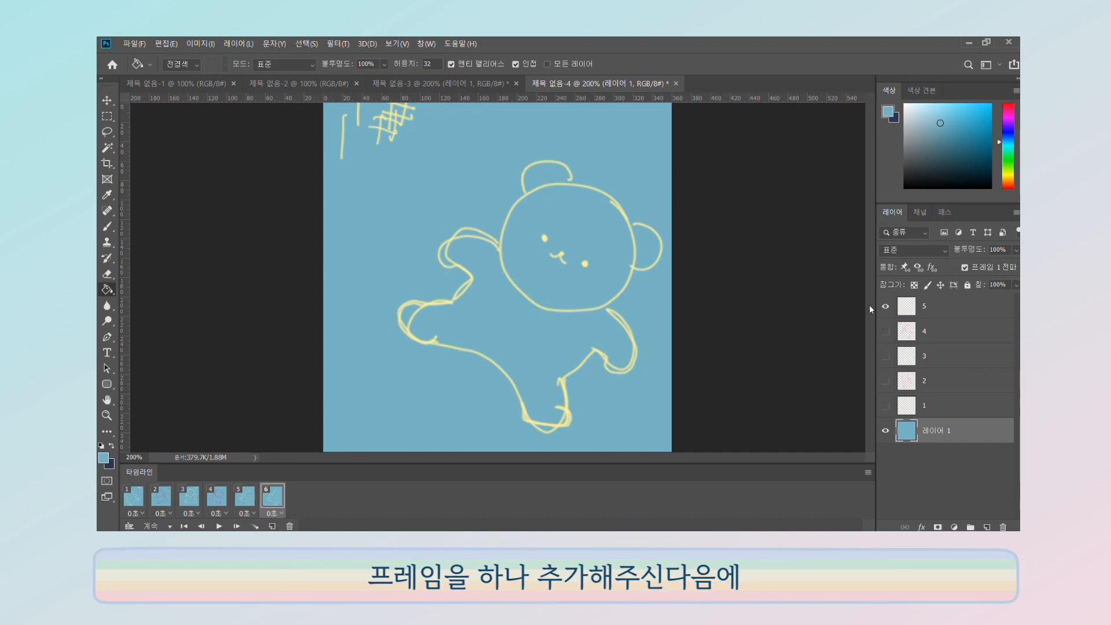
{"action": "left_click", "coordinate": [885, 305]}
{"action": "left_click", "coordinate": [885, 330]}
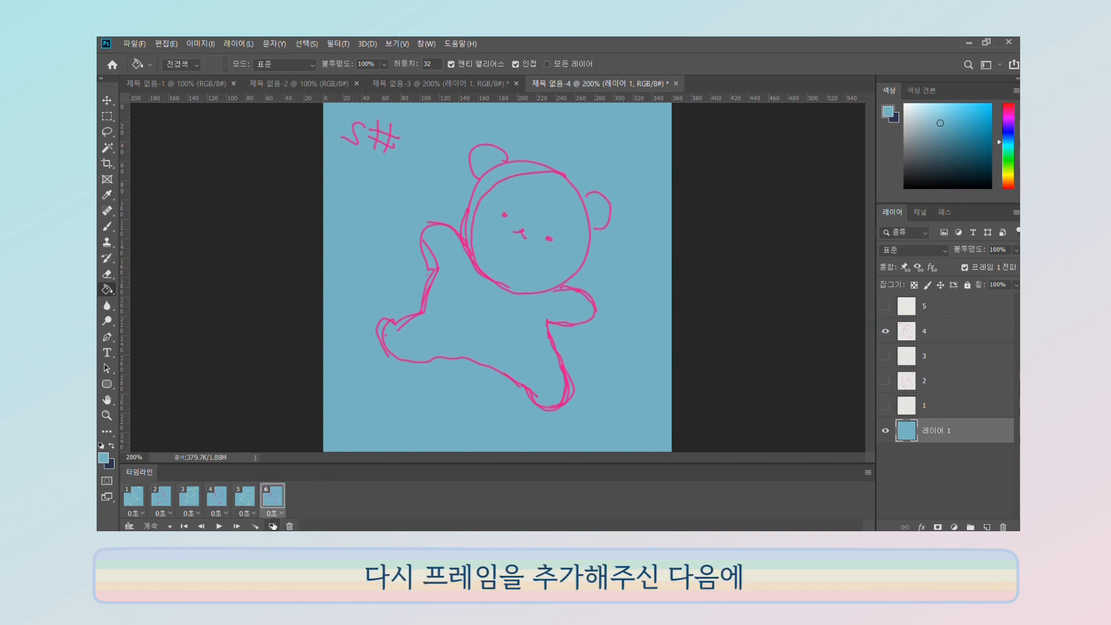
{"action": "left_click", "coordinate": [272, 526]}
{"action": "left_click", "coordinate": [885, 331]}
{"action": "left_click", "coordinate": [885, 356]}
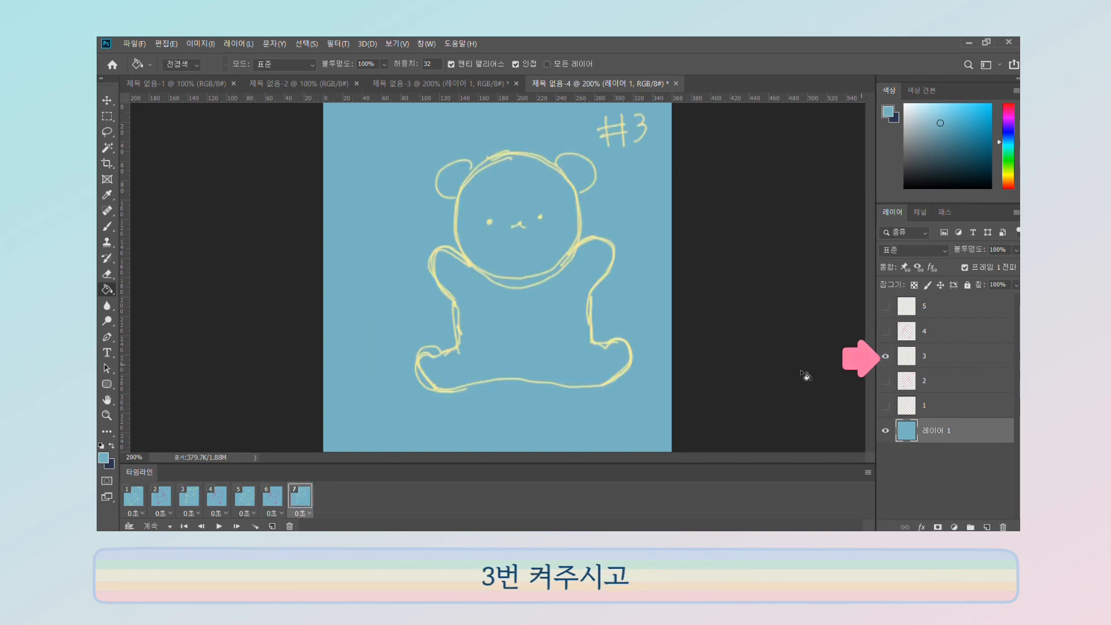
{"action": "left_click", "coordinate": [272, 525]}
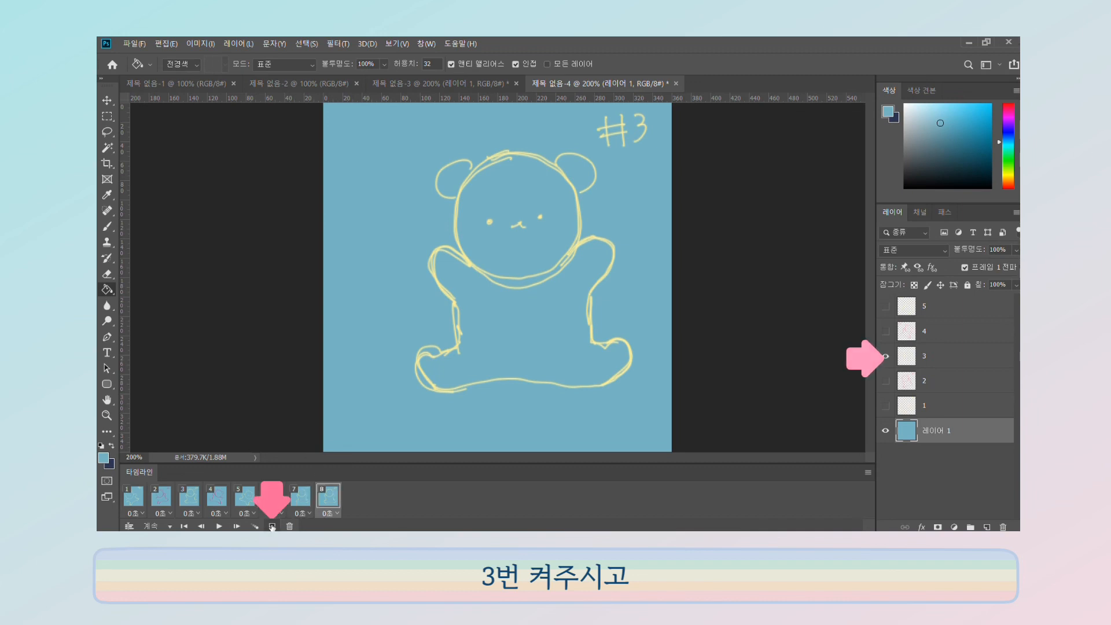
{"action": "left_click", "coordinate": [885, 356]}
{"action": "left_click", "coordinate": [884, 381]}
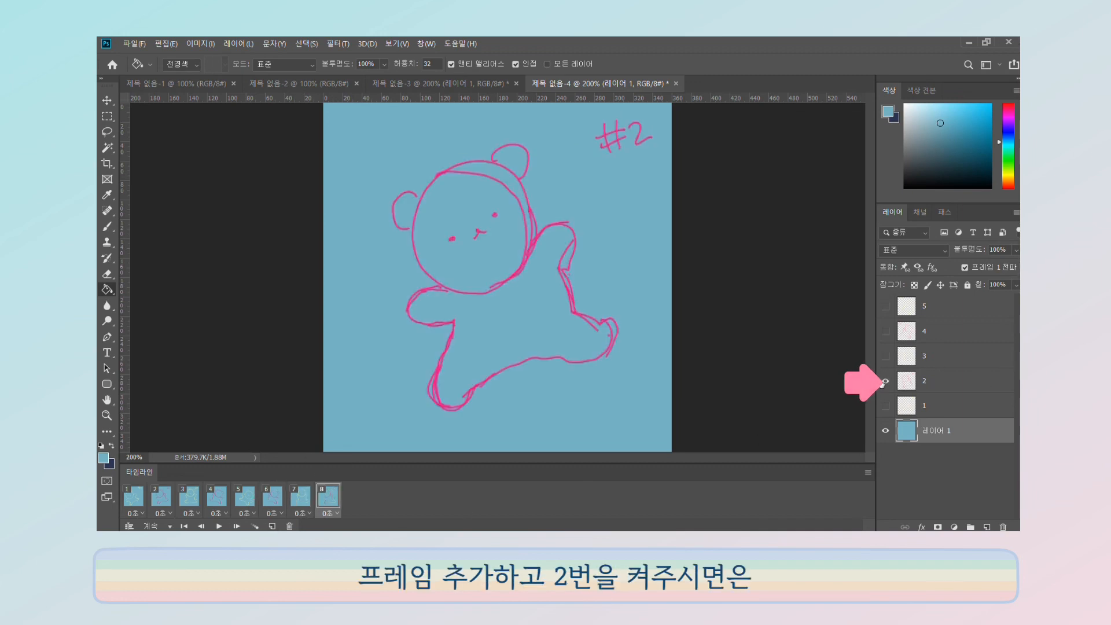
Play the eight-frame animation from the start to check that the swaying loops.
{"action": "left_click", "coordinate": [144, 499]}
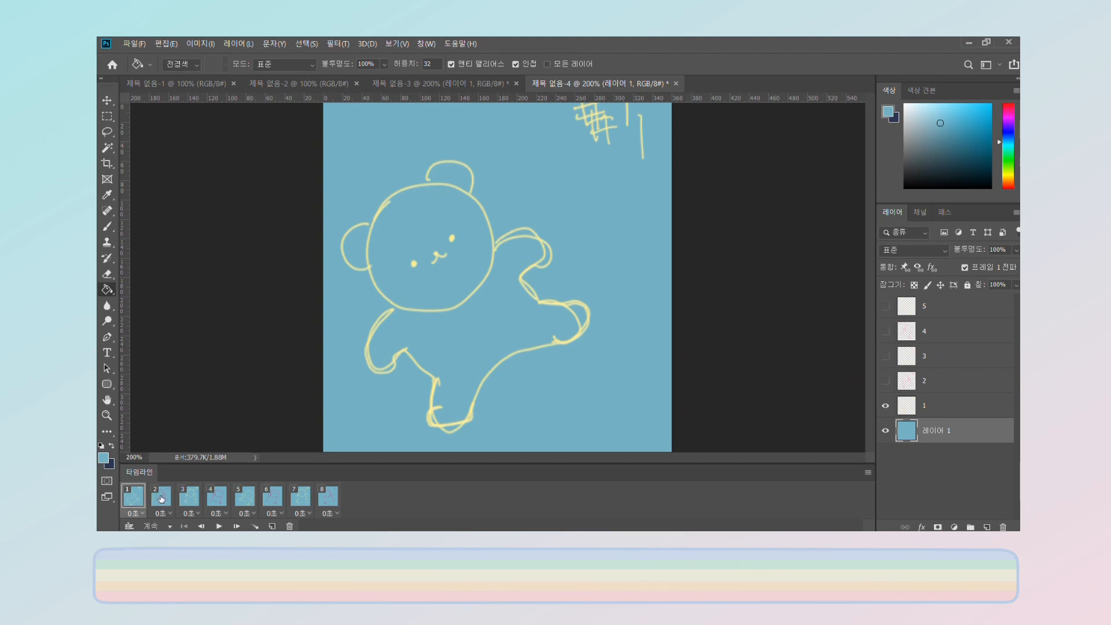
{"action": "left_click", "coordinate": [161, 498]}
{"action": "left_click", "coordinate": [219, 527]}
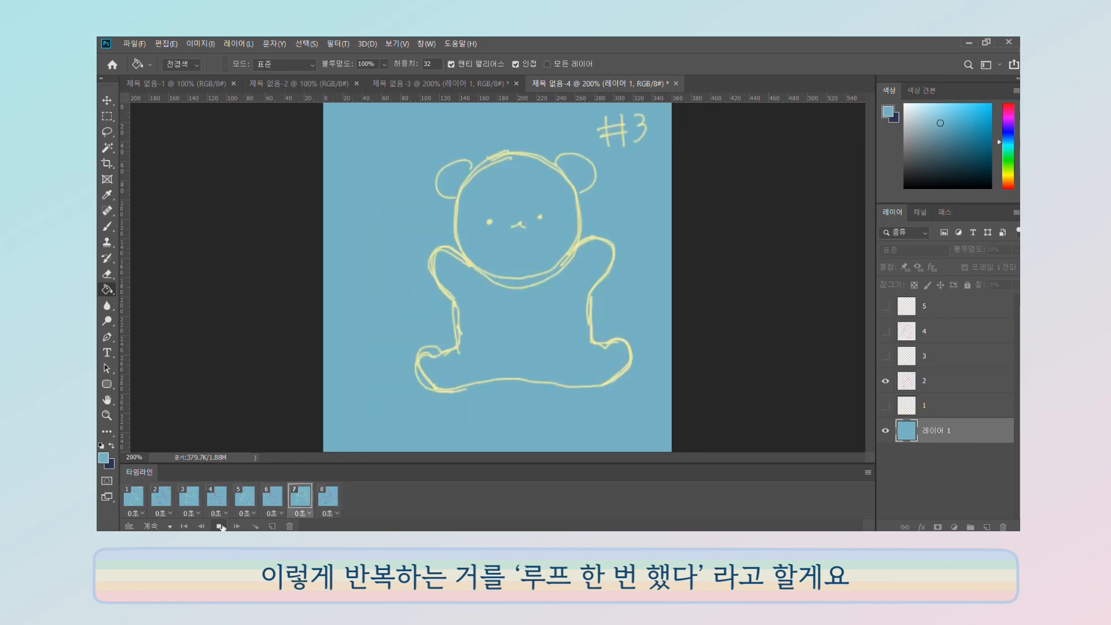
{"action": "left_click", "coordinate": [220, 526]}
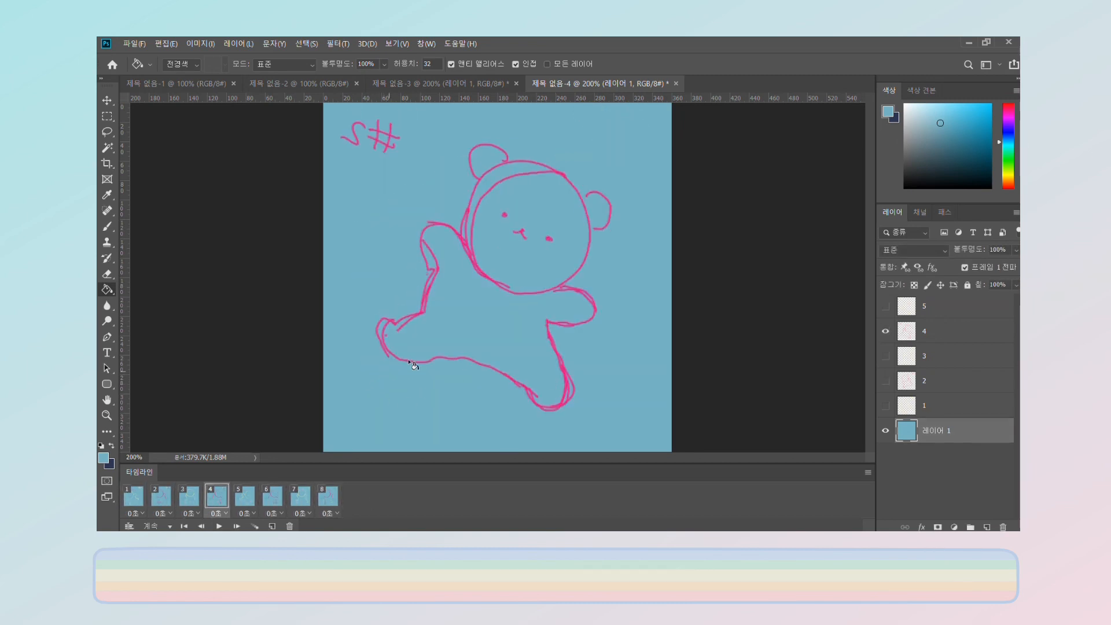
Delete the frame animation and refill the background layer with a muted gray-blue.
{"action": "left_click", "coordinate": [885, 331]}
{"action": "left_click", "coordinate": [937, 308]}
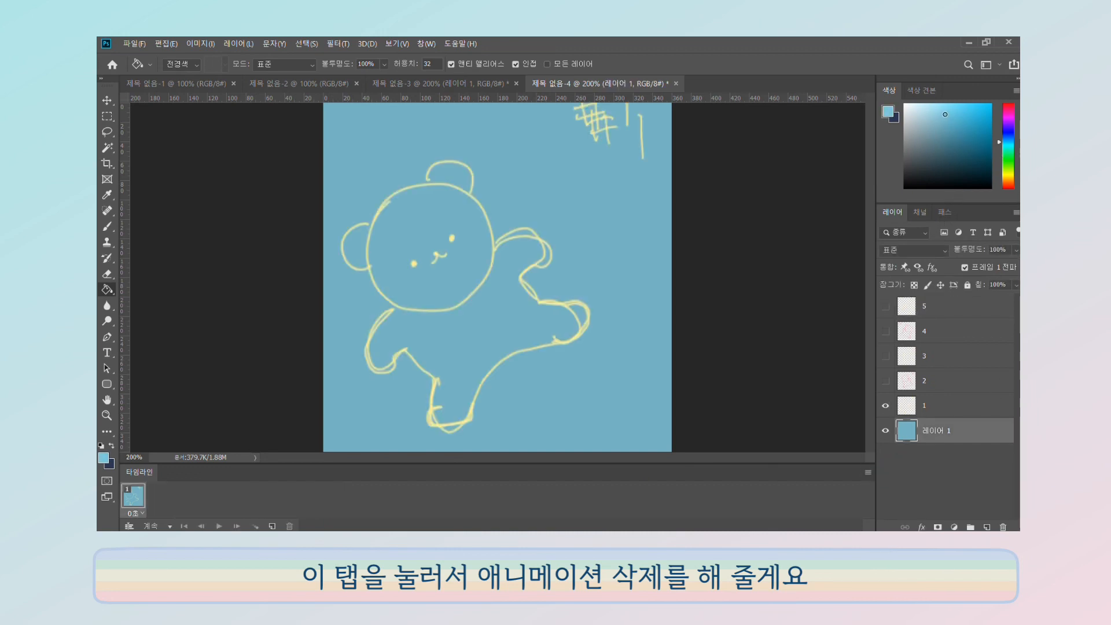
{"action": "left_click", "coordinate": [659, 402]}
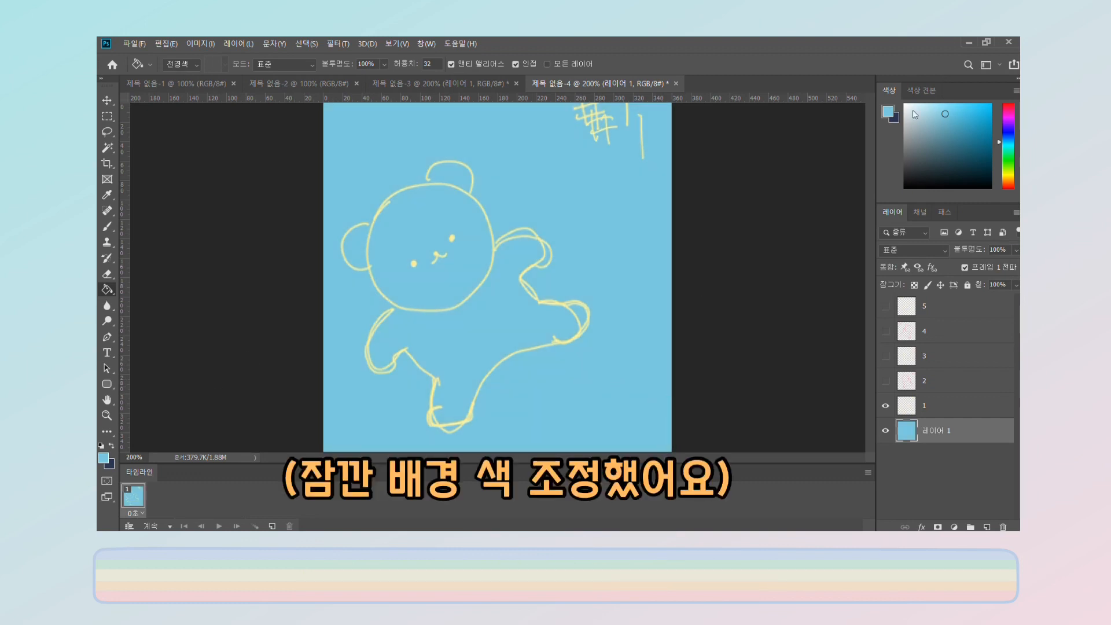
{"action": "left_click", "coordinate": [926, 129]}
{"action": "left_click", "coordinate": [645, 293]}
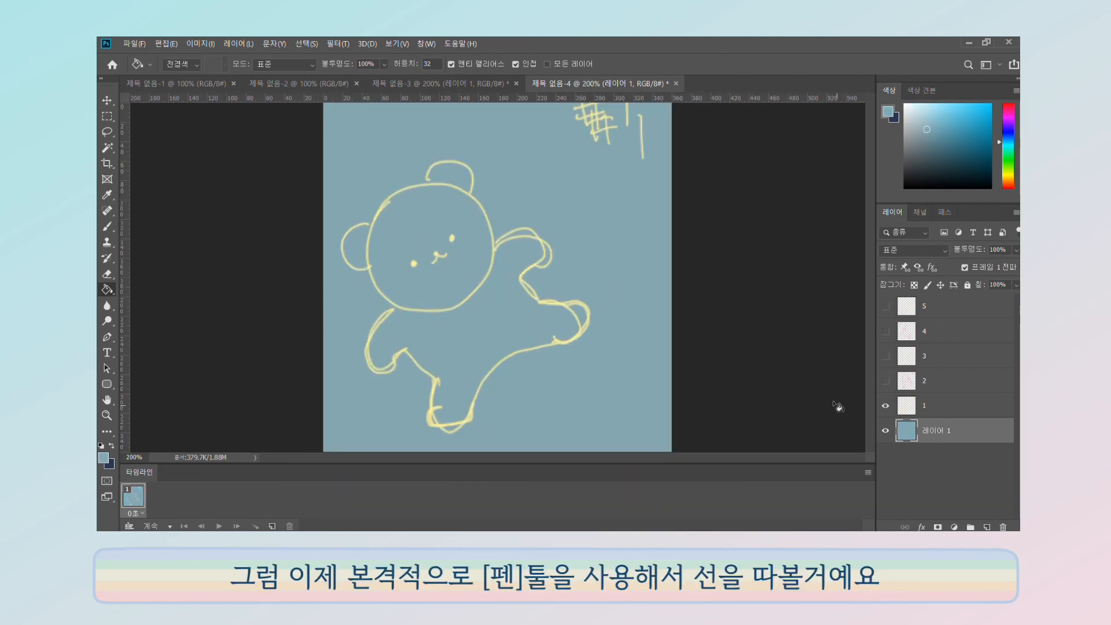
Create a layer group named 1 and move sketch layer 1 into it.
{"action": "left_click", "coordinate": [952, 409]}
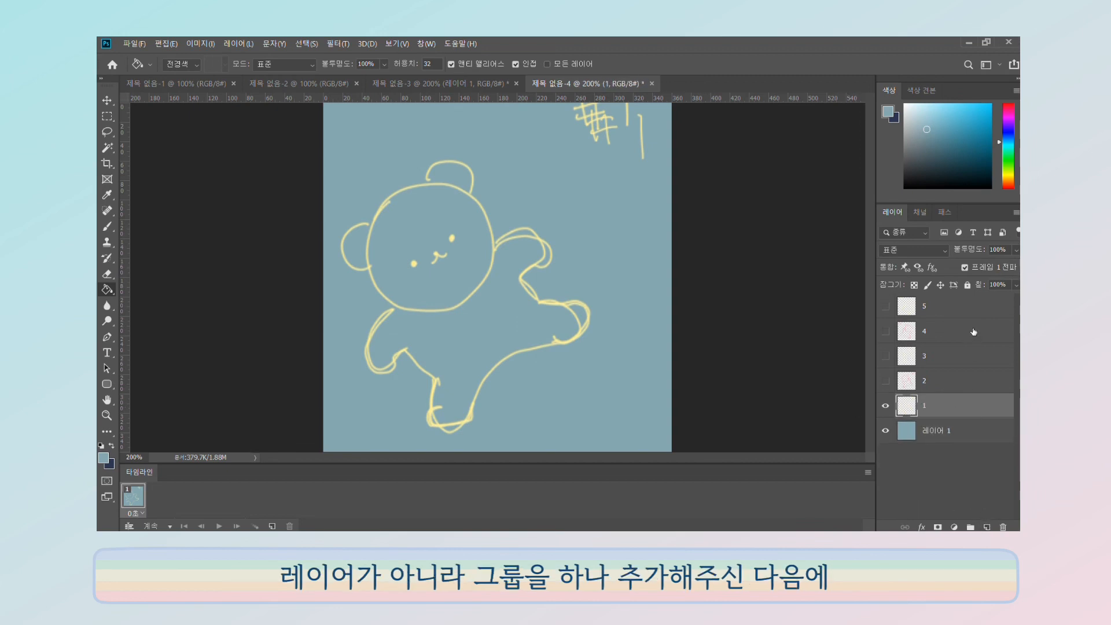
{"action": "left_click", "coordinate": [972, 525]}
{"action": "double_click", "coordinate": [932, 402]}
{"action": "type", "text": "1"}
{"action": "key", "text": "Return"}
{"action": "left_click_drag", "start_coordinate": [936, 417], "coordinate": [943, 404]}
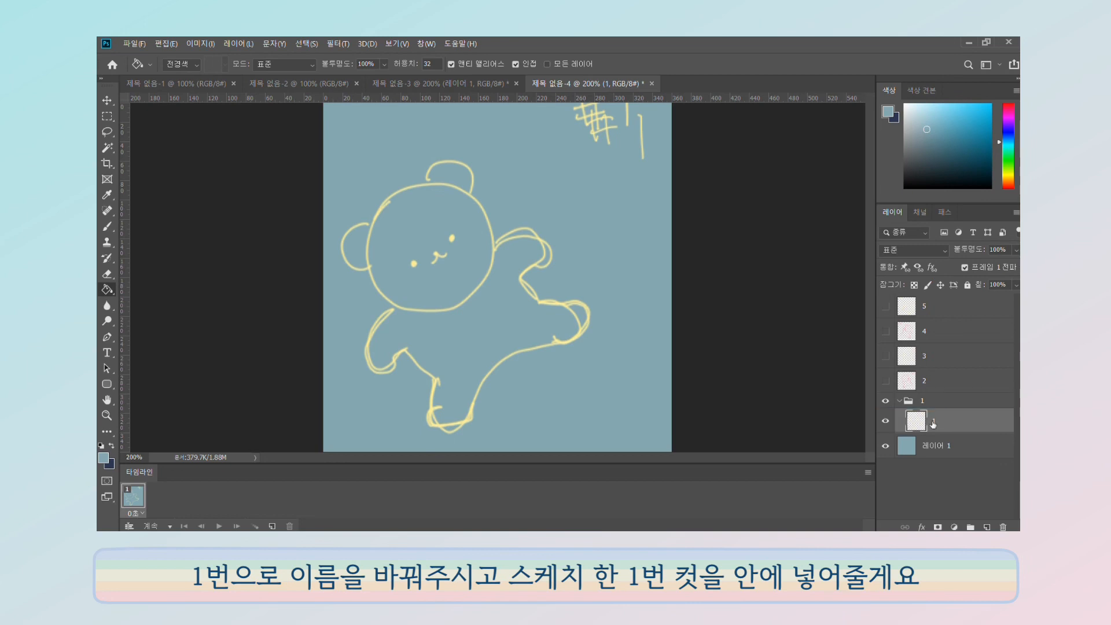
Lower the opacity of sketch layer 1 inside group 1 to 40%.
{"action": "left_click", "coordinate": [986, 526]}
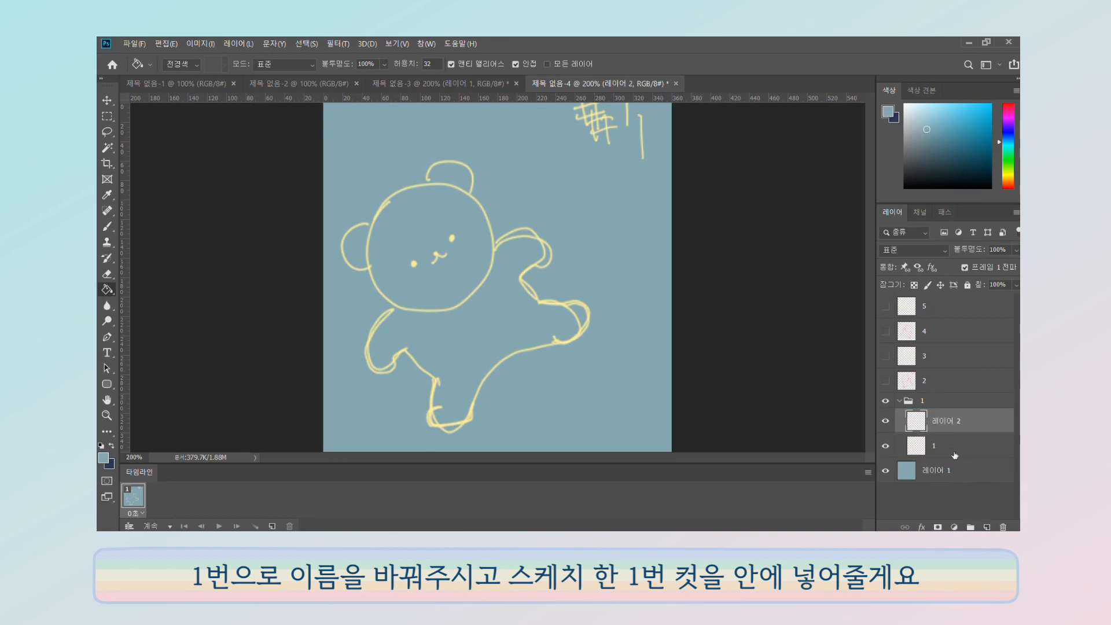
{"action": "key", "text": "ctrl+z"}
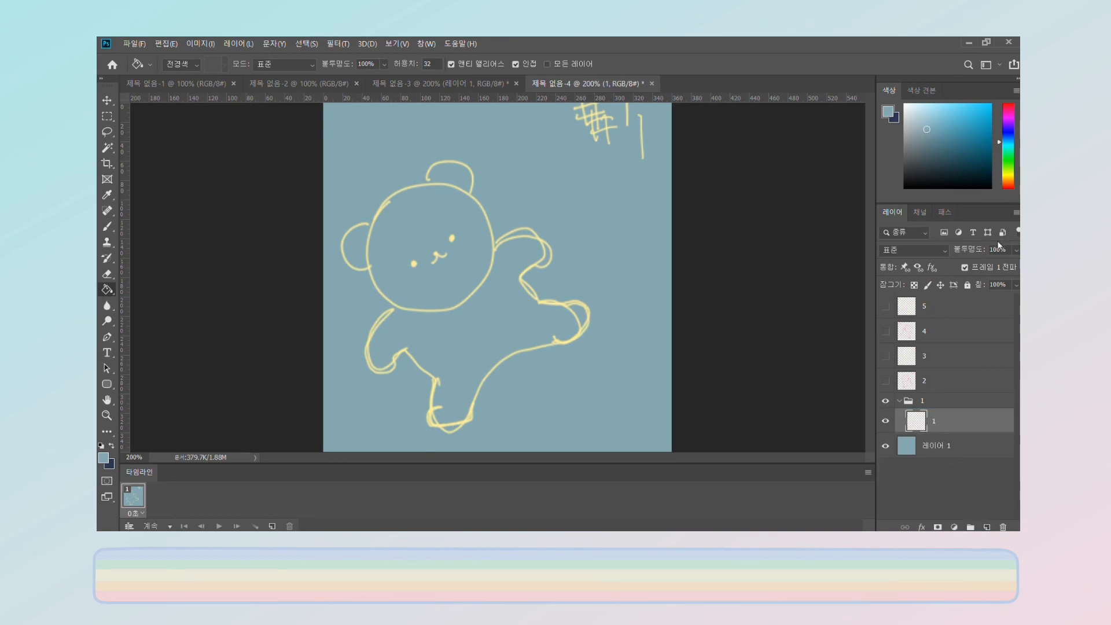
{"action": "left_click", "coordinate": [1011, 250]}
{"action": "left_click_drag", "start_coordinate": [986, 258], "coordinate": [981, 258]}
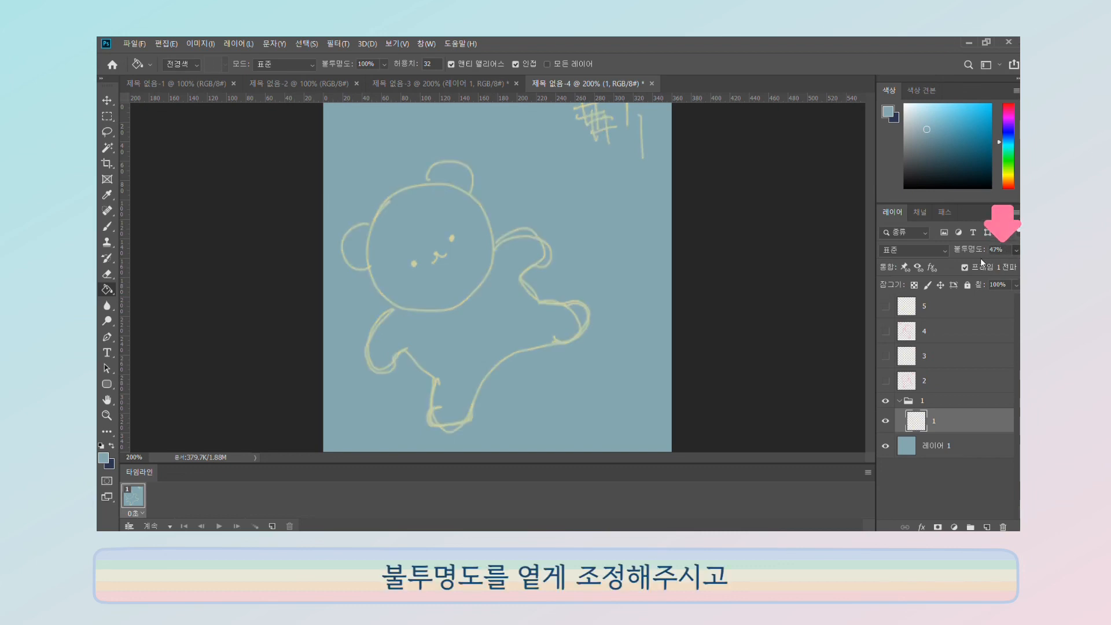
Trace the bear's head with the Pen tool as a closed shape about 138 × 142 px, using no fill and a black 5 px stroke.
{"action": "left_click", "coordinate": [107, 336]}
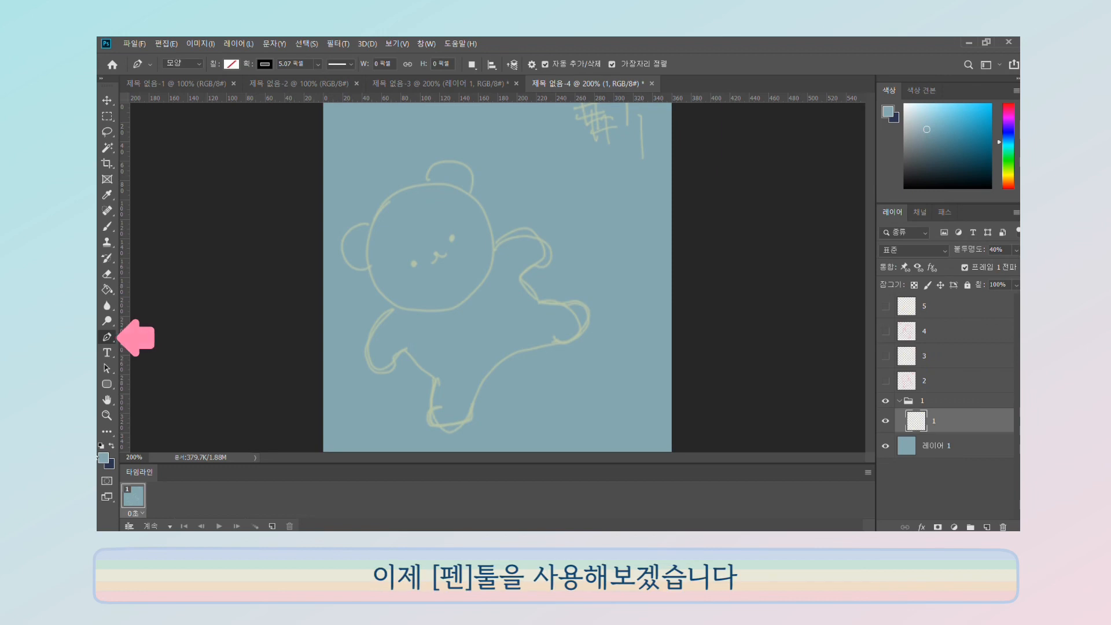
{"action": "key", "text": "i"}
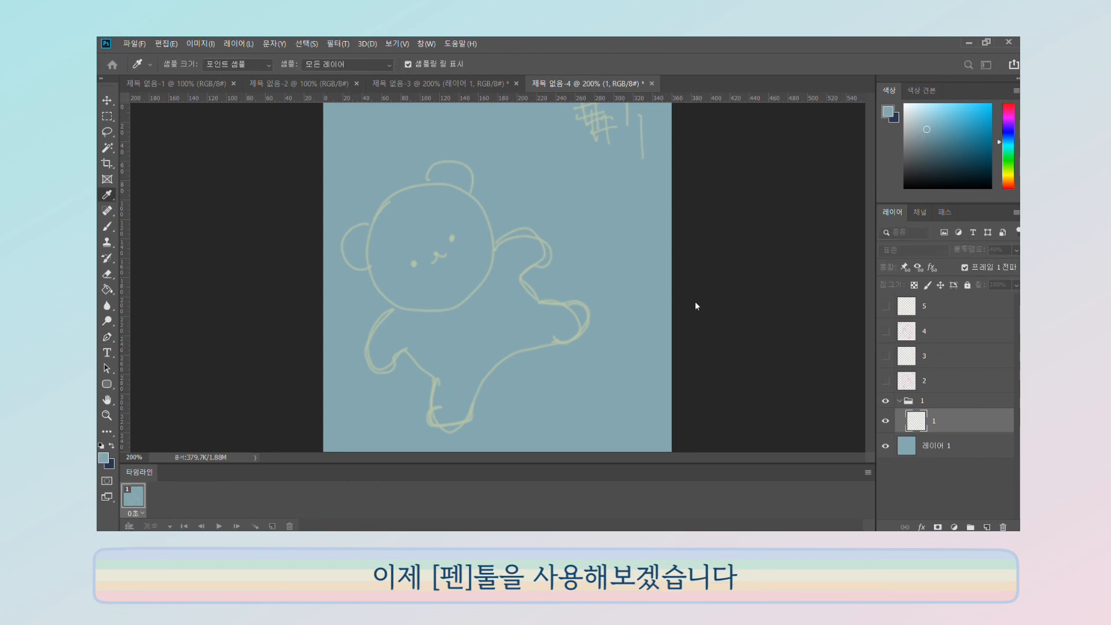
{"action": "key", "text": "p"}
{"action": "key", "text": "d"}
{"action": "left_click", "coordinate": [394, 194]}
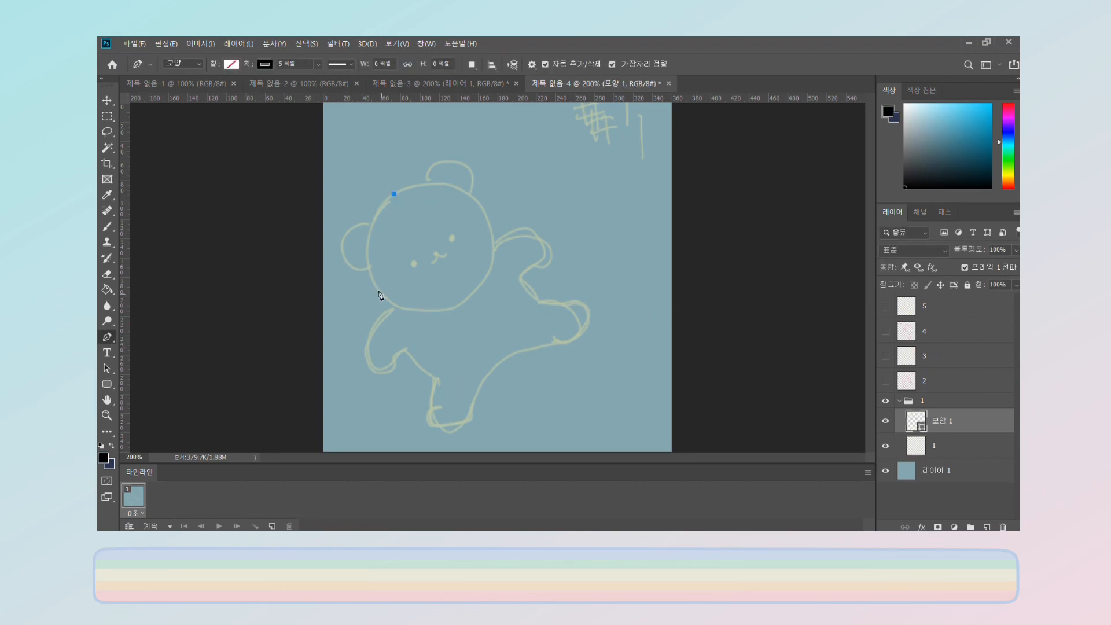
{"action": "left_click_drag", "start_coordinate": [382, 295], "coordinate": [426, 359]}
{"action": "left_click_drag", "start_coordinate": [492, 267], "coordinate": [539, 202]}
{"action": "key", "text": "ctrl+z"}
{"action": "key", "text": "ctrl+z"}
{"action": "left_click", "coordinate": [459, 307]}
{"action": "key", "text": "ctrl+z"}
{"action": "left_click_drag", "start_coordinate": [492, 266], "coordinate": [497, 233]}
{"action": "key", "text": "ctrl+z"}
{"action": "left_click_drag", "start_coordinate": [487, 214], "coordinate": [475, 189]}
{"action": "left_click_drag", "start_coordinate": [393, 194], "coordinate": [387, 171]}
{"action": "left_click_drag", "start_coordinate": [347, 233], "coordinate": [329, 223]}
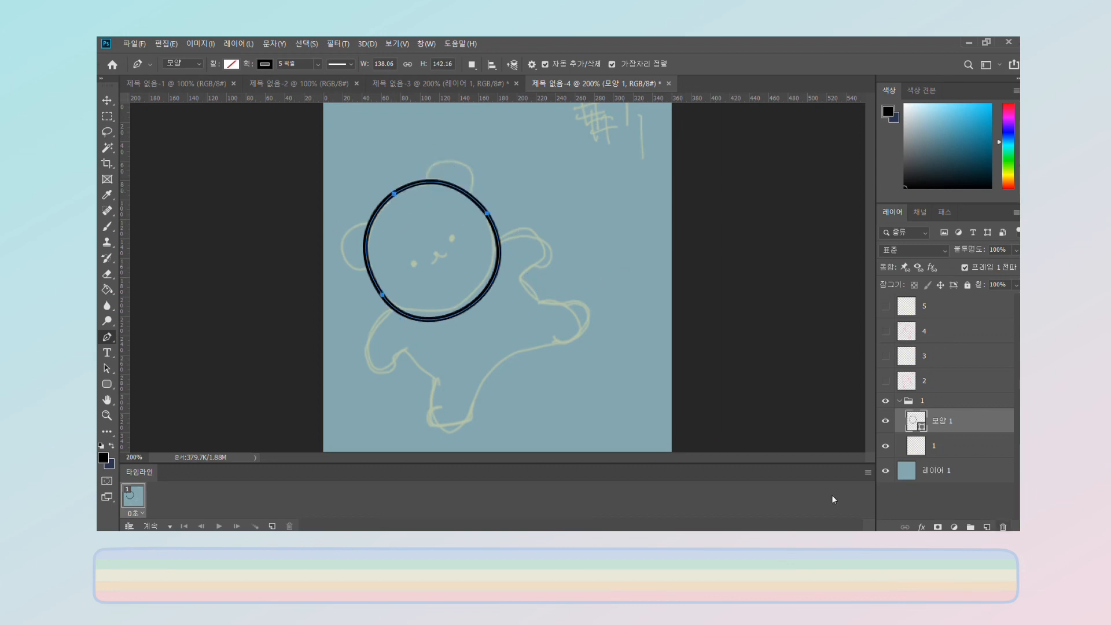
{"action": "key", "text": "Return"}
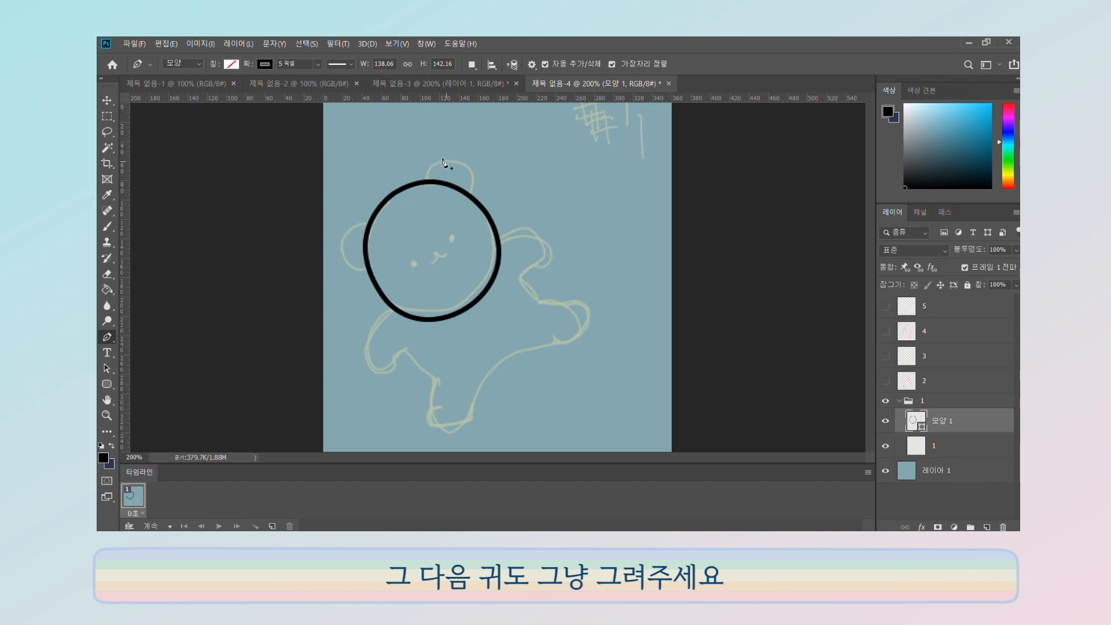
Trace the bear's two ears with the Pen tool as closed shapes, about 47 × 56 px for the upper ear and 48 × 48 px for the side ear.
{"action": "mouse_move", "coordinate": [425, 164]}
{"action": "left_mouse_down"}
{"action": "mouse_move", "coordinate": [424, 216]}
{"action": "mouse_move", "coordinate": [476, 188]}
{"action": "mouse_move", "coordinate": [443, 161]}
{"action": "mouse_move", "coordinate": [392, 163]}
{"action": "mouse_move", "coordinate": [409, 161]}
{"action": "left_mouse_up"}
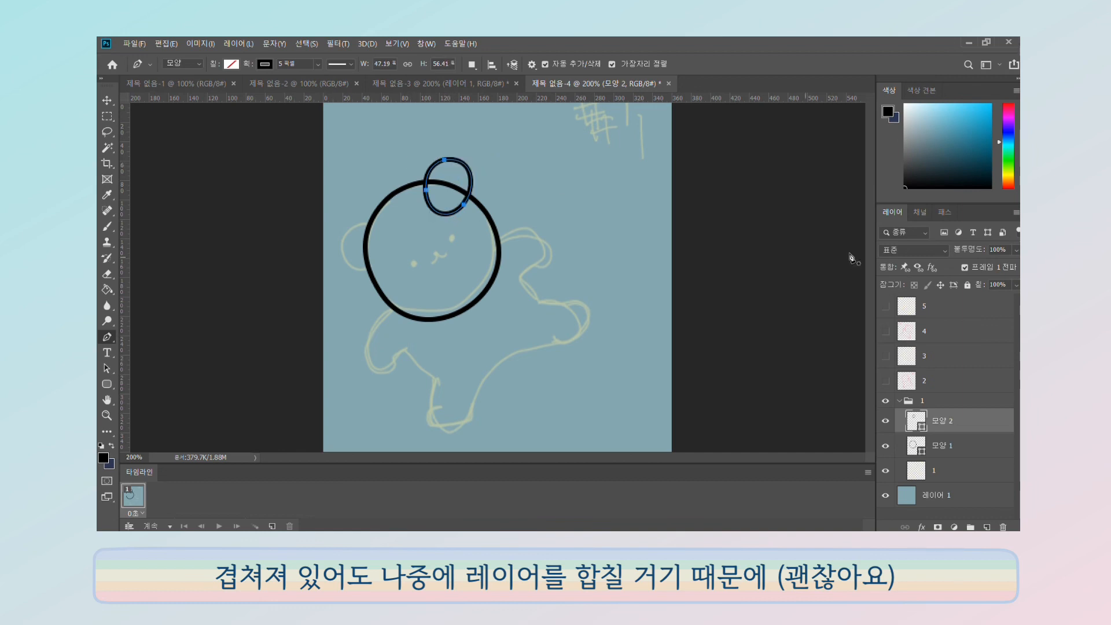
{"action": "key", "text": "Return"}
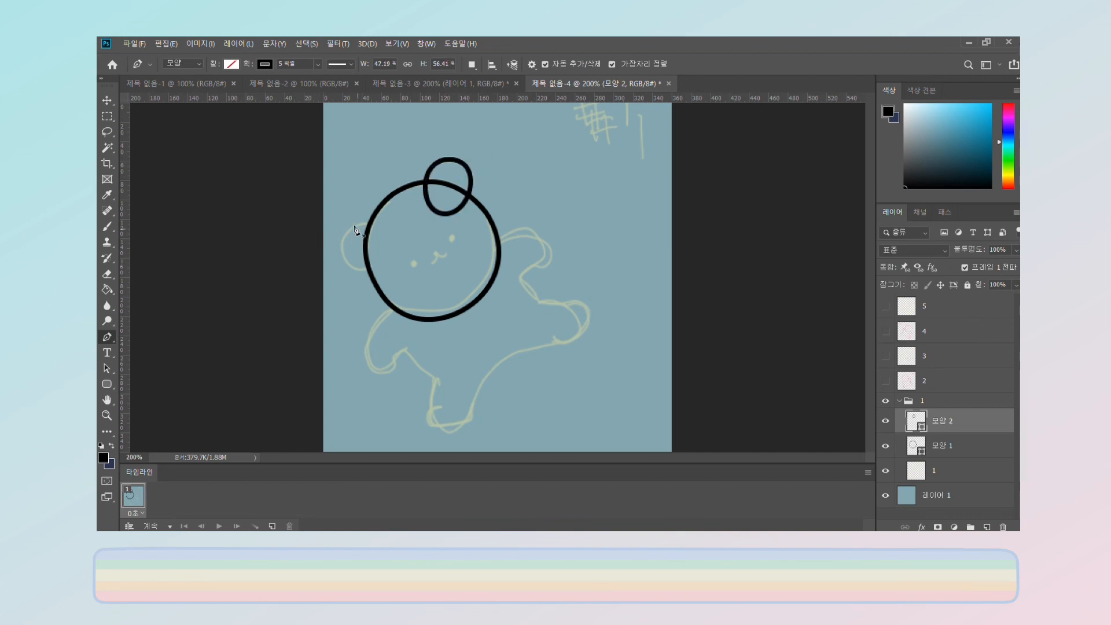
{"action": "left_click", "coordinate": [377, 225]}
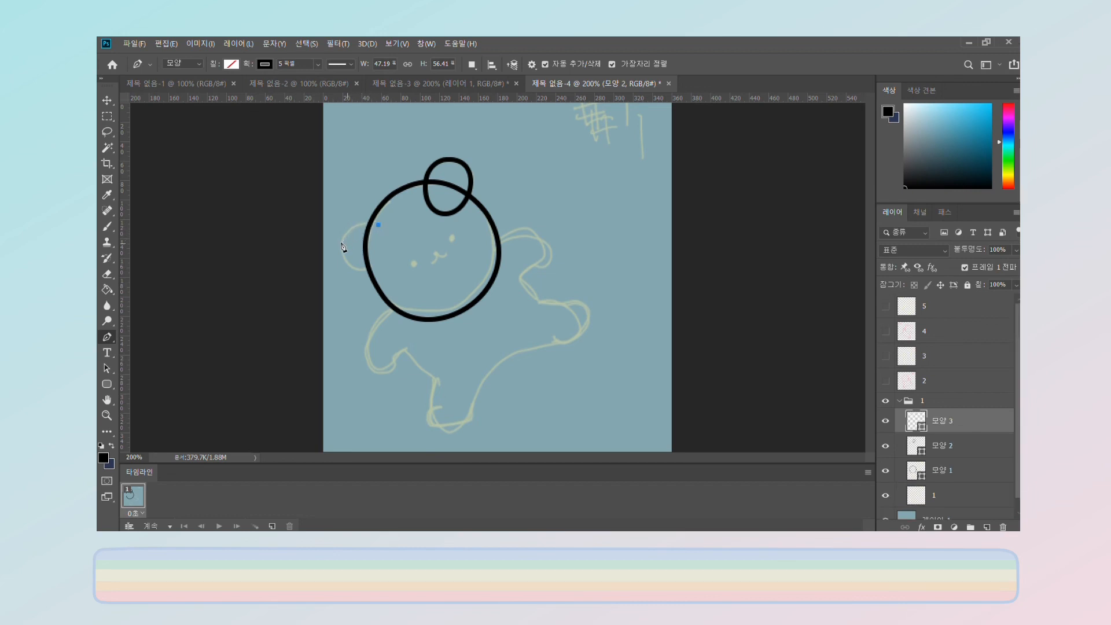
{"action": "left_click_drag", "start_coordinate": [339, 255], "coordinate": [368, 221]}
{"action": "key", "text": "Return"}
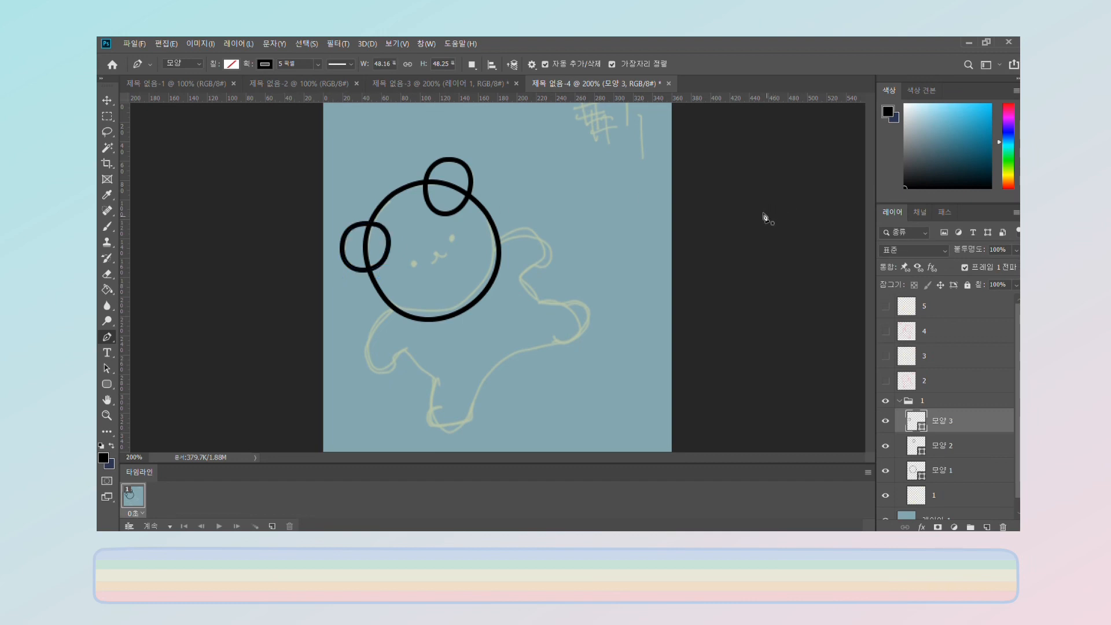
Select the head and both ear shape layers in group 1 and merge them into one outline.
{"action": "key", "text": "ctrl"}
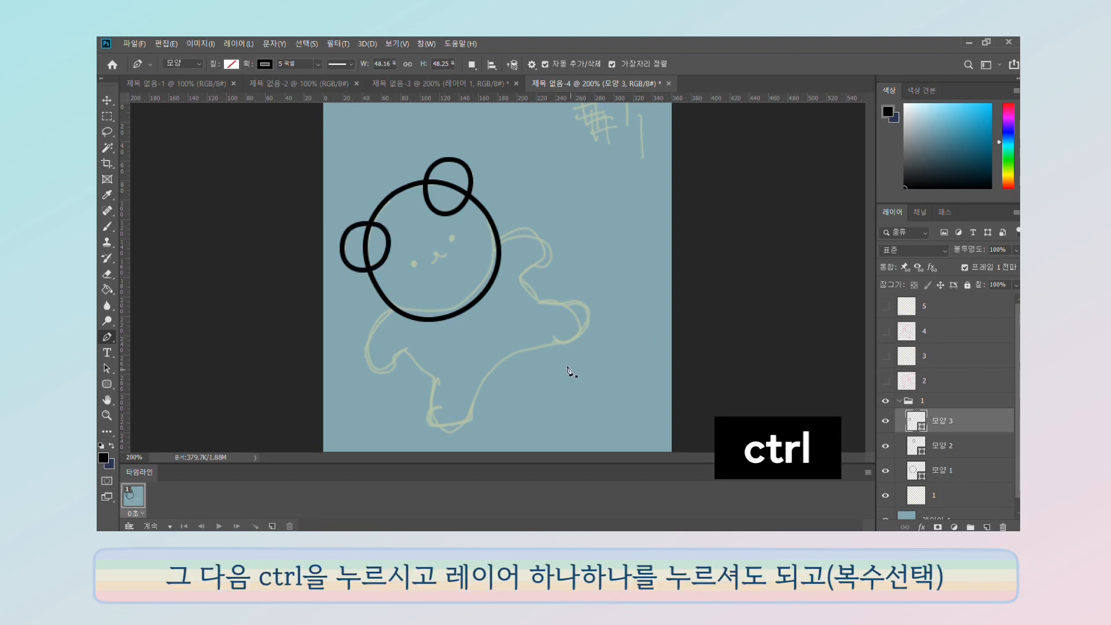
{"action": "left_click", "coordinate": [958, 446], "text": "ctrl"}
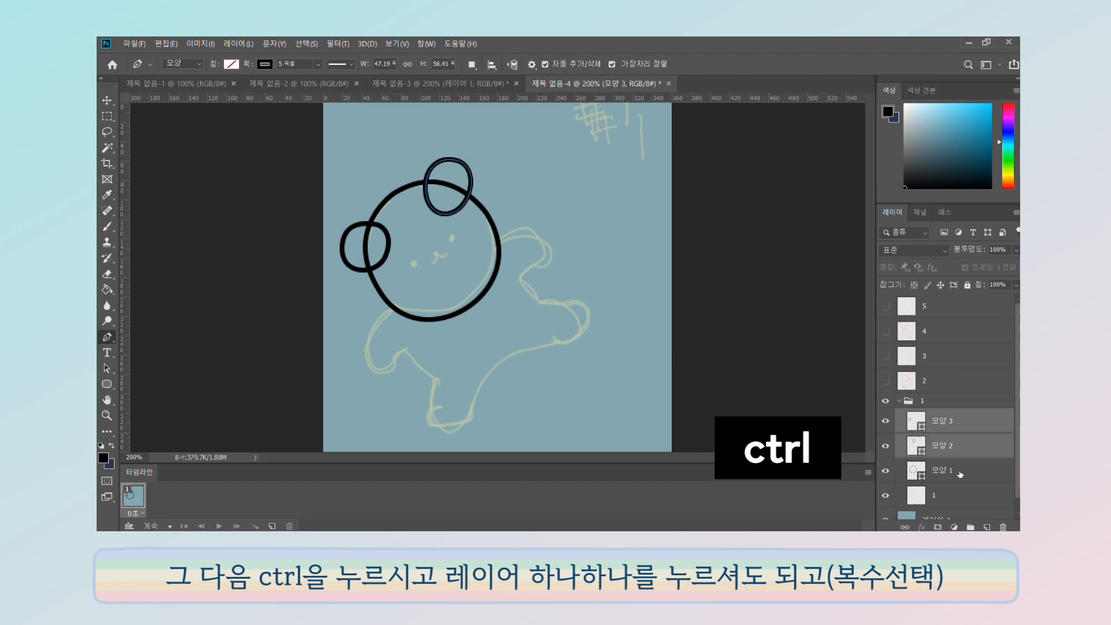
{"action": "left_click", "coordinate": [957, 471], "text": "ctrl"}
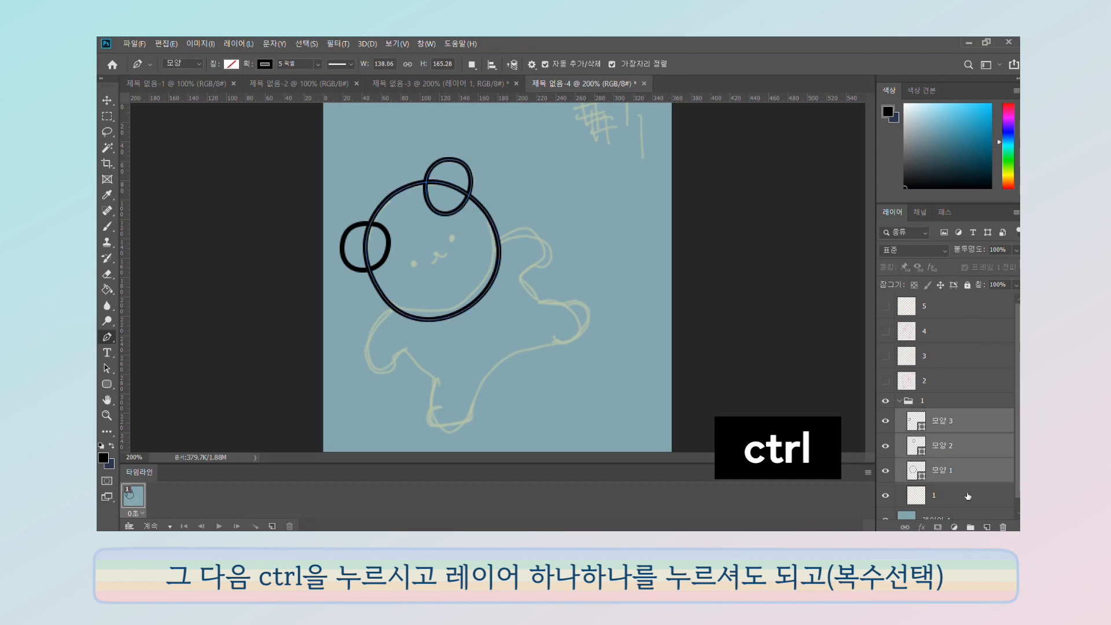
{"action": "left_click", "coordinate": [953, 422]}
{"action": "left_click", "coordinate": [952, 474], "text": "shift"}
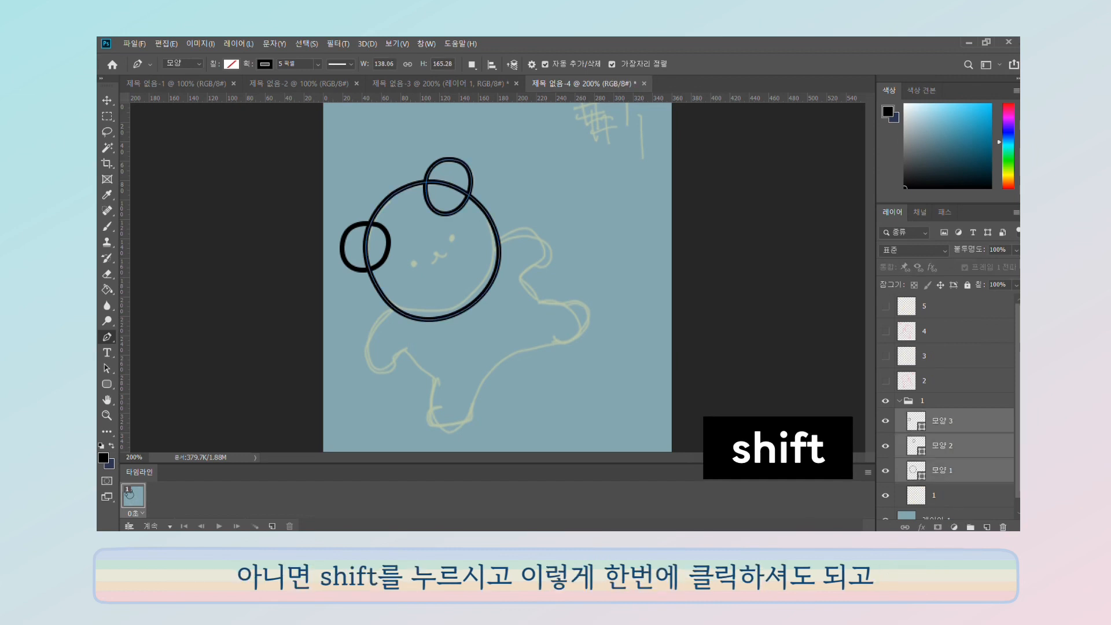
{"action": "key", "text": "ctrl+e"}
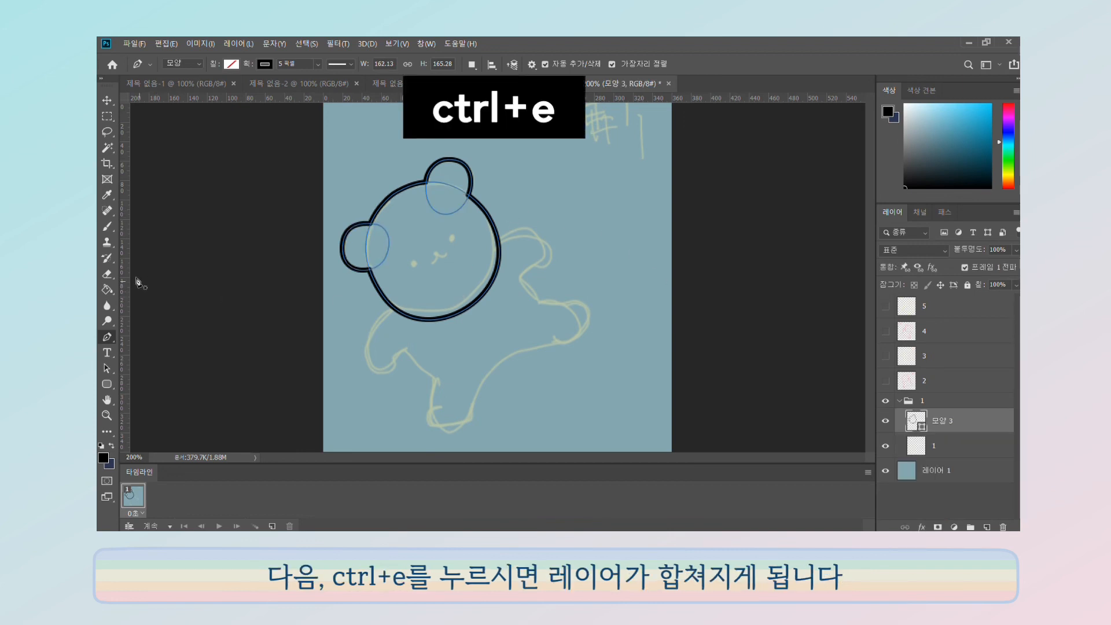
Trace the lowered arm, waist and standing foot with the Pen tool, starting the body outline at the lower edge of the head.
{"action": "left_click", "coordinate": [938, 446]}
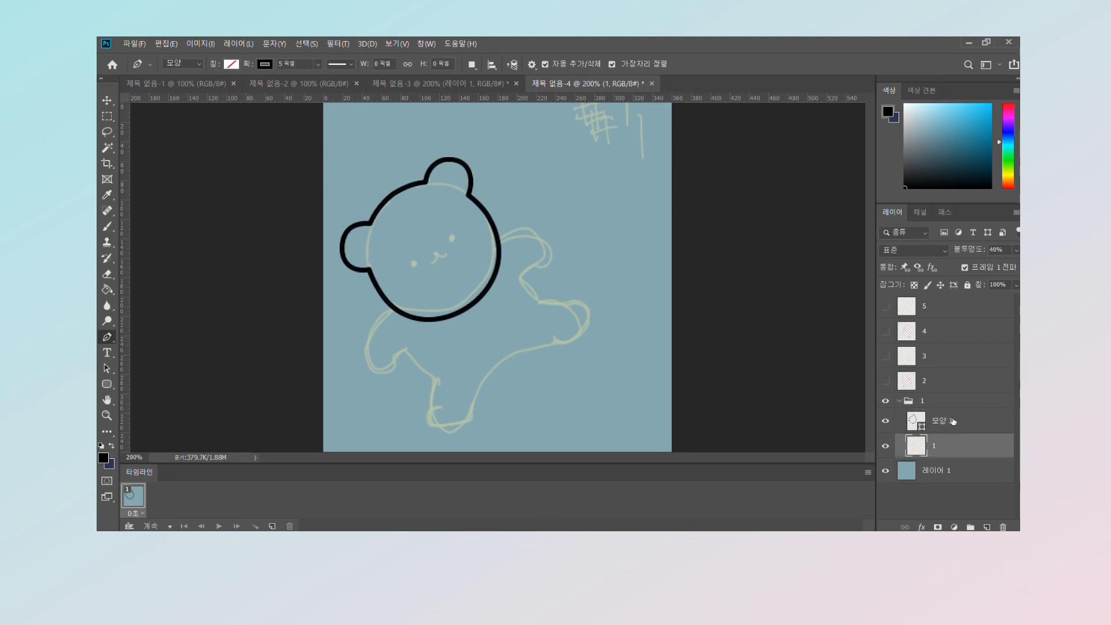
{"action": "left_click", "coordinate": [953, 422]}
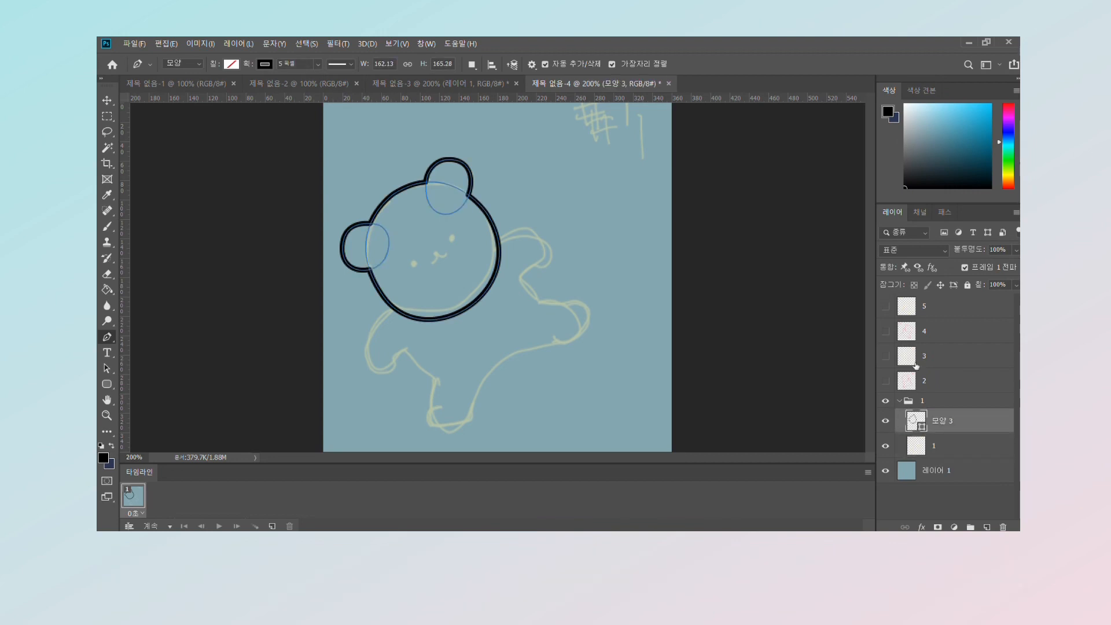
{"action": "left_click", "coordinate": [394, 311]}
{"action": "left_click_drag", "start_coordinate": [367, 357], "coordinate": [370, 379]}
{"action": "left_click_drag", "start_coordinate": [396, 358], "coordinate": [389, 347]}
{"action": "left_click", "coordinate": [396, 358], "text": "alt"}
{"action": "left_click", "coordinate": [405, 350]}
{"action": "left_click_drag", "start_coordinate": [436, 381], "coordinate": [469, 421]}
{"action": "left_click", "coordinate": [430, 408]}
{"action": "left_click", "coordinate": [466, 421], "text": "alt"}
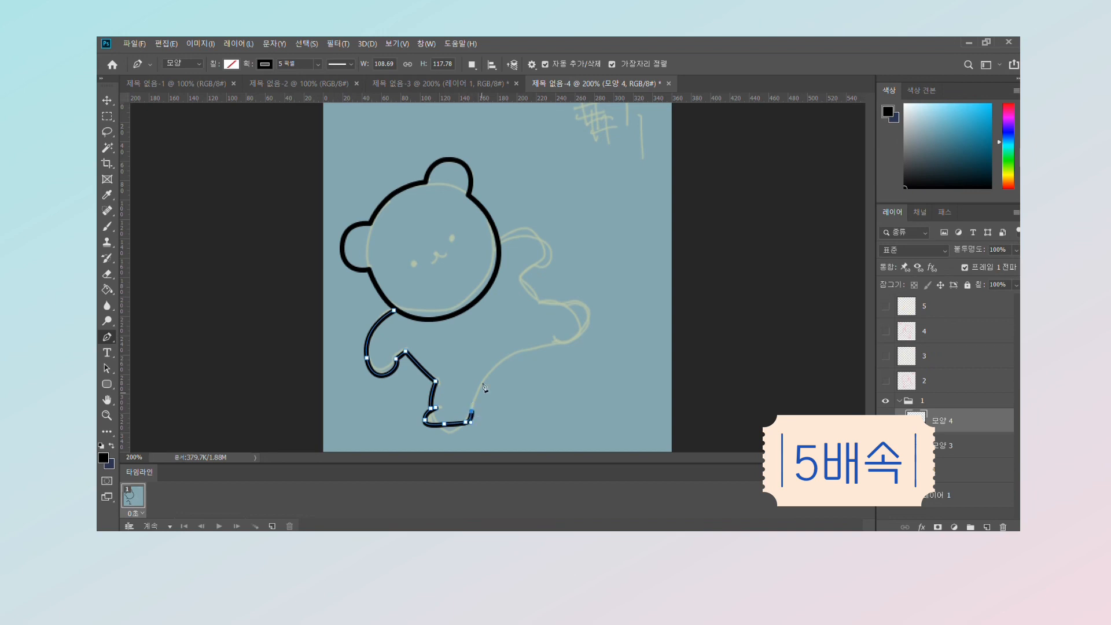
Continue the body outline from the standing foot along the inner leg curve and around the raised foot.
{"action": "key", "text": "ctrl+z"}
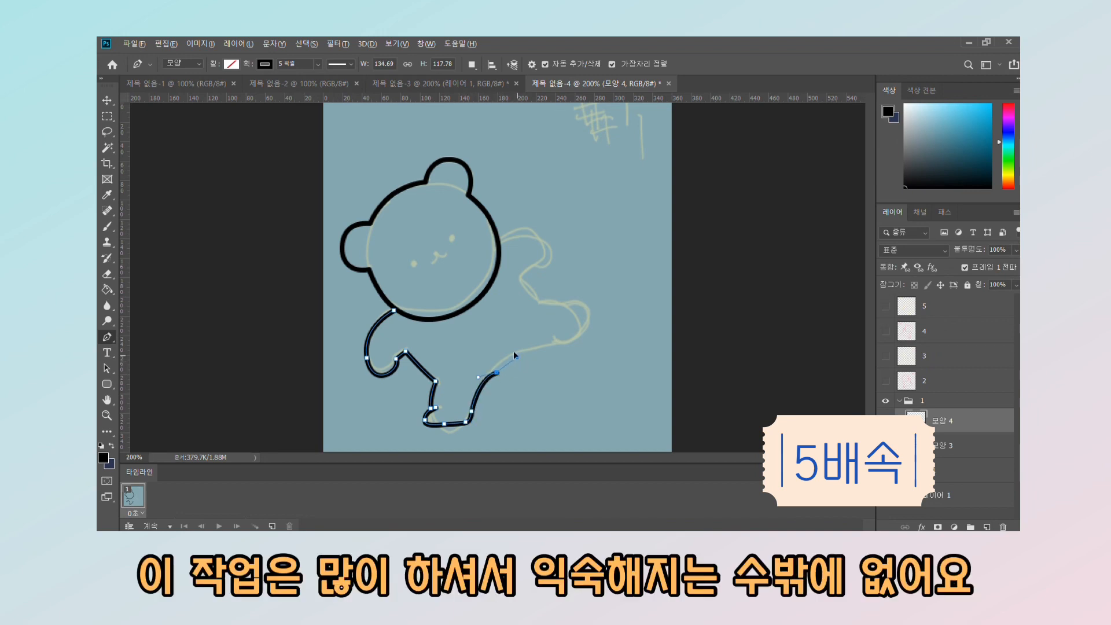
{"action": "left_click", "coordinate": [496, 374], "text": "alt"}
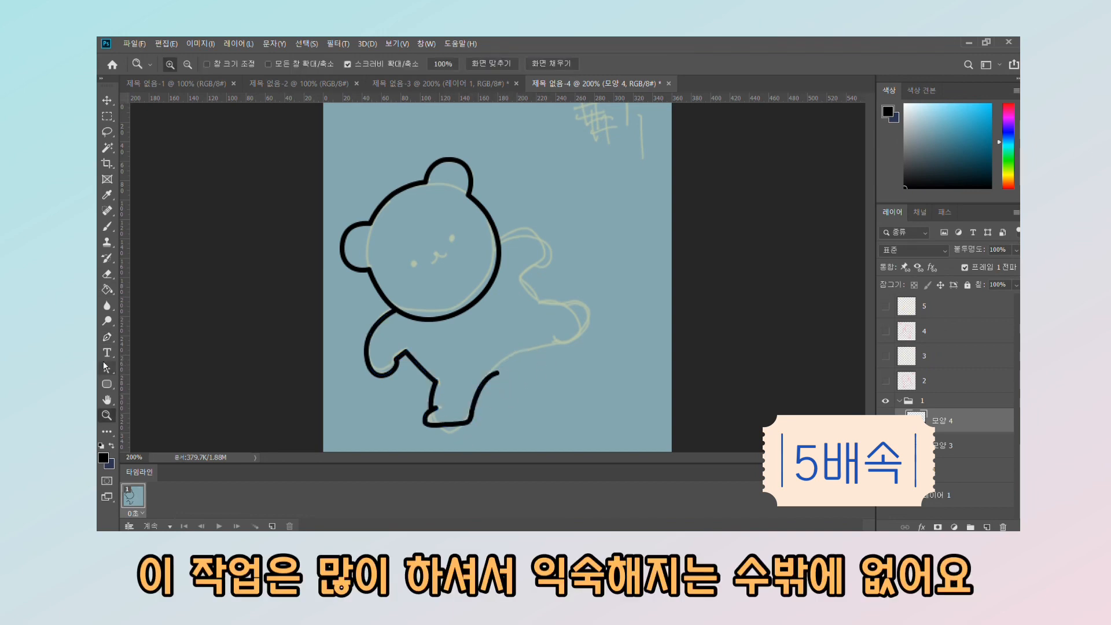
{"action": "left_click", "coordinate": [524, 353]}
{"action": "left_click", "coordinate": [496, 372]}
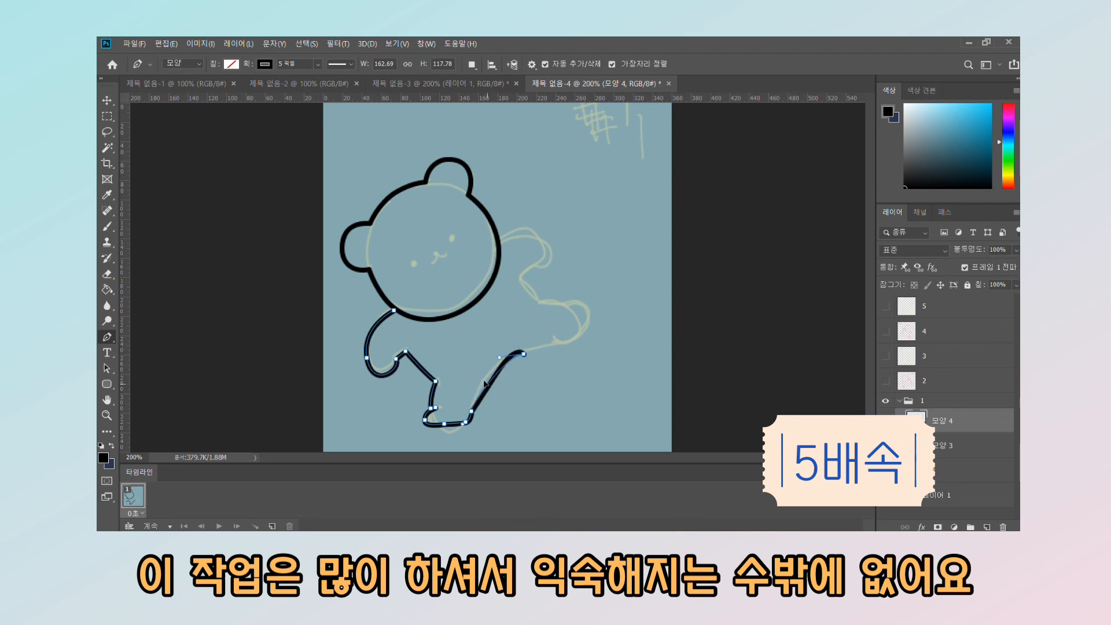
{"action": "left_click_drag", "start_coordinate": [495, 372], "coordinate": [501, 337]}
{"action": "left_click", "coordinate": [580, 333]}
{"action": "key", "text": "ctrl+z"}
{"action": "left_click_drag", "start_coordinate": [569, 343], "coordinate": [577, 345]}
{"action": "left_click", "coordinate": [565, 302]}
{"action": "left_click", "coordinate": [539, 302]}
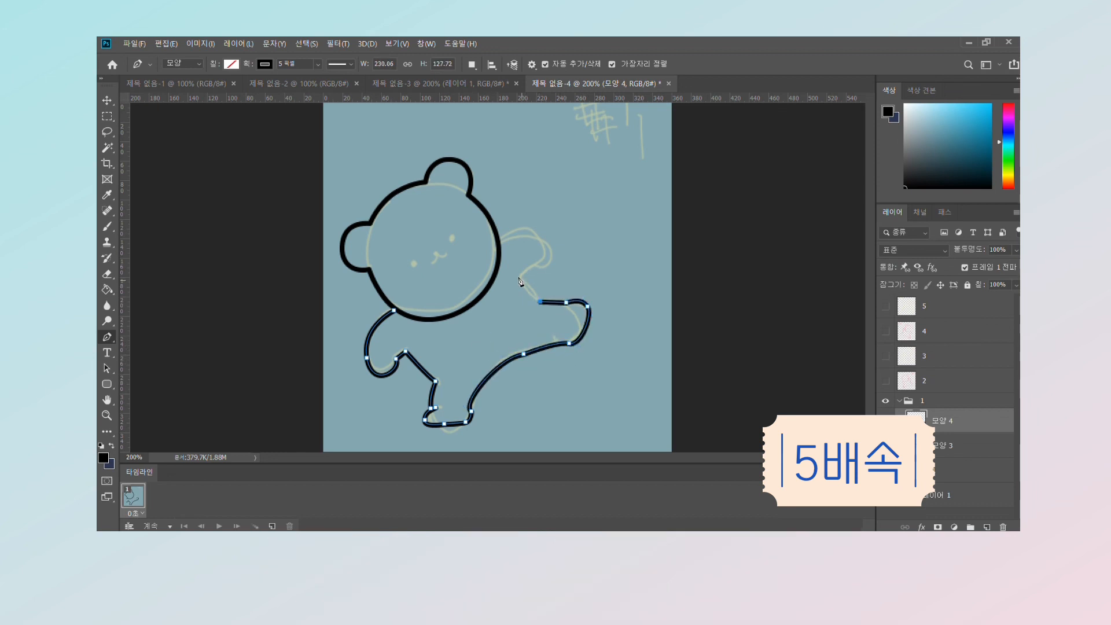
Finish the body outline by tracing the side and the raised arm up to the edge of the head.
{"action": "left_click", "coordinate": [521, 280]}
{"action": "left_click", "coordinate": [537, 265]}
{"action": "left_click_drag", "start_coordinate": [552, 242], "coordinate": [541, 222]}
{"action": "left_click", "coordinate": [499, 243]}
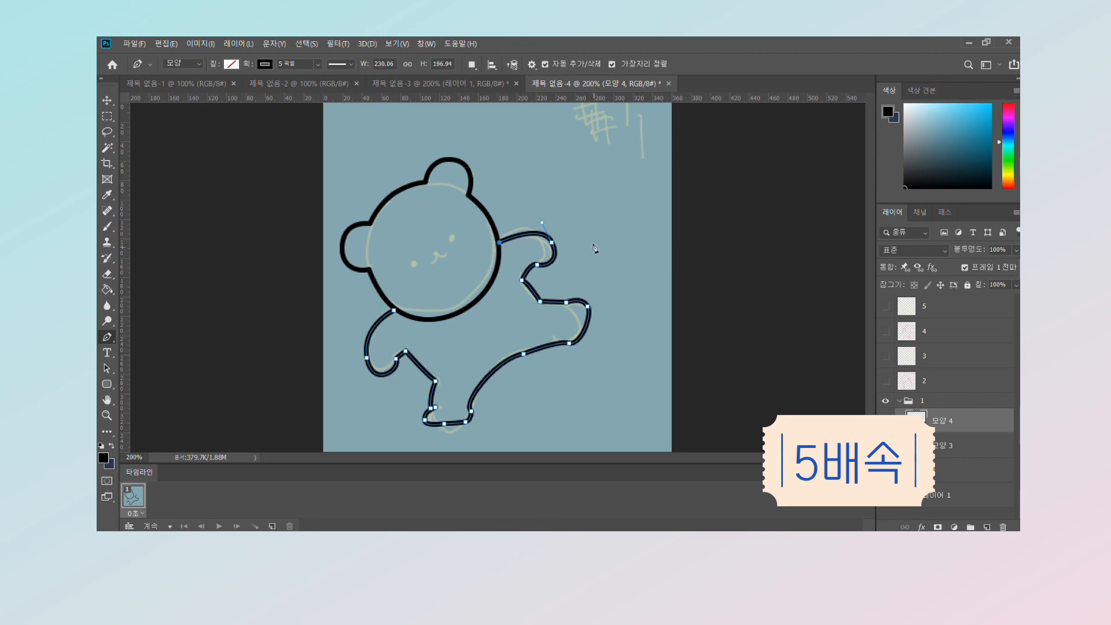
Adjust the body path's anchor points at the standing foot, inner leg curve and waist with the Direct Selection tool.
{"action": "key", "text": "a"}
{"action": "left_click", "coordinate": [438, 425]}
{"action": "left_click", "coordinate": [303, 385]}
{"action": "left_click_drag", "start_coordinate": [444, 424], "coordinate": [476, 410]}
{"action": "left_click_drag", "start_coordinate": [524, 353], "coordinate": [527, 355]}
{"action": "left_click_drag", "start_coordinate": [435, 381], "coordinate": [435, 408]}
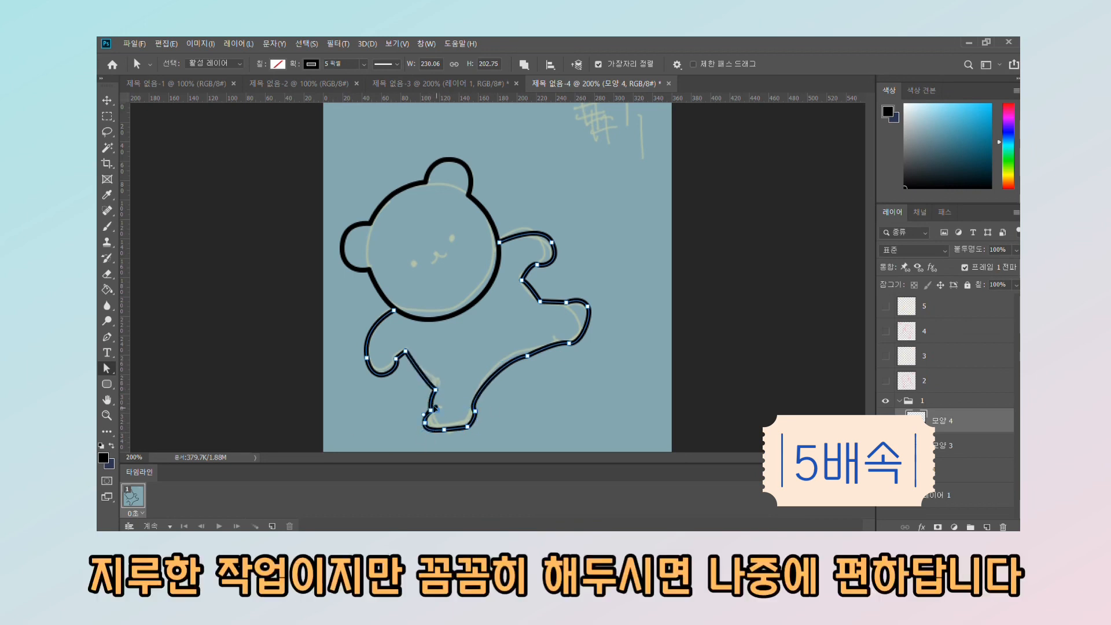
{"action": "left_click", "coordinate": [586, 303]}
{"action": "left_click", "coordinate": [108, 116]}
{"action": "left_click", "coordinate": [585, 231]}
{"action": "left_click", "coordinate": [106, 368]}
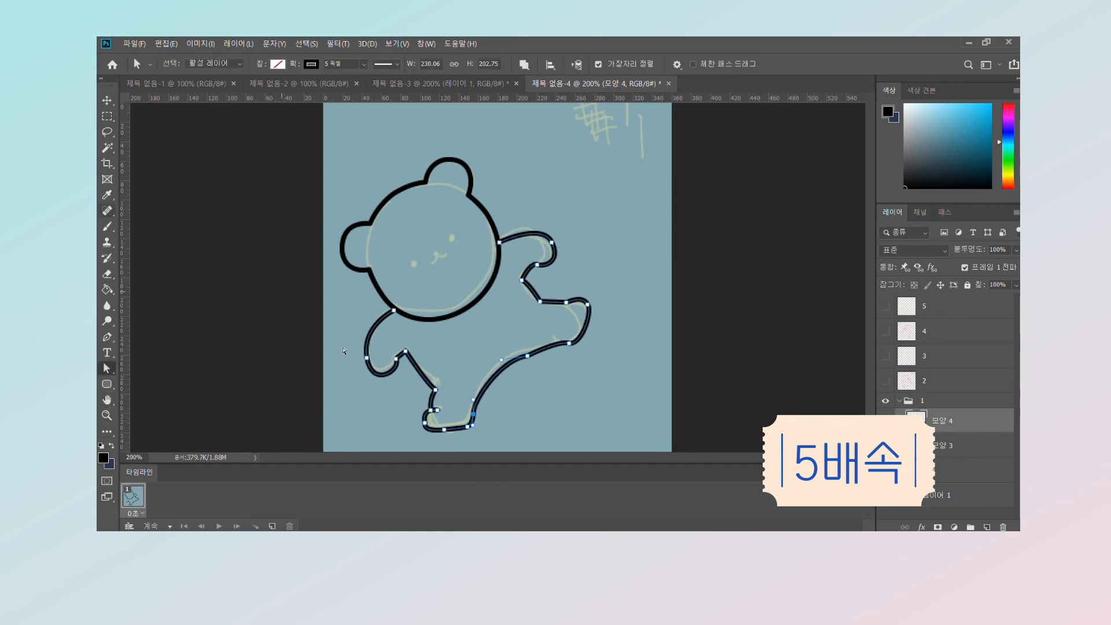
Refine the body path's anchors and handles around the foot's sole, the lowered hand and the raised hand.
{"action": "left_click_drag", "start_coordinate": [443, 430], "coordinate": [445, 429]}
{"action": "left_click", "coordinate": [381, 375]}
{"action": "left_click_drag", "start_coordinate": [372, 390], "coordinate": [369, 372]}
{"action": "left_click_drag", "start_coordinate": [551, 243], "coordinate": [540, 218]}
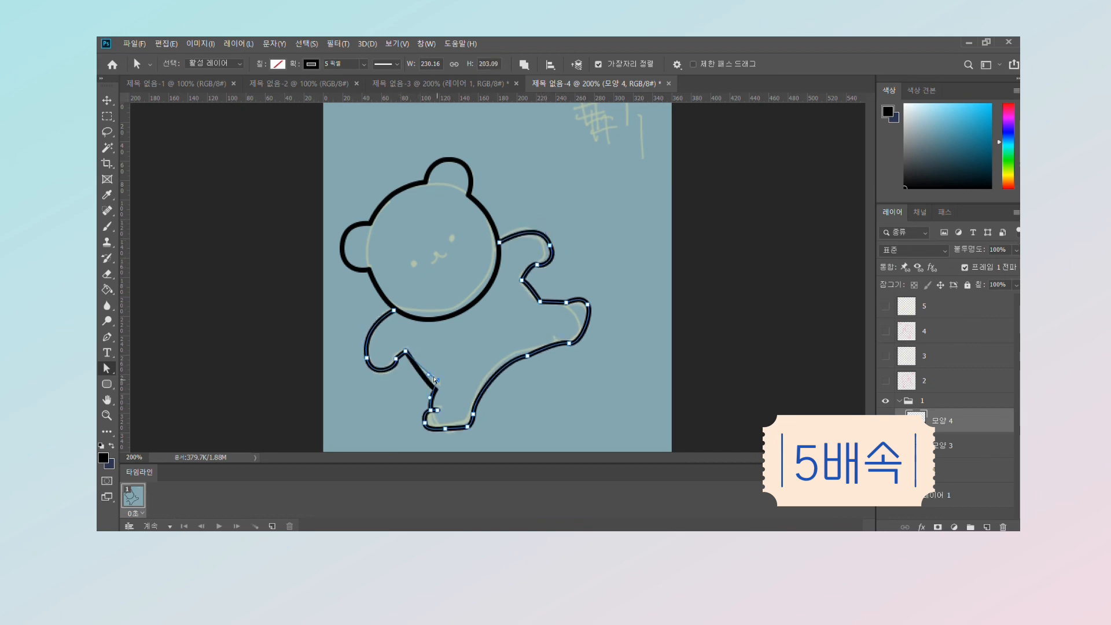
{"action": "left_click", "coordinate": [577, 392]}
Draw the bear's two eyes as small round Pen shapes over the sketch and reshape their paths to about 4 px across.
{"action": "key", "text": "ctrl+shift+alt+n"}
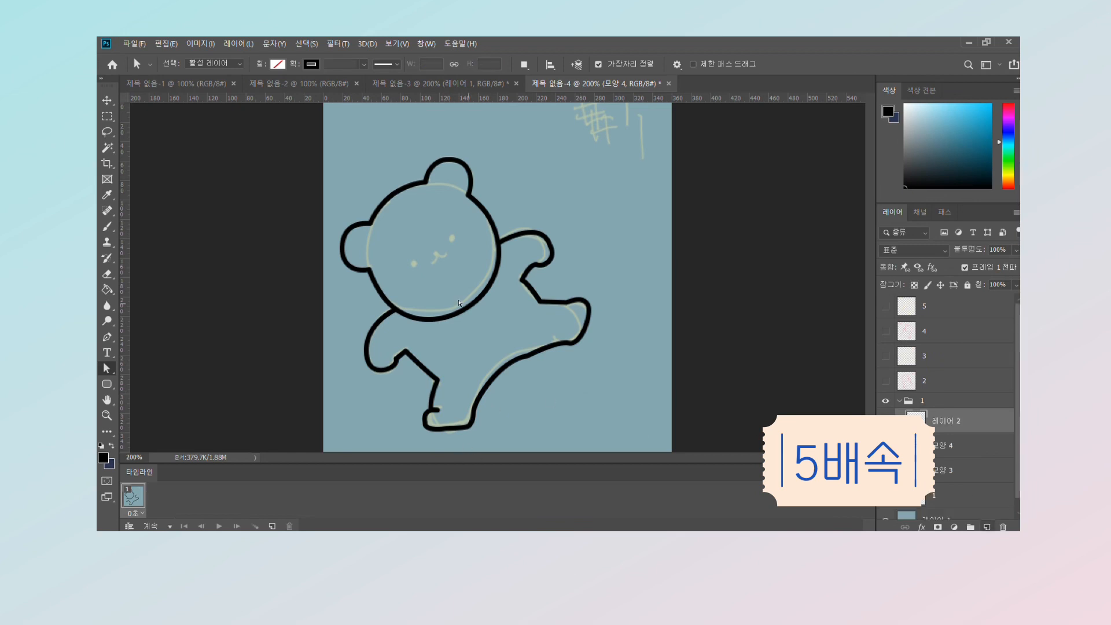
{"action": "key", "text": "ctrl+plus"}
{"action": "left_click", "coordinate": [107, 337]}
{"action": "left_click_drag", "start_coordinate": [372, 265], "coordinate": [377, 262]}
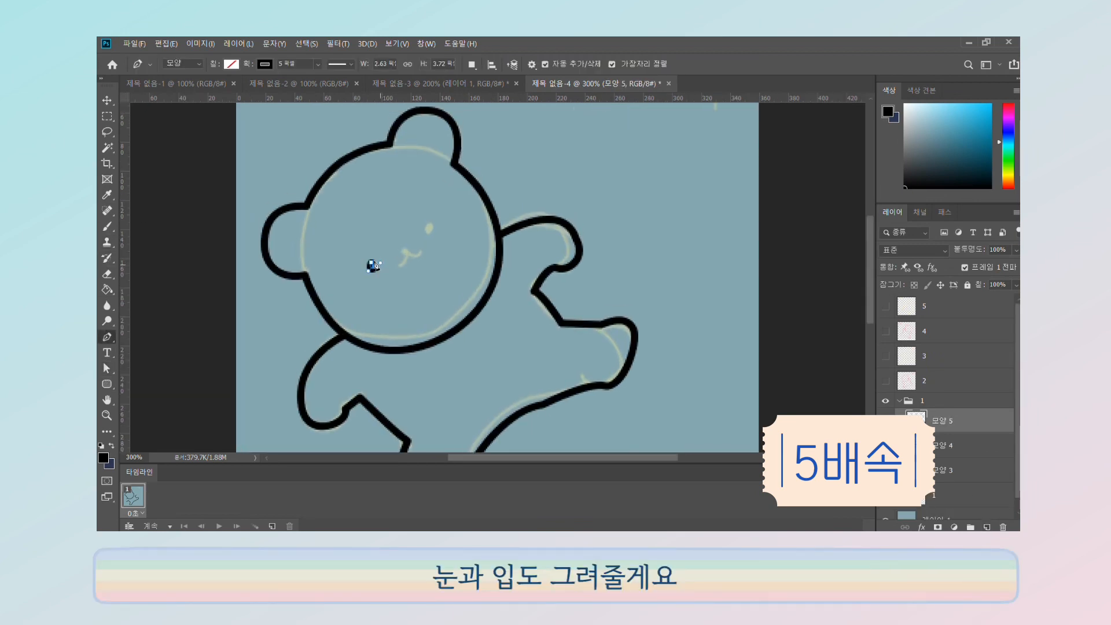
{"action": "left_click_drag", "start_coordinate": [428, 225], "coordinate": [431, 227]}
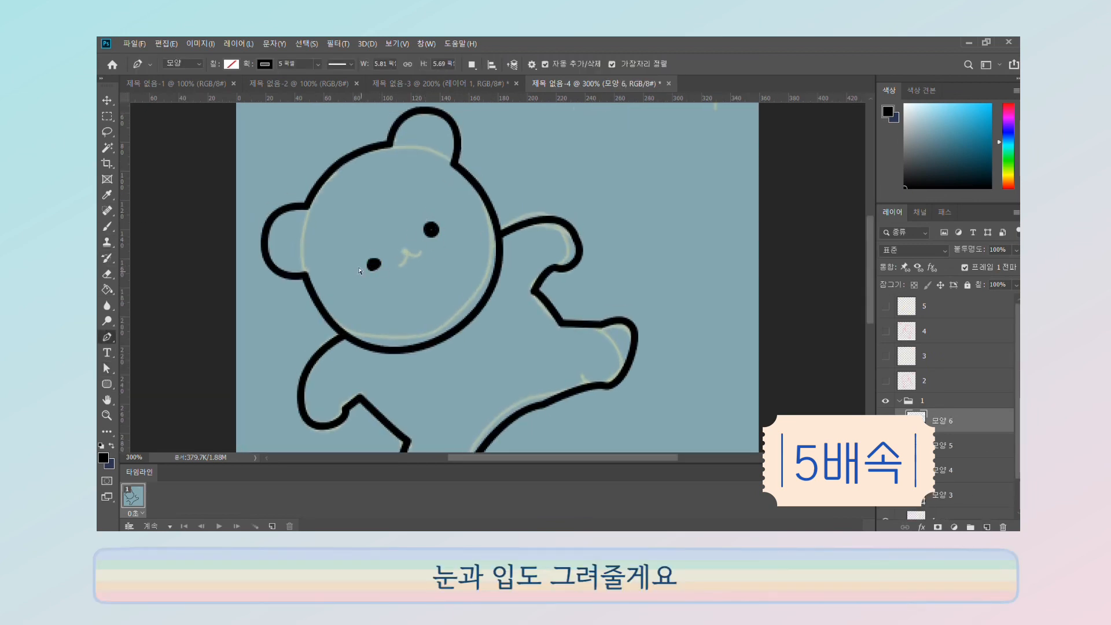
{"action": "key", "text": "a"}
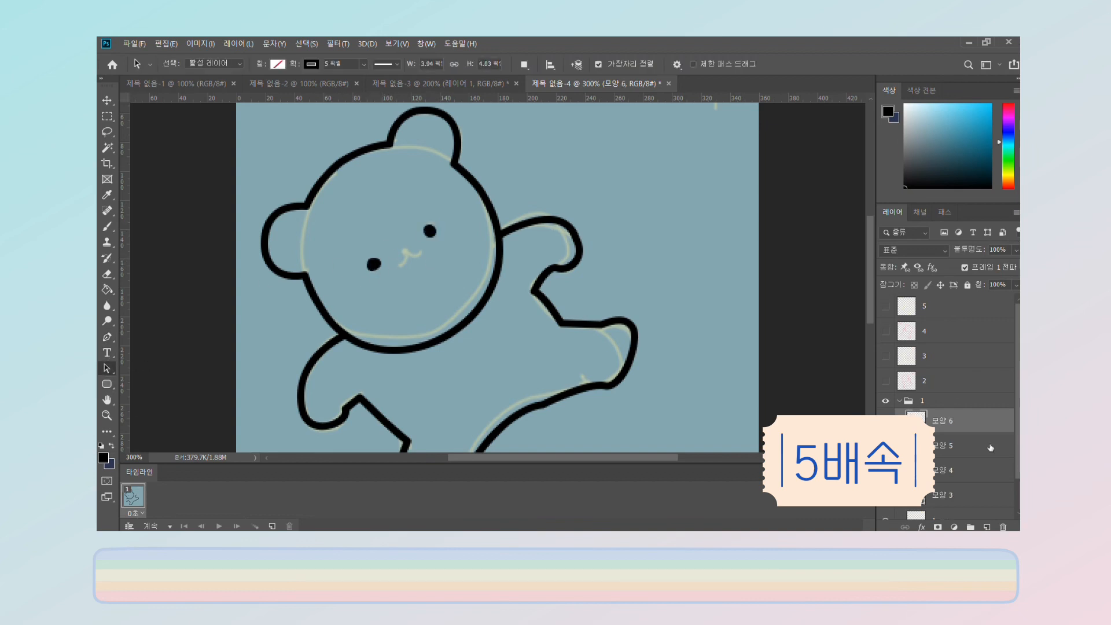
{"action": "left_click", "coordinate": [374, 264]}
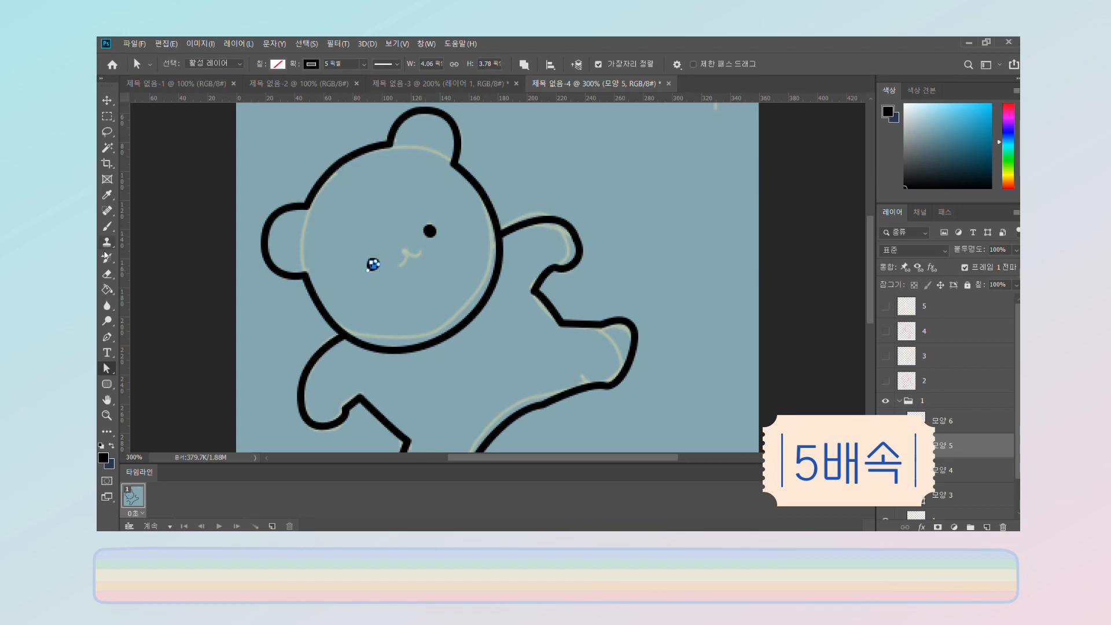
Trace the bear's nose and curved mouth between the eyes with the Pen tool.
{"action": "key", "text": "p"}
{"action": "left_click", "coordinate": [398, 265]}
{"action": "mouse_move", "coordinate": [407, 250]}
{"action": "left_mouse_down"}
{"action": "mouse_move", "coordinate": [401, 239]}
{"action": "mouse_move", "coordinate": [429, 239]}
{"action": "mouse_move", "coordinate": [406, 246]}
{"action": "left_mouse_up"}
{"action": "key", "text": "a"}
{"action": "key", "text": "z"}
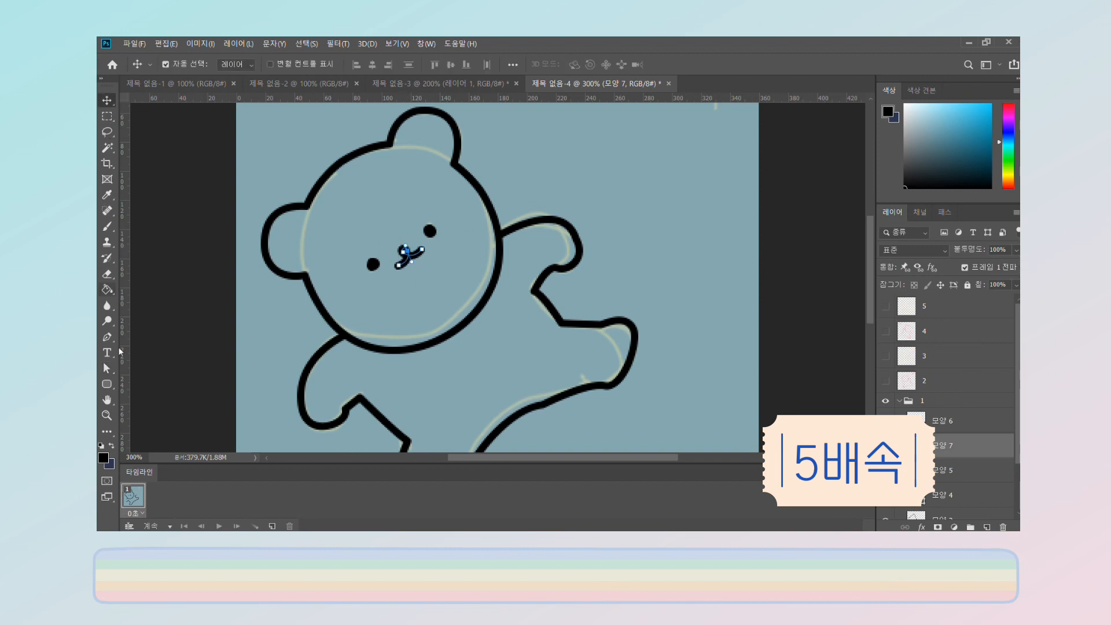
Rename the merged head outline layer to 얼굴 and the body outline layer to 몸통.
{"action": "left_click", "coordinate": [958, 470]}
{"action": "scroll", "coordinate": [959, 470], "scroll_direction": "down", "scroll_amount": 2}
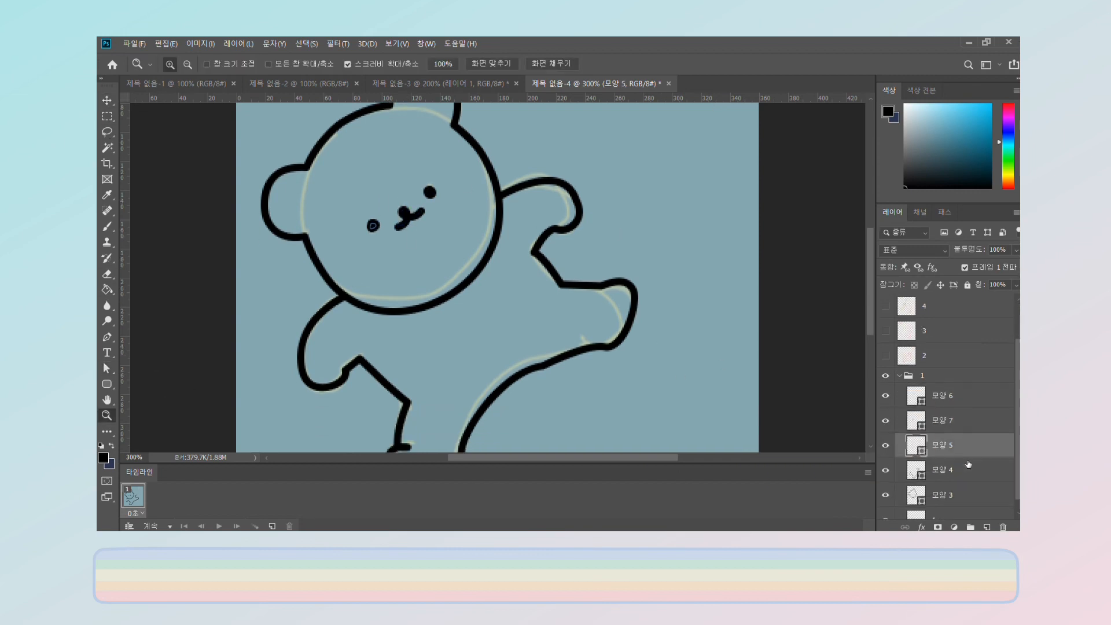
{"action": "double_click", "coordinate": [939, 457]}
{"action": "type", "text": "d"}
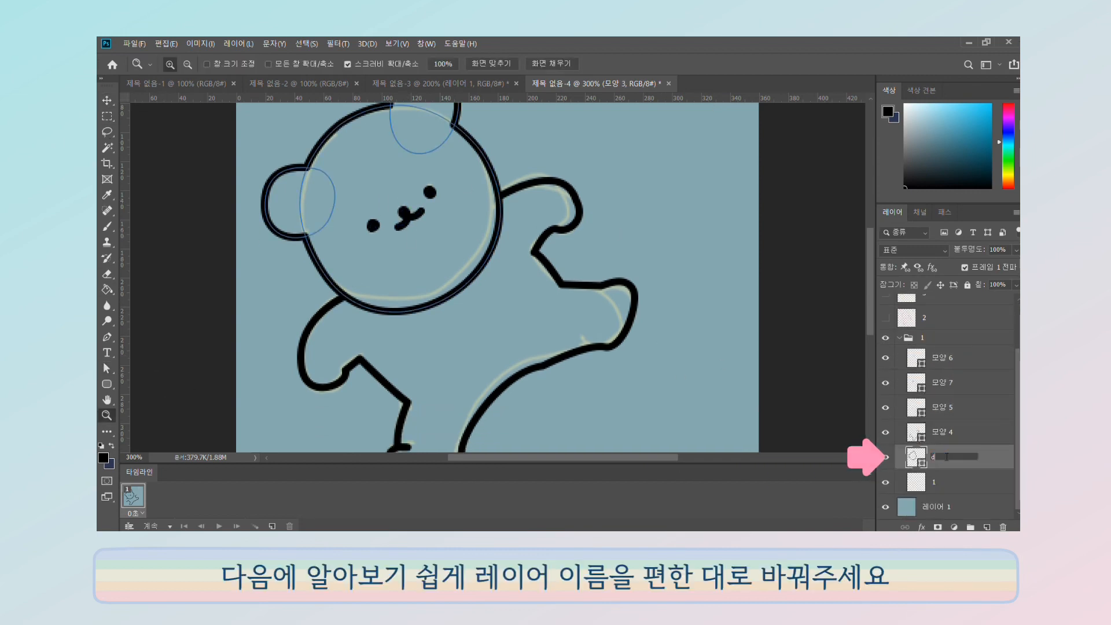
{"action": "key", "text": "BackSpace"}
{"action": "type", "text": "얼굴"}
{"action": "key", "text": "Return"}
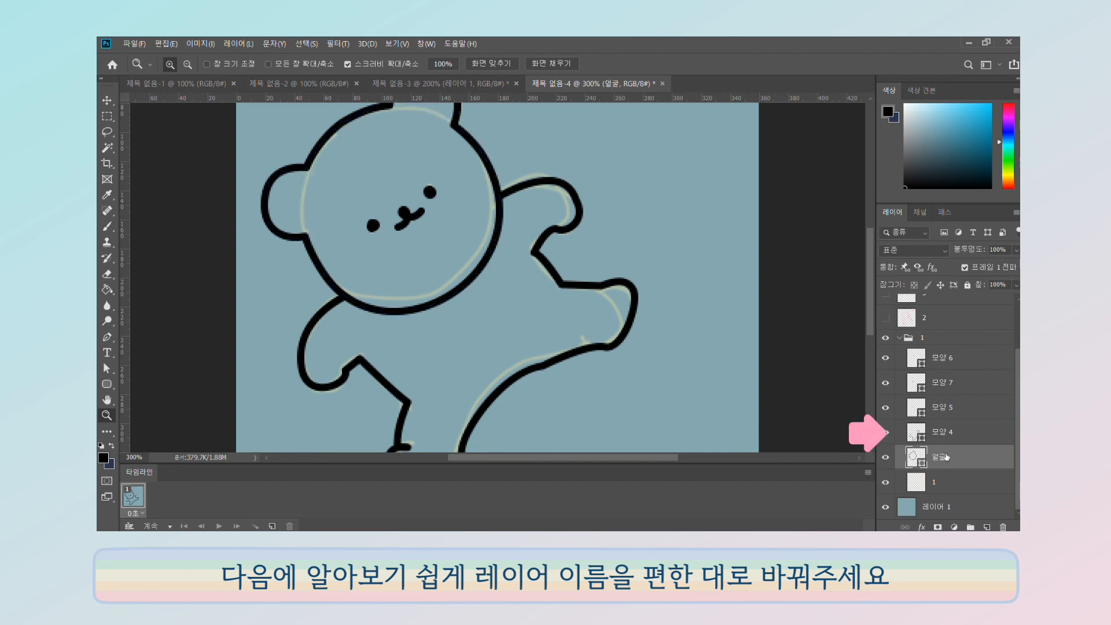
{"action": "double_click", "coordinate": [949, 432]}
{"action": "type", "text": "몸통"}
{"action": "key", "text": "Return"}
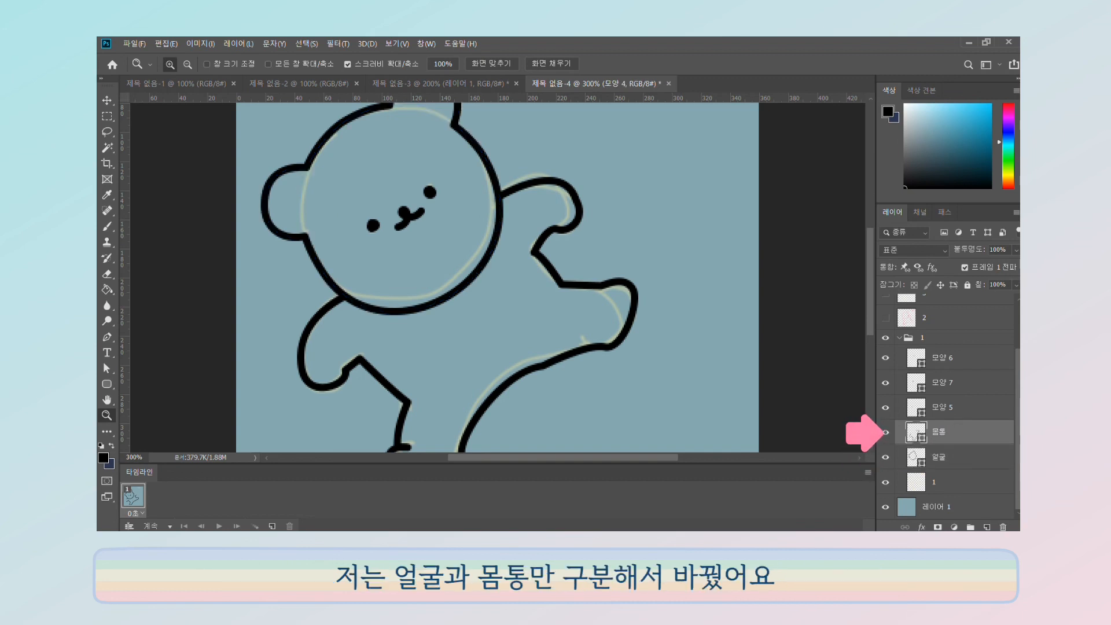
Place the mouth shape layer above both eye layers in group 1 and hide sketch layer 1.
{"action": "left_click", "coordinate": [946, 412]}
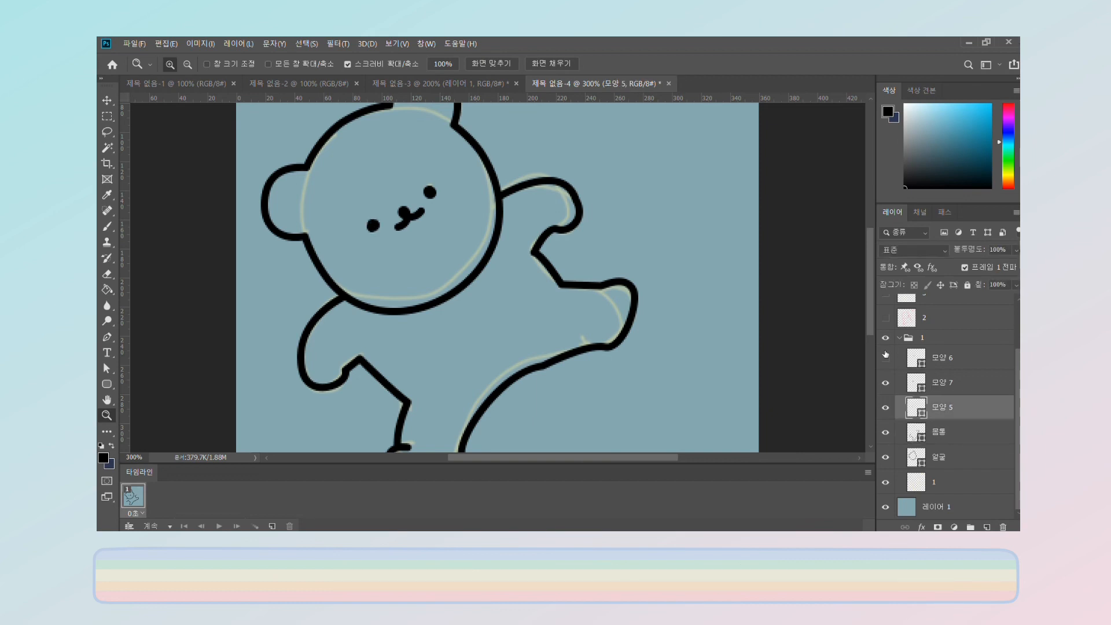
{"action": "left_click", "coordinate": [955, 357]}
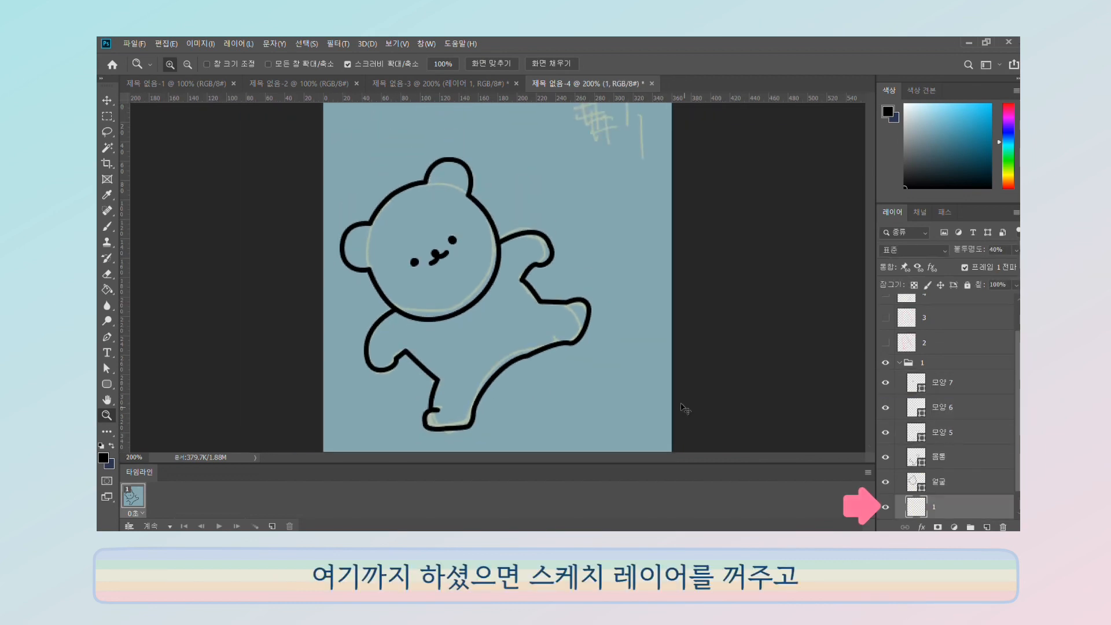
{"action": "left_click", "coordinate": [886, 507]}
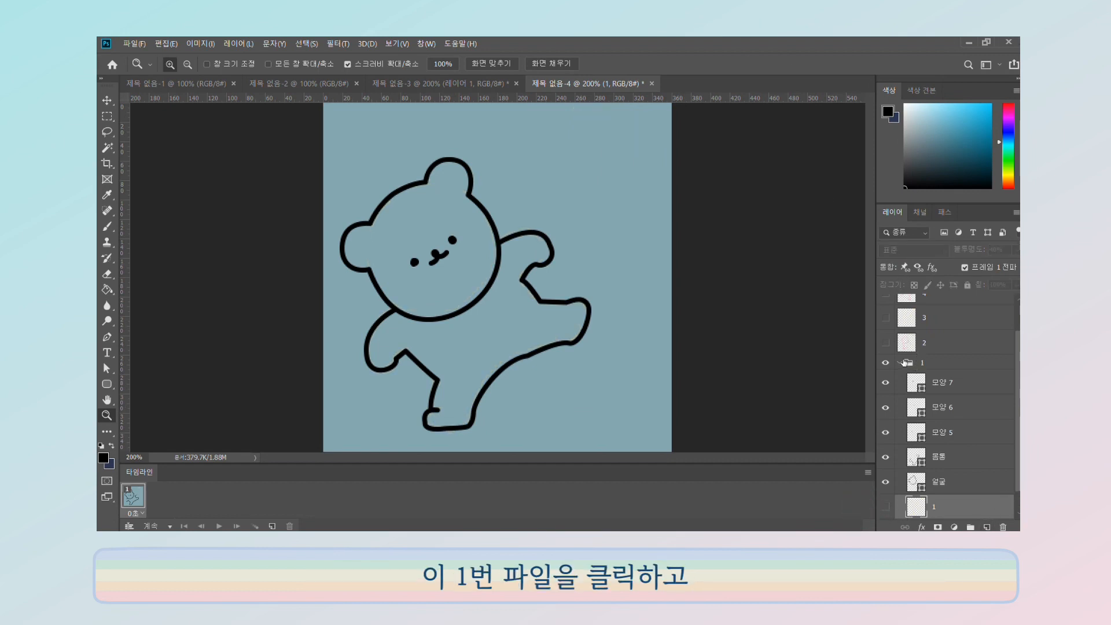
Collapse group 1 and duplicate the whole group by copying and pasting it.
{"action": "left_click", "coordinate": [905, 363]}
{"action": "left_click", "coordinate": [900, 363]}
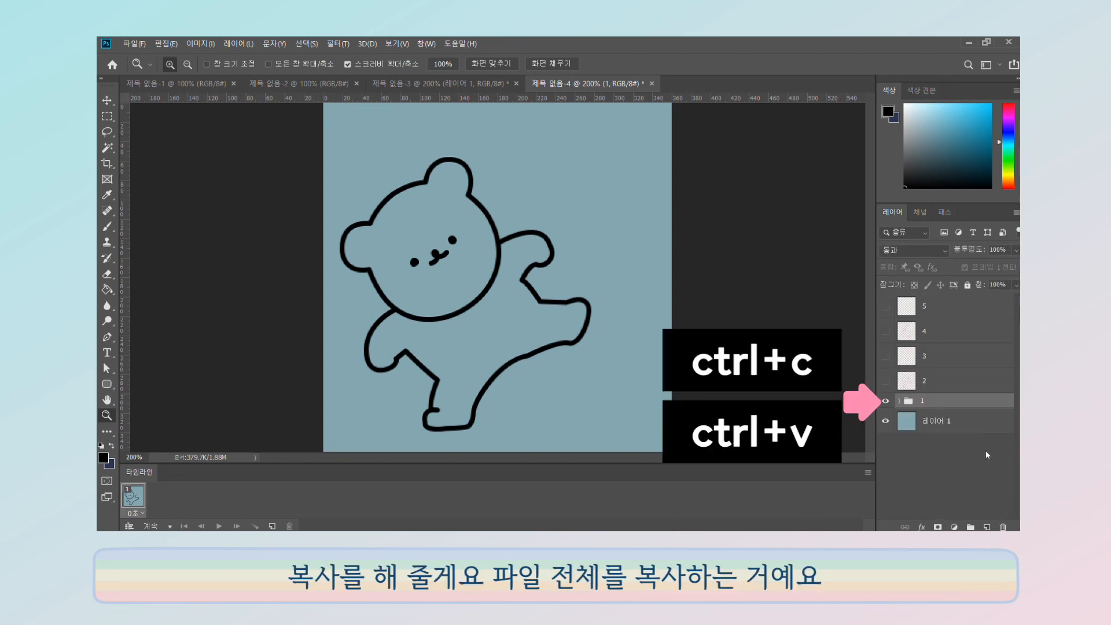
{"action": "key", "text": "ctrl+c"}
{"action": "key", "text": "ctrl+v"}
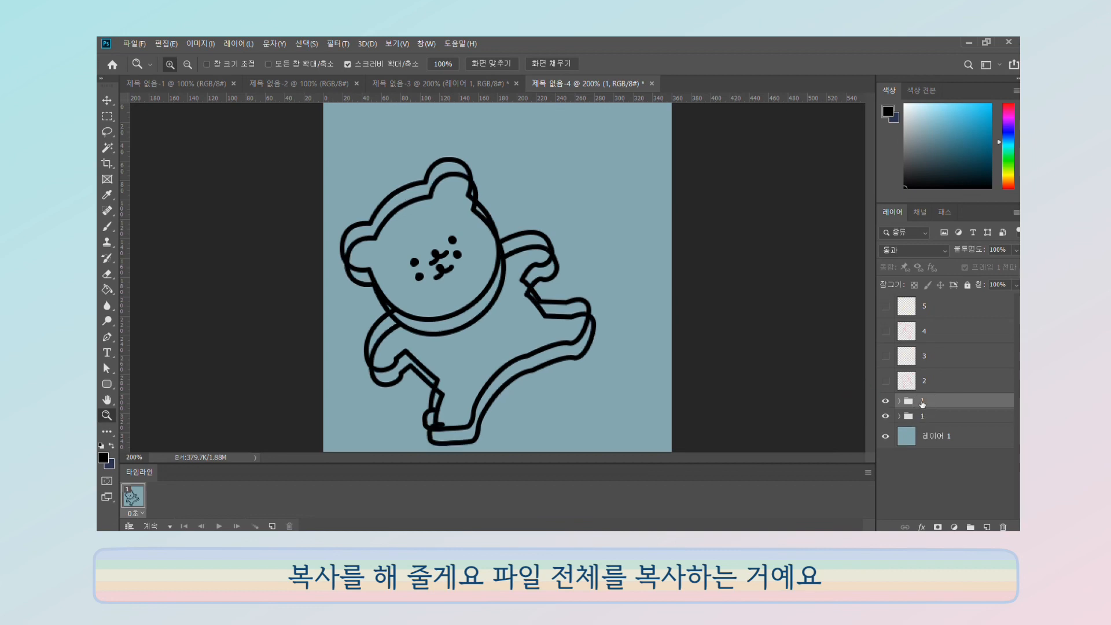
Rename the duplicated group to 2 and delete the copy of sketch layer 1 inside it.
{"action": "double_click", "coordinate": [922, 401]}
{"action": "type", "text": "2"}
{"action": "key", "text": "Return"}
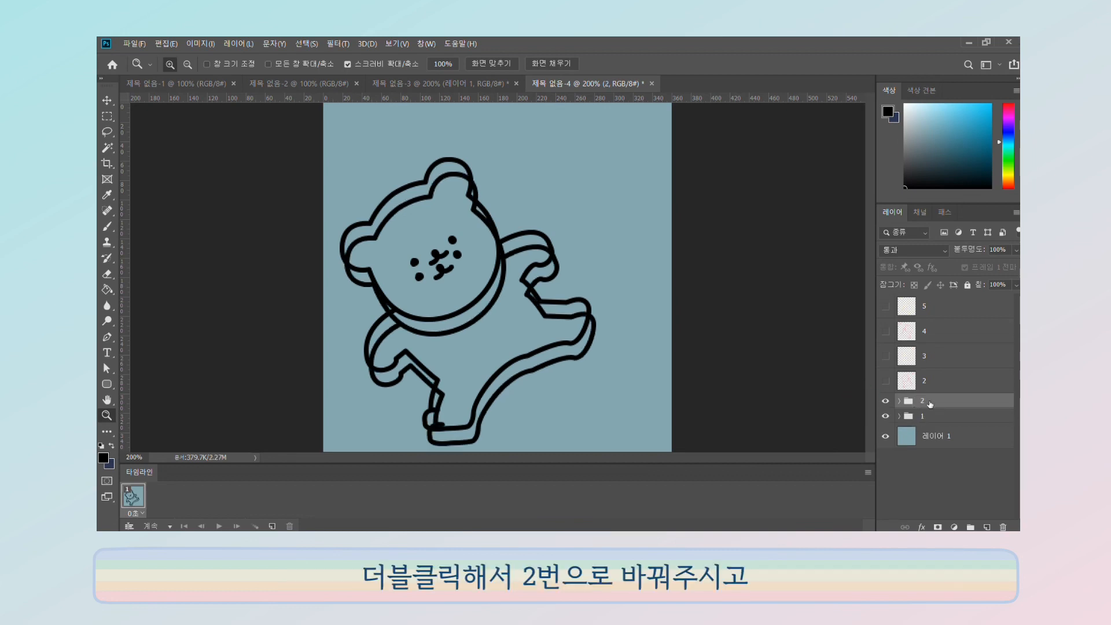
{"action": "left_click", "coordinate": [899, 400]}
{"action": "scroll", "coordinate": [942, 457], "scroll_direction": "down", "scroll_amount": 2}
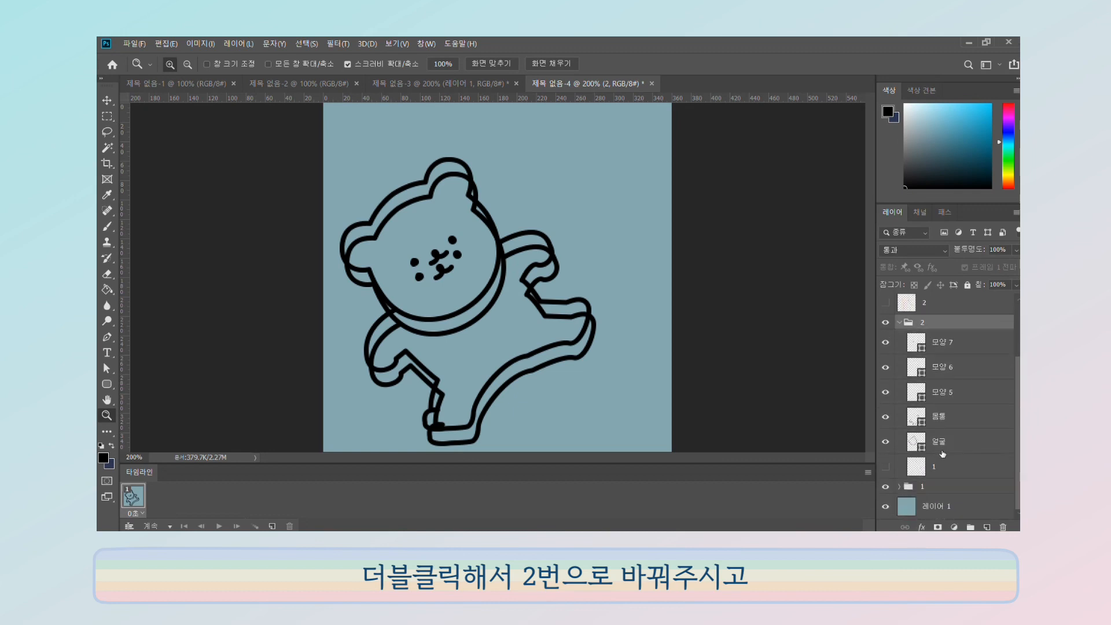
{"action": "left_click_drag", "start_coordinate": [942, 463], "coordinate": [1003, 527]}
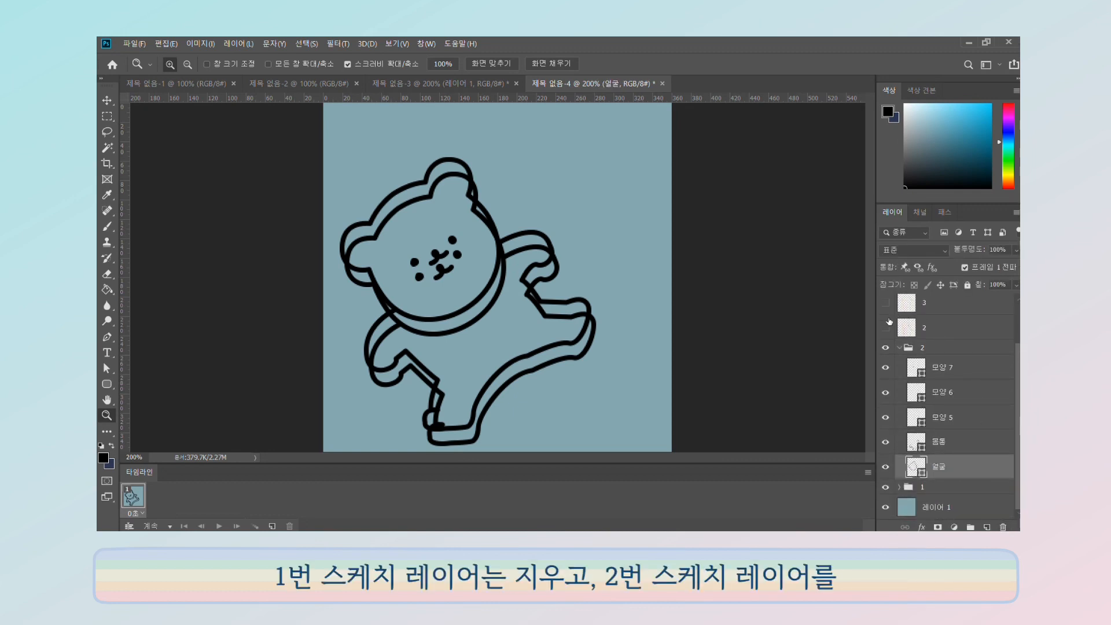
Show sketch layer 2, place it beneath the 얼굴 layer in group 2 and set its opacity to 42%.
{"action": "left_click", "coordinate": [885, 328]}
{"action": "left_click_drag", "start_coordinate": [960, 336], "coordinate": [973, 475]}
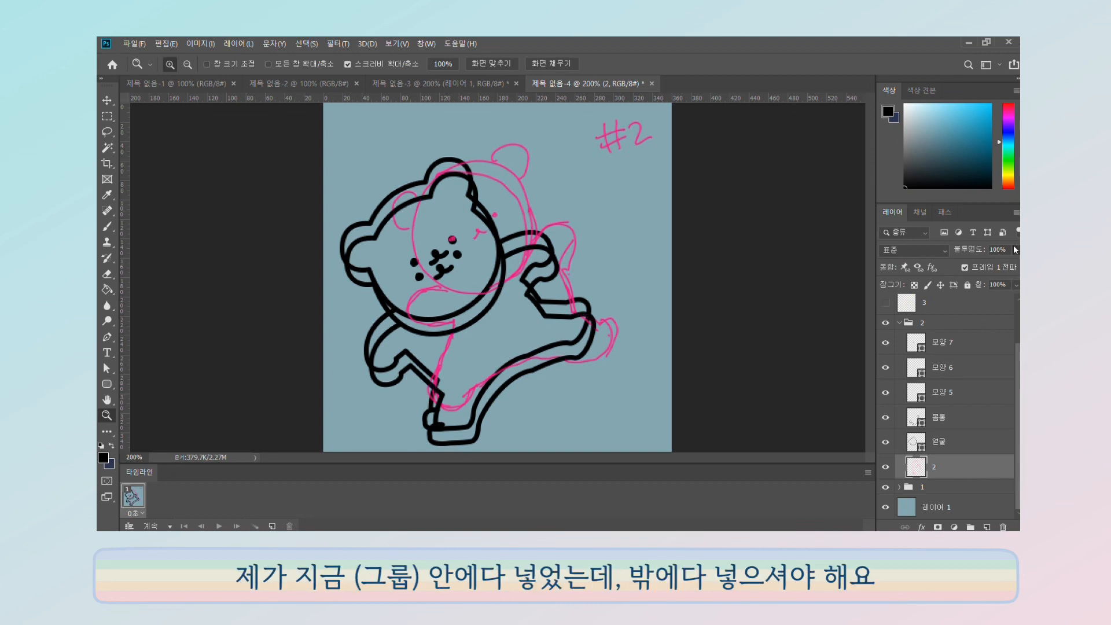
{"action": "left_click_drag", "start_coordinate": [983, 256], "coordinate": [977, 257]}
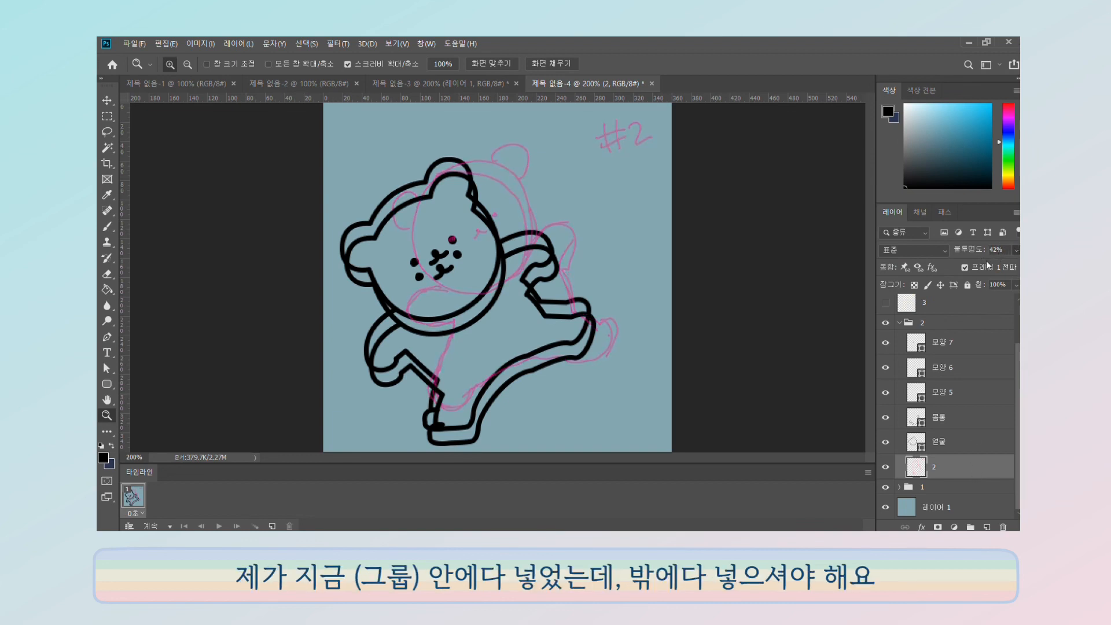
Set the opacity of group 1 to 30%.
{"action": "left_click", "coordinate": [929, 488]}
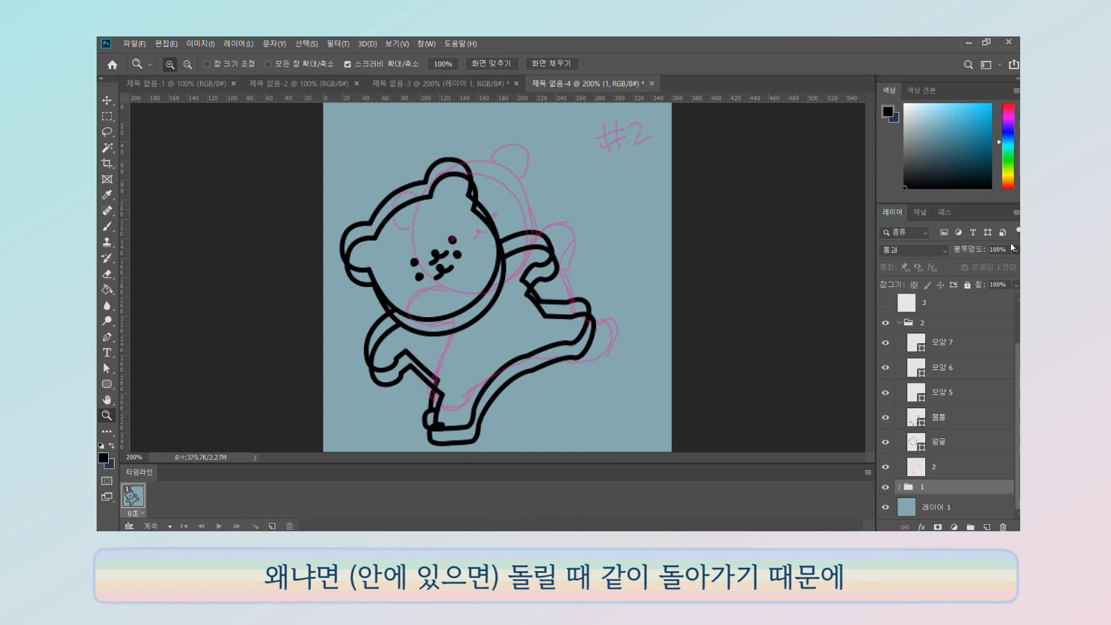
{"action": "left_click", "coordinate": [1007, 250]}
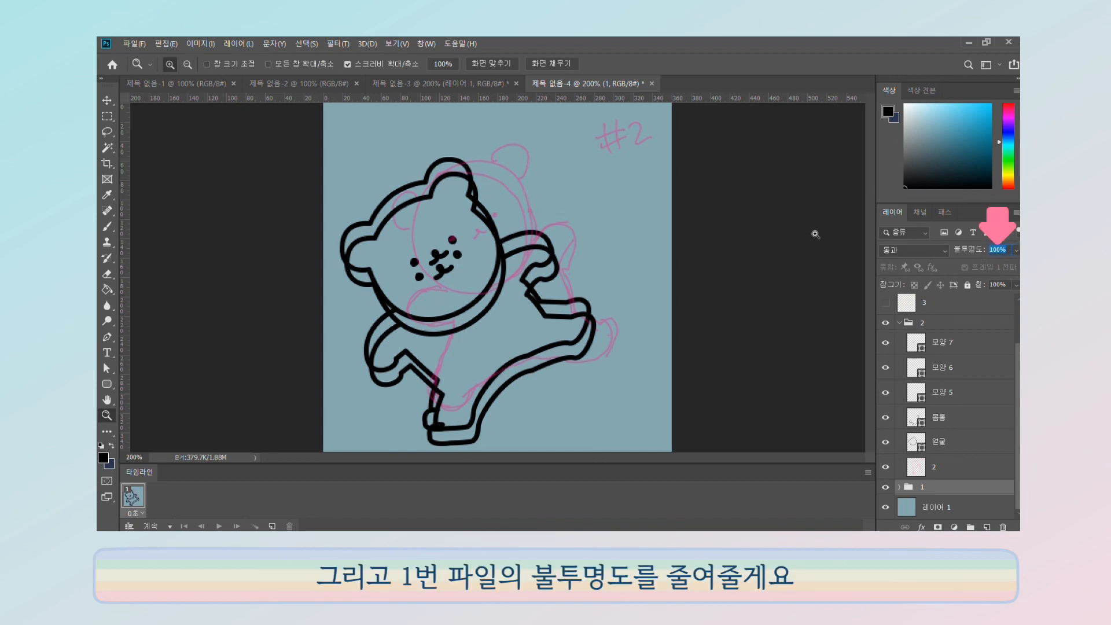
{"action": "type", "text": "30"}
{"action": "key", "text": "Return"}
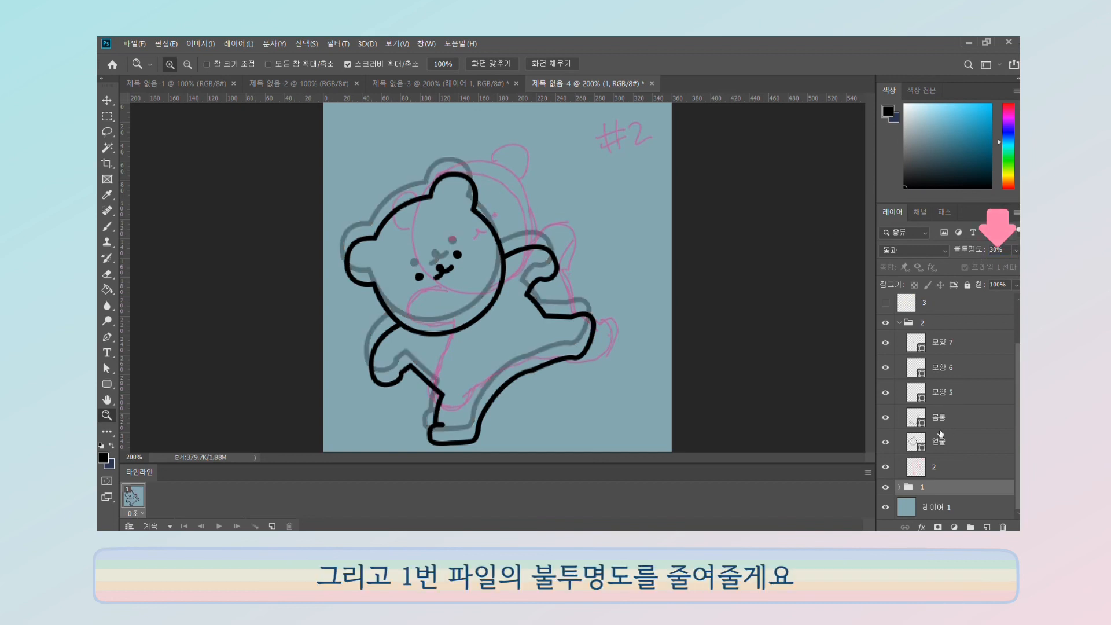
{"action": "left_click", "coordinate": [604, 300], "text": "ctrl"}
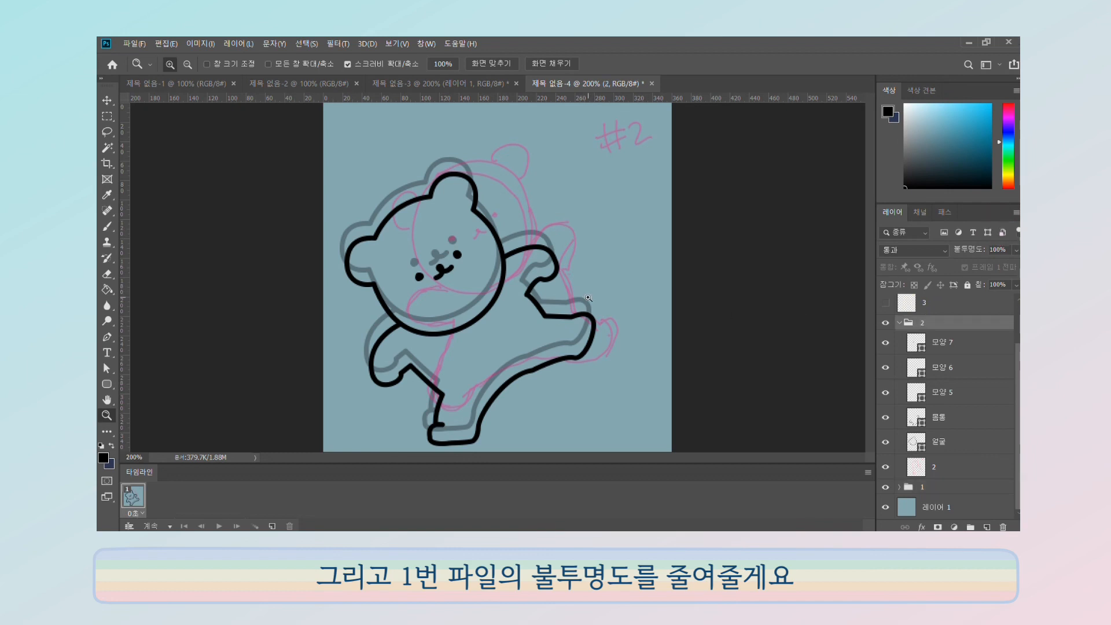
{"action": "key", "text": "ctrl+t"}
{"action": "left_click_drag", "start_coordinate": [670, 301], "coordinate": [687, 333]}
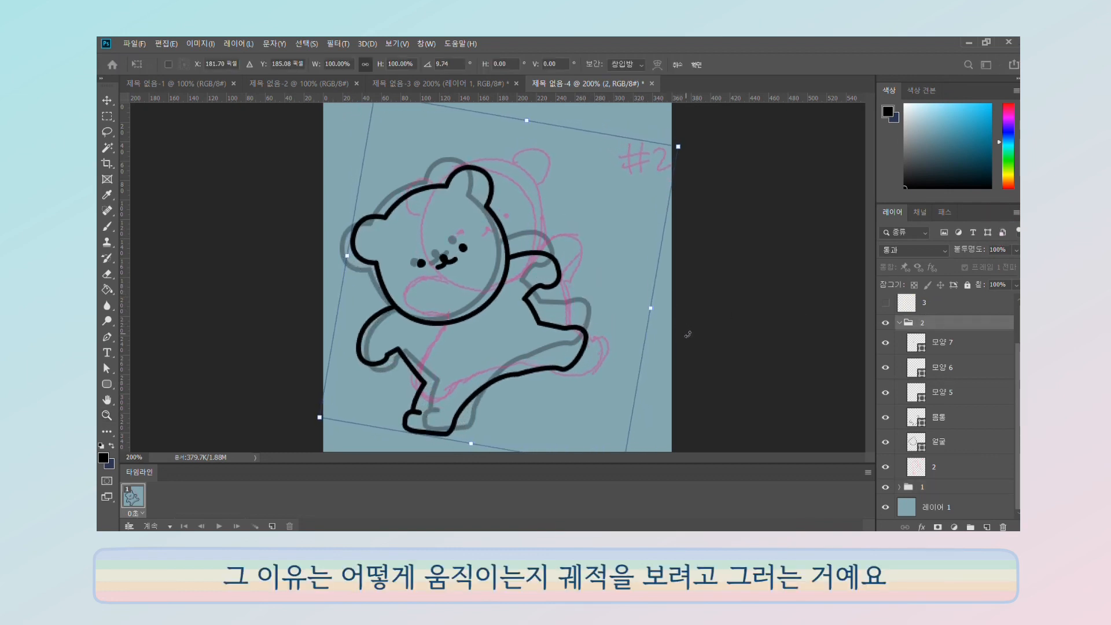
{"action": "key", "text": "Return"}
{"action": "key", "text": "ctrl+t"}
{"action": "key", "text": "Escape"}
Take sketch layer 2 out of group 2 and place it directly above group 1.
{"action": "left_click", "coordinate": [952, 444]}
{"action": "left_click_drag", "start_coordinate": [954, 466], "coordinate": [943, 487]}
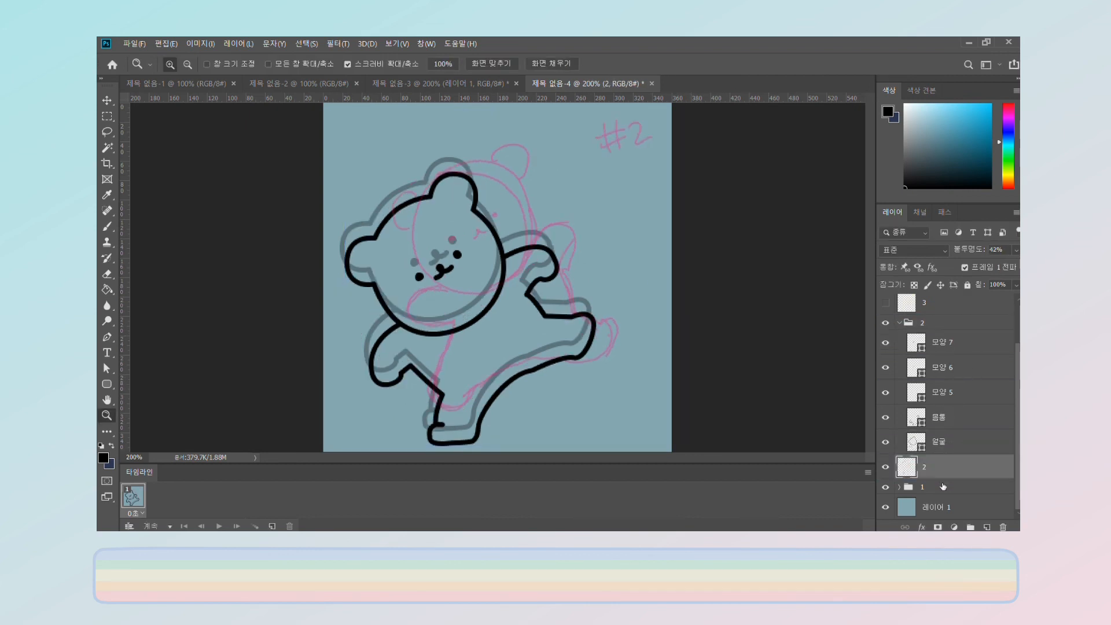
{"action": "left_click", "coordinate": [952, 444]}
Free-transform group 2, rotating it about 12° clockwise and moving the bear over the pink pose 2 sketch.
{"action": "left_click", "coordinate": [931, 322]}
{"action": "key", "text": "ctrl+t"}
{"action": "left_click_drag", "start_coordinate": [626, 311], "coordinate": [642, 366]}
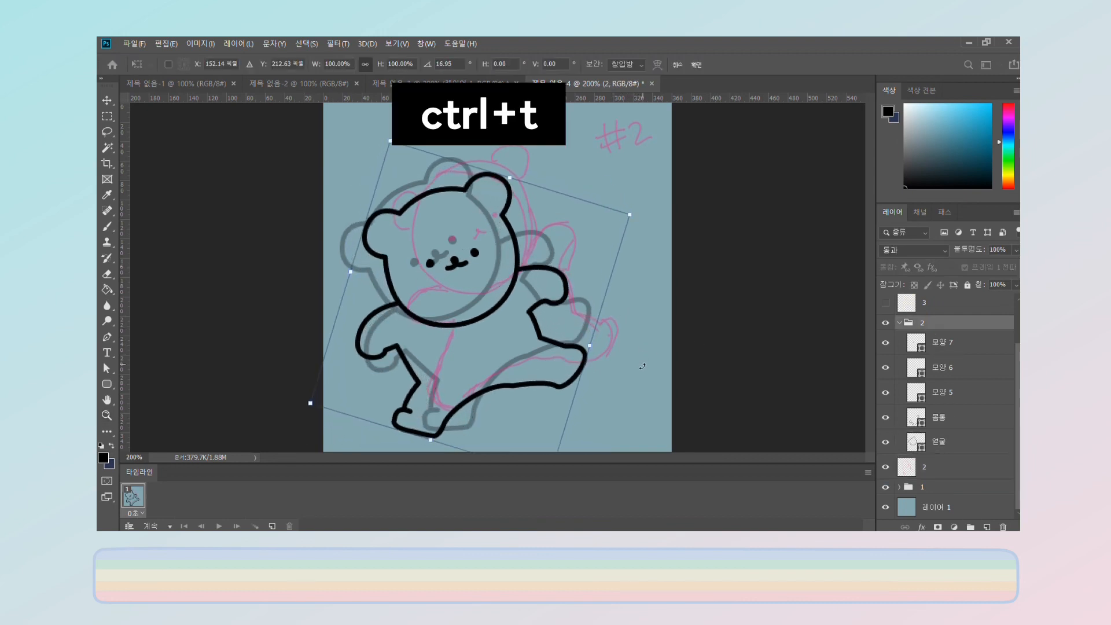
{"action": "left_click_drag", "start_coordinate": [492, 355], "coordinate": [526, 327]}
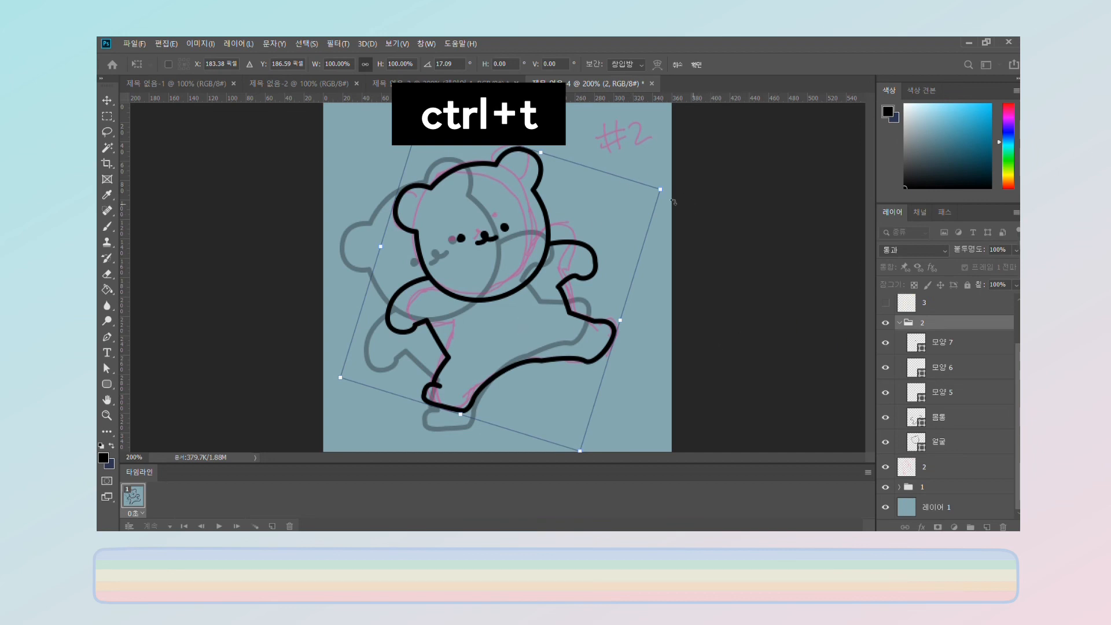
{"action": "left_click_drag", "start_coordinate": [667, 193], "coordinate": [657, 173]}
{"action": "left_click_drag", "start_coordinate": [524, 296], "coordinate": [523, 299]}
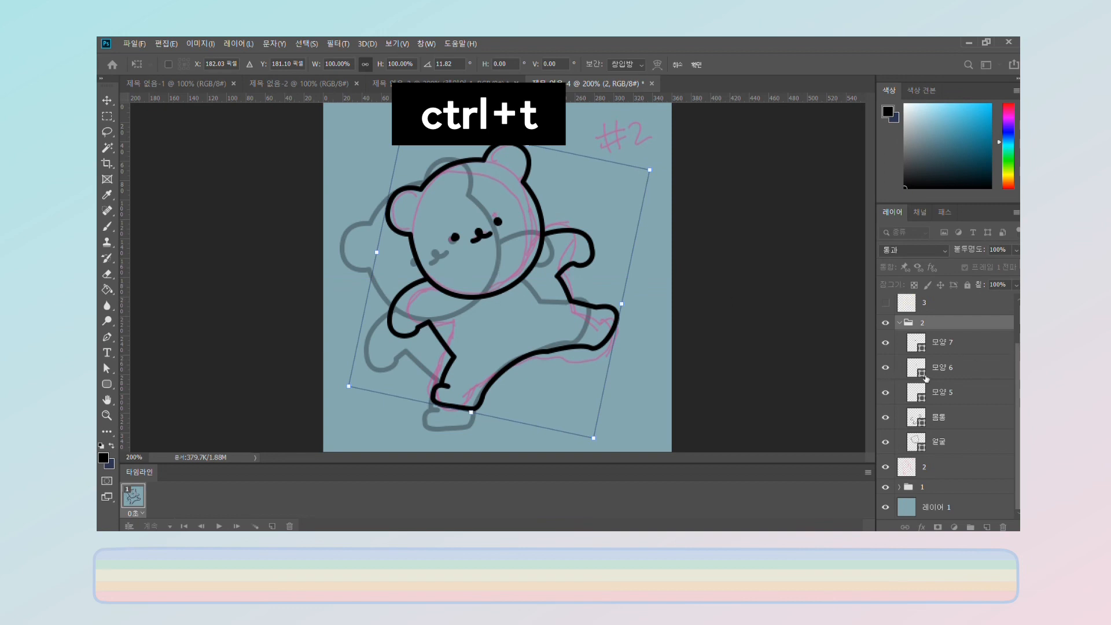
Raise the lower curve of the bear's left-hand arm on the 몸통 layer of group 2 toward the sketch.
{"action": "left_click", "coordinate": [943, 416]}
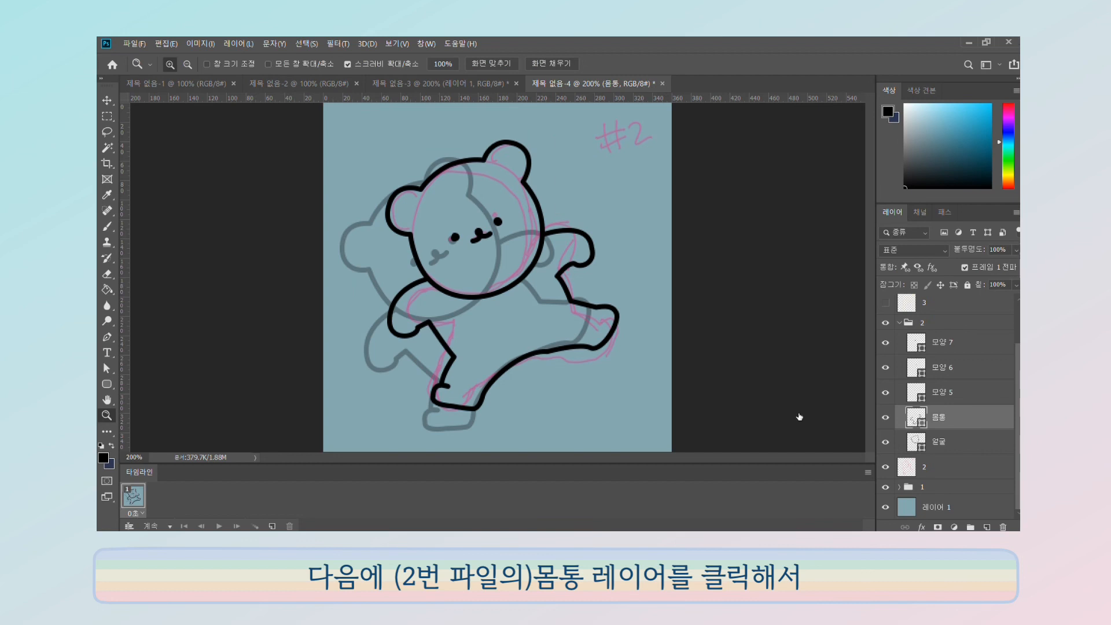
{"action": "left_click", "coordinate": [391, 410]}
{"action": "key", "text": "a"}
{"action": "left_click", "coordinate": [376, 361]}
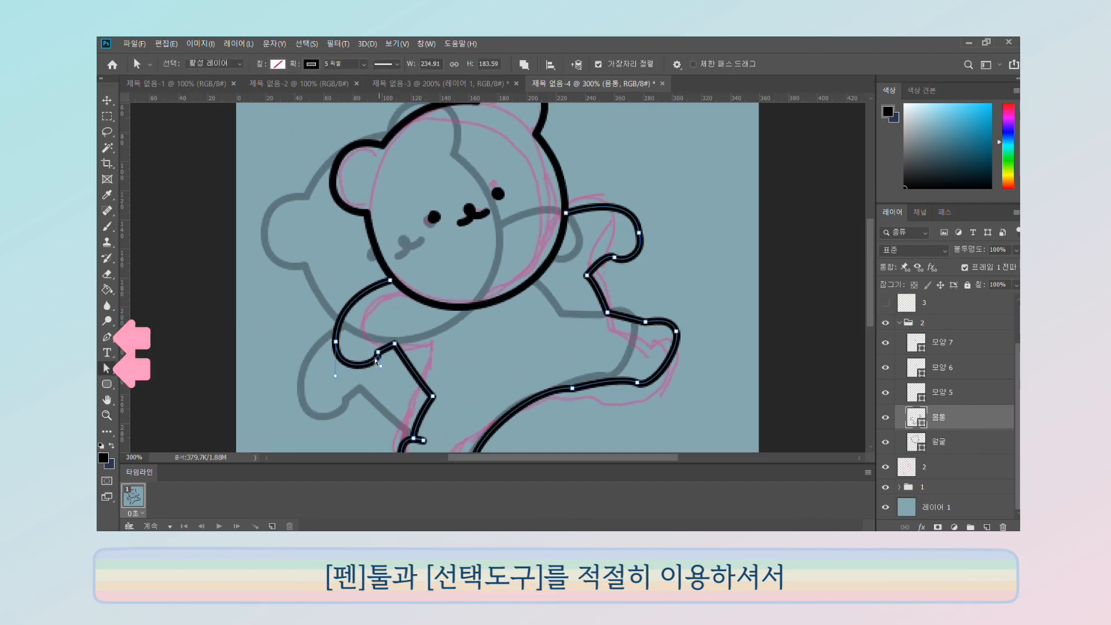
{"action": "left_click_drag", "start_coordinate": [375, 362], "coordinate": [359, 291]}
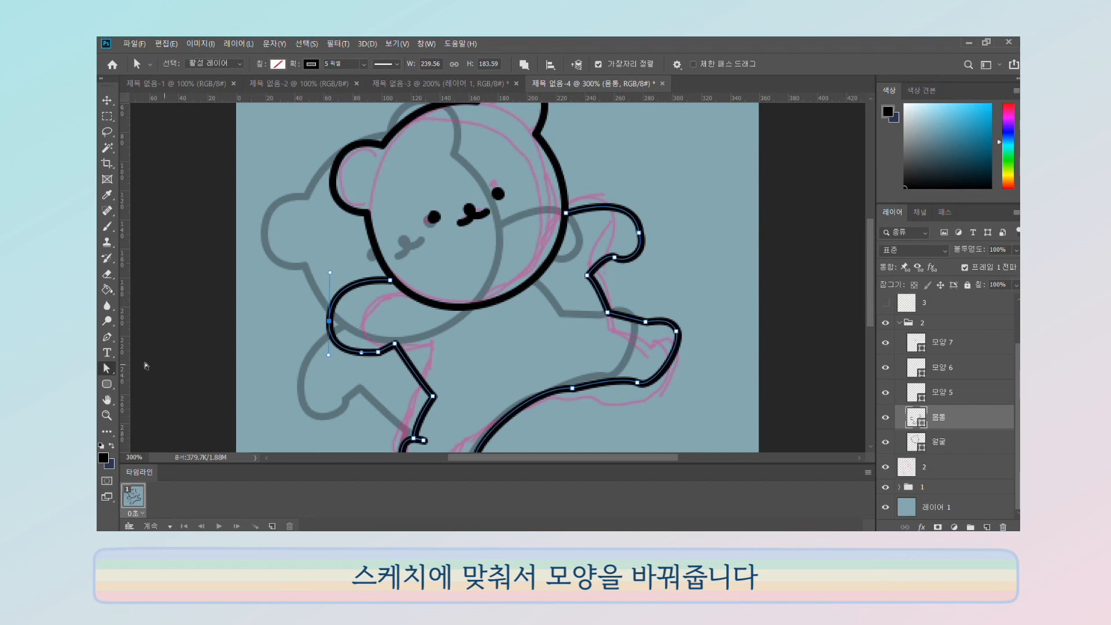
Add an anchor point on the upper edge of the left-hand arm with the Pen tool and adjust its lower edge curve.
{"action": "left_click", "coordinate": [106, 337]}
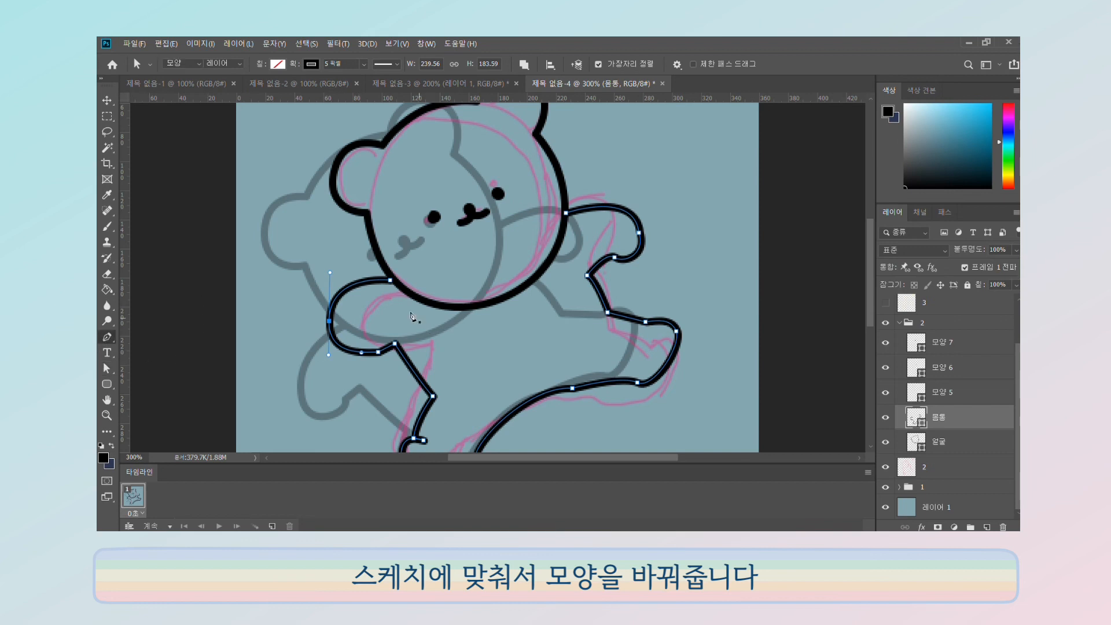
{"action": "left_click", "coordinate": [354, 283]}
{"action": "left_click", "coordinate": [354, 285]}
{"action": "left_click", "coordinate": [355, 291]}
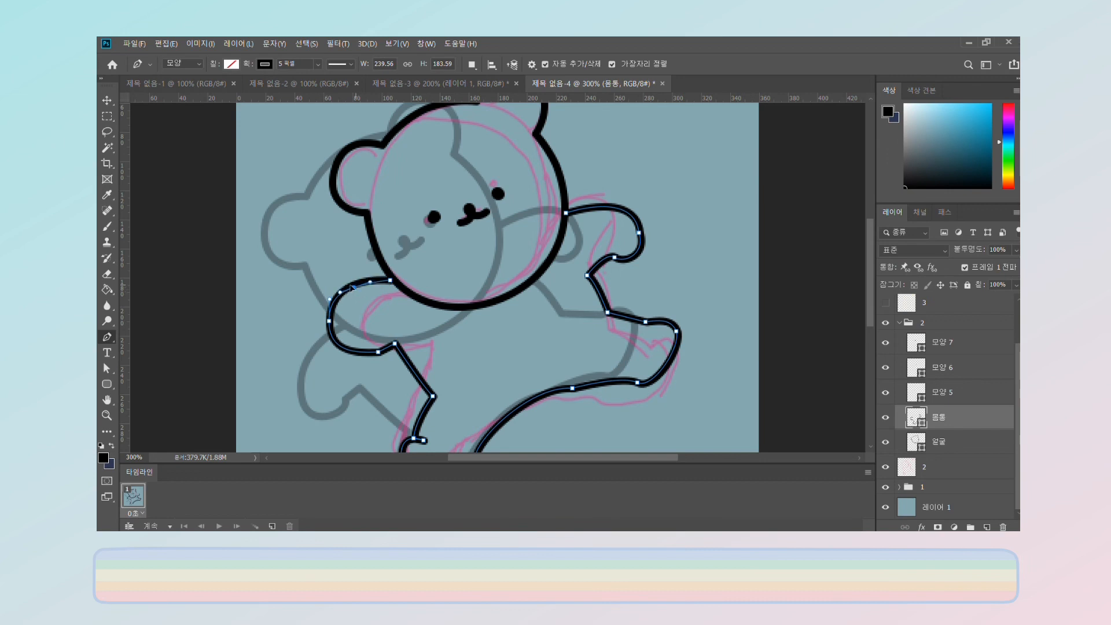
{"action": "left_click_drag", "start_coordinate": [370, 287], "coordinate": [369, 289]}
{"action": "left_click_drag", "start_coordinate": [374, 351], "coordinate": [367, 348]}
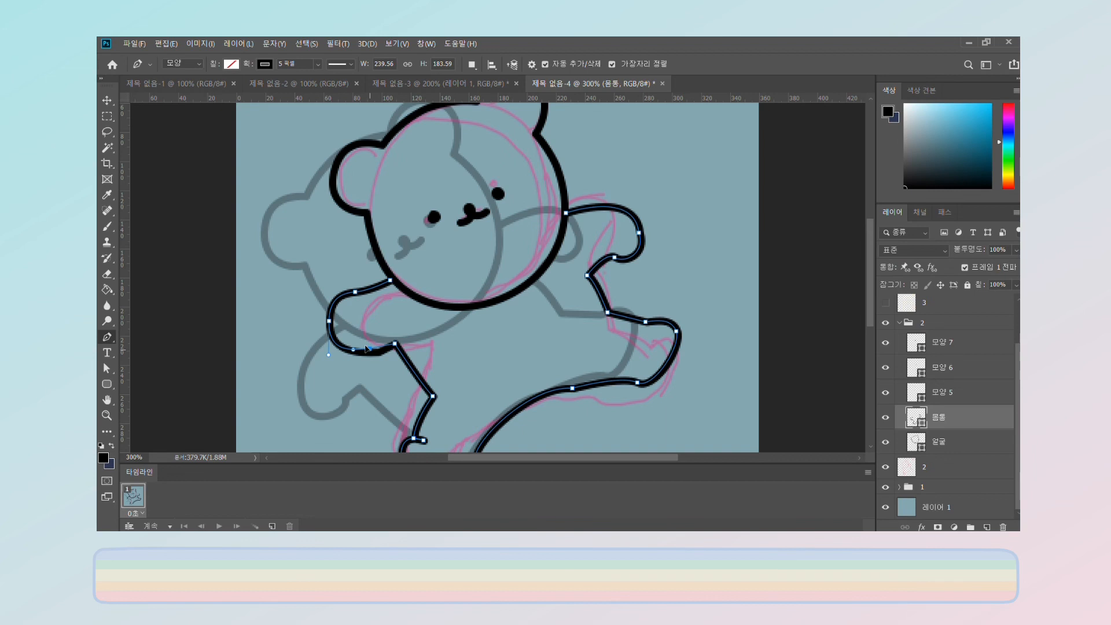
Reposition the shoulder, armpit and hand-end anchors of the left-hand arm to slim it toward the sketch.
{"action": "left_click", "coordinate": [399, 286]}
{"action": "left_click", "coordinate": [379, 296]}
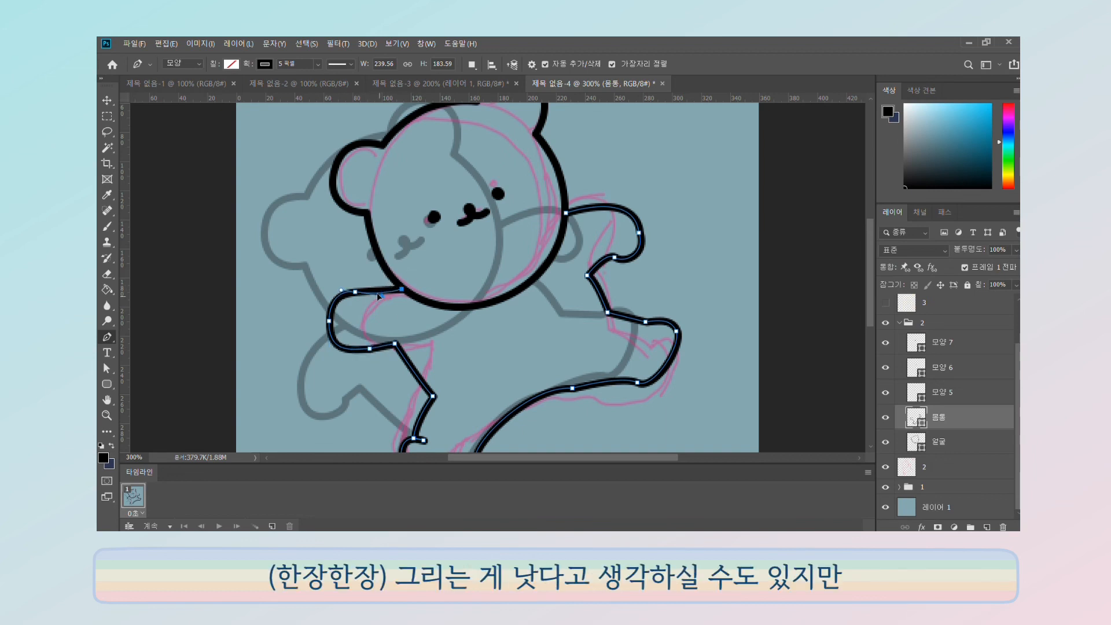
{"action": "left_click_drag", "start_coordinate": [341, 291], "coordinate": [329, 299]}
{"action": "left_click", "coordinate": [327, 313]}
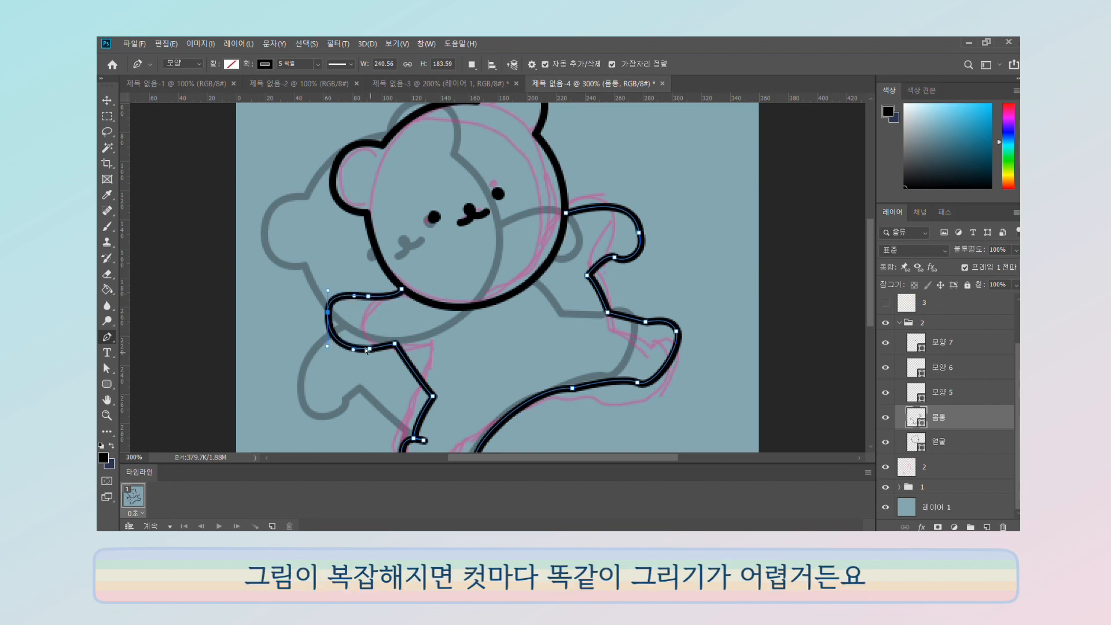
{"action": "left_click", "coordinate": [398, 349]}
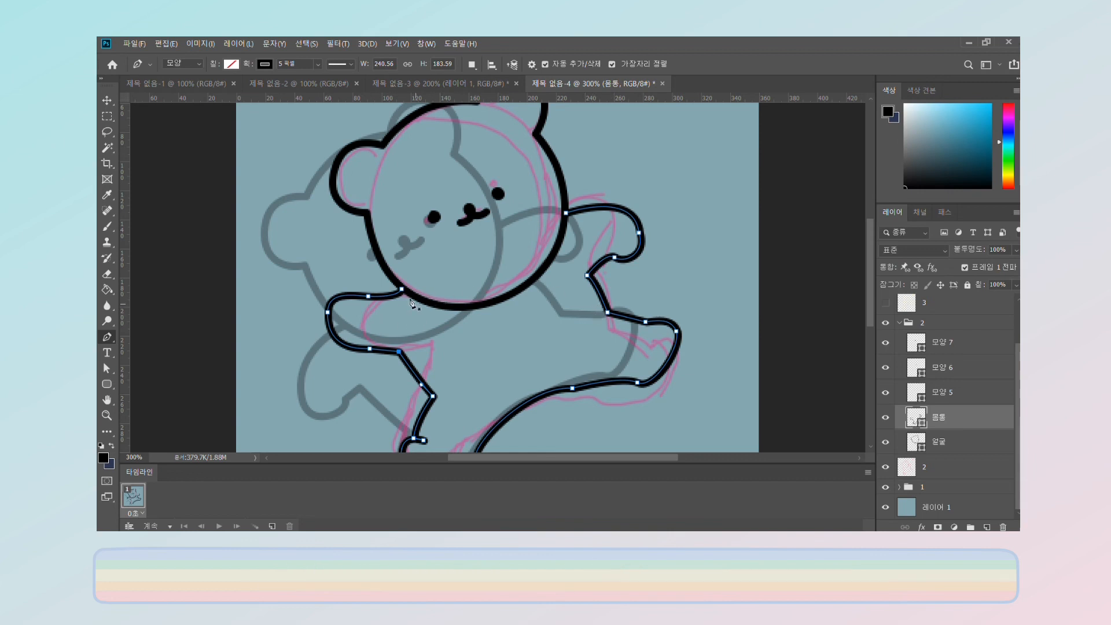
{"action": "left_click_drag", "start_coordinate": [325, 310], "coordinate": [347, 354]}
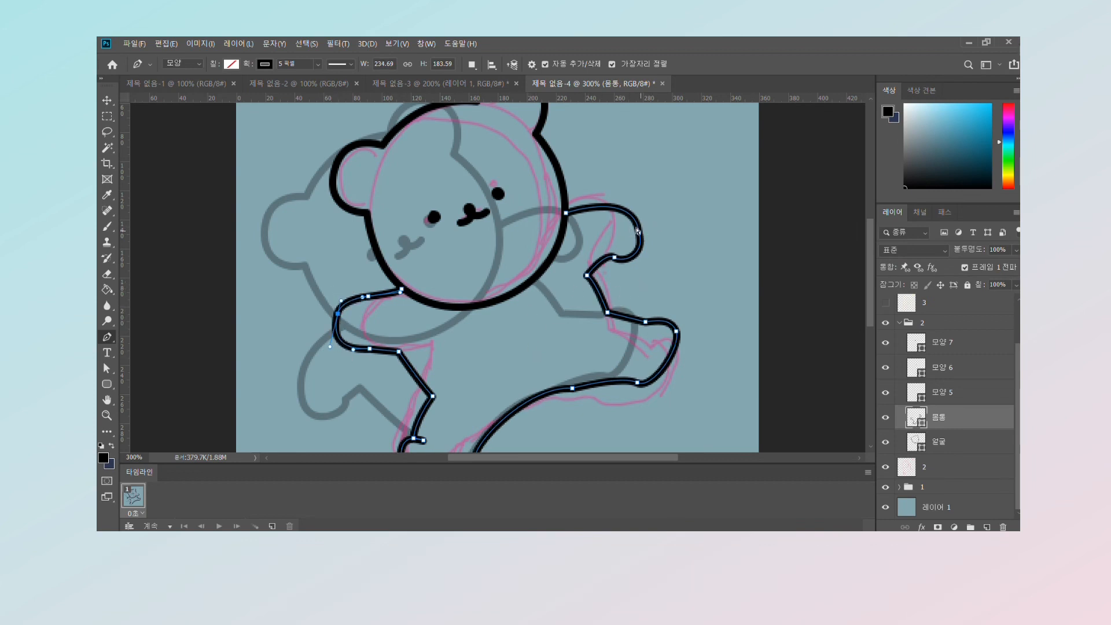
Reshape the bear's right-hand arm so it points upward along the pose 2 sketch.
{"action": "mouse_move", "coordinate": [638, 230]}
{"action": "left_mouse_down"}
{"action": "mouse_move", "coordinate": [634, 201]}
{"action": "mouse_move", "coordinate": [630, 213]}
{"action": "left_mouse_up"}
{"action": "mouse_move", "coordinate": [626, 171]}
{"action": "left_mouse_down"}
{"action": "mouse_move", "coordinate": [610, 159]}
{"action": "mouse_move", "coordinate": [622, 166]}
{"action": "left_mouse_up"}
{"action": "left_click_drag", "start_coordinate": [631, 213], "coordinate": [632, 210]}
{"action": "left_click_drag", "start_coordinate": [586, 276], "coordinate": [592, 269]}
{"action": "left_click", "coordinate": [625, 242]}
{"action": "left_click_drag", "start_coordinate": [624, 242], "coordinate": [614, 241]}
Adjust the anchors of the bear's left armpit, waist, standing foot and inner leg curve to follow the pose 2 sketch.
{"action": "scroll", "coordinate": [557, 363], "scroll_direction": "down", "scroll_amount": 1}
{"action": "left_click_drag", "start_coordinate": [399, 322], "coordinate": [405, 319]}
{"action": "left_click_drag", "start_coordinate": [432, 367], "coordinate": [432, 365]}
{"action": "left_click_drag", "start_coordinate": [421, 354], "coordinate": [424, 351]}
{"action": "mouse_move", "coordinate": [423, 411]}
{"action": "left_mouse_down"}
{"action": "mouse_move", "coordinate": [400, 405]}
{"action": "mouse_move", "coordinate": [415, 404]}
{"action": "left_mouse_up"}
{"action": "left_click", "coordinate": [462, 444]}
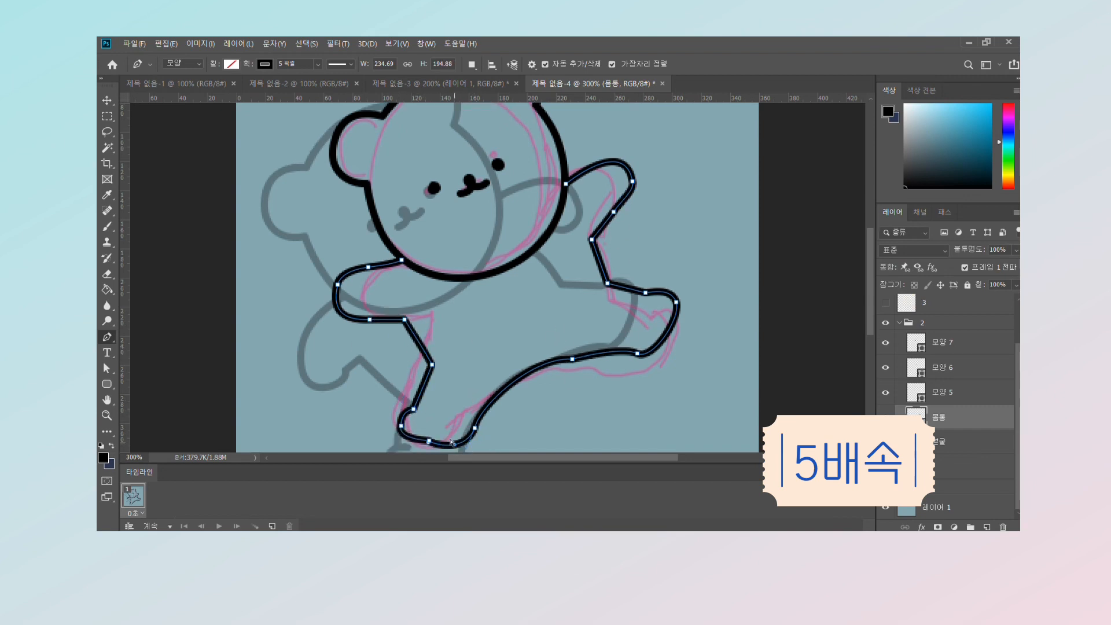
{"action": "left_click", "coordinate": [455, 442]}
{"action": "left_click", "coordinate": [571, 359]}
{"action": "left_click_drag", "start_coordinate": [569, 357], "coordinate": [576, 349]}
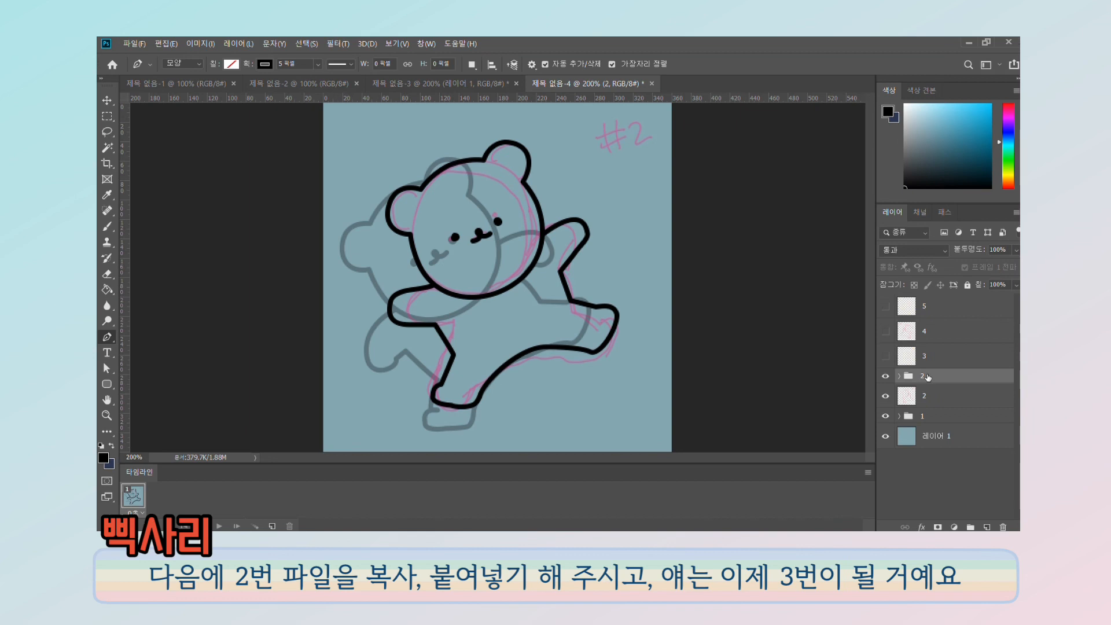
Duplicate group 2 by copying and pasting it, and rename the copy 3.
{"action": "key", "text": "ctrl+c"}
{"action": "key", "text": "ctrl+v"}
{"action": "type", "text": "3"}
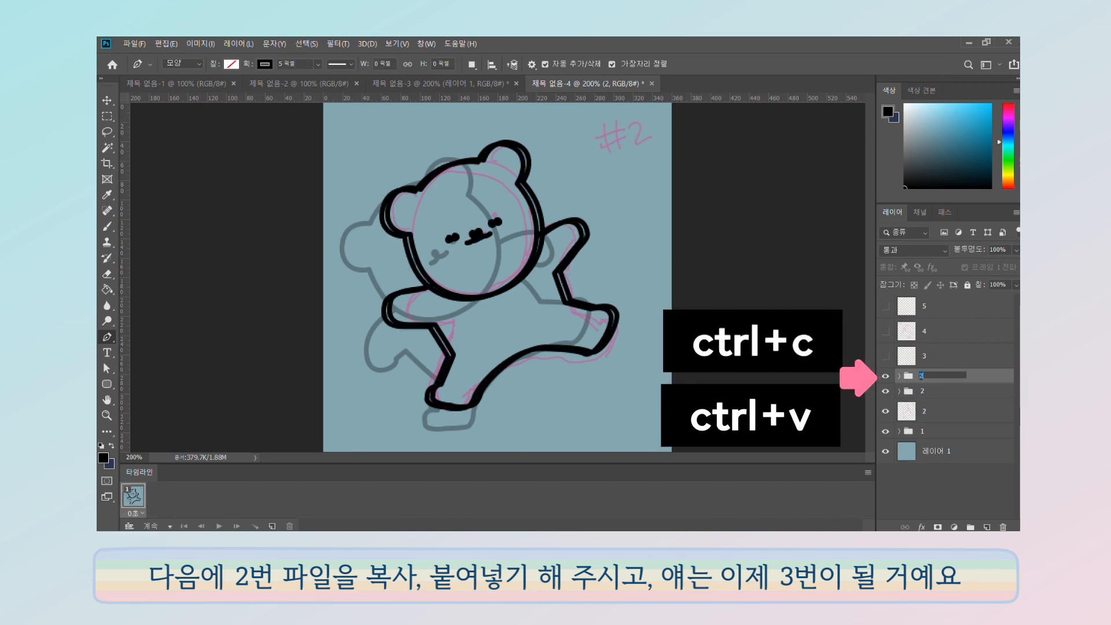
{"action": "key", "text": "Return"}
Set the opacity of group 2 to 50%.
{"action": "left_click", "coordinate": [923, 392]}
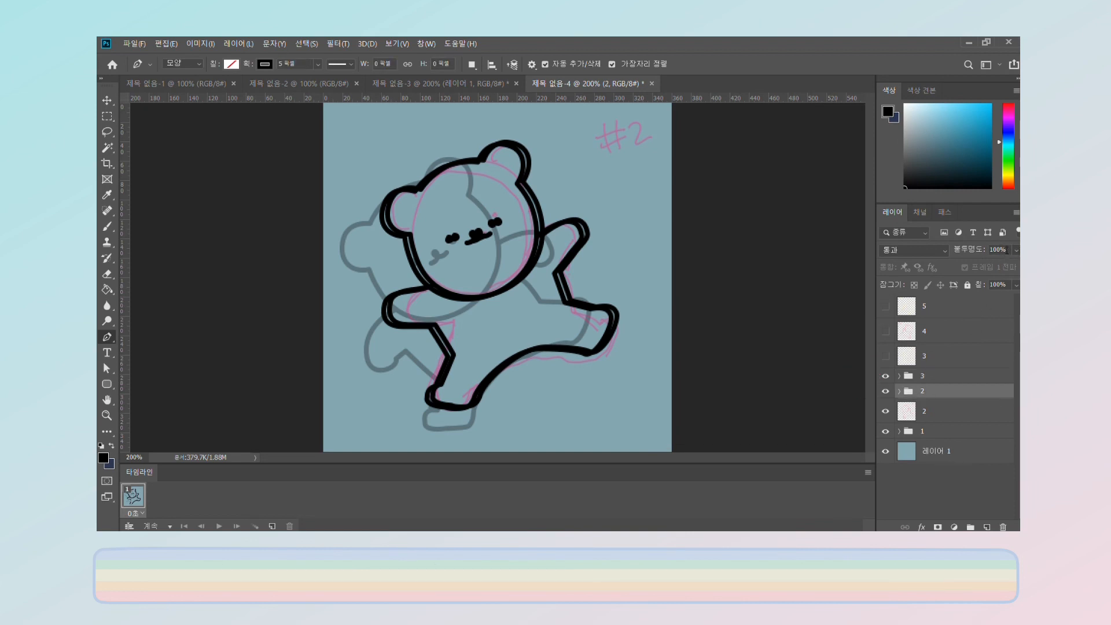
{"action": "type", "text": "50"}
{"action": "key", "text": "Return"}
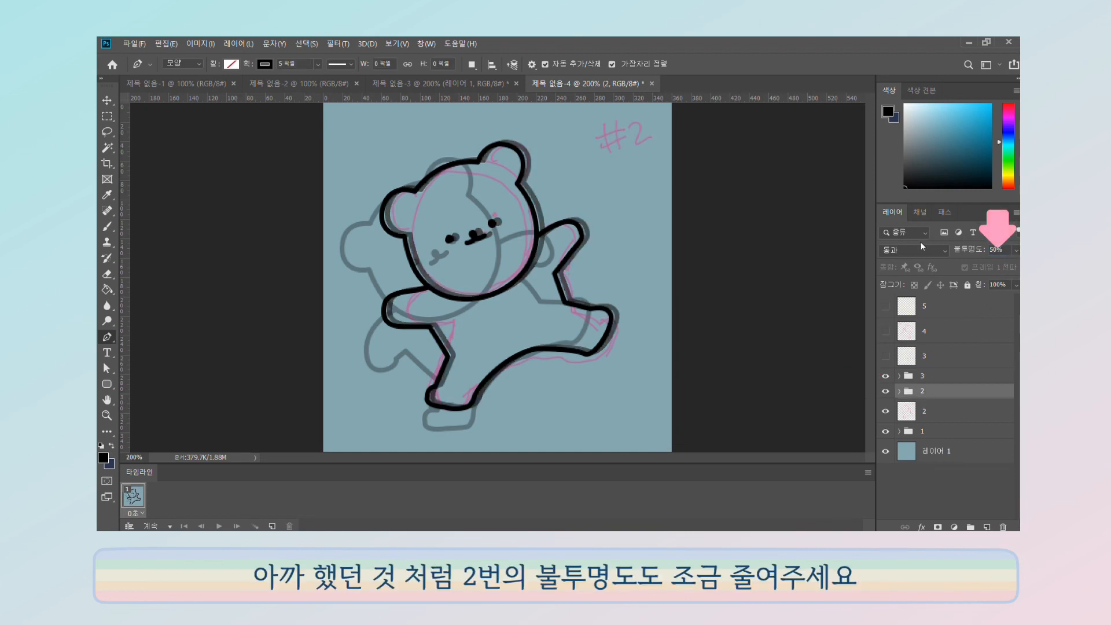
Hide sketch layer 2, show sketch layer 3 and place it directly below group 2.
{"action": "left_click", "coordinate": [949, 376]}
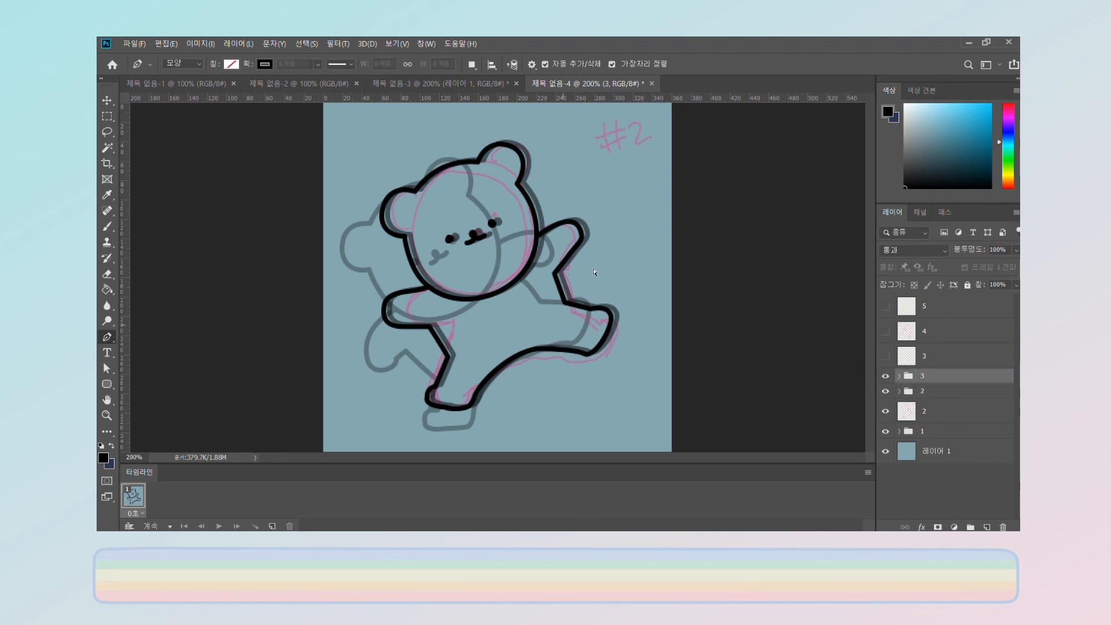
{"action": "key", "text": "ctrl+t"}
{"action": "left_click", "coordinate": [885, 411]}
{"action": "left_click", "coordinate": [941, 411]}
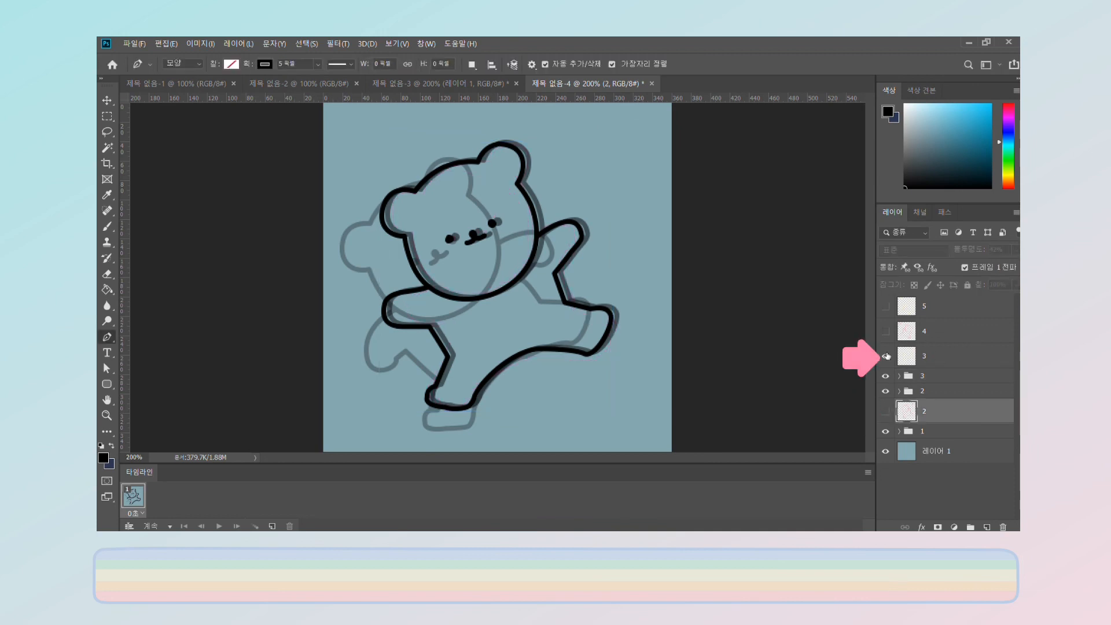
{"action": "left_click", "coordinate": [885, 356]}
{"action": "left_click_drag", "start_coordinate": [906, 355], "coordinate": [909, 419]}
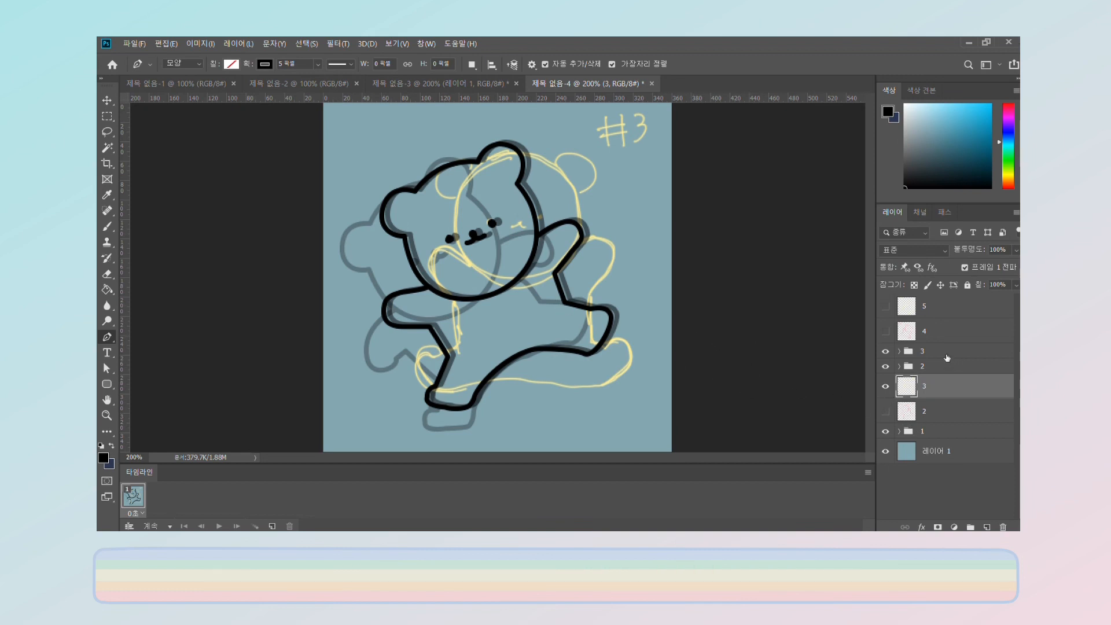
Rotate group 3 by about 19° and move it so the bear lines up with the pose 3 sketch.
{"action": "left_click", "coordinate": [924, 352]}
{"action": "key", "text": "ctrl+t"}
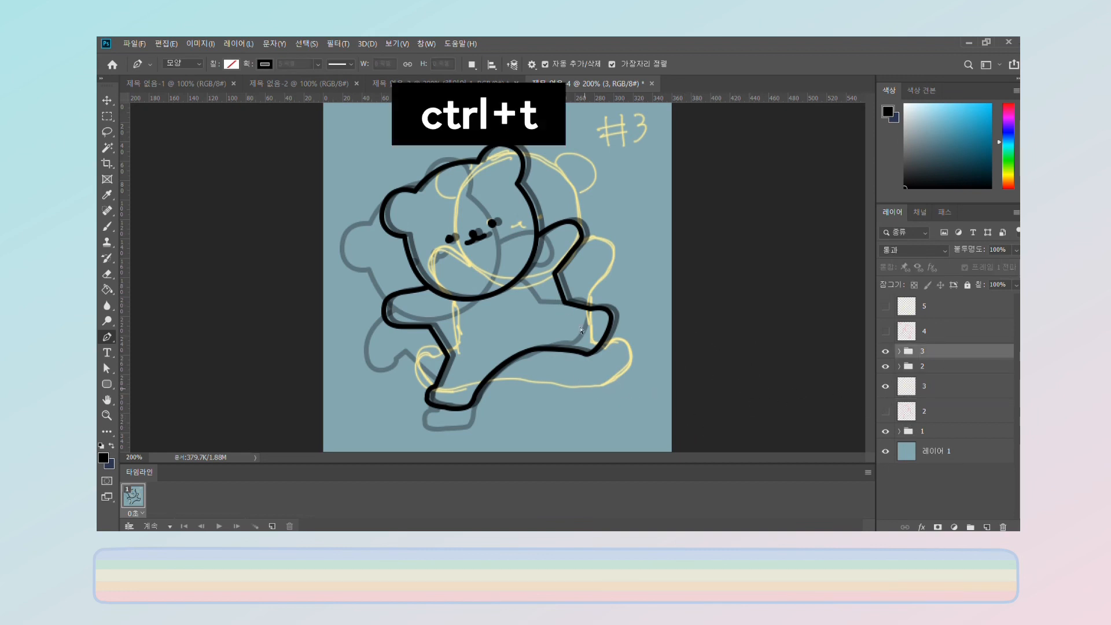
{"action": "left_click_drag", "start_coordinate": [648, 299], "coordinate": [633, 369]}
{"action": "left_click_drag", "start_coordinate": [508, 325], "coordinate": [533, 319]}
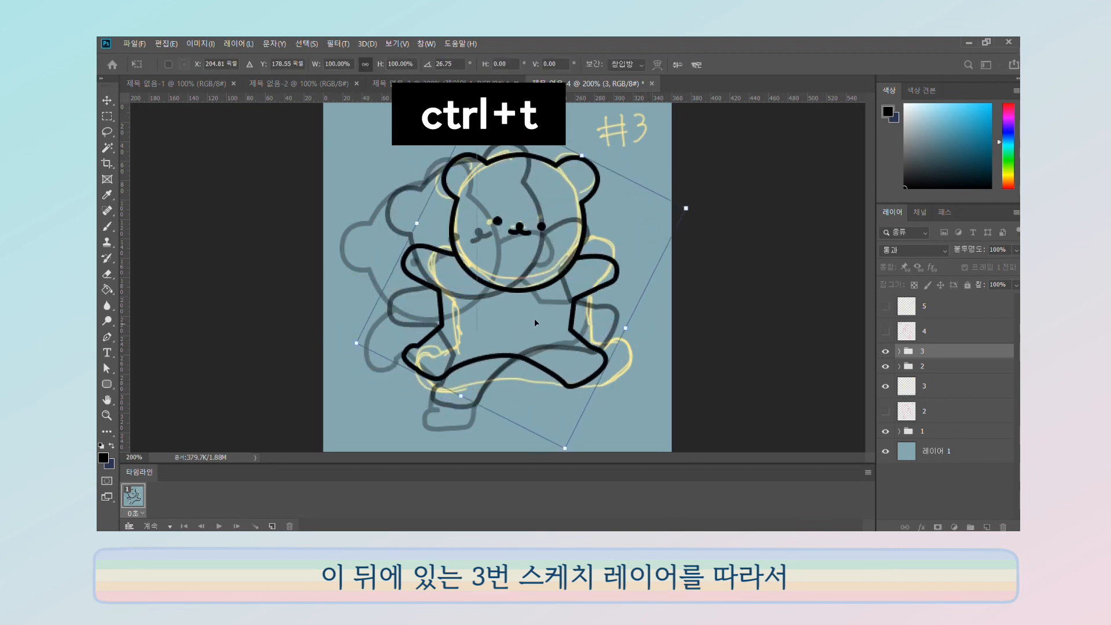
{"action": "left_click_drag", "start_coordinate": [653, 326], "coordinate": [662, 307]}
{"action": "left_click_drag", "start_coordinate": [495, 305], "coordinate": [501, 314]}
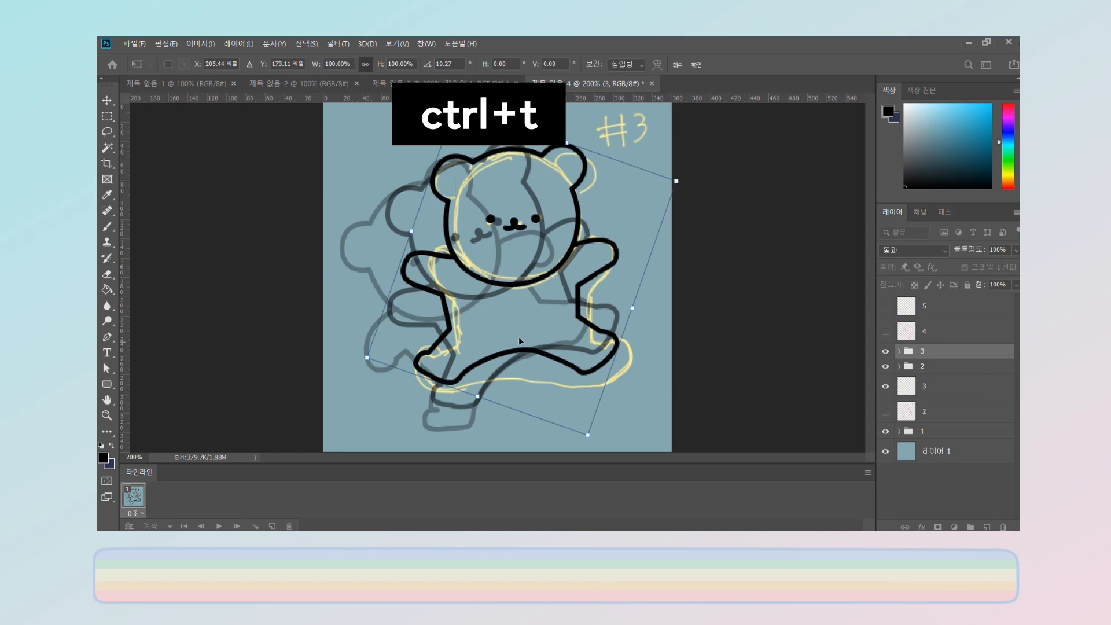
{"action": "key", "text": "p"}
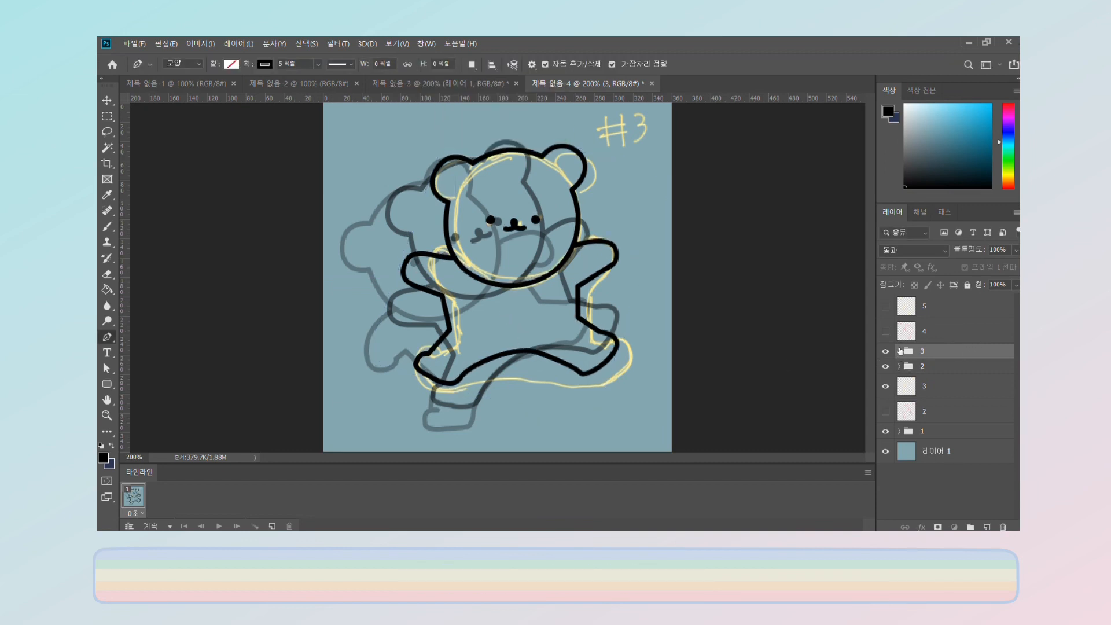
Reshape both arms on group 3's body shape (몸통) by moving their outline anchors toward the pose 3 sketch.
{"action": "left_click", "coordinate": [899, 351]}
{"action": "scroll", "coordinate": [949, 466], "scroll_direction": "down", "scroll_amount": 1}
{"action": "left_click", "coordinate": [945, 425]}
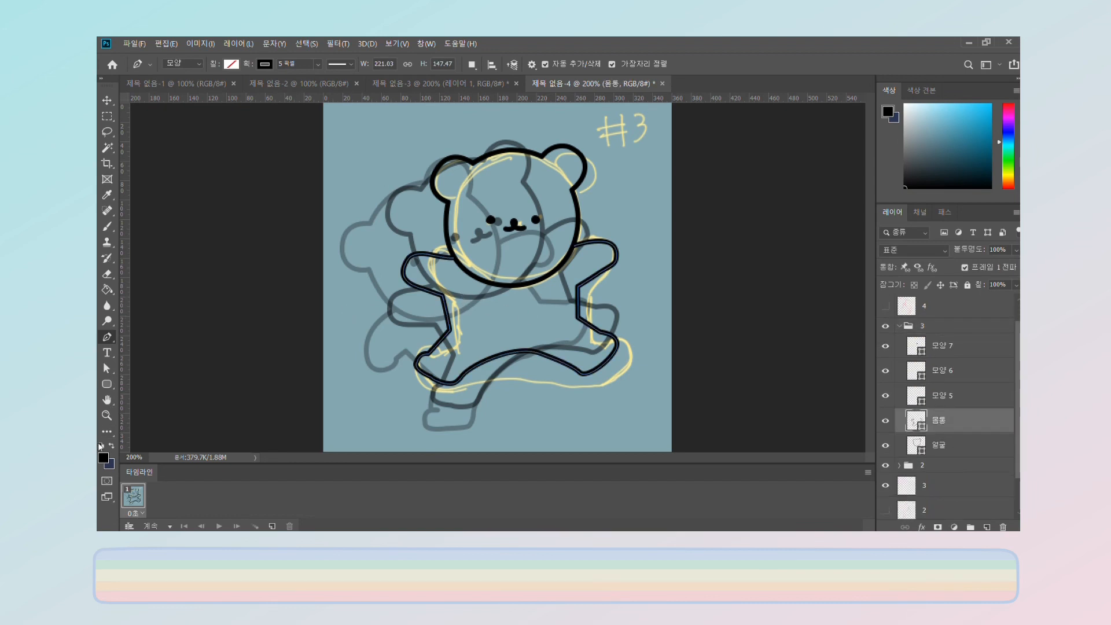
{"action": "left_click", "coordinate": [403, 265], "text": "ctrl"}
{"action": "left_click_drag", "start_coordinate": [401, 256], "coordinate": [424, 251]}
{"action": "left_click", "coordinate": [445, 261]}
{"action": "key", "text": "ctrl+z"}
{"action": "key", "text": "ctrl+z"}
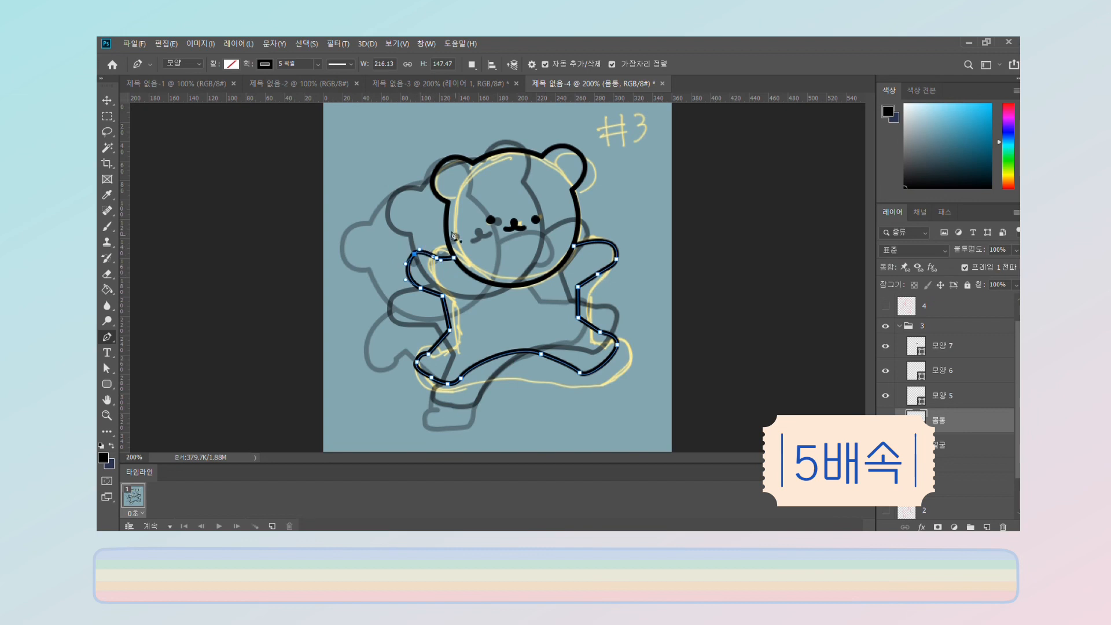
{"action": "left_click_drag", "start_coordinate": [614, 258], "coordinate": [599, 240]}
{"action": "left_click_drag", "start_coordinate": [597, 274], "coordinate": [579, 290]}
Adjust the anchors of both feet and the lower body curve of group 3 to even out the jumping pose.
{"action": "left_click_drag", "start_coordinate": [416, 362], "coordinate": [438, 378]}
{"action": "left_click", "coordinate": [447, 383]}
{"action": "left_click", "coordinate": [541, 353], "text": "ctrl"}
{"action": "left_click_drag", "start_coordinate": [541, 353], "coordinate": [588, 370]}
{"action": "left_click_drag", "start_coordinate": [599, 332], "coordinate": [618, 334]}
{"action": "left_click_drag", "start_coordinate": [459, 368], "coordinate": [462, 366]}
{"action": "left_click", "coordinate": [546, 357], "text": "ctrl"}
{"action": "left_click_drag", "start_coordinate": [548, 359], "coordinate": [554, 360]}
{"action": "left_click_drag", "start_coordinate": [461, 366], "coordinate": [465, 369]}
{"action": "left_click_drag", "start_coordinate": [553, 360], "coordinate": [600, 373]}
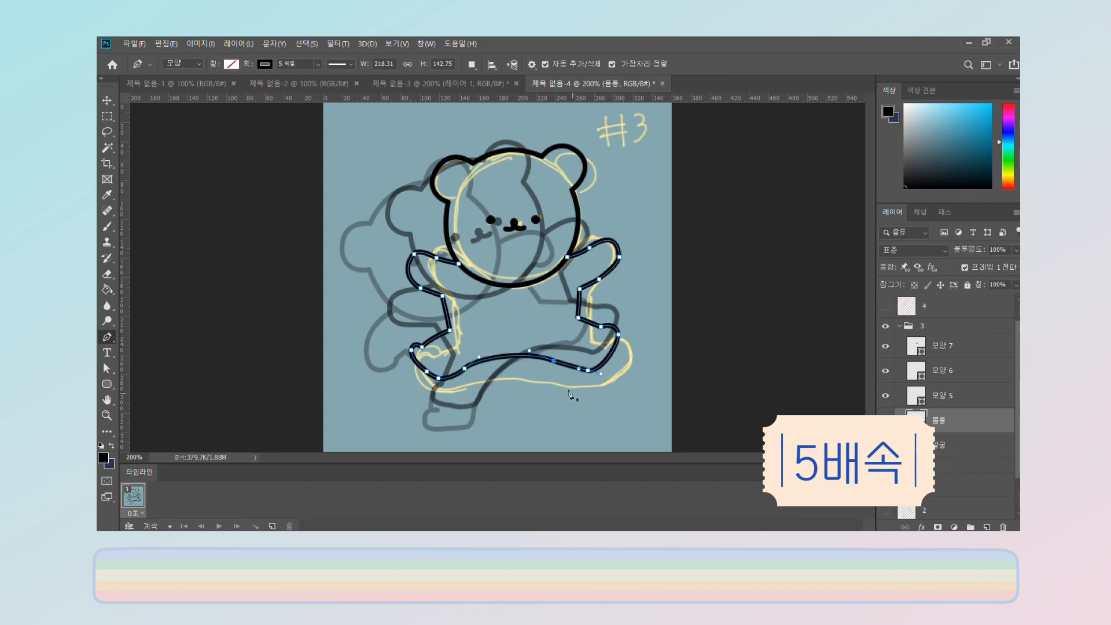
{"action": "left_click", "coordinate": [983, 396]}
{"action": "left_click", "coordinate": [988, 370]}
{"action": "key", "text": "ctrl+t"}
{"action": "left_click", "coordinate": [929, 327]}
{"action": "key", "text": "ctrl+t"}
{"action": "left_click_drag", "start_coordinate": [641, 330], "coordinate": [642, 330]}
{"action": "key", "text": "Return"}
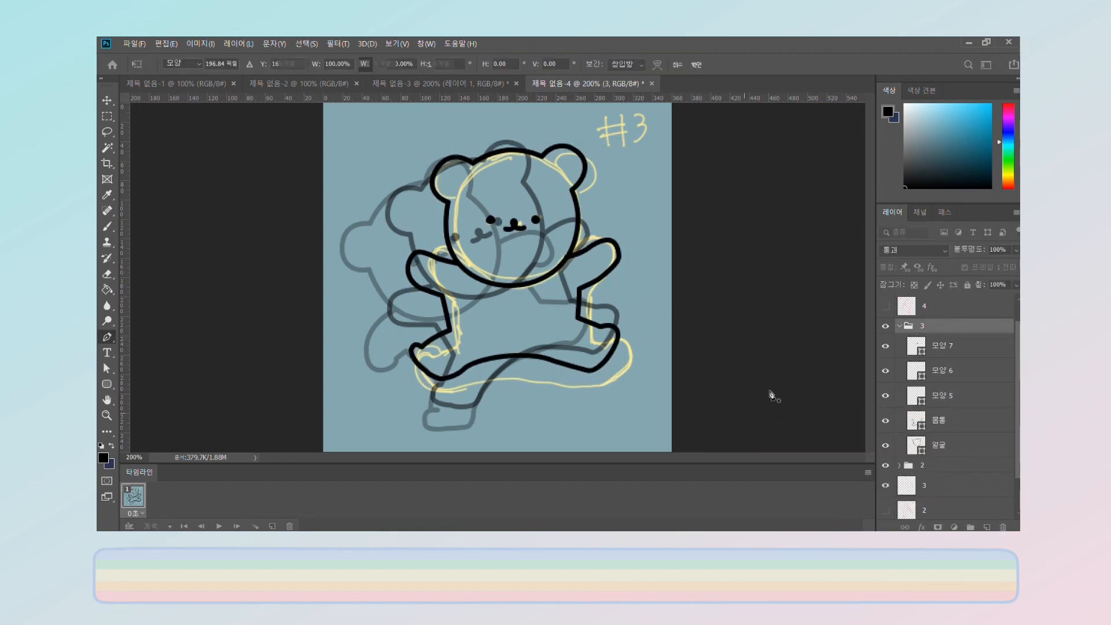
{"action": "key", "text": "p"}
Move sketch layers 5 and 4 directly below group 2, above sketch layer 3.
{"action": "key", "text": "ctrl+minus"}
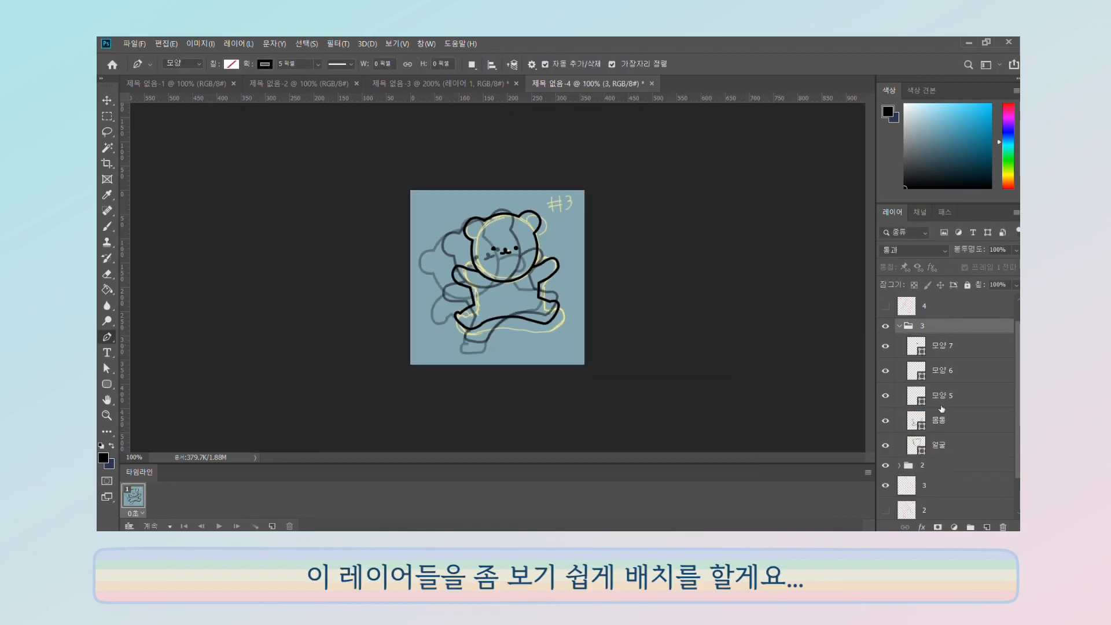
{"action": "scroll", "coordinate": [934, 327], "scroll_direction": "up", "scroll_amount": 1}
{"action": "left_click", "coordinate": [926, 306]}
{"action": "left_click", "coordinate": [941, 333], "text": "shift"}
{"action": "left_click_drag", "start_coordinate": [941, 332], "coordinate": [939, 499]}
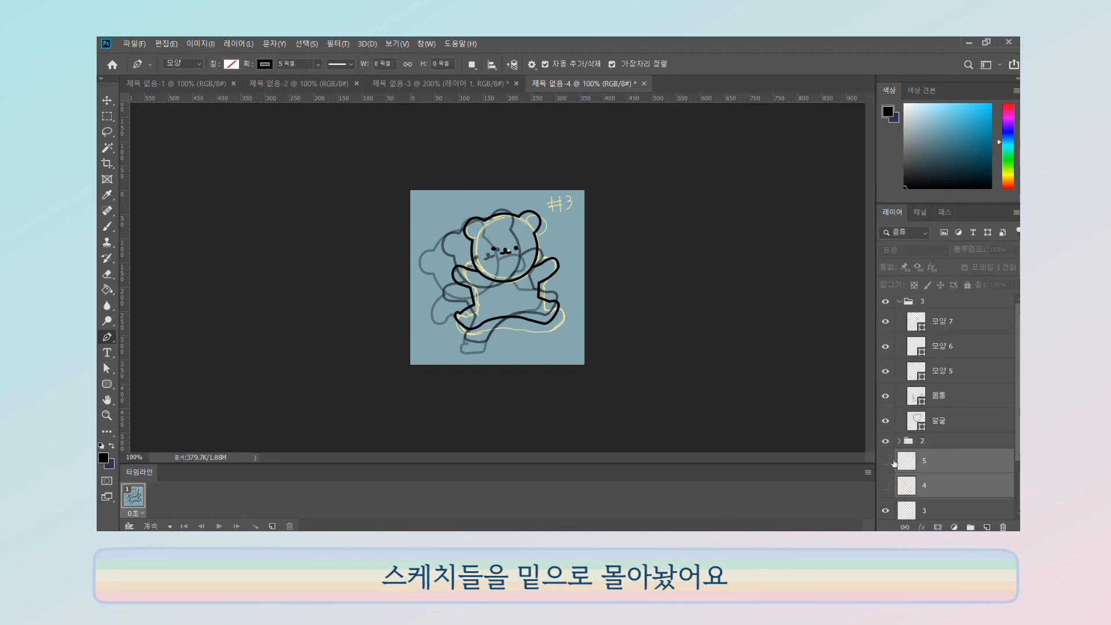
Show sketch layer 4 instead of sketch layer 3, and move group 1 directly below group 2.
{"action": "left_click", "coordinate": [885, 511]}
{"action": "left_click", "coordinate": [885, 485]}
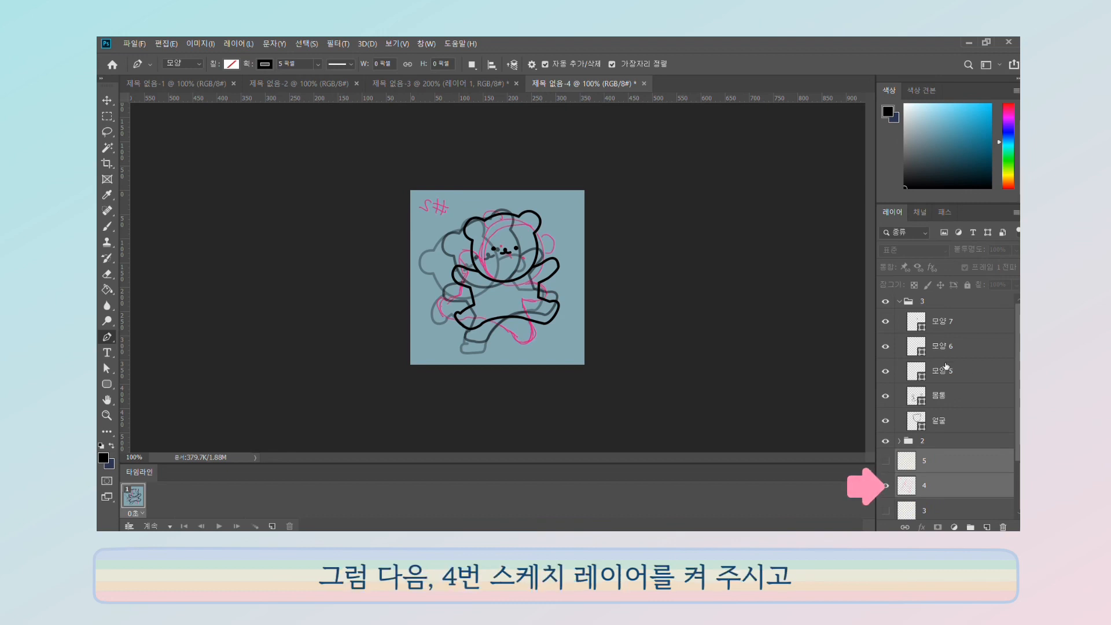
{"action": "left_click", "coordinate": [899, 301]}
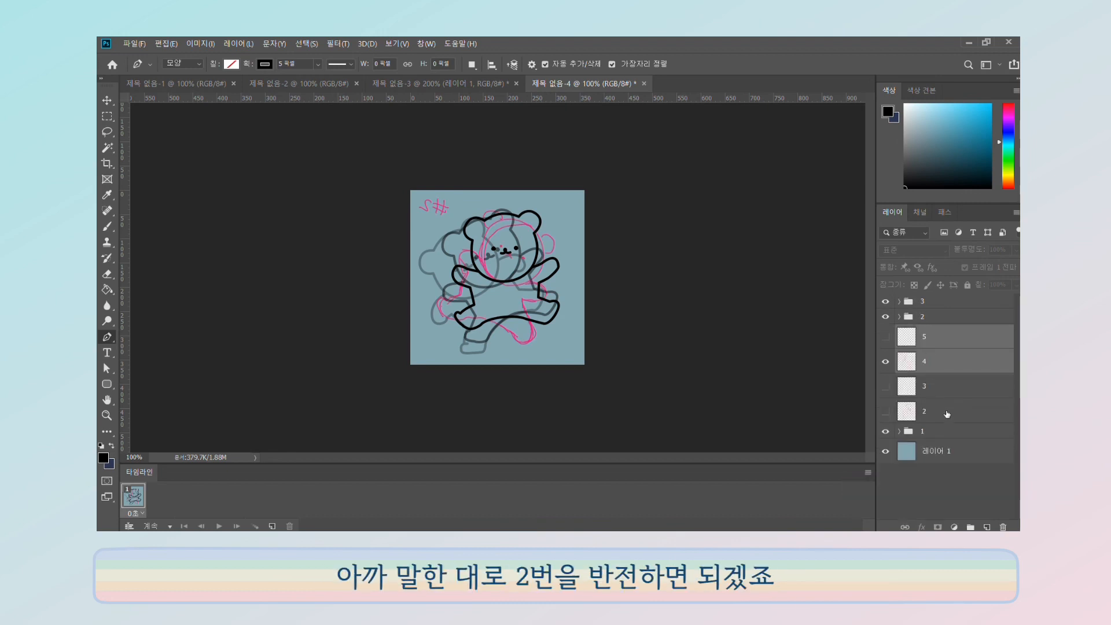
{"action": "left_click_drag", "start_coordinate": [973, 434], "coordinate": [945, 331]}
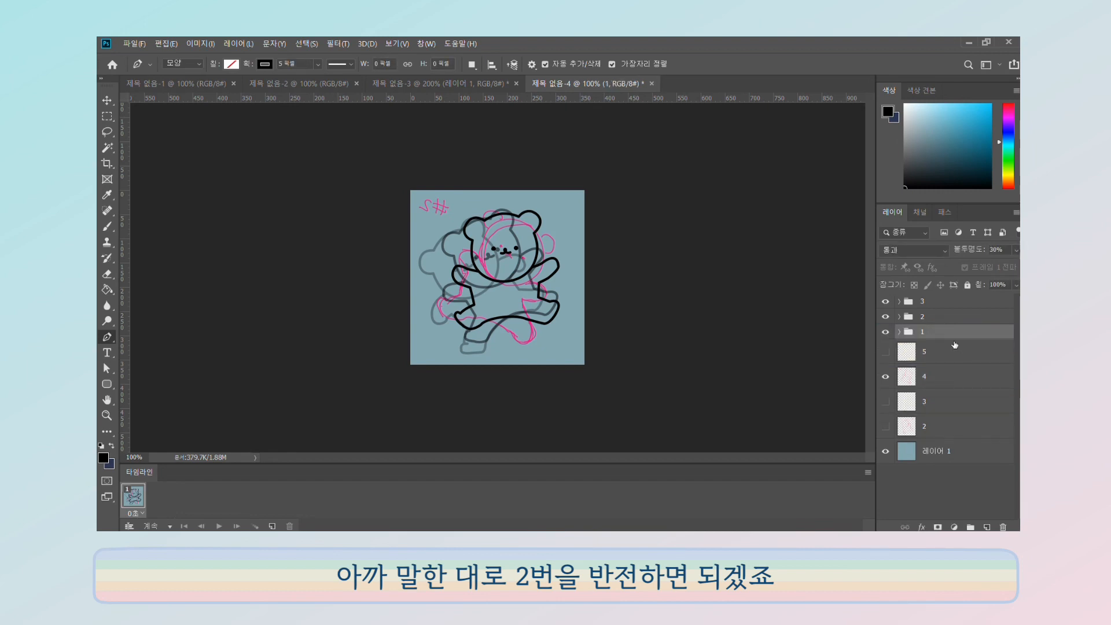
Duplicate group 2 by copying and pasting it at the top of the layer stack.
{"action": "left_click", "coordinate": [935, 317]}
{"action": "key", "text": "ctrl+c"}
{"action": "key", "text": "ctrl+v"}
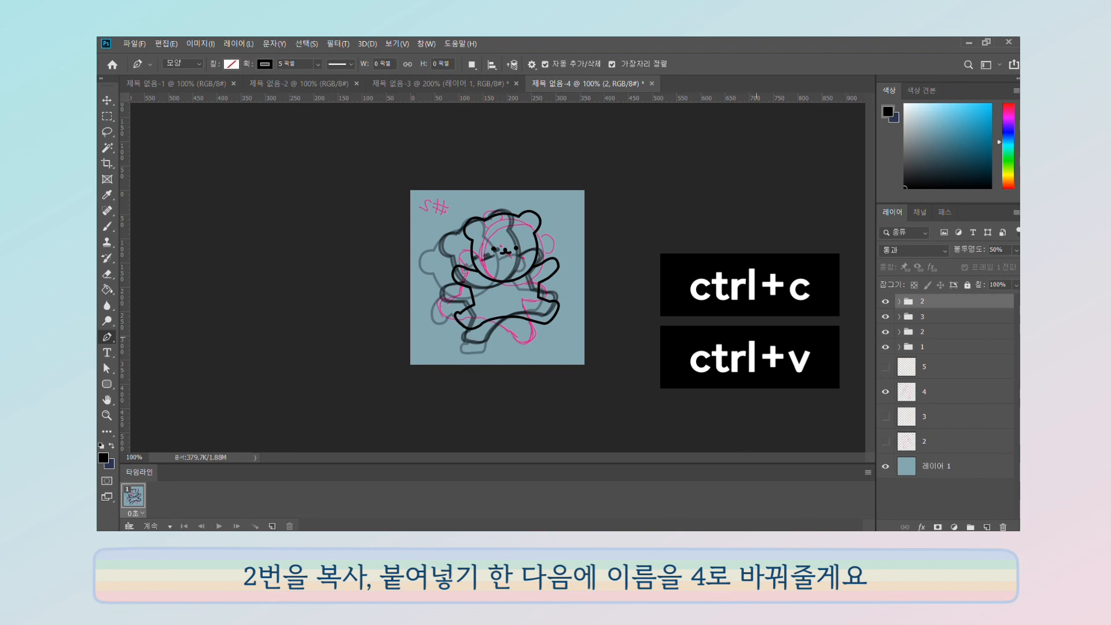
{"action": "key", "text": "ctrl+t"}
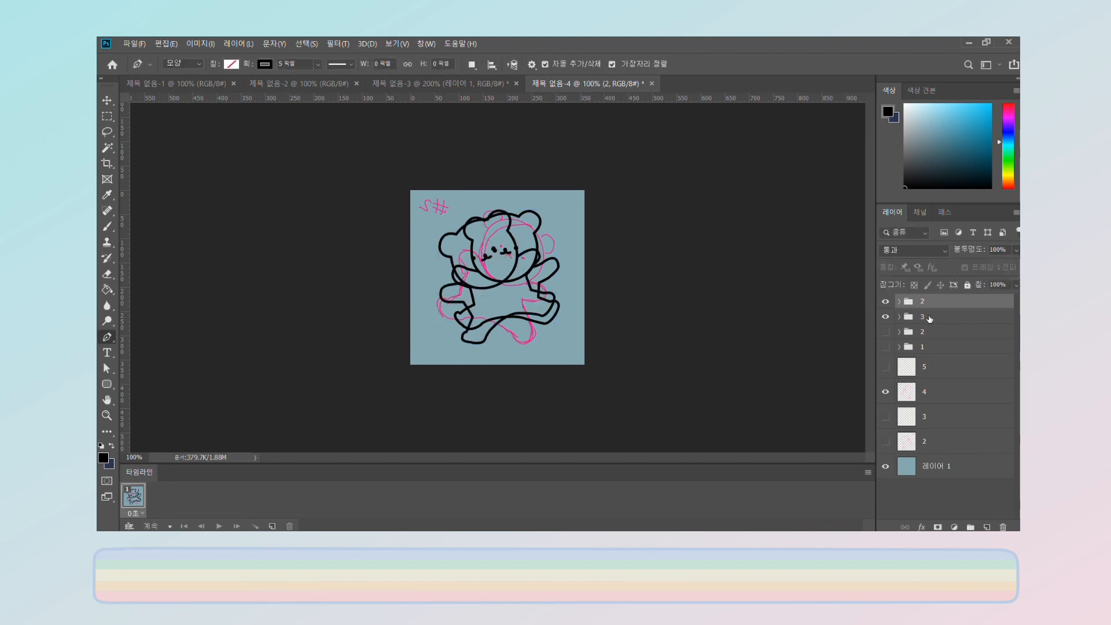
Show the original group 2 and set the opacity of group 3 to 50%.
{"action": "left_click", "coordinate": [885, 331]}
{"action": "left_click", "coordinate": [926, 316]}
{"action": "key", "text": "5"}
Mirror the copy of group 2 horizontally and position it over the pose 4 sketch.
{"action": "left_click", "coordinate": [925, 301]}
{"action": "key", "text": "ctrl+t"}
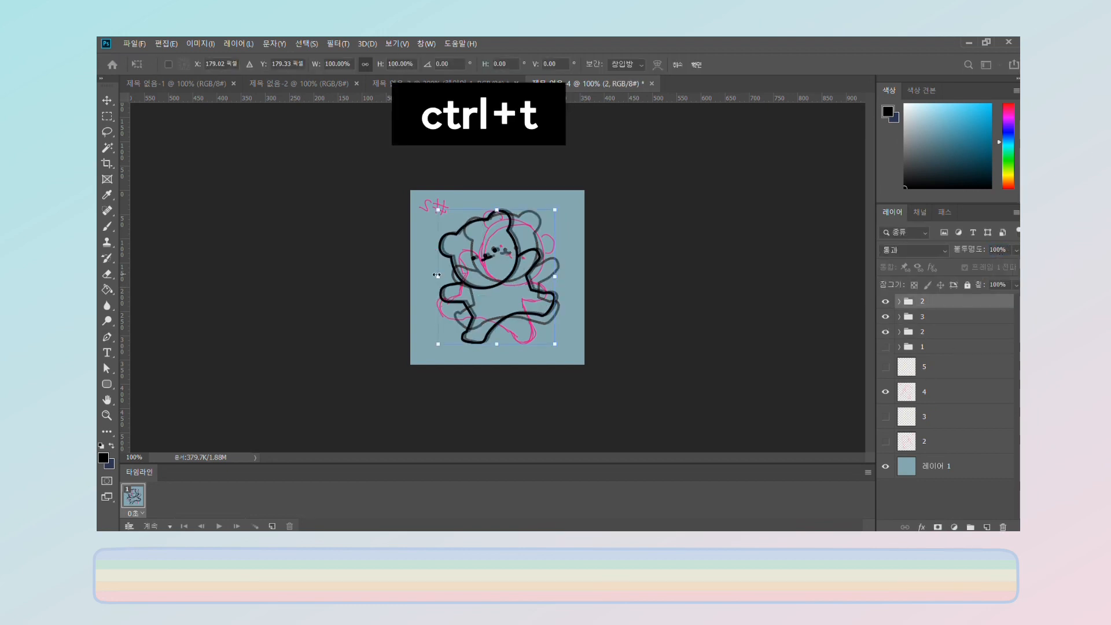
{"action": "left_click_drag", "start_coordinate": [437, 276], "coordinate": [512, 307]}
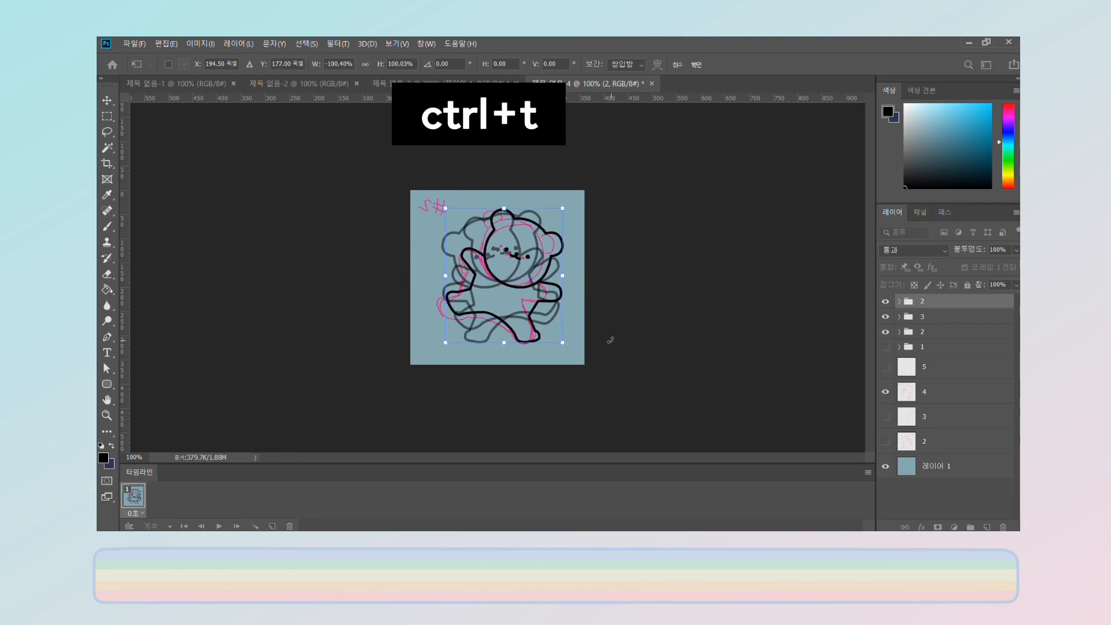
{"action": "key", "text": "Right"}
{"action": "key", "text": "Up"}
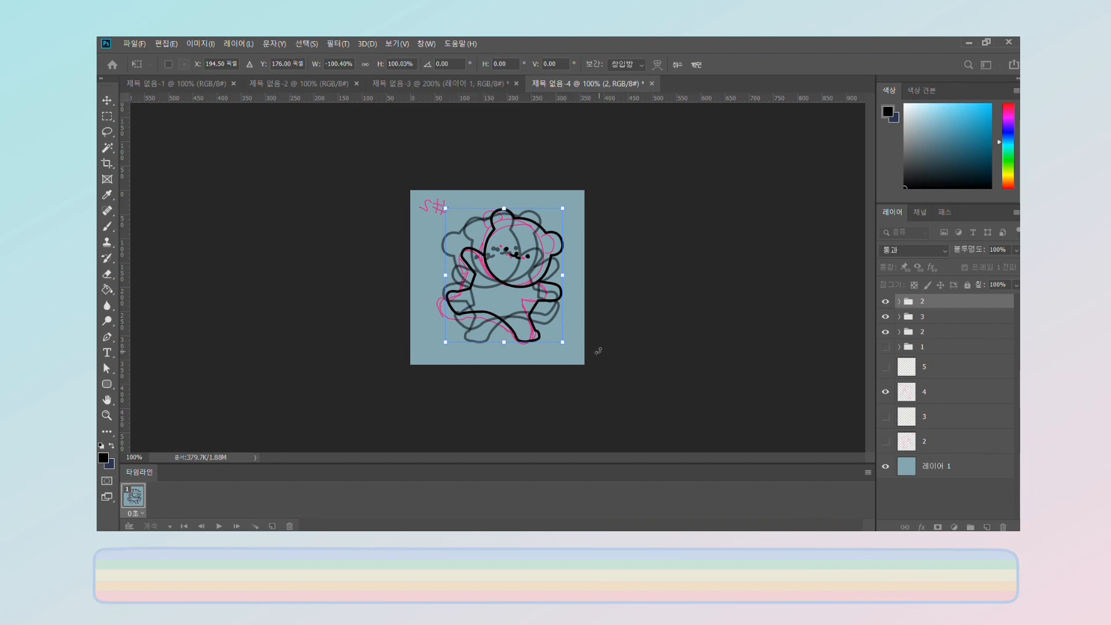
{"action": "key", "text": "Return"}
{"action": "key", "text": "p"}
Rename the mirrored copy 4, and show sketch layer 5 instead of sketch layer 4.
{"action": "double_click", "coordinate": [922, 301]}
{"action": "type", "text": "4"}
{"action": "key", "text": "Return"}
{"action": "left_click", "coordinate": [885, 392]}
{"action": "left_click", "coordinate": [884, 367]}
Hide groups 2, 3 and 4, and show group 1.
{"action": "left_click", "coordinate": [925, 331]}
{"action": "left_click", "coordinate": [885, 332]}
{"action": "left_click", "coordinate": [928, 316]}
{"action": "left_click", "coordinate": [885, 302]}
{"action": "left_click", "coordinate": [885, 316]}
{"action": "left_click", "coordinate": [885, 347]}
Duplicate group 1 by copying and pasting it, and show group 3 again.
{"action": "left_click", "coordinate": [926, 345]}
{"action": "key", "text": "ctrl+c"}
{"action": "key", "text": "ctrl+v"}
{"action": "left_click", "coordinate": [885, 316]}
Rename the copy of group 1 as 5 and move it above group 4.
{"action": "double_click", "coordinate": [922, 346]}
{"action": "type", "text": "5"}
{"action": "key", "text": "Return"}
{"action": "left_click_drag", "start_coordinate": [923, 346], "coordinate": [920, 296]}
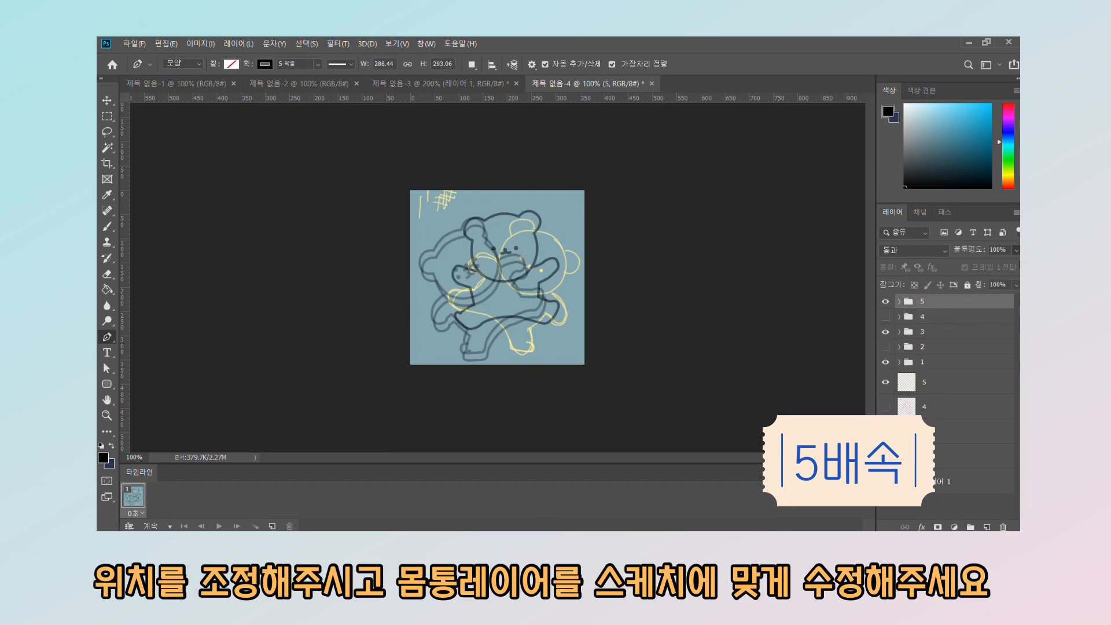
Set the opacity of group 5 to 100%.
{"action": "key", "text": "0"}
{"action": "key", "text": "ctrl+t"}
{"action": "left_click_drag", "start_coordinate": [421, 277], "coordinate": [699, 319]}
{"action": "key", "text": "ctrl+z"}
{"action": "left_click_drag", "start_coordinate": [420, 277], "coordinate": [728, 305]}
{"action": "key", "text": "ctrl+z"}
{"action": "left_click", "coordinate": [505, 453]}
{"action": "key", "text": "ctrl+z"}
Flip group 5 horizontally and move it to line up with the pose 5 sketch.
{"action": "right_click", "coordinate": [493, 278]}
{"action": "left_click", "coordinate": [518, 443]}
{"action": "left_click_drag", "start_coordinate": [504, 300], "coordinate": [516, 294]}
{"action": "key", "text": "Return"}
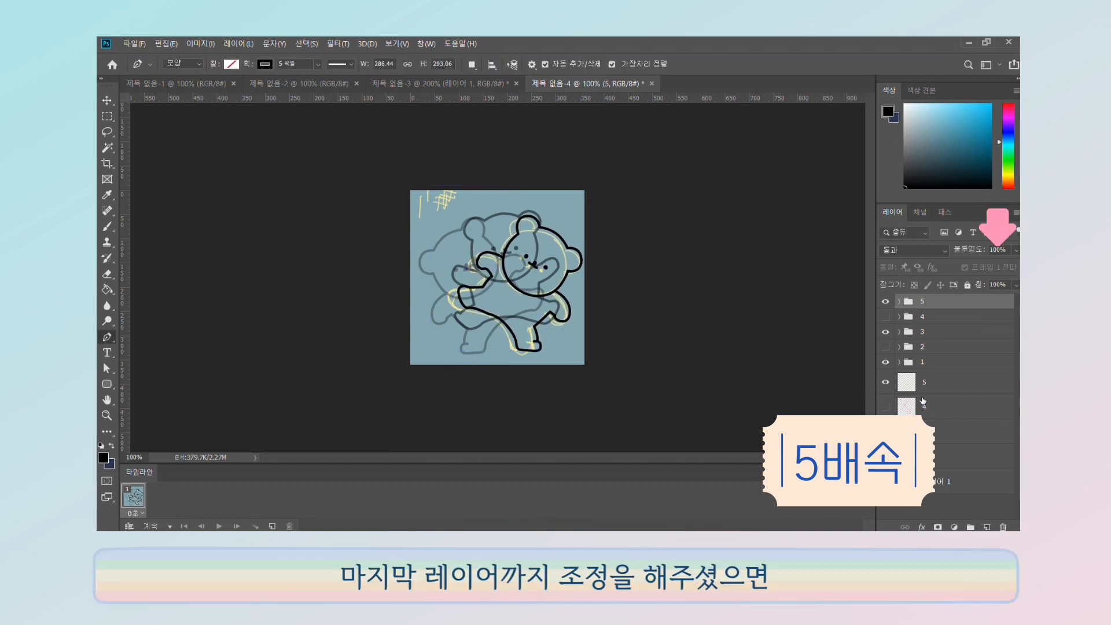
Show groups 4 and 2 along with the other pose groups.
{"action": "left_click", "coordinate": [885, 316]}
{"action": "left_click", "coordinate": [932, 347]}
{"action": "left_click", "coordinate": [885, 347]}
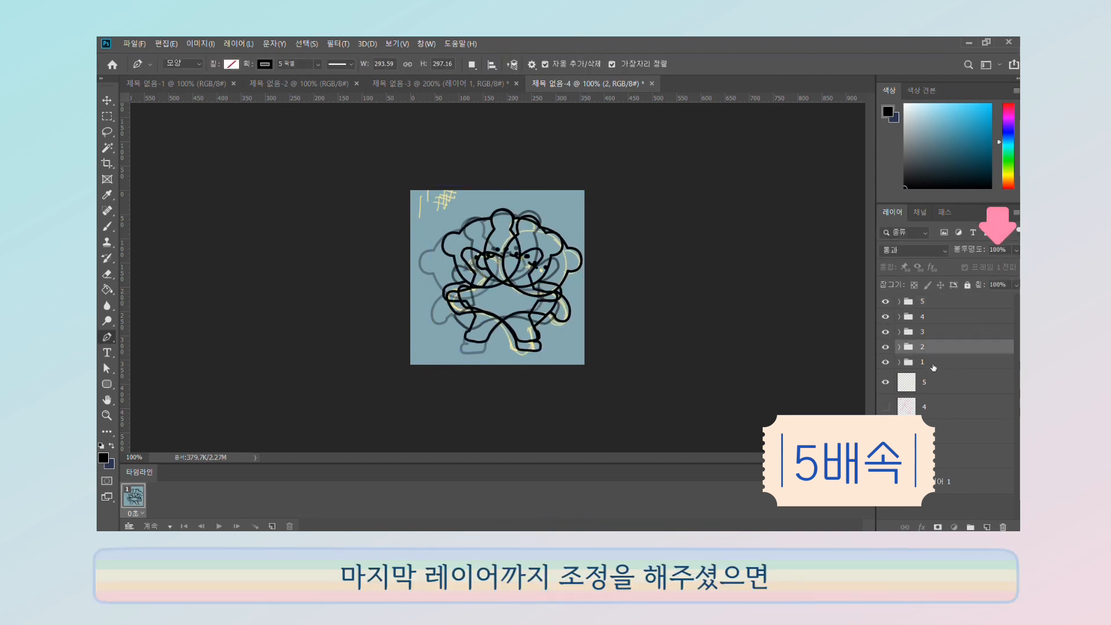
{"action": "left_click", "coordinate": [931, 362]}
{"action": "left_click", "coordinate": [932, 301], "text": "shift"}
{"action": "key", "text": "ctrl+t"}
{"action": "key", "text": "Return"}
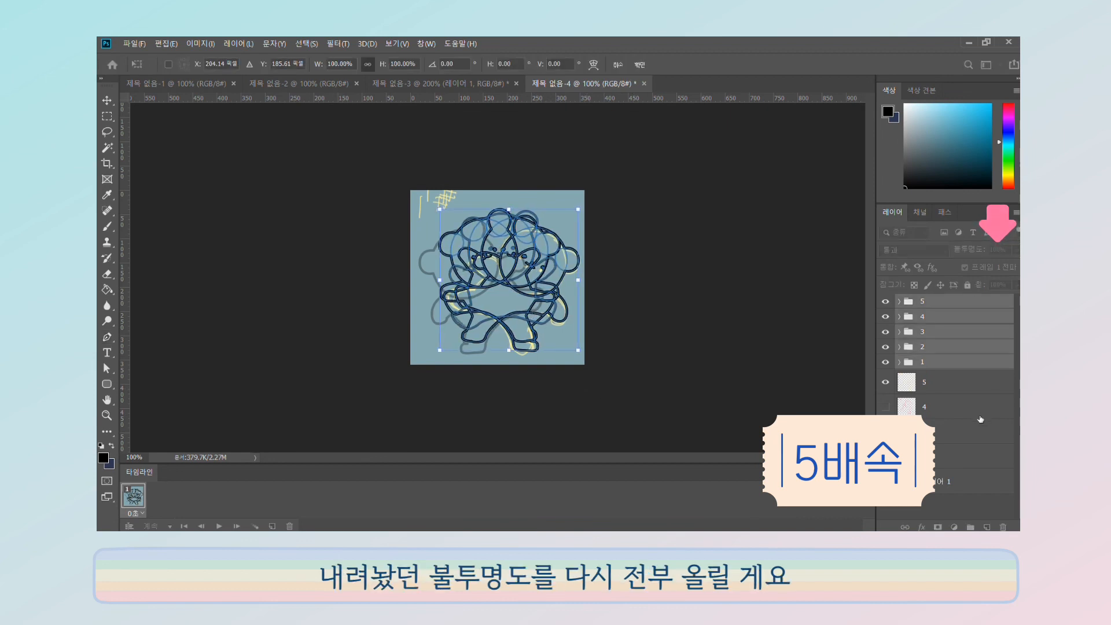
Set the opacity of groups 1 and 3 back to 100%.
{"action": "left_click", "coordinate": [945, 347]}
{"action": "left_click", "coordinate": [947, 359]}
{"action": "left_click", "coordinate": [1016, 251]}
{"action": "left_click_drag", "start_coordinate": [986, 263], "coordinate": [1017, 263]}
{"action": "left_click", "coordinate": [933, 333]}
{"action": "left_click", "coordinate": [933, 345]}
{"action": "left_click", "coordinate": [935, 332]}
{"action": "left_click", "coordinate": [1015, 250]}
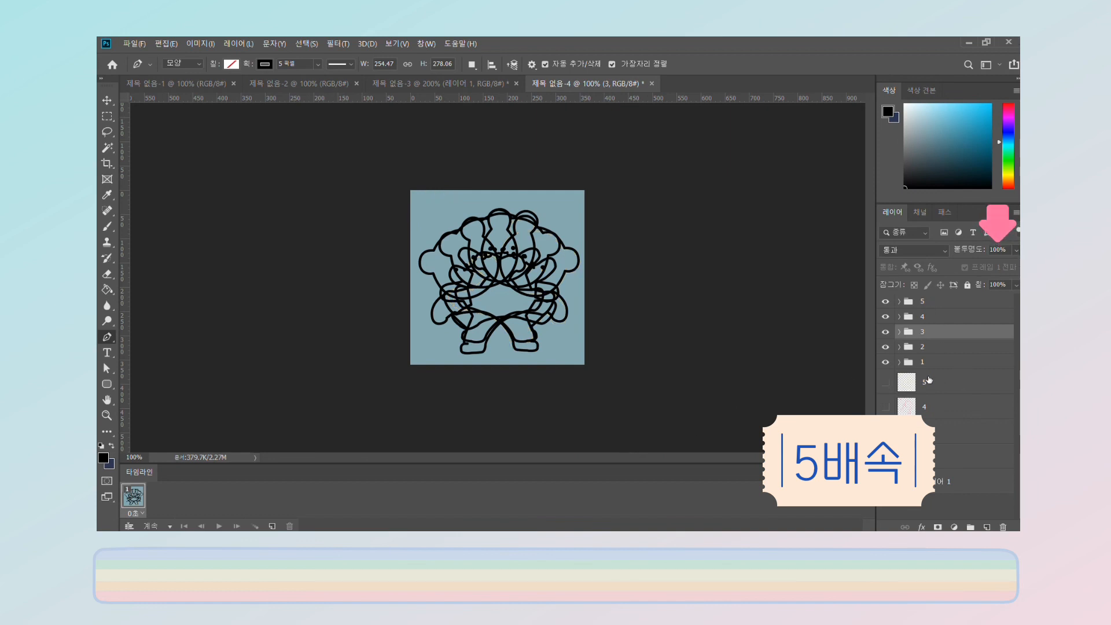
Hide sketch layer 5 and delete the four sketch layers 5, 4, 3 and 2.
{"action": "left_click", "coordinate": [885, 381]}
{"action": "left_click", "coordinate": [906, 382]}
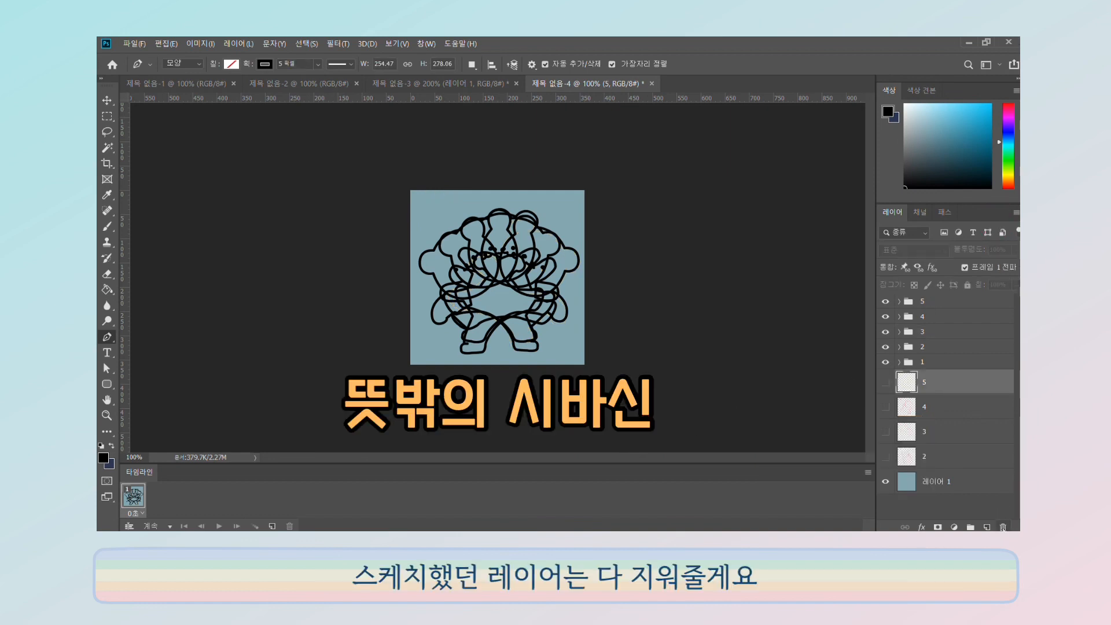
{"action": "left_click", "coordinate": [1002, 527]}
{"action": "left_click", "coordinate": [1003, 527]}
{"action": "left_click", "coordinate": [1002, 526]}
{"action": "left_click", "coordinate": [1002, 527]}
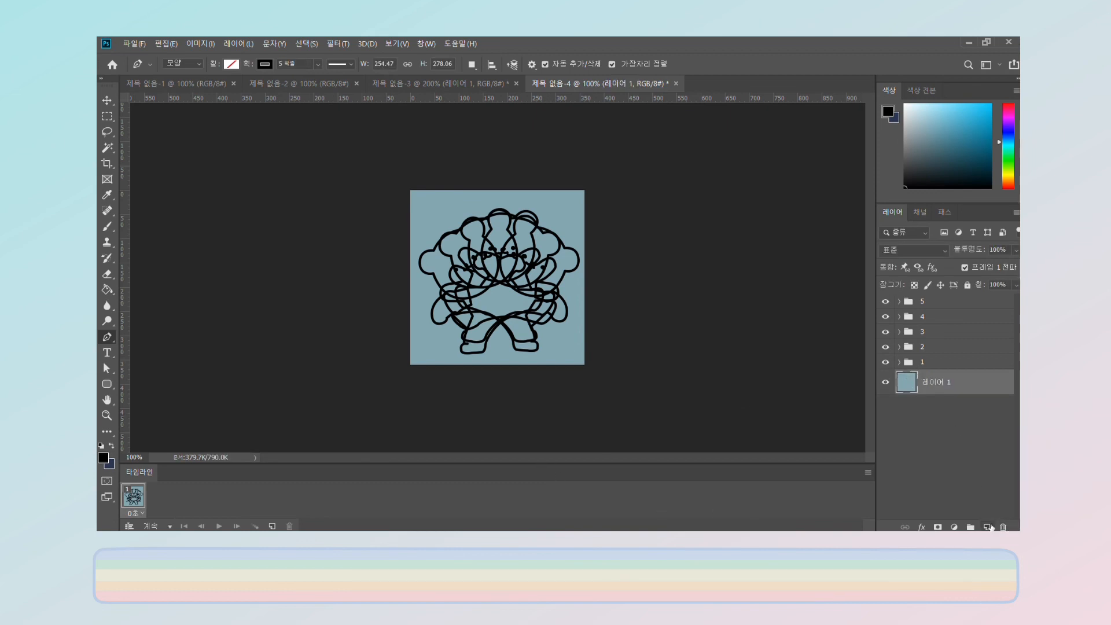
Hide groups 2 to 5, leaving only group 1 and the background visible for frame 1.
{"action": "left_click", "coordinate": [885, 332]}
{"action": "left_click", "coordinate": [885, 316]}
{"action": "left_click", "coordinate": [885, 302]}
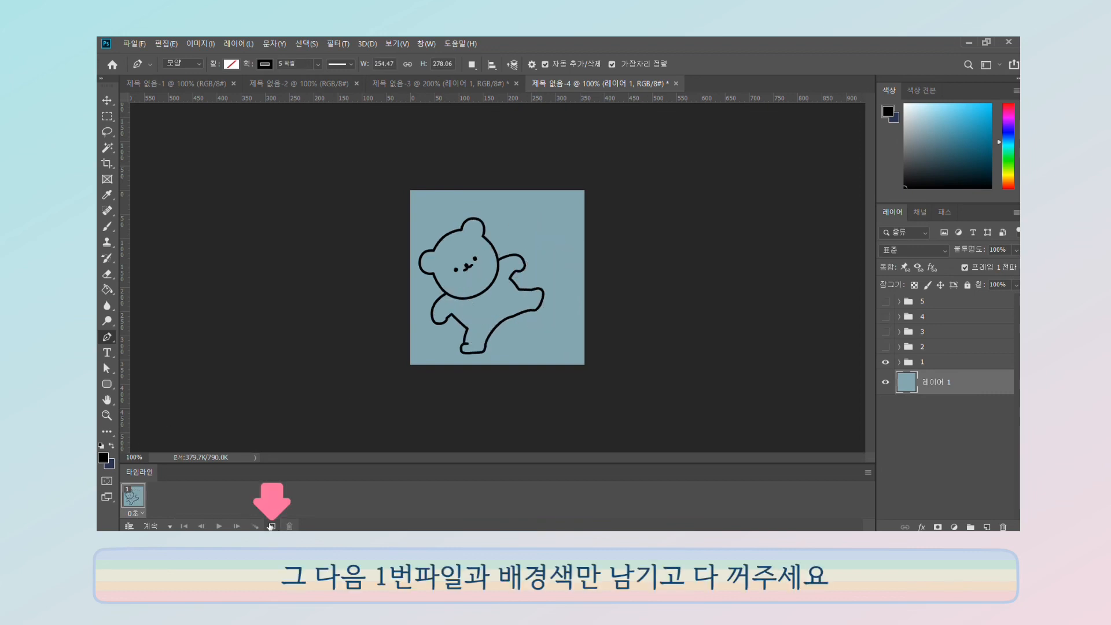
Add animation frames 2 and 3, showing only group 2 and only group 3 over the background respectively.
{"action": "left_click", "coordinate": [272, 526]}
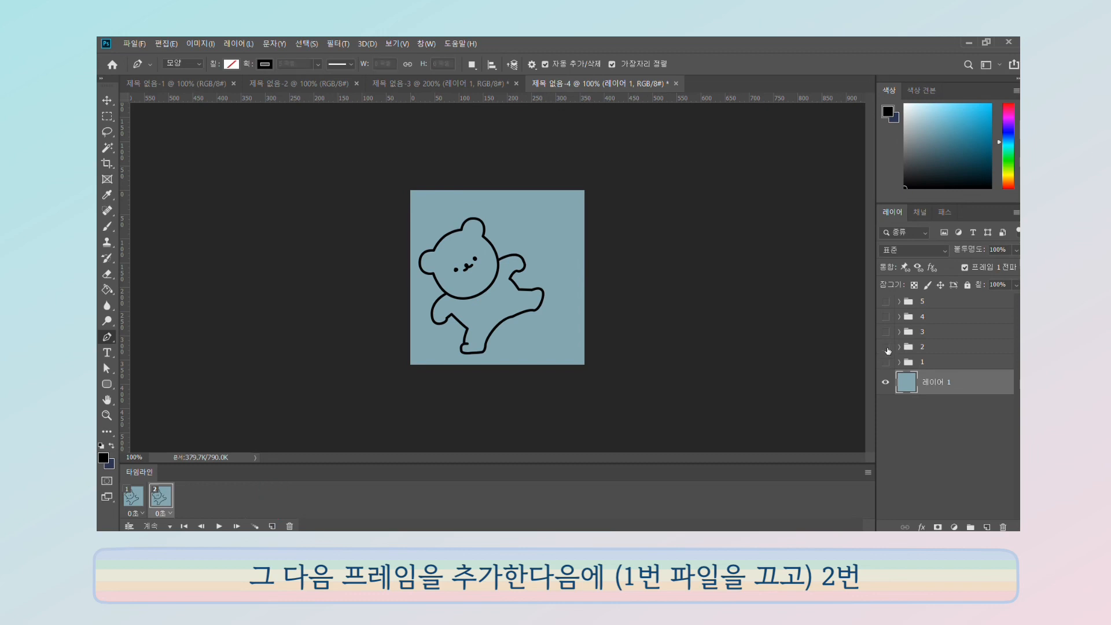
{"action": "left_click", "coordinate": [885, 362]}
{"action": "left_click", "coordinate": [885, 347]}
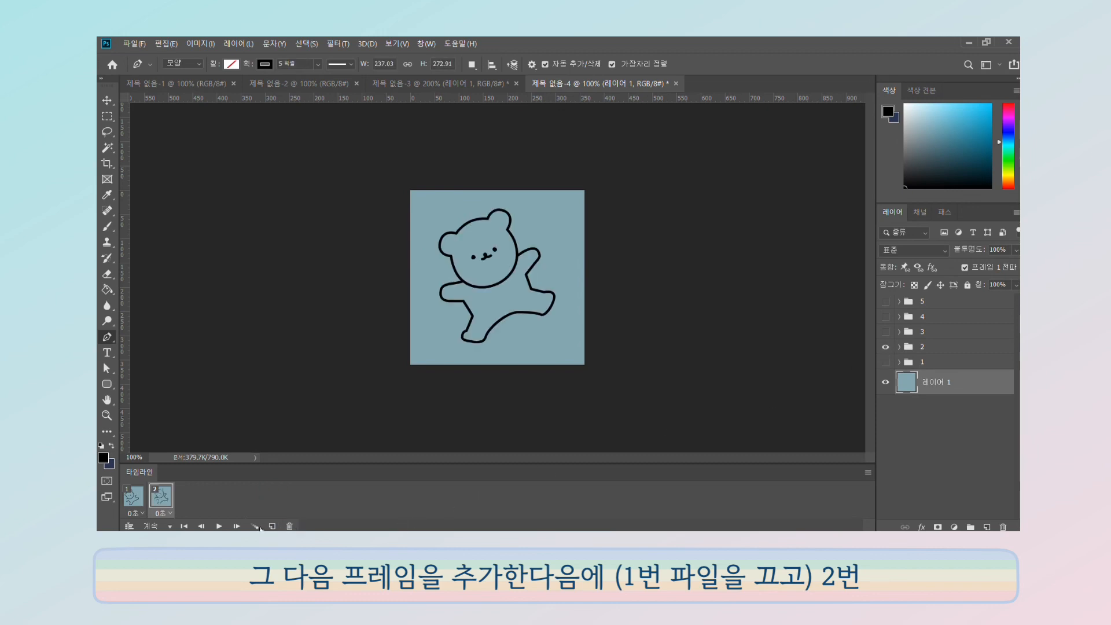
{"action": "left_click", "coordinate": [272, 526]}
{"action": "left_click", "coordinate": [885, 346]}
{"action": "left_click", "coordinate": [885, 332]}
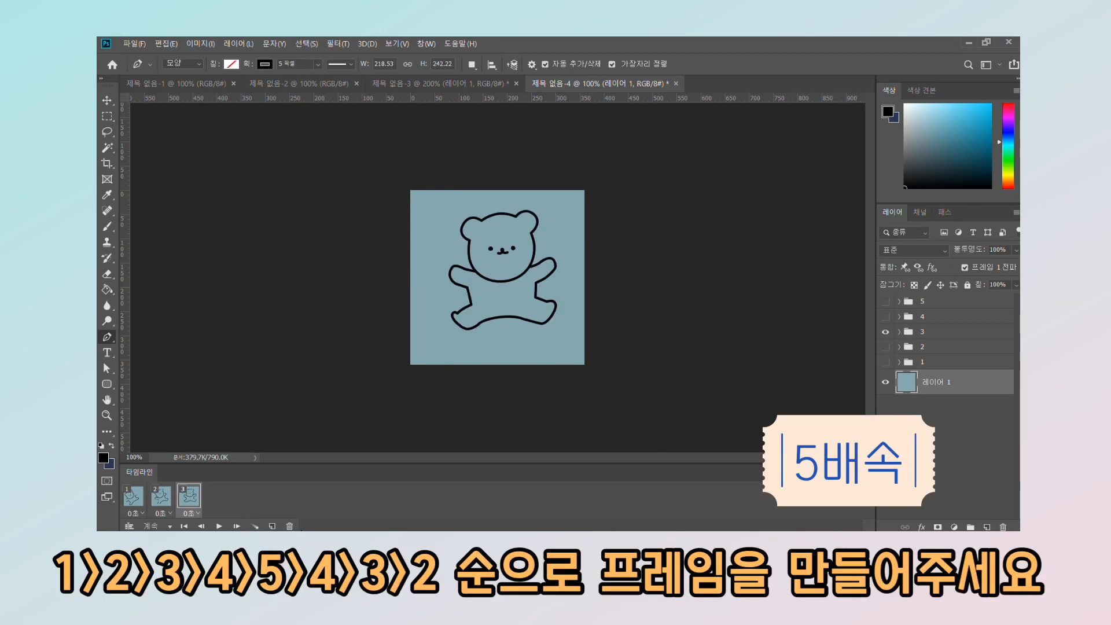
Add animation frames 4 and 5, showing only group 4 and only group 5 over the background respectively.
{"action": "left_click", "coordinate": [272, 526]}
{"action": "left_click", "coordinate": [885, 331]}
{"action": "left_click", "coordinate": [885, 316]}
{"action": "left_click", "coordinate": [272, 525]}
{"action": "left_click", "coordinate": [885, 316]}
{"action": "left_click", "coordinate": [885, 302]}
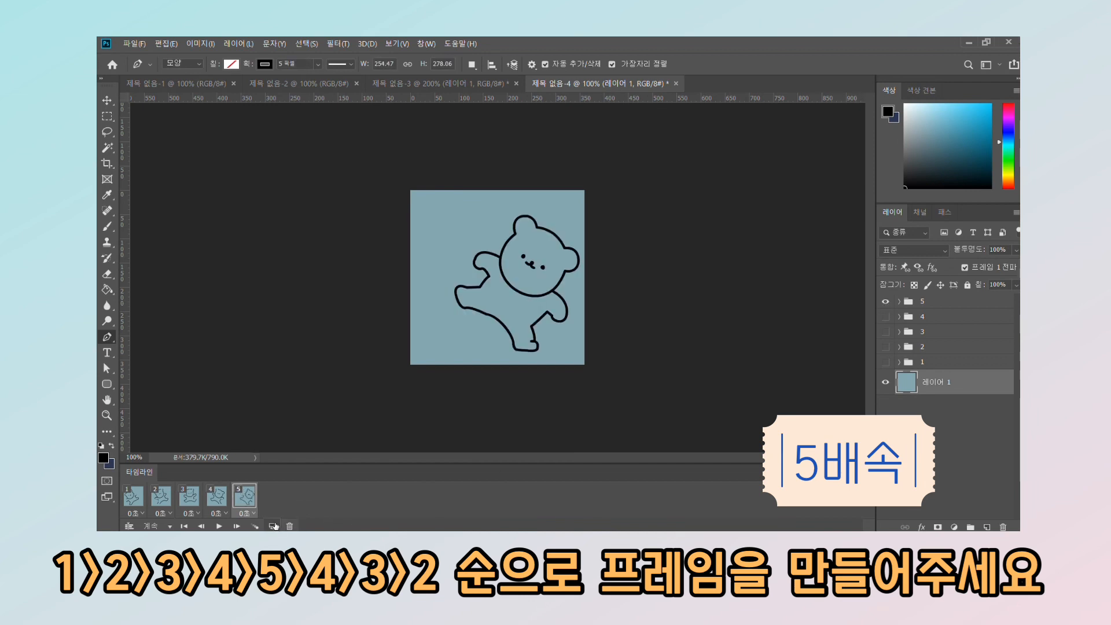
Add return frames 6 and 7, showing only group 4 and only group 3 over the background respectively.
{"action": "left_click", "coordinate": [272, 526]}
{"action": "left_click", "coordinate": [885, 301]}
{"action": "left_click", "coordinate": [885, 316]}
{"action": "left_click", "coordinate": [272, 525]}
{"action": "left_click", "coordinate": [885, 316]}
{"action": "left_click", "coordinate": [885, 331]}
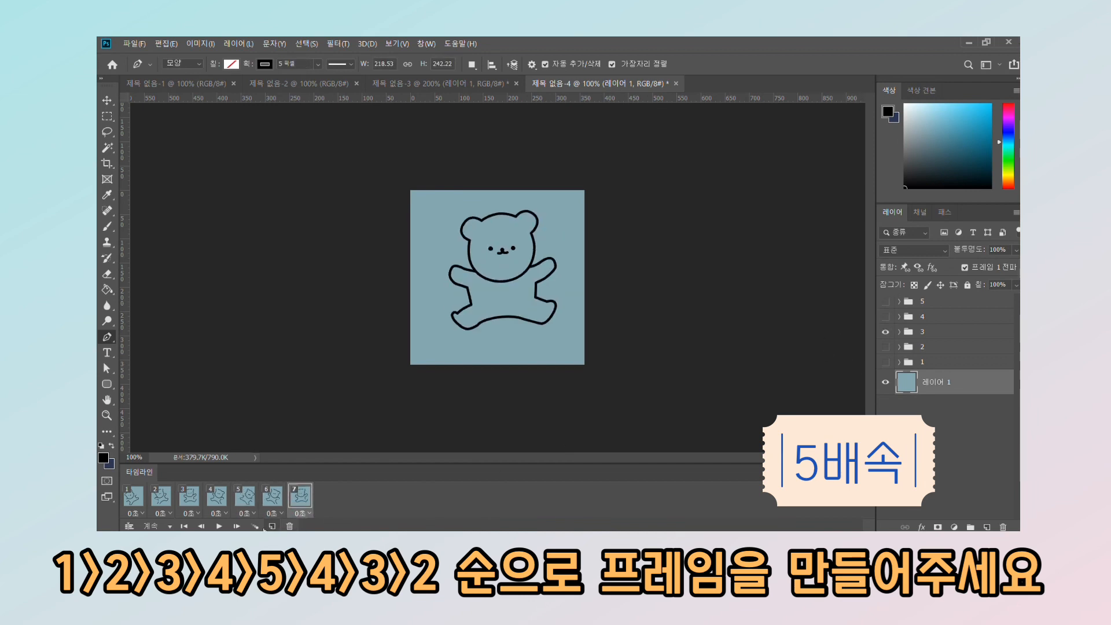
Add frame 8 with only group 2 visible over the background to close the loop.
{"action": "left_click", "coordinate": [272, 526]}
{"action": "left_click", "coordinate": [885, 332]}
{"action": "left_click", "coordinate": [885, 346]}
Play the animation from frame 1, stop it and review the poses in frames 1 to 3.
{"action": "left_click", "coordinate": [136, 496]}
{"action": "left_click", "coordinate": [219, 526]}
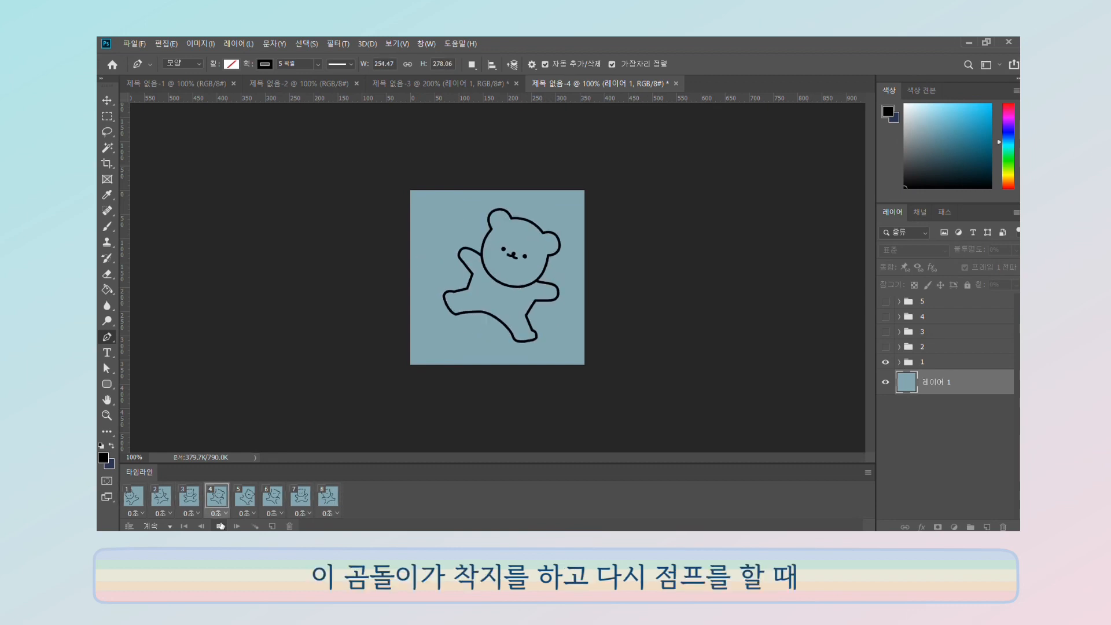
{"action": "left_click", "coordinate": [220, 525]}
{"action": "left_click", "coordinate": [139, 501]}
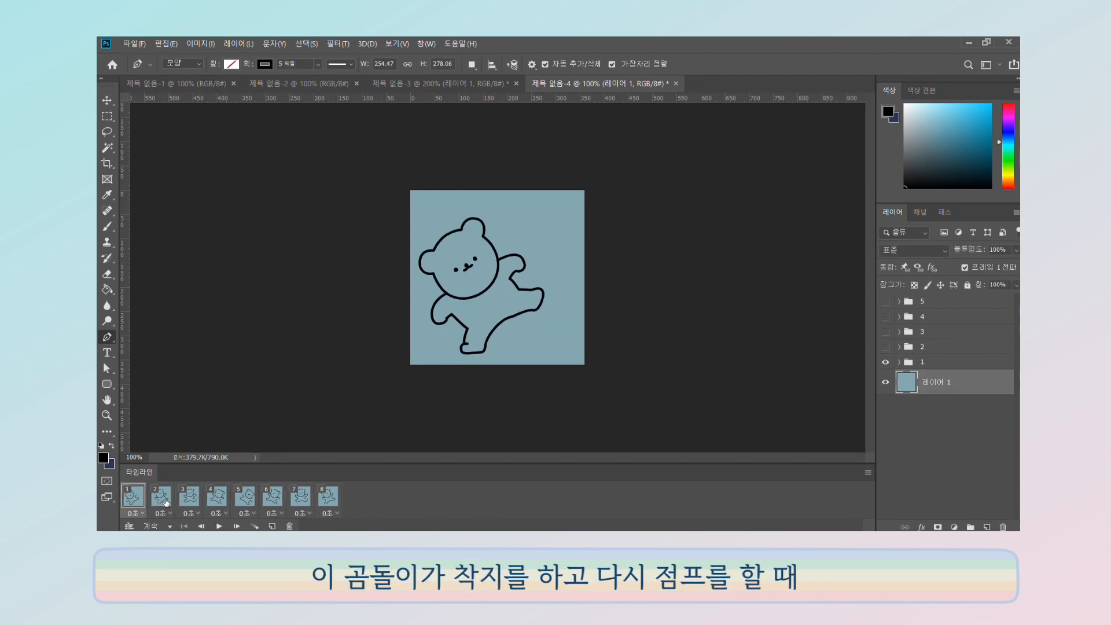
{"action": "left_click", "coordinate": [166, 501]}
{"action": "left_click", "coordinate": [192, 500]}
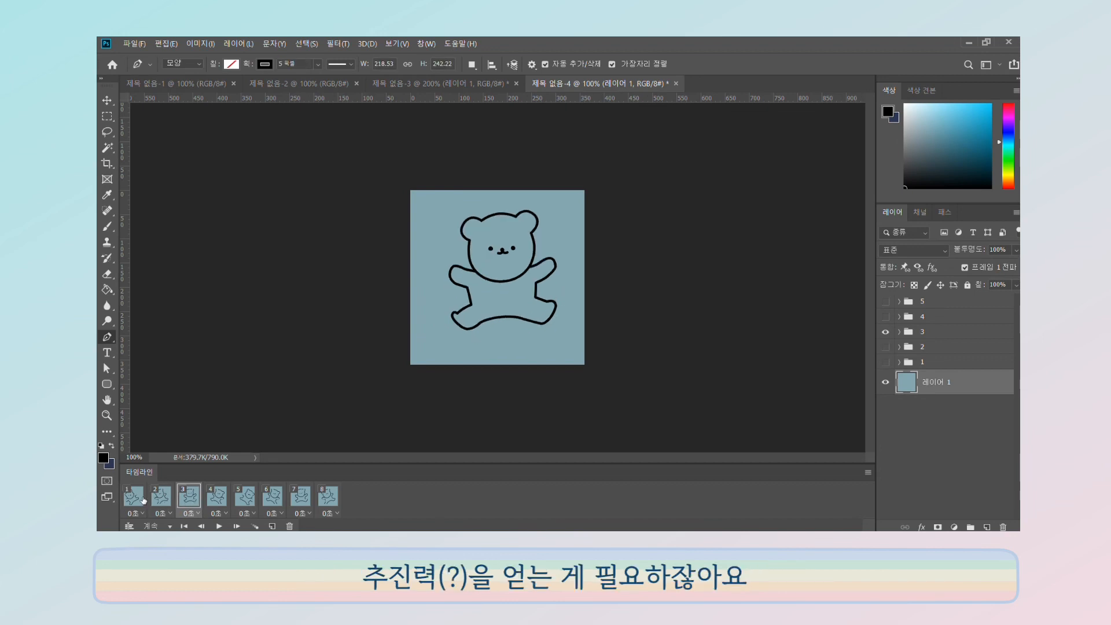
Set the delay of frame 1 to 0.1 seconds and select frame 5.
{"action": "left_click", "coordinate": [136, 493]}
{"action": "left_click", "coordinate": [148, 402]}
{"action": "left_click", "coordinate": [246, 499]}
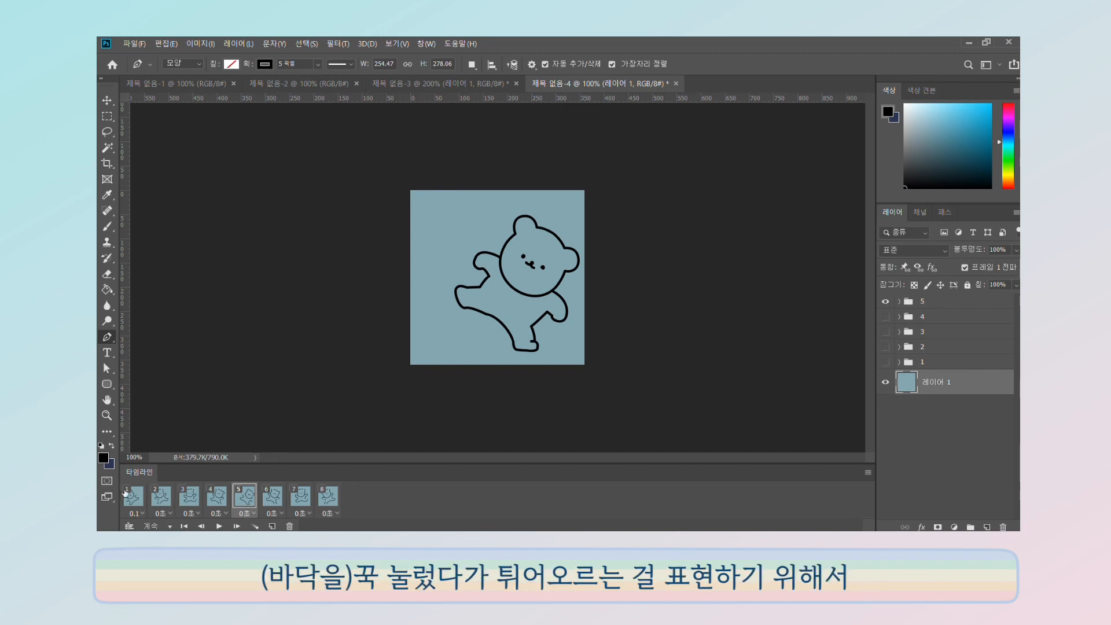
Set the delay of frame 1 to 0 seconds and duplicate the frame to hold its pose longer.
{"action": "left_click", "coordinate": [141, 494]}
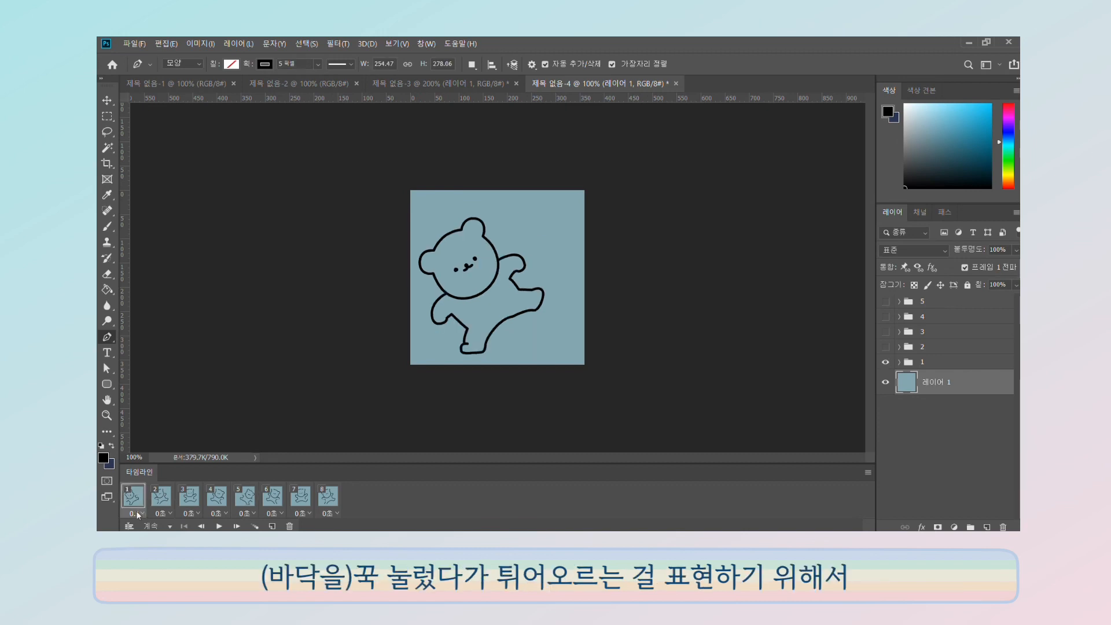
{"action": "left_click", "coordinate": [144, 395]}
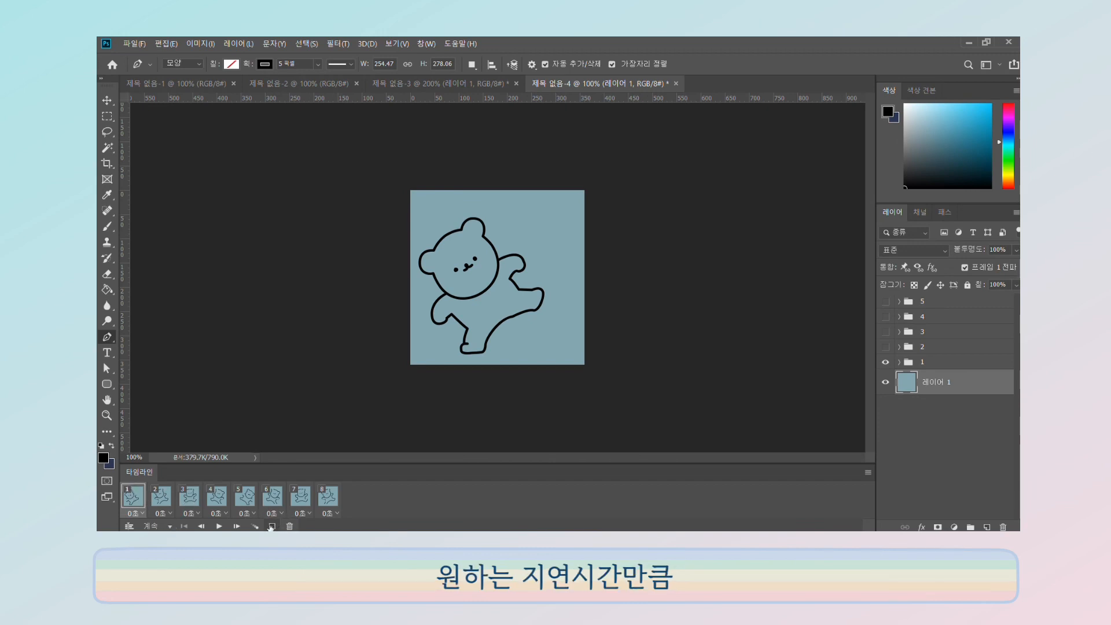
{"action": "left_click", "coordinate": [271, 526]}
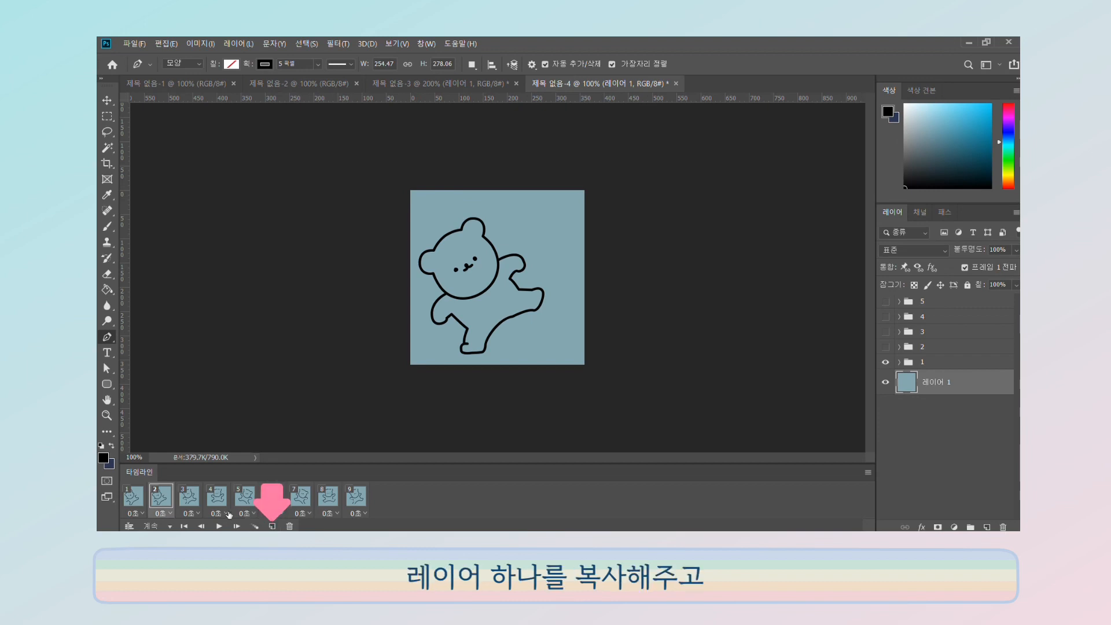
Duplicate frame 6, which shows the group 5 pose, to hold that pose longer.
{"action": "left_click", "coordinate": [278, 499]}
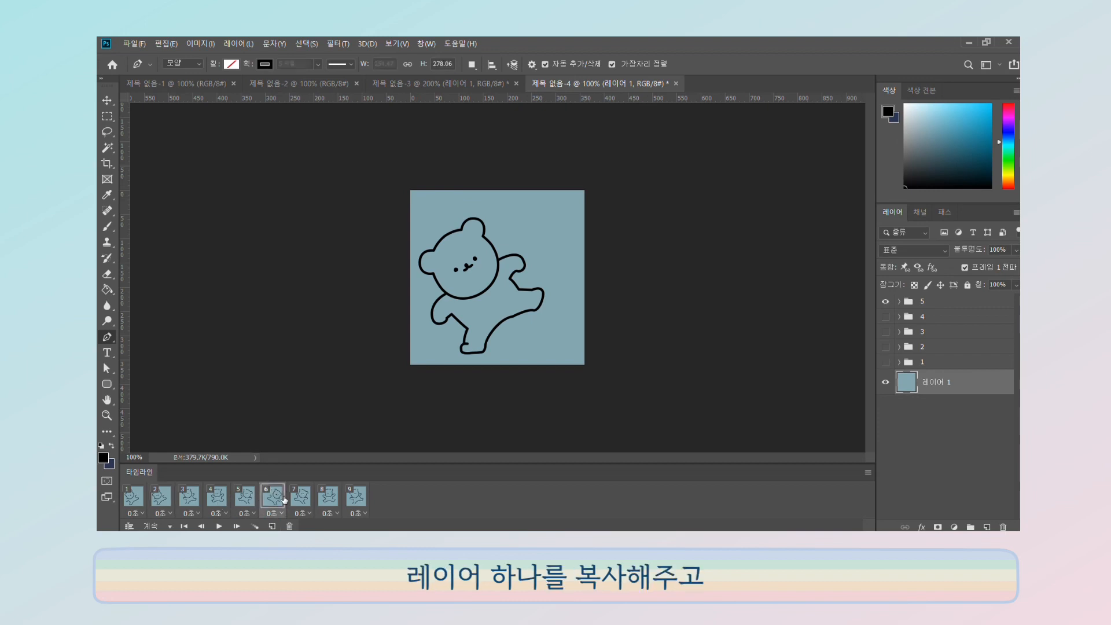
{"action": "left_click", "coordinate": [302, 499]}
{"action": "left_click", "coordinate": [279, 498]}
{"action": "left_click", "coordinate": [272, 525]}
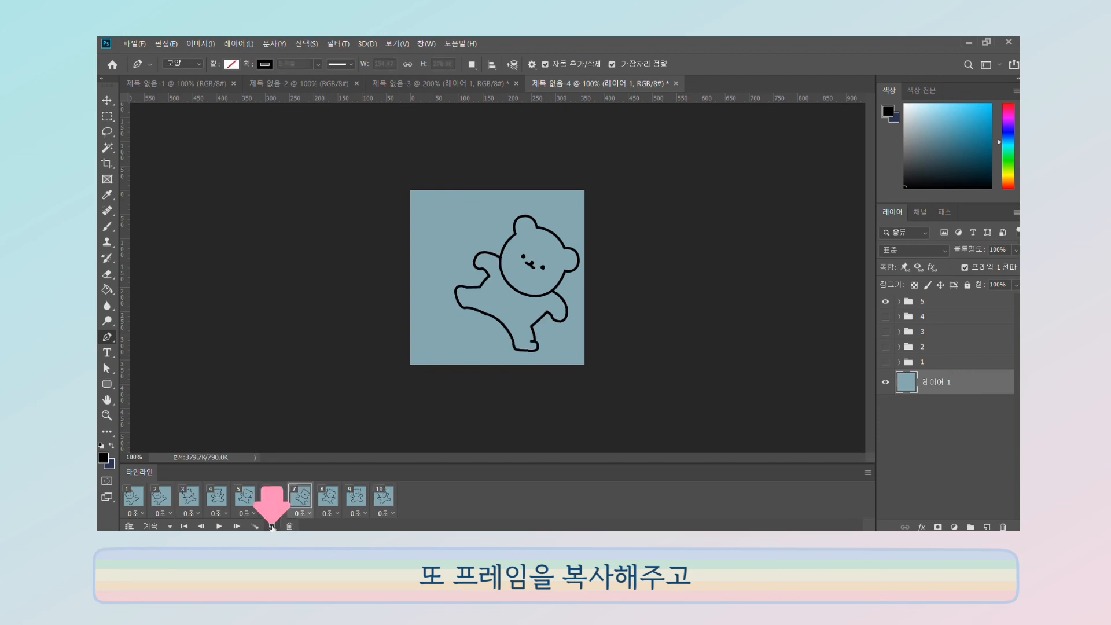
Play the animation from frame 1 to check the pauses on the two extreme poses, and stop it.
{"action": "left_click", "coordinate": [184, 526]}
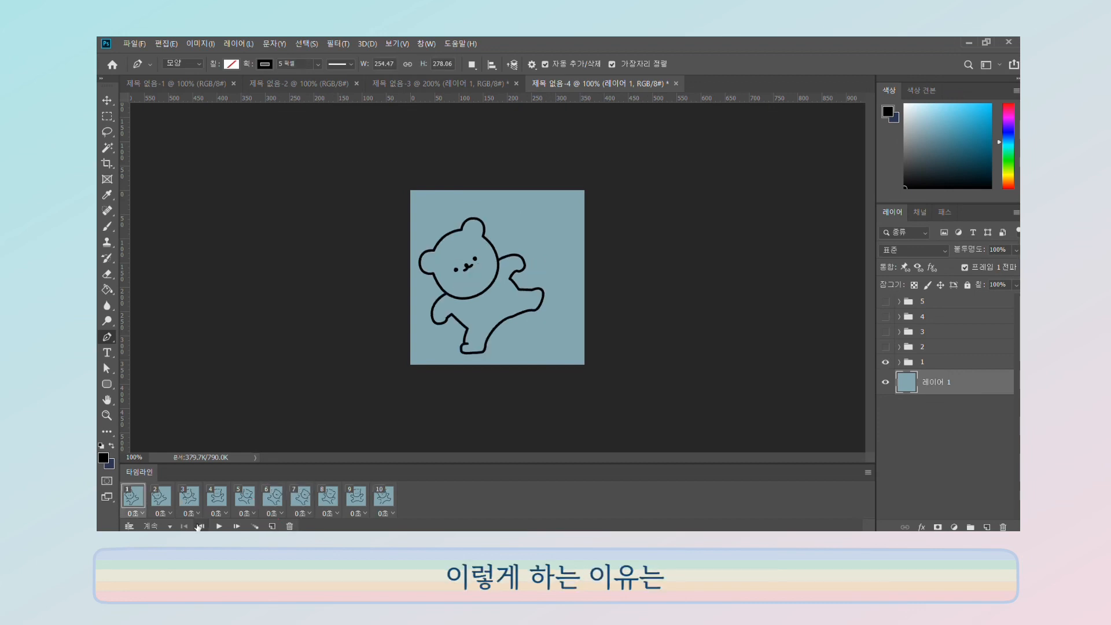
{"action": "left_click", "coordinate": [219, 526]}
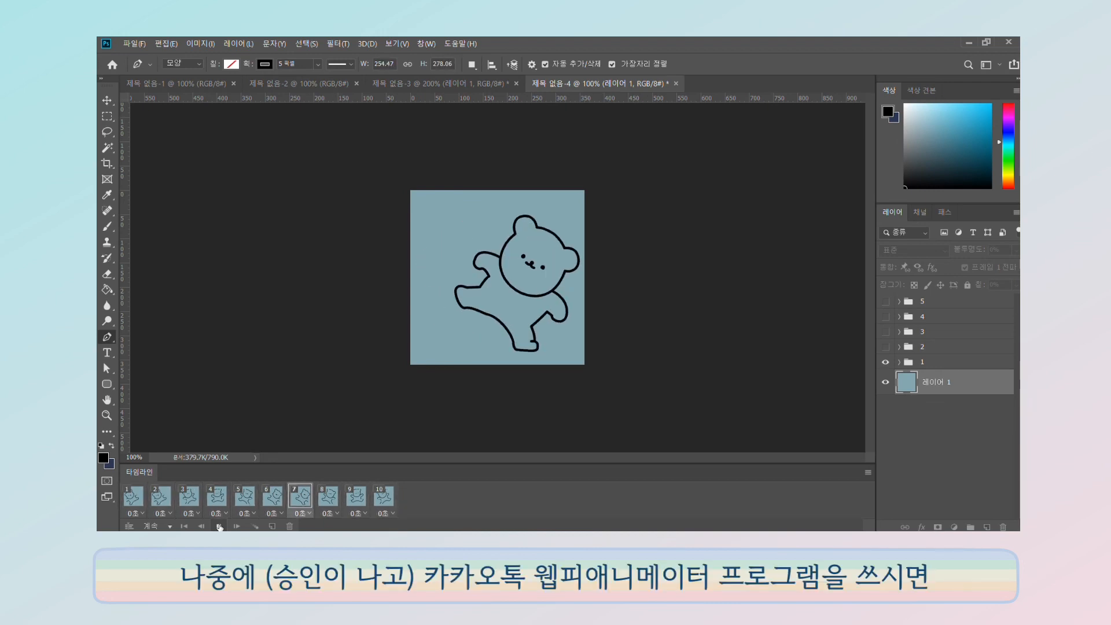
{"action": "left_click", "coordinate": [219, 525]}
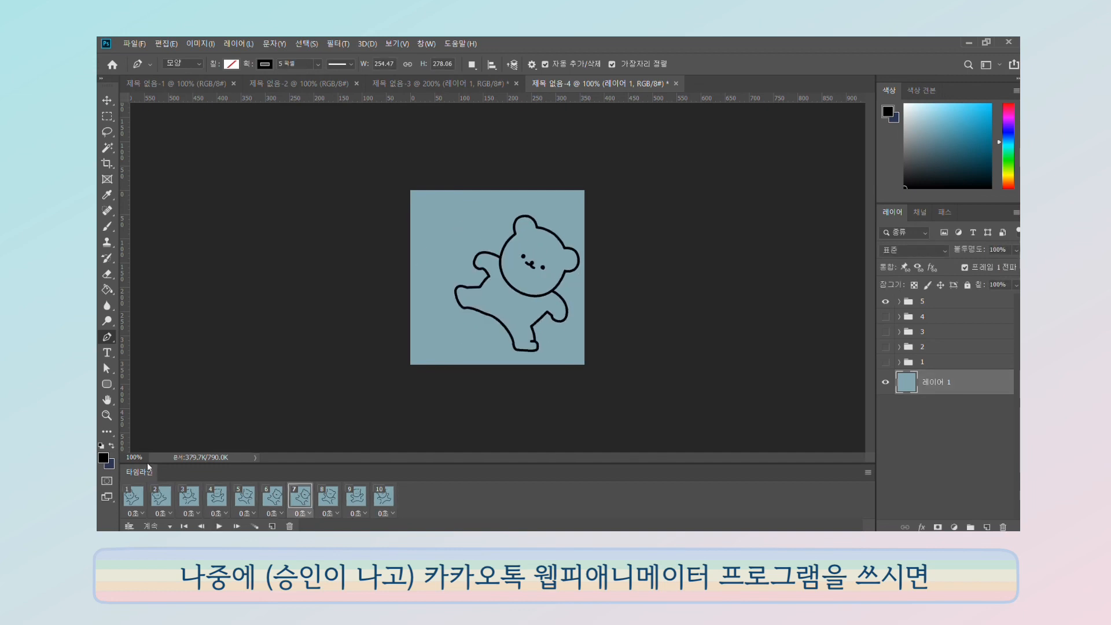
Add one more duplicate each of frame 2 and of the last frame showing group 5.
{"action": "left_click", "coordinate": [155, 494]}
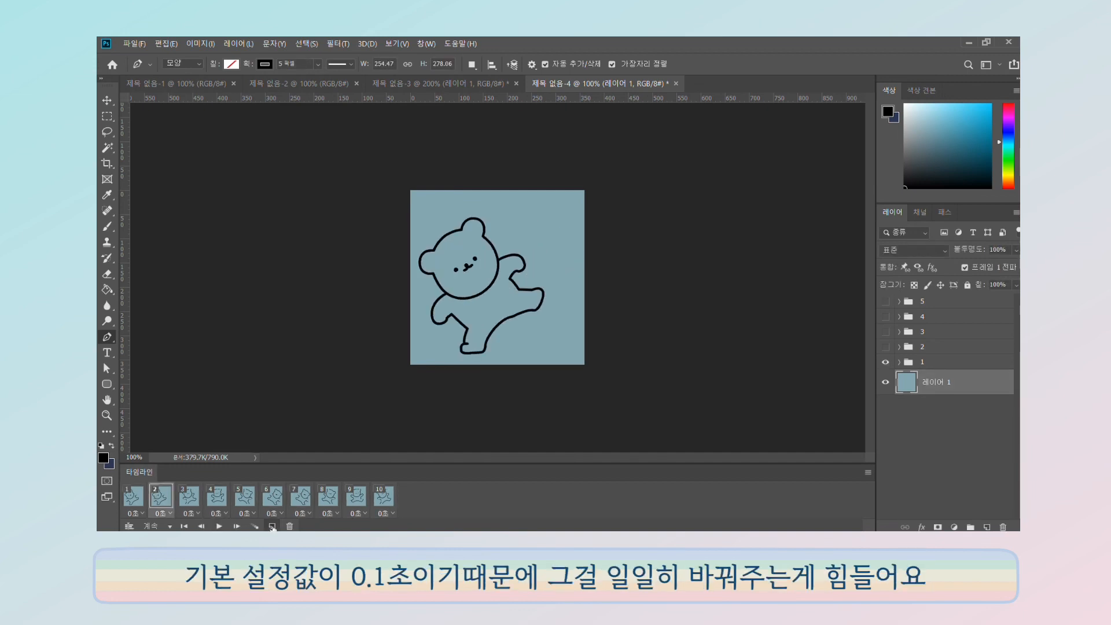
{"action": "left_click", "coordinate": [272, 527]}
{"action": "left_click", "coordinate": [326, 497]}
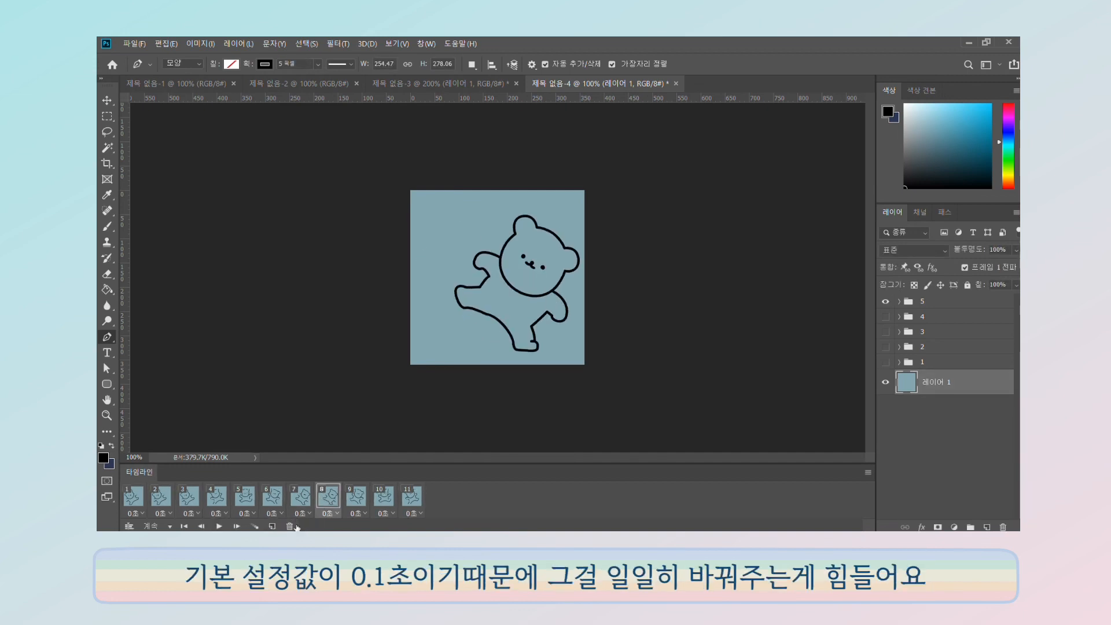
{"action": "left_click", "coordinate": [274, 525]}
Play and stop the animation, and remove the two extra duplicate frames to return to ten frames.
{"action": "left_click", "coordinate": [219, 526]}
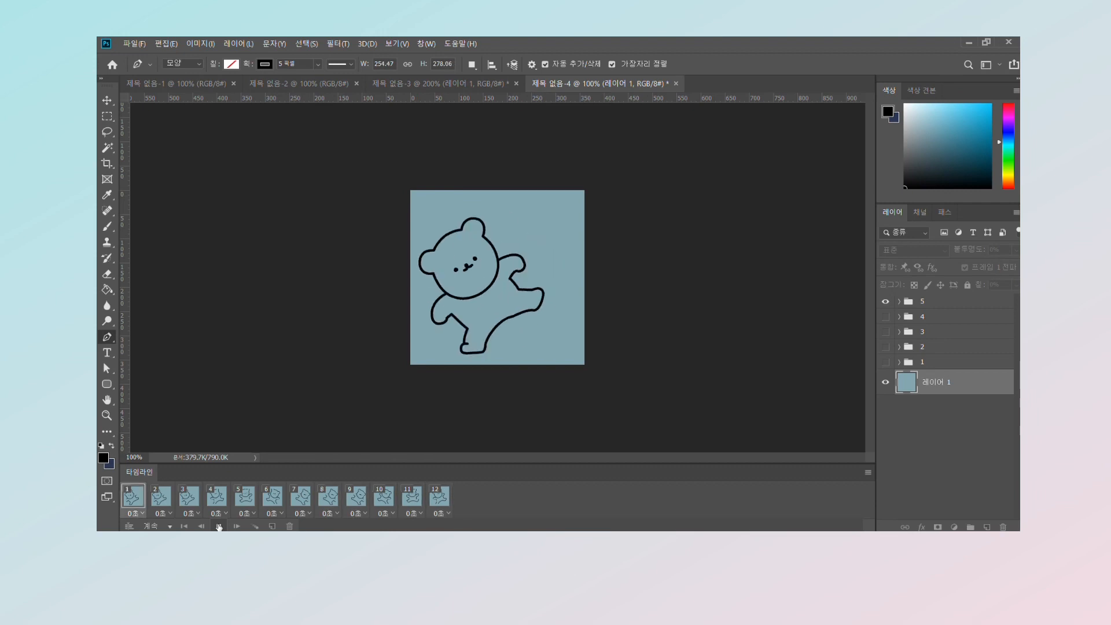
{"action": "left_click", "coordinate": [218, 525]}
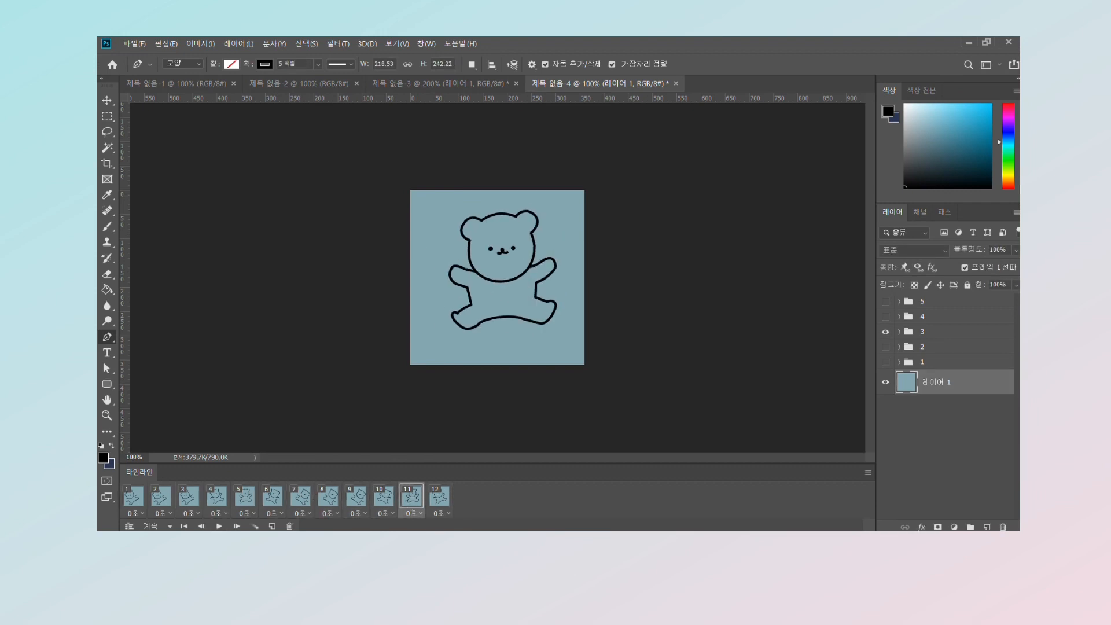
{"action": "left_click", "coordinate": [289, 526]}
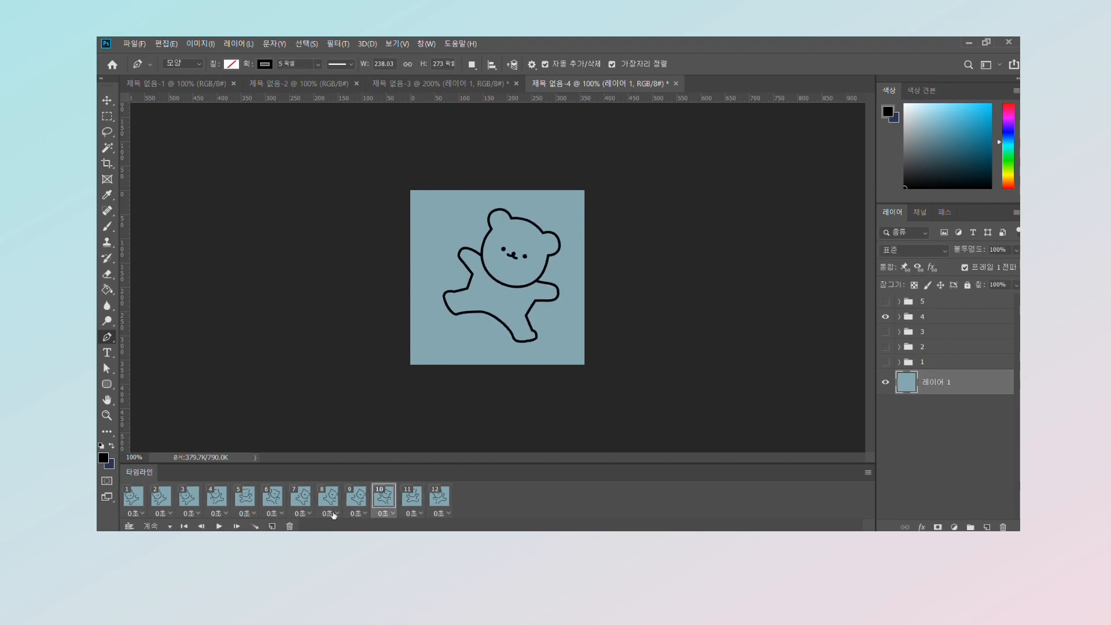
{"action": "left_click", "coordinate": [289, 525]}
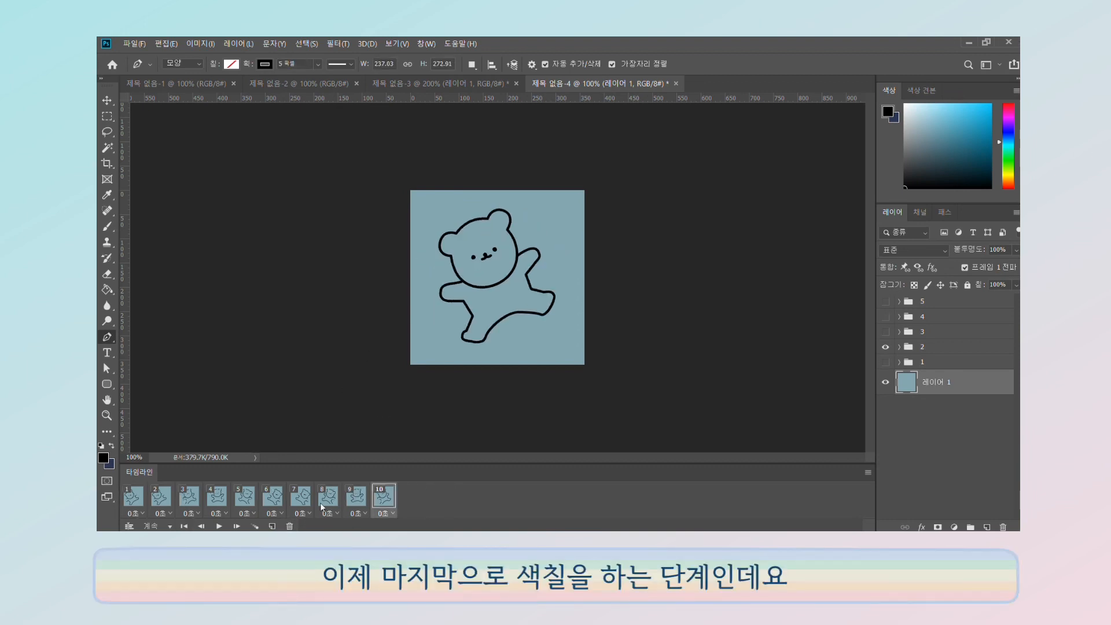
In frame 1, expand group 1 and add a new layer directly below its 얼굴 layer.
{"action": "left_click", "coordinate": [138, 501]}
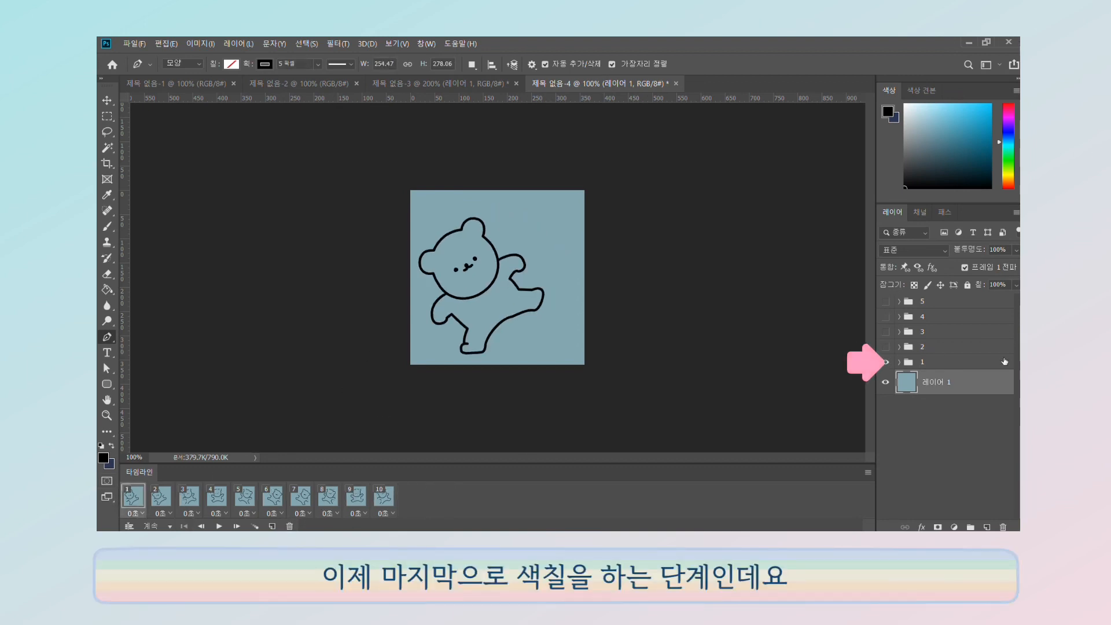
{"action": "left_click", "coordinate": [900, 362]}
{"action": "left_click", "coordinate": [899, 362]}
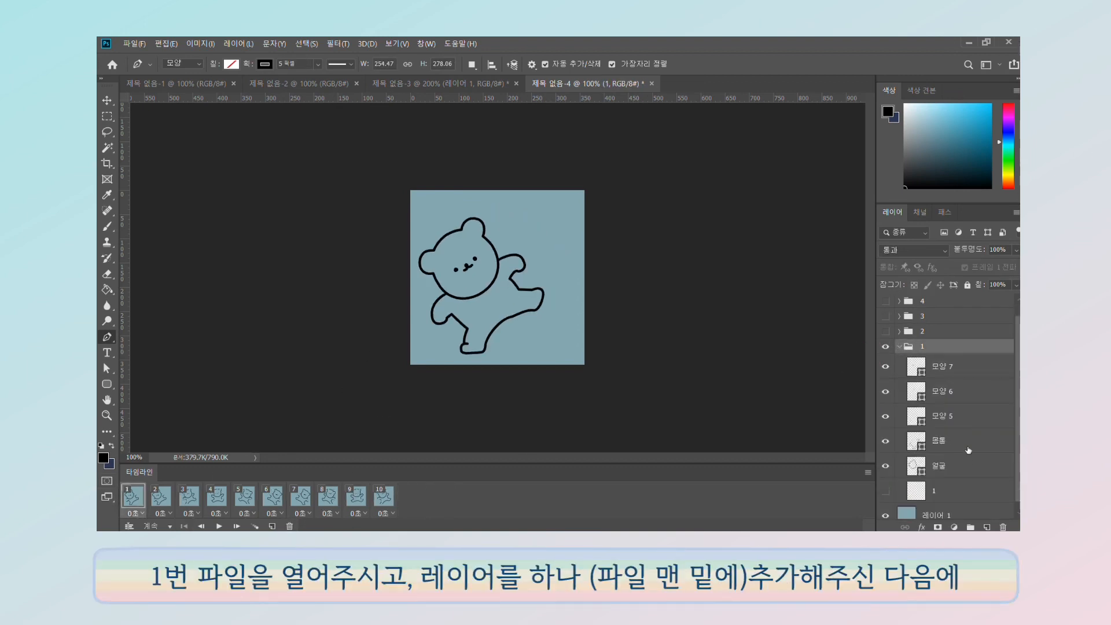
{"action": "left_click", "coordinate": [986, 526]}
{"action": "left_click", "coordinate": [986, 527]}
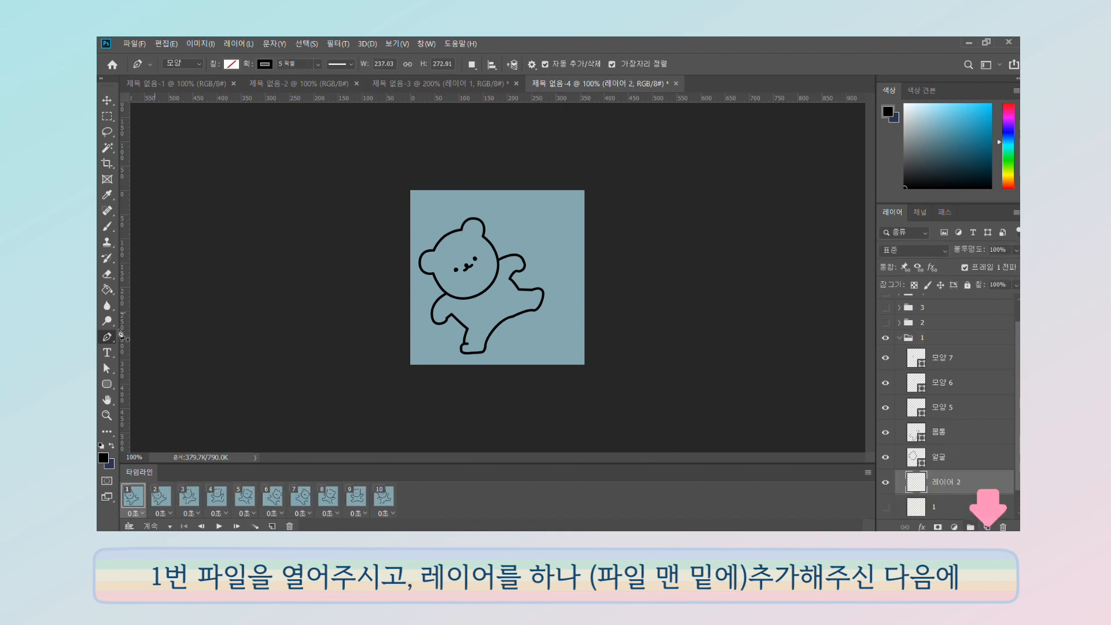
Fill the bear's head and body with white on the new layer using the Paint Bucket with all layers sampled, and collapse group 1.
{"action": "left_click", "coordinate": [104, 291]}
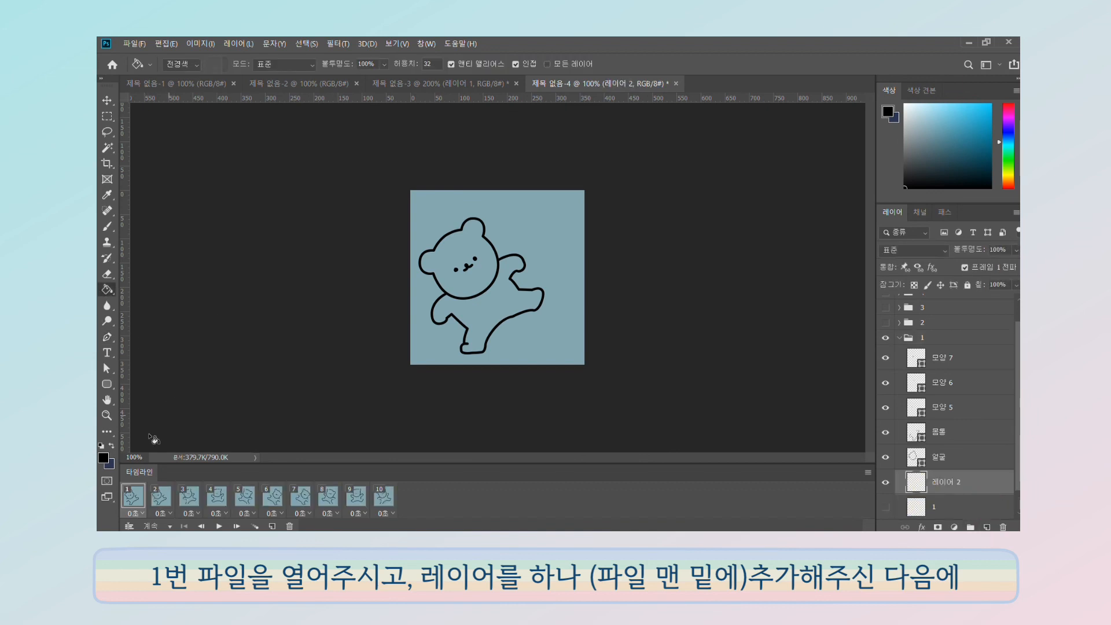
{"action": "left_click", "coordinate": [104, 457]}
{"action": "key", "text": "Return"}
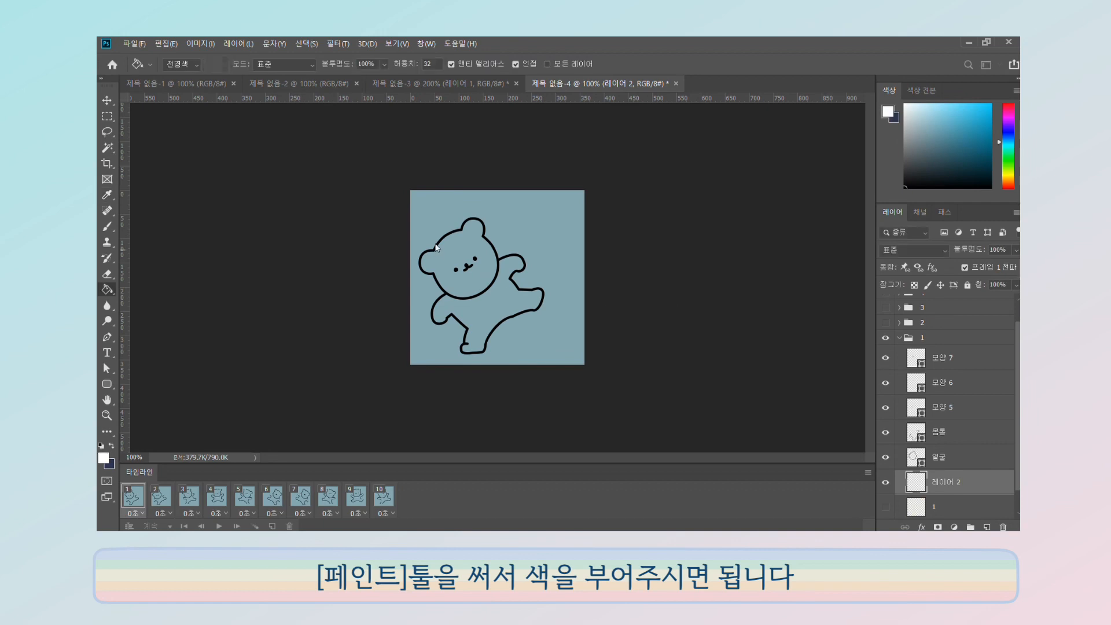
{"action": "left_click", "coordinate": [475, 299]}
{"action": "left_click", "coordinate": [564, 64]}
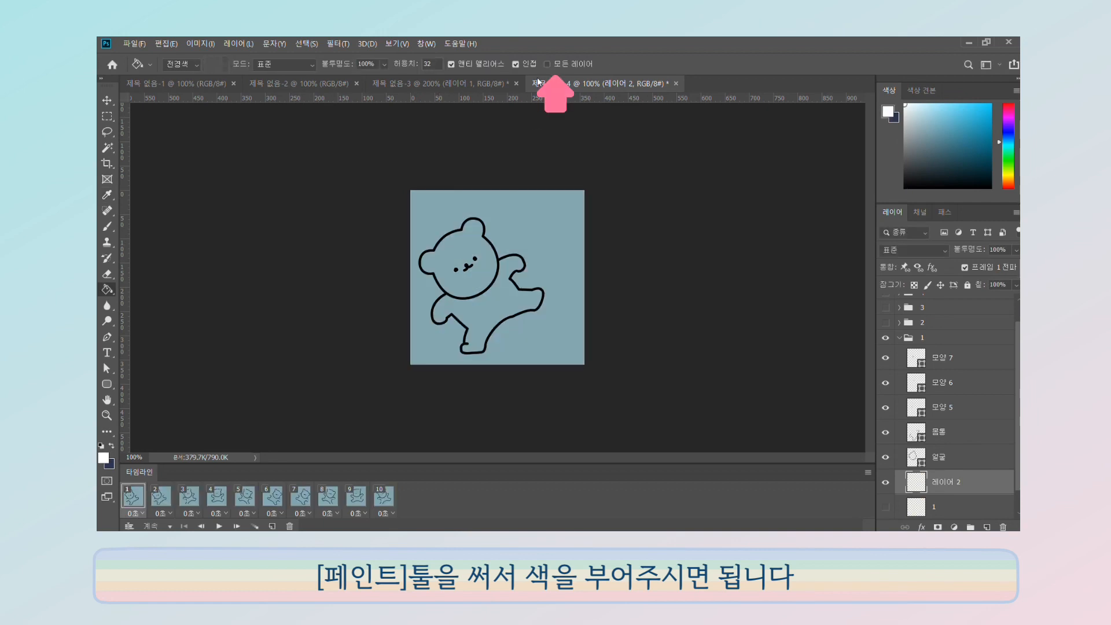
{"action": "left_click", "coordinate": [461, 246]}
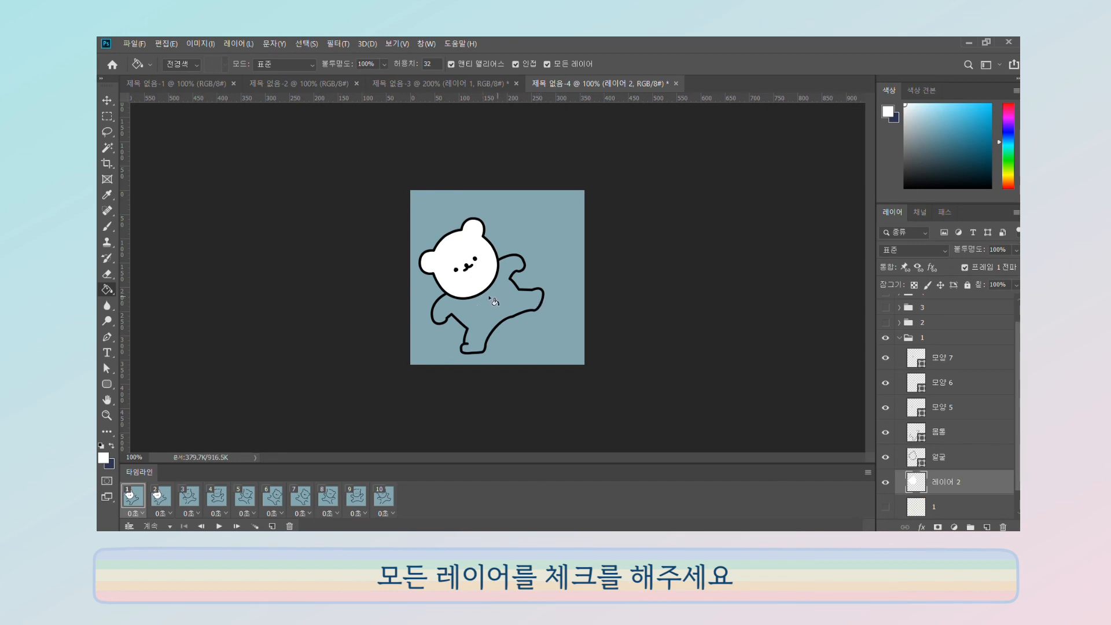
{"action": "left_click", "coordinate": [496, 297]}
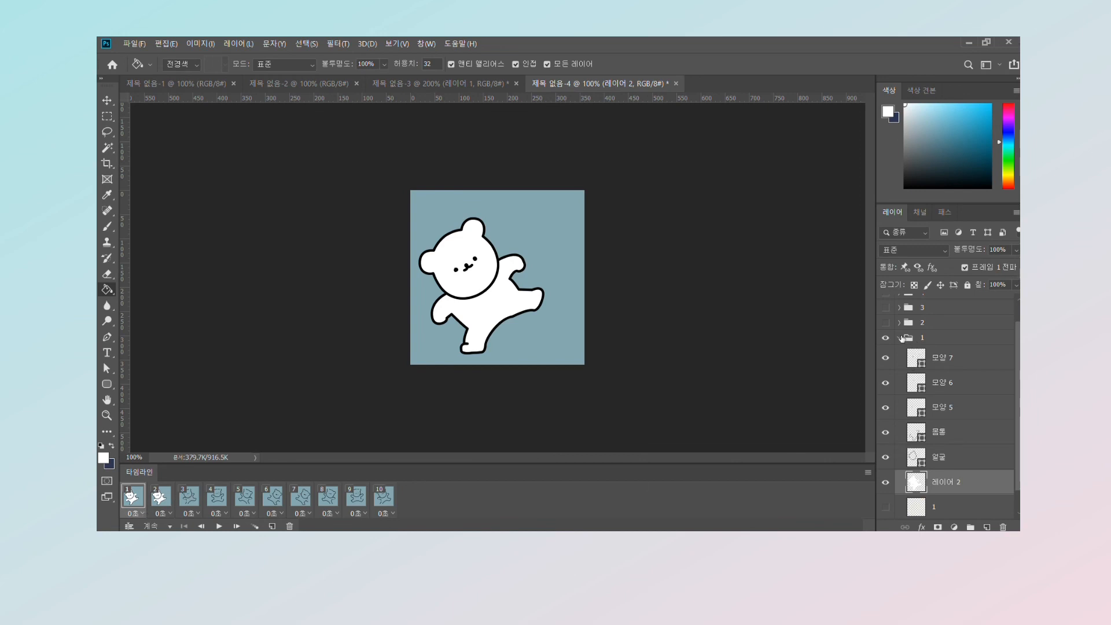
{"action": "left_click", "coordinate": [900, 338]}
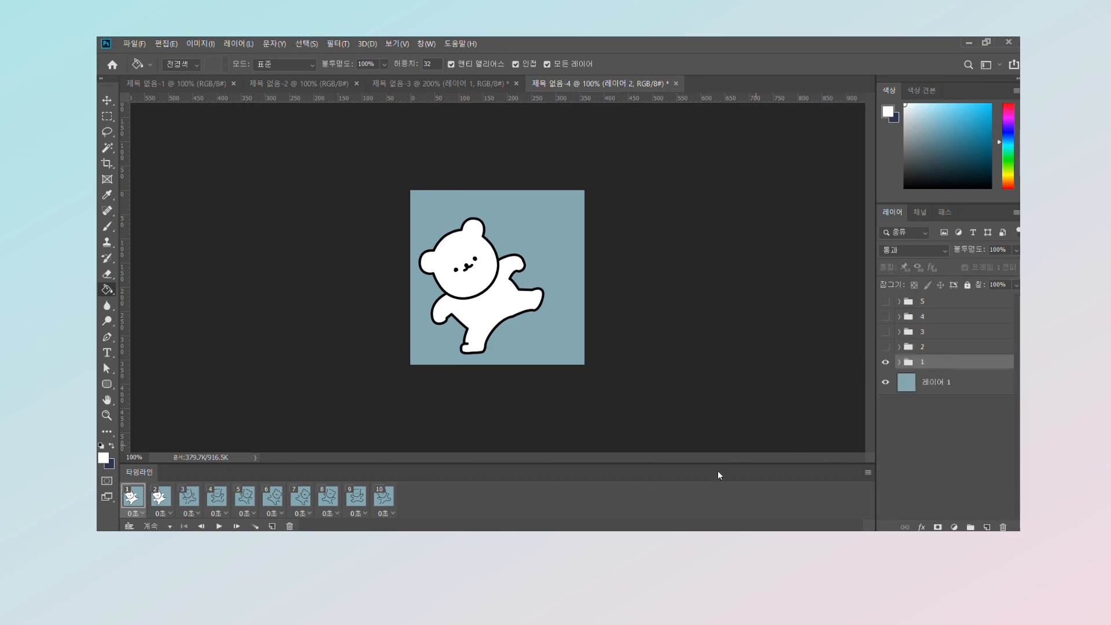
In frame 3, fill the group 2 bear with white on a new layer below its 얼굴 layer.
{"action": "left_click", "coordinate": [193, 498]}
{"action": "left_click", "coordinate": [898, 346]}
{"action": "left_click", "coordinate": [474, 254]}
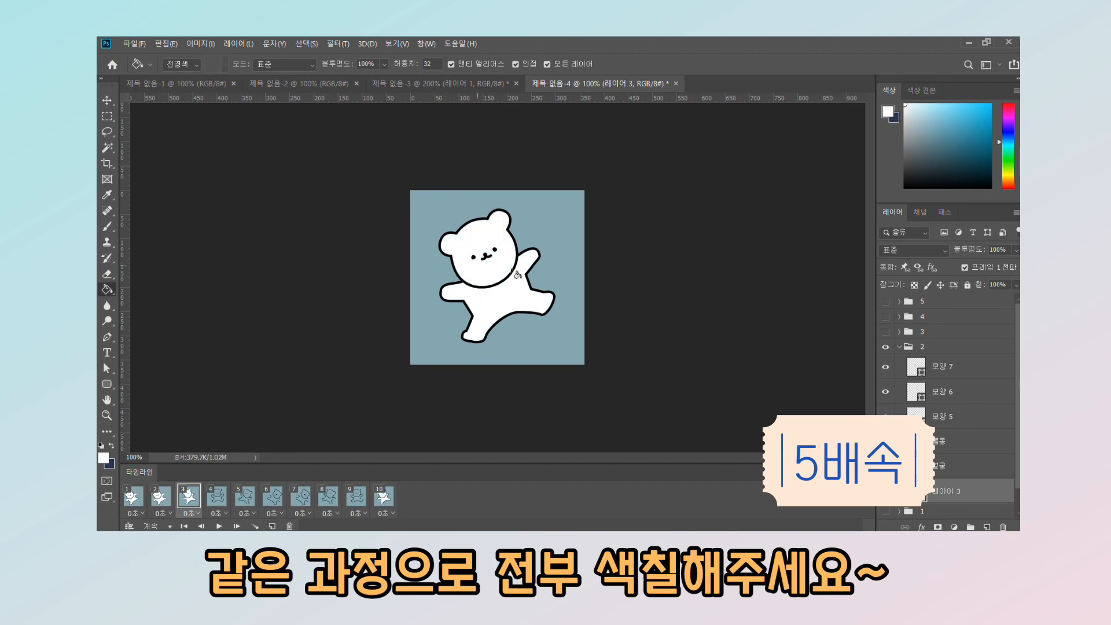
In frame 4, add a new layer below the 얼굴 layer of group 3 and fill the bear's head and body white.
{"action": "left_click", "coordinate": [217, 495]}
{"action": "left_click", "coordinate": [950, 468]}
{"action": "left_click", "coordinate": [950, 457]}
{"action": "left_click", "coordinate": [987, 526]}
{"action": "left_click", "coordinate": [501, 235]}
{"action": "left_click", "coordinate": [501, 301]}
{"action": "left_click", "coordinate": [898, 332]}
{"action": "left_click", "coordinate": [884, 331]}
{"action": "left_click", "coordinate": [944, 317]}
{"action": "left_click", "coordinate": [885, 317]}
{"action": "left_click", "coordinate": [885, 317]}
{"action": "left_click", "coordinate": [885, 331]}
In frame 5, add a layer at the bottom of group 4 and fill the bear's head and body white.
{"action": "left_click", "coordinate": [244, 495]}
{"action": "left_click", "coordinate": [899, 317]}
{"action": "left_click", "coordinate": [954, 436]}
{"action": "left_click", "coordinate": [986, 526], "text": "ctrl"}
{"action": "left_click", "coordinate": [509, 269]}
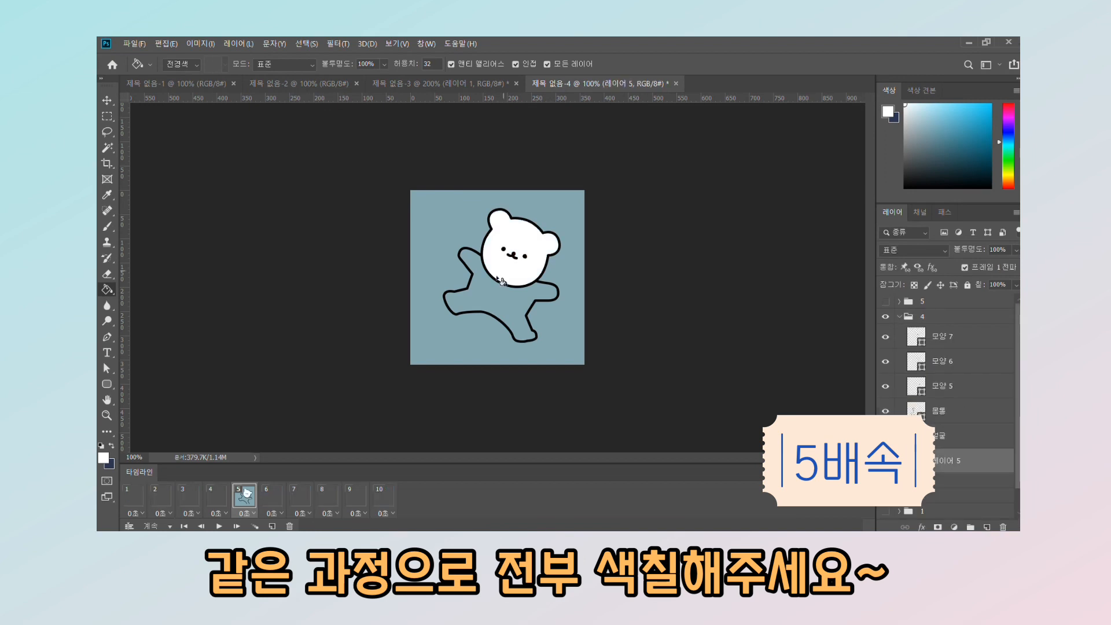
{"action": "left_click", "coordinate": [498, 301]}
{"action": "left_click", "coordinate": [899, 316]}
In frame 6, add a layer below the 얼굴 layer of group 5 and fill the bear white.
{"action": "left_click", "coordinate": [272, 496]}
{"action": "left_click", "coordinate": [899, 301]}
{"action": "left_click", "coordinate": [955, 420]}
{"action": "left_click", "coordinate": [987, 527], "text": "ctrl"}
{"action": "left_click", "coordinate": [499, 296]}
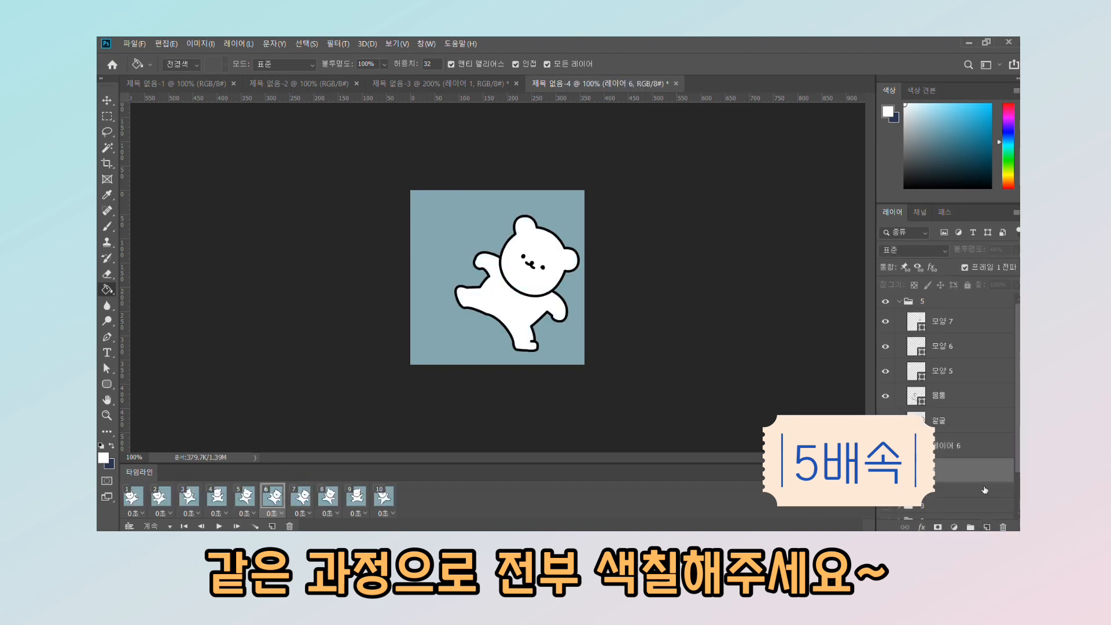
Play the coloured animation to check the white fills across all frames, and stop it.
{"action": "left_click", "coordinate": [219, 526]}
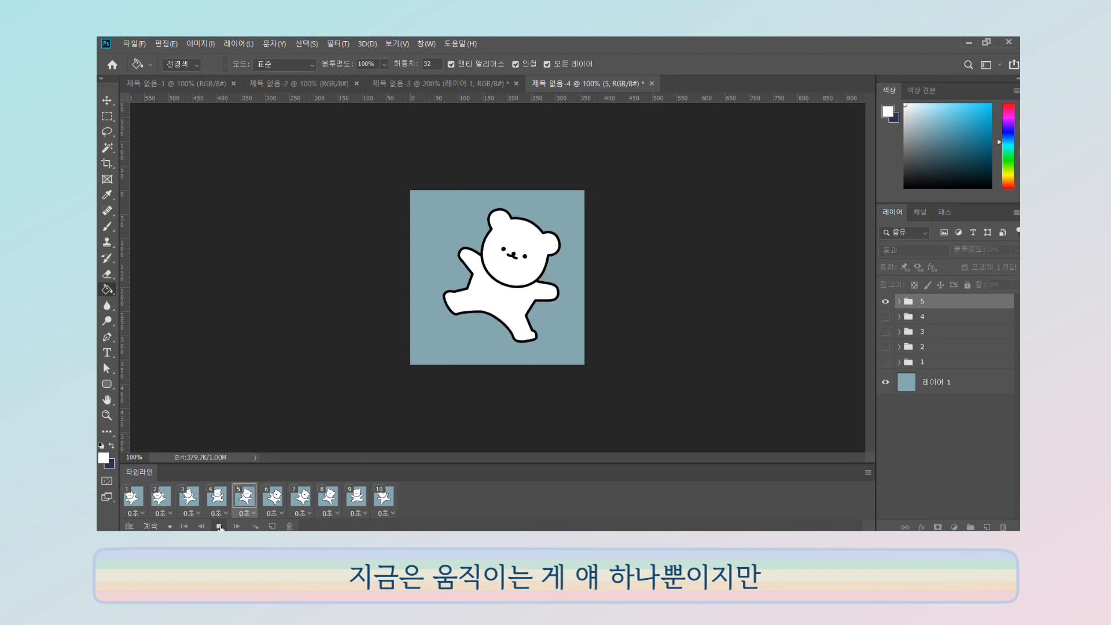
{"action": "left_click", "coordinate": [219, 526]}
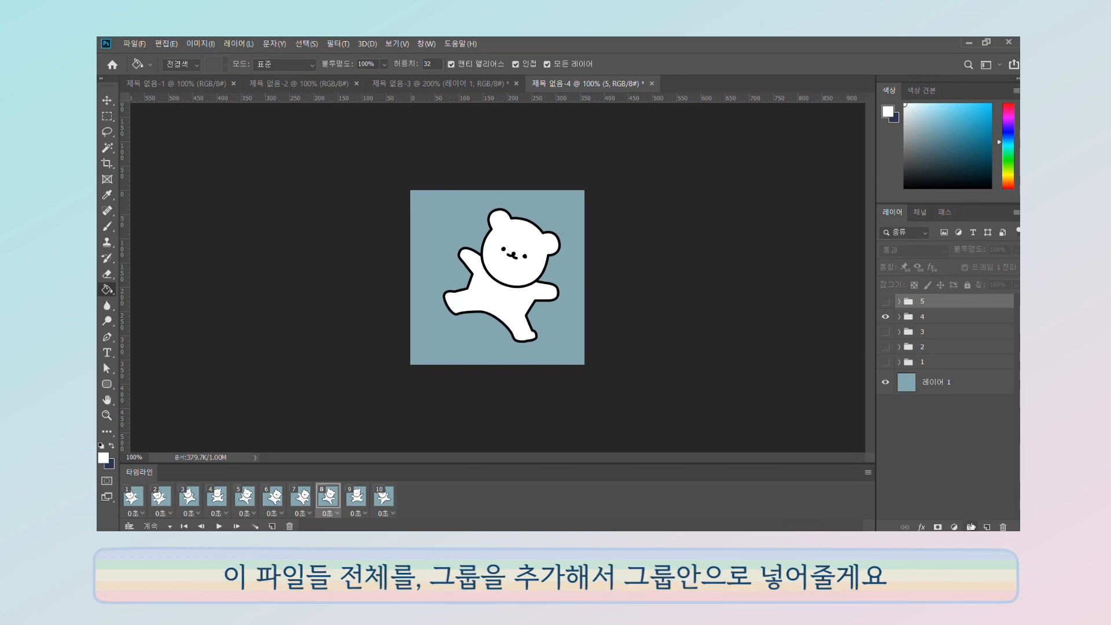
Put the five pose groups into one new group named 캐릭터 and collapse it.
{"action": "left_click", "coordinate": [937, 362], "text": "shift"}
{"action": "key", "text": "ctrl+g"}
{"action": "left_click_drag", "start_coordinate": [935, 315], "coordinate": [937, 302]}
{"action": "double_click", "coordinate": [928, 301]}
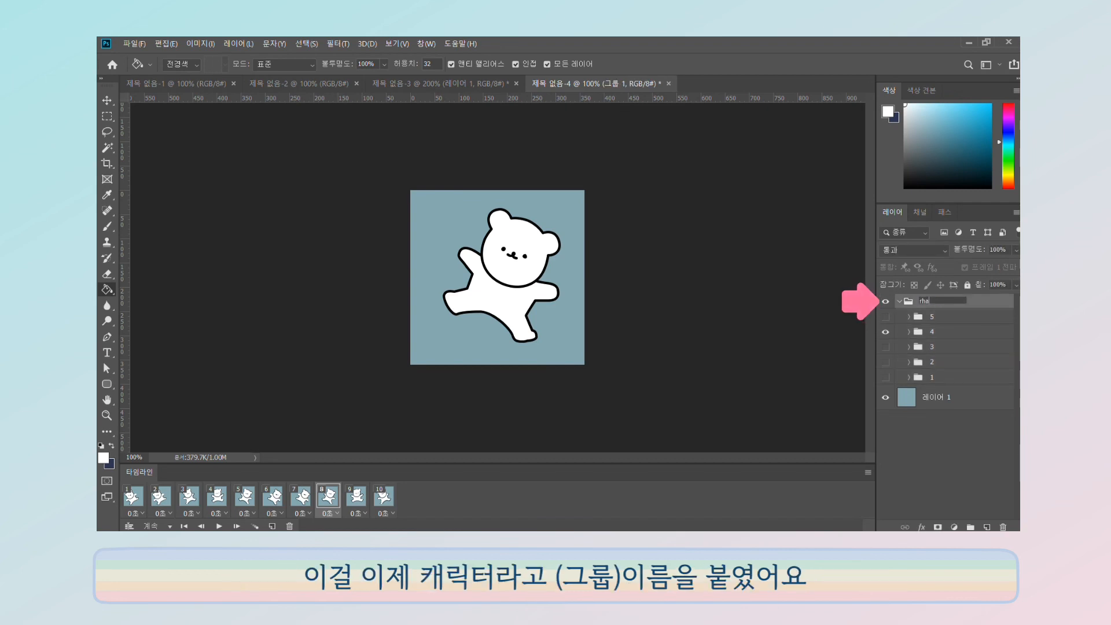
{"action": "type", "text": "캐릭터"}
{"action": "key", "text": "Return"}
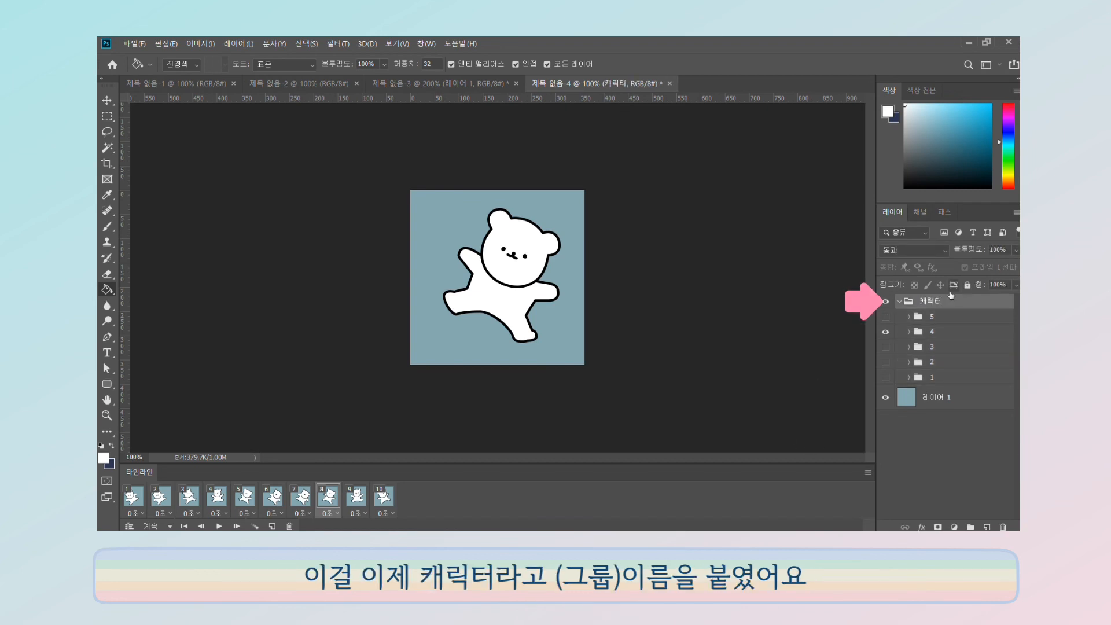
{"action": "left_click", "coordinate": [900, 301]}
Play the animation with the poses inside the 캐릭터 group, and stop it.
{"action": "left_click", "coordinate": [219, 525]}
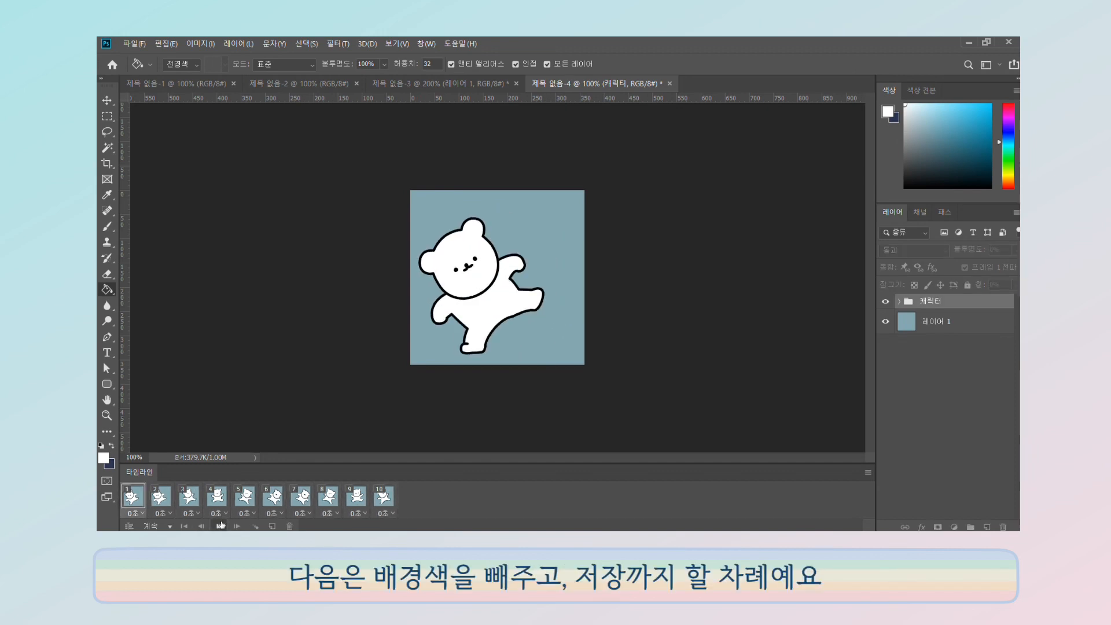
{"action": "left_click", "coordinate": [220, 525]}
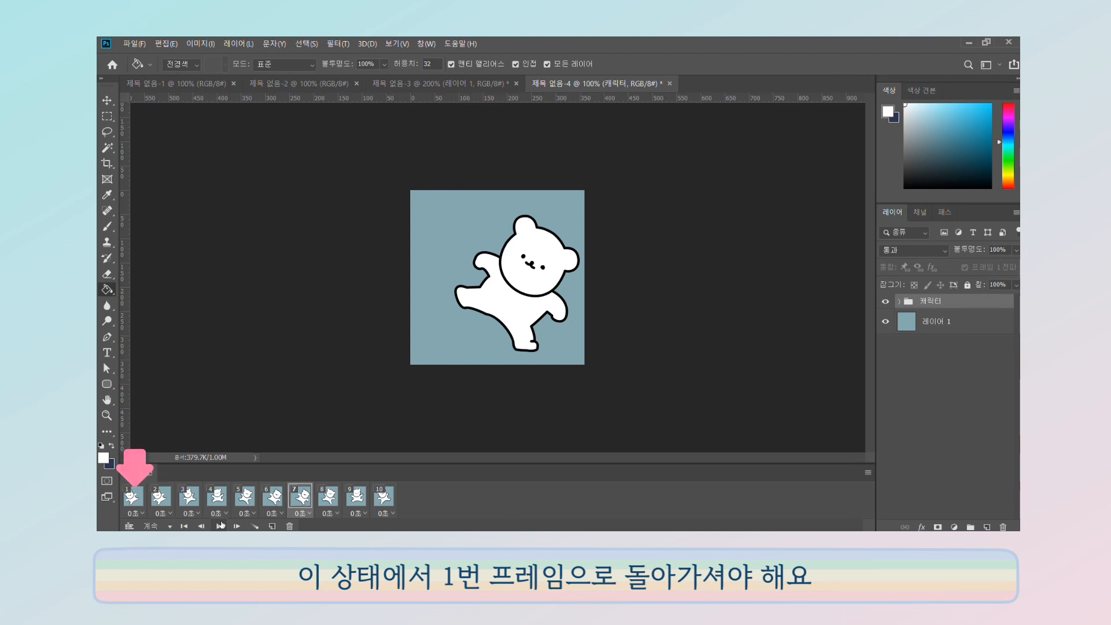
{"action": "left_click", "coordinate": [221, 525]}
{"action": "left_click", "coordinate": [220, 525]}
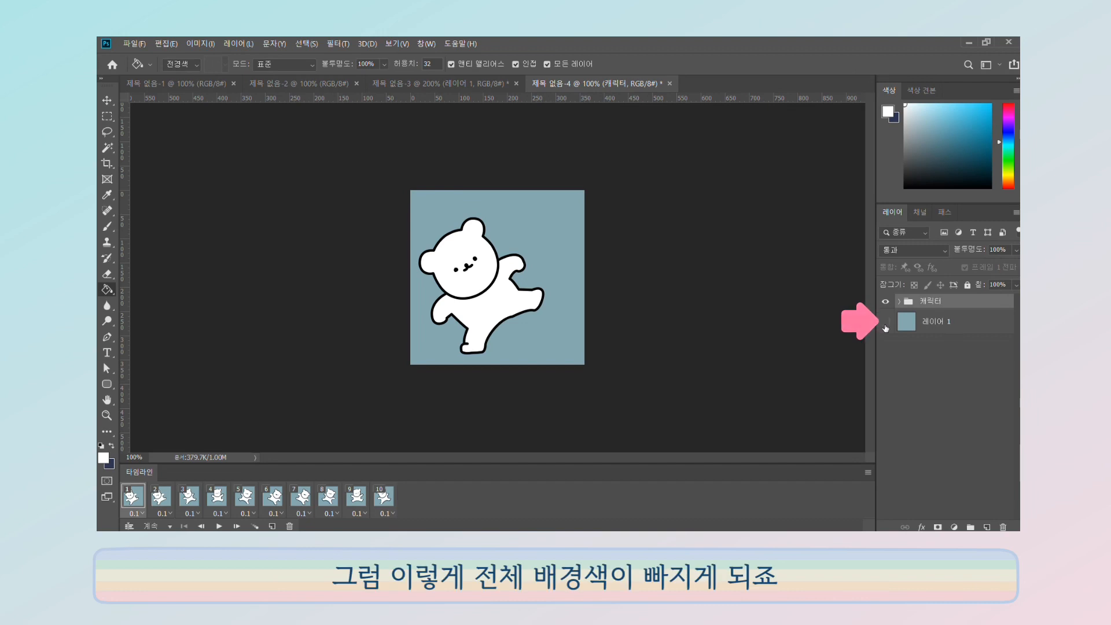
Toggle the visibility of the background layer 레이어 1 in frame 1, and hide that layer in frame 4.
{"action": "left_click", "coordinate": [885, 321]}
{"action": "left_click", "coordinate": [162, 496]}
{"action": "left_click", "coordinate": [189, 496]}
{"action": "left_click", "coordinate": [217, 497]}
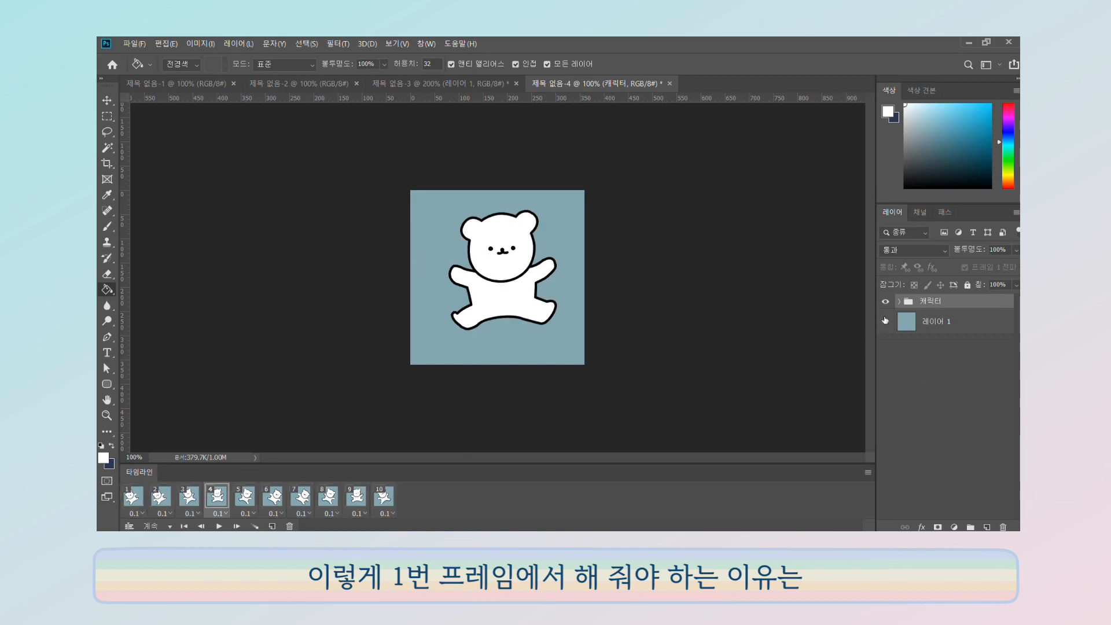
{"action": "left_click", "coordinate": [884, 321]}
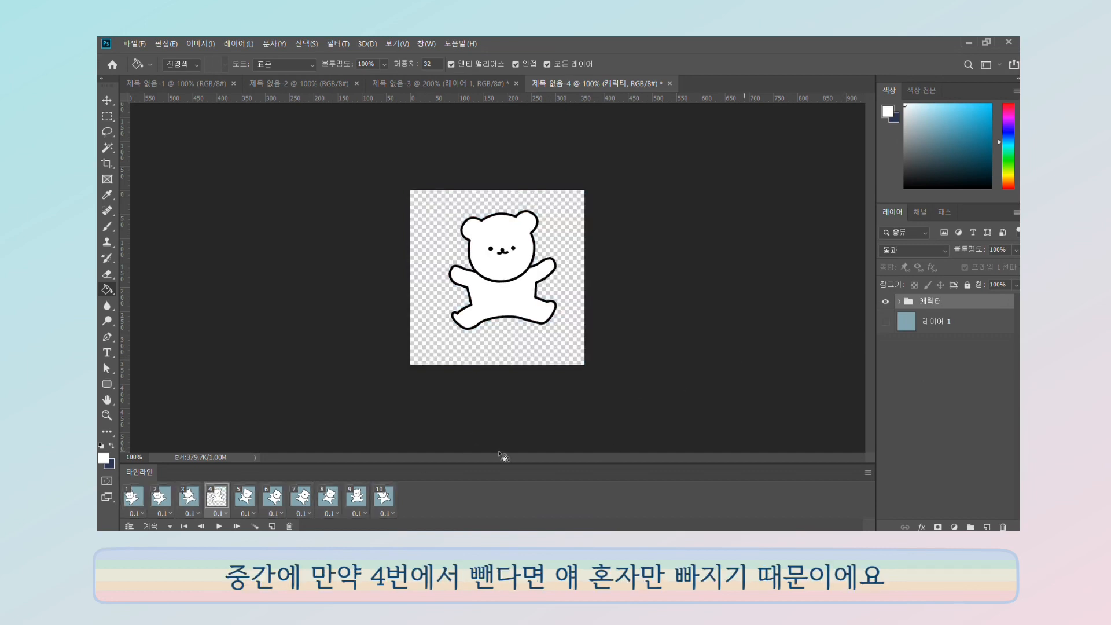
Show the background layer 레이어 1 again in frame 4, hide it from frame 1 for all frames, and play the animation.
{"action": "left_click", "coordinate": [884, 321]}
{"action": "left_click", "coordinate": [132, 495]}
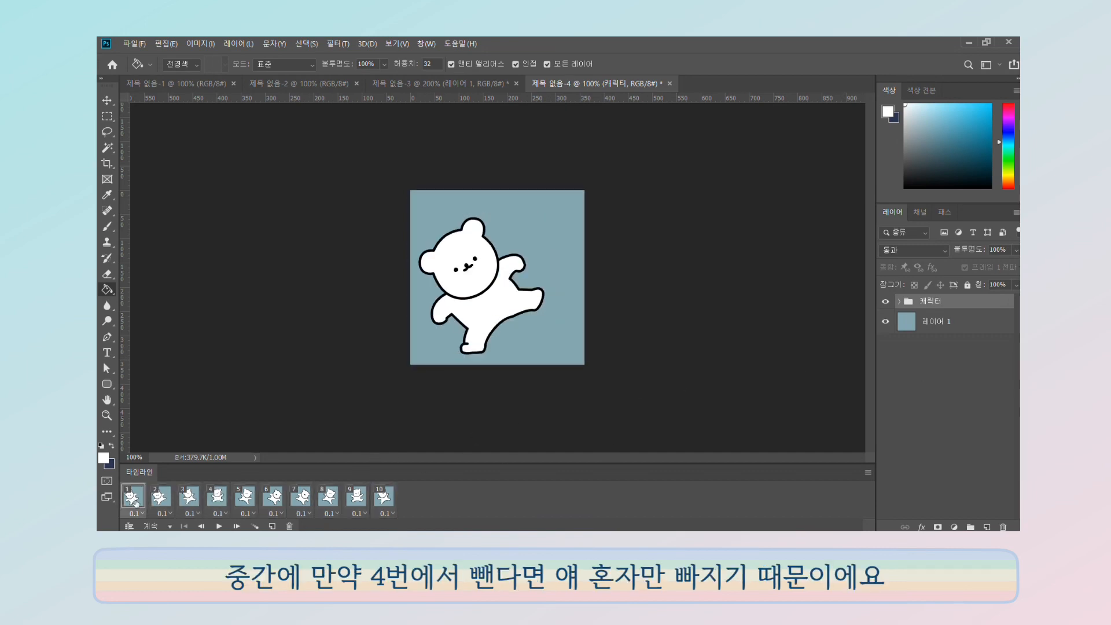
{"action": "left_click", "coordinate": [885, 323]}
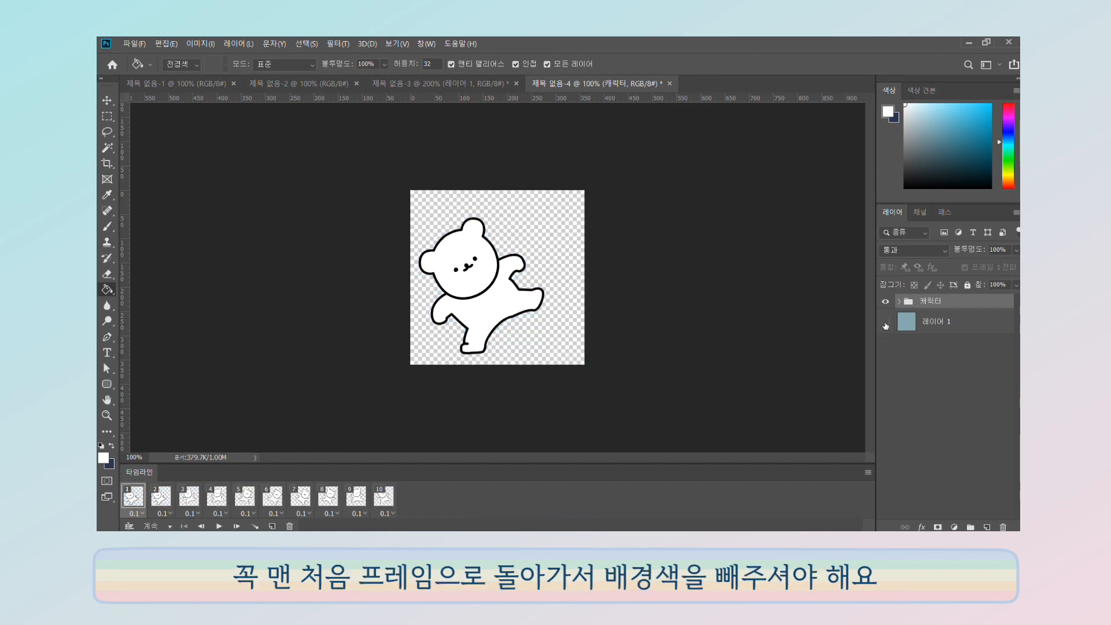
{"action": "left_click", "coordinate": [218, 527]}
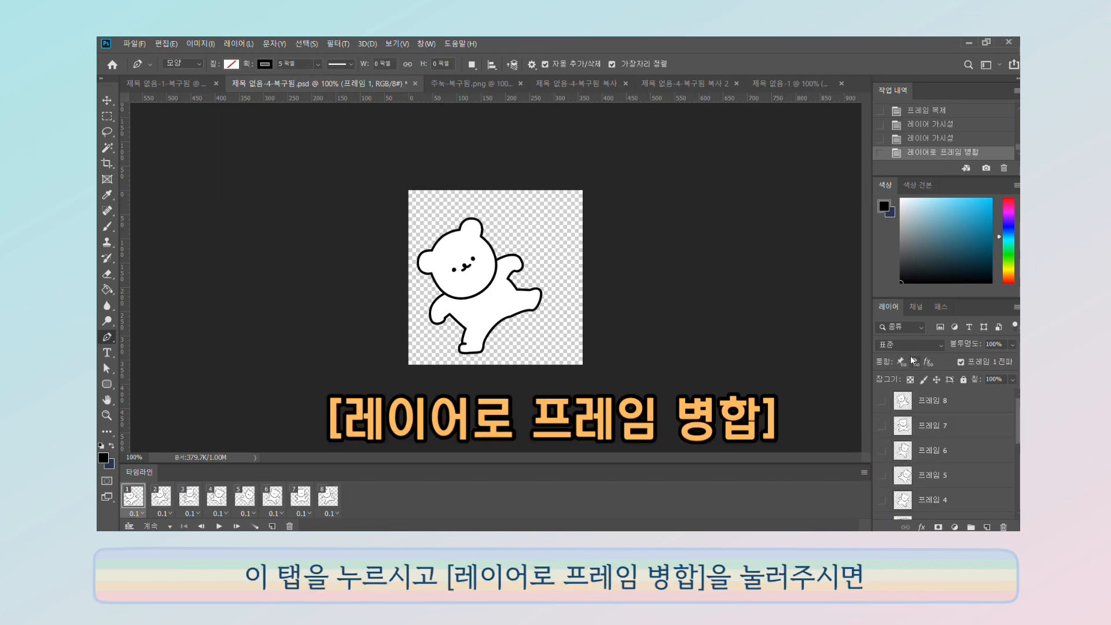
Collapse the 캐릭터 group below the merged frame layers, and delete it together with the background layer 레이어 1.
{"action": "scroll", "coordinate": [1015, 417], "scroll_direction": "down", "scroll_amount": 5}
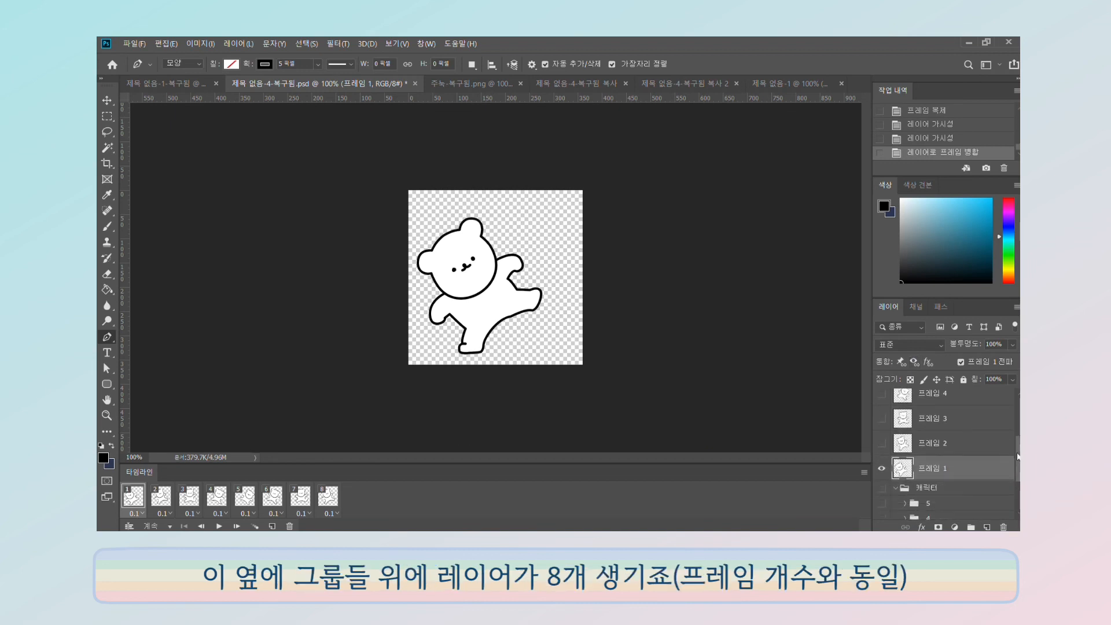
{"action": "scroll", "coordinate": [1017, 407], "scroll_direction": "up", "scroll_amount": 5}
{"action": "left_click_drag", "start_coordinate": [1017, 407], "coordinate": [1019, 477]}
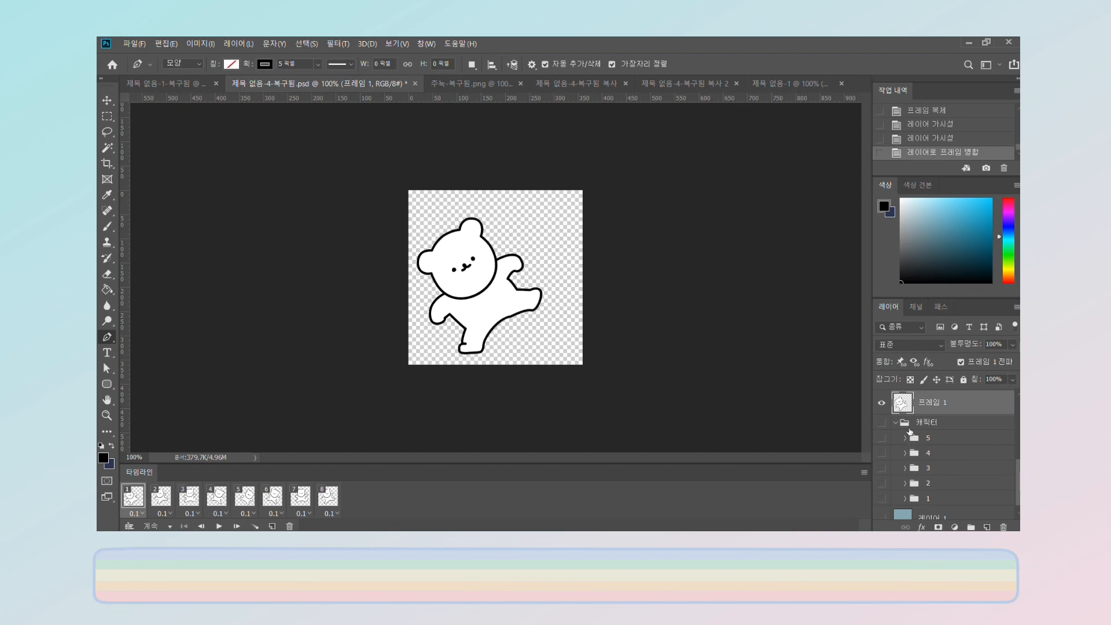
{"action": "left_click", "coordinate": [897, 423]}
{"action": "left_click", "coordinate": [929, 487]}
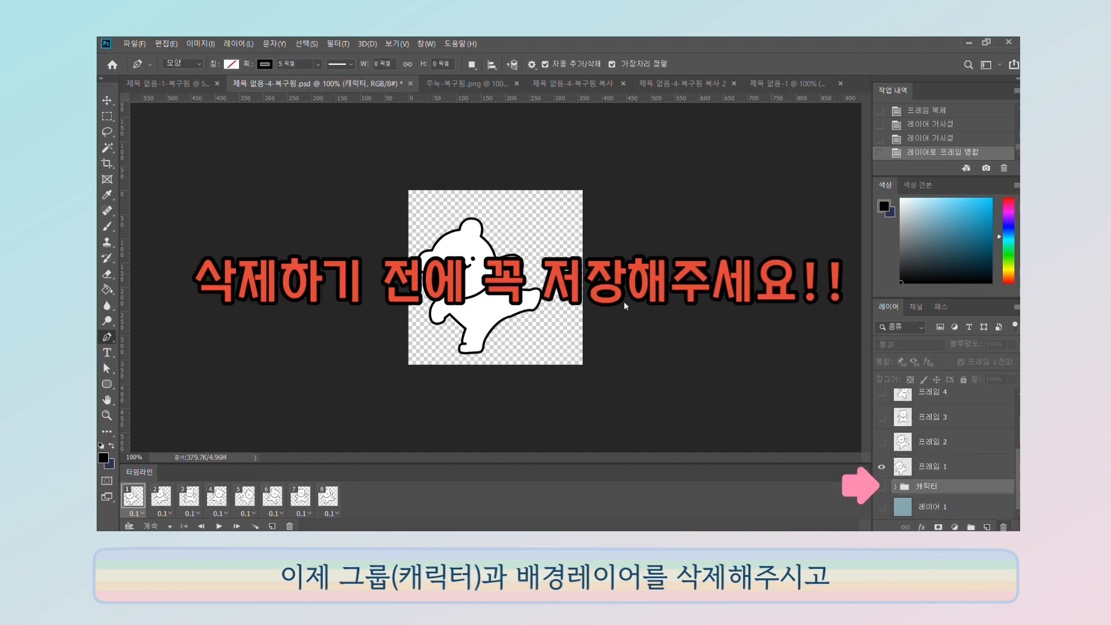
{"action": "key", "text": "Delete"}
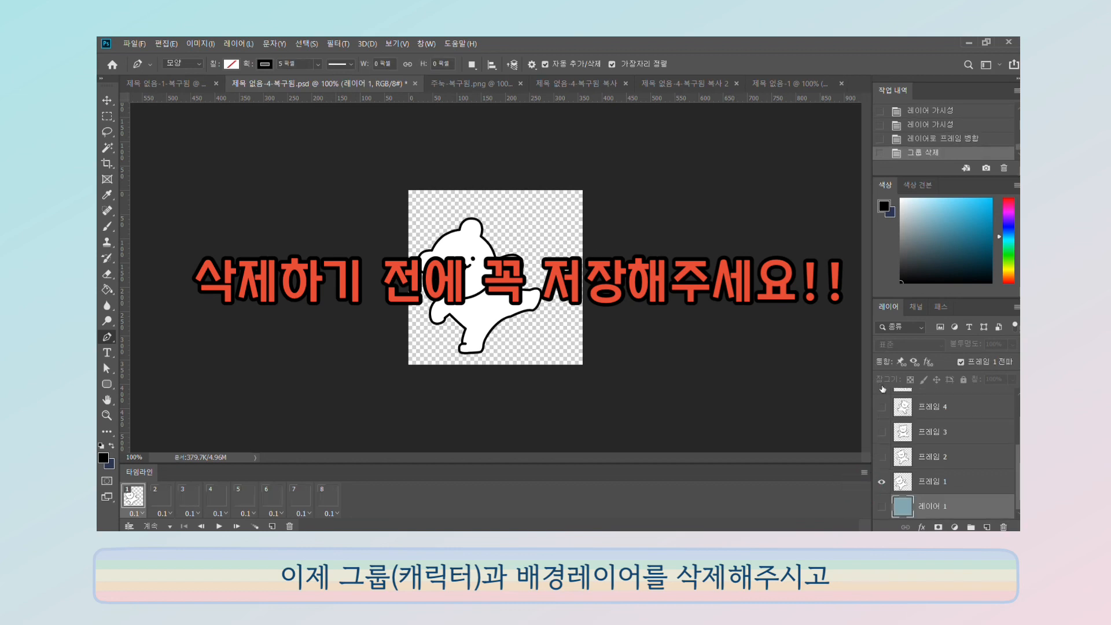
{"action": "key", "text": "Delete"}
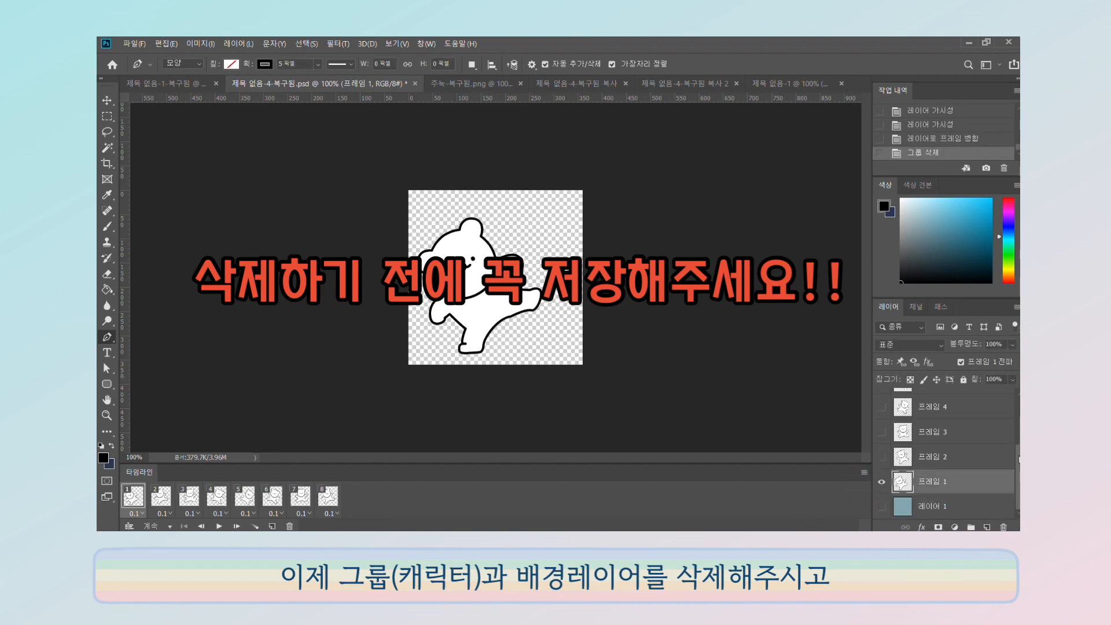